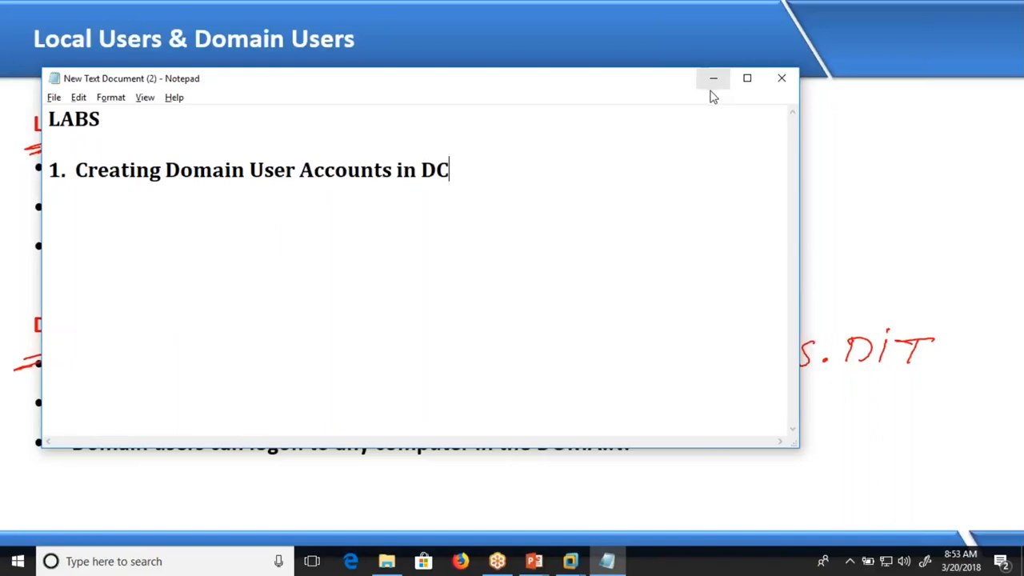
- Switch to the handwritten presentation notes and go back to the ZOOM.COM domain diagram
key(alt+Tab)
key(Tab)
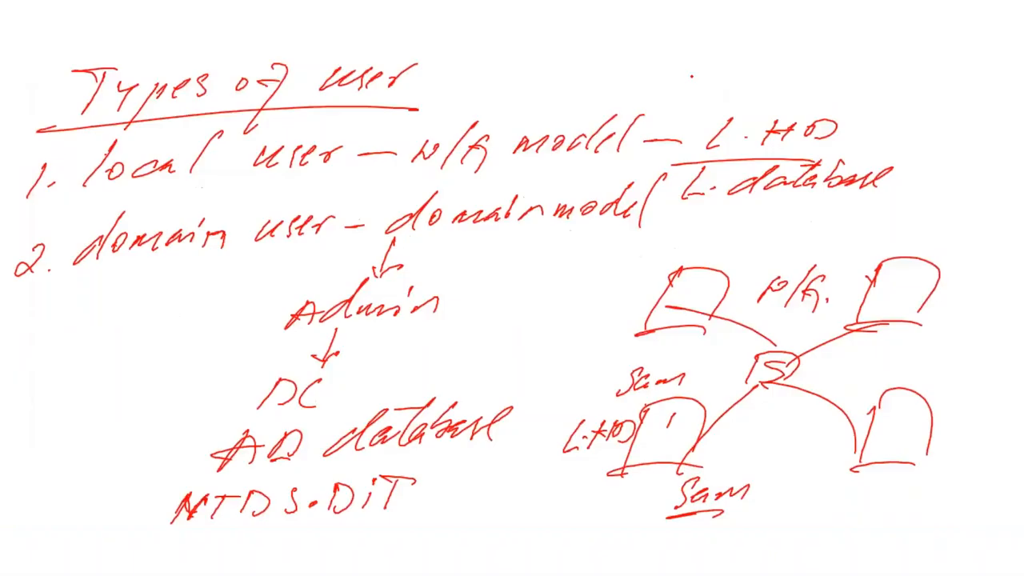
key(Left)
key(Left)
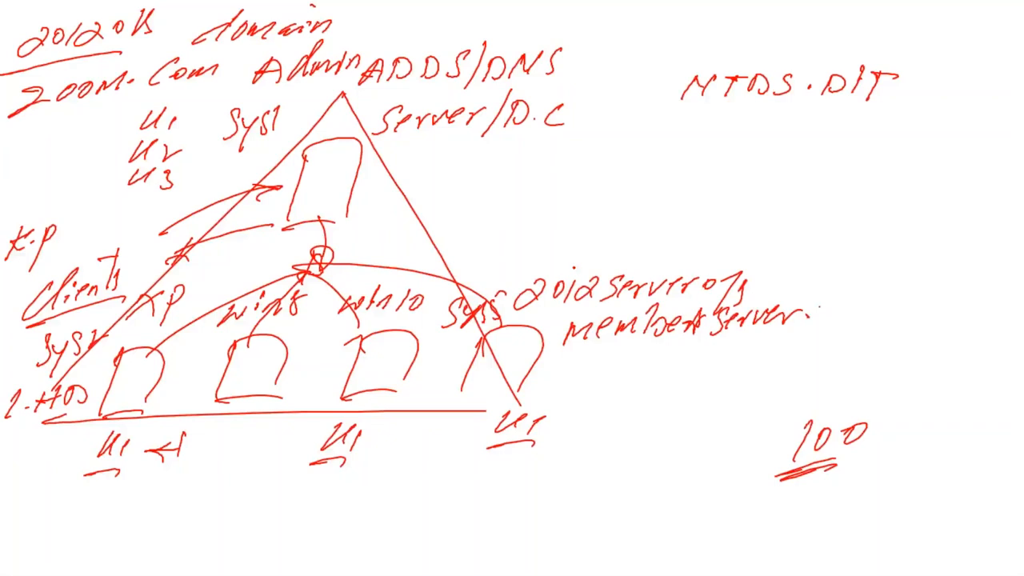
- Switch to the domain controller virtual machine and view its computer's system properties
key(alt+Tab)
key(alt+Tab)
key(alt+Tab)
key(alt+Tab)
key(alt+Tab)
key(alt+Tab)
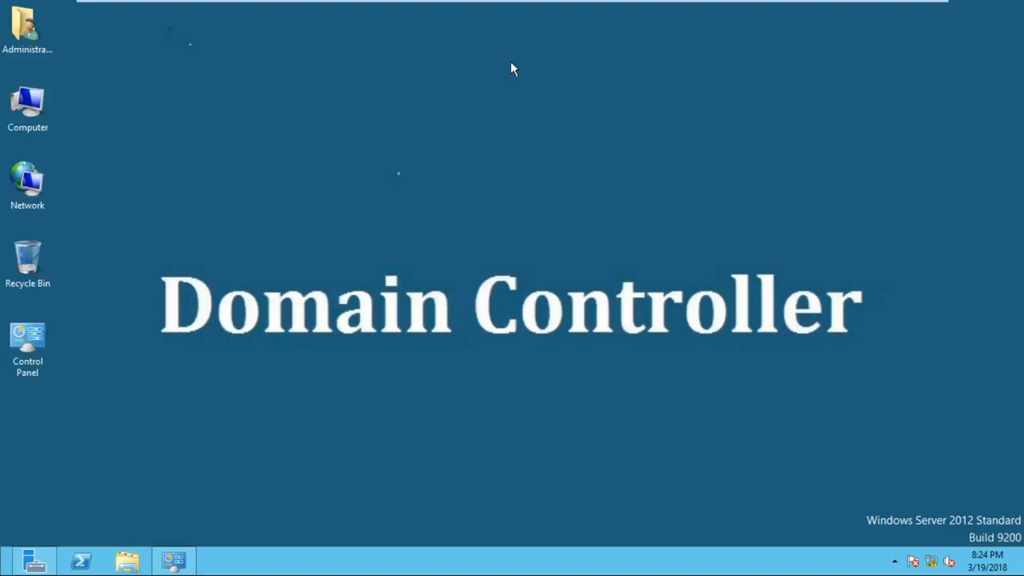
click(388, 98)
right_click(32, 104)
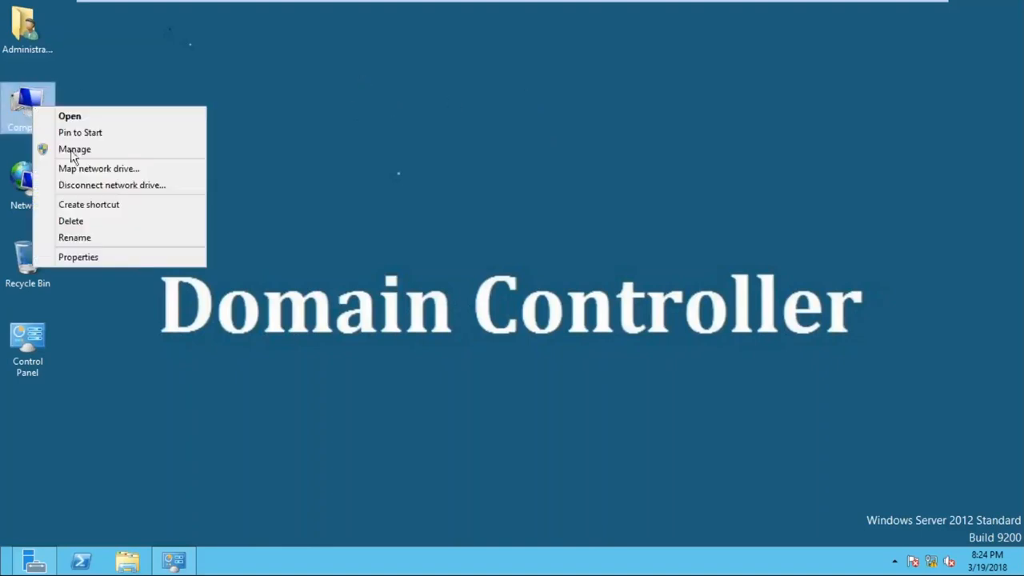
click(140, 258)
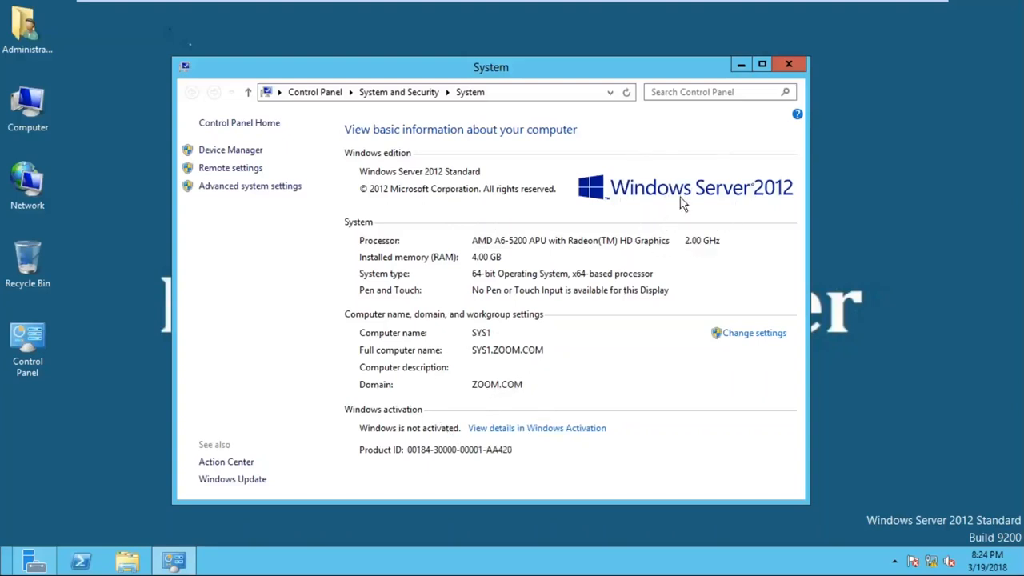
- Run NET ACCOUNTS in a Command Prompt on the domain controller to check its computer role
key(super+r)
text(CMD)
key(Return)
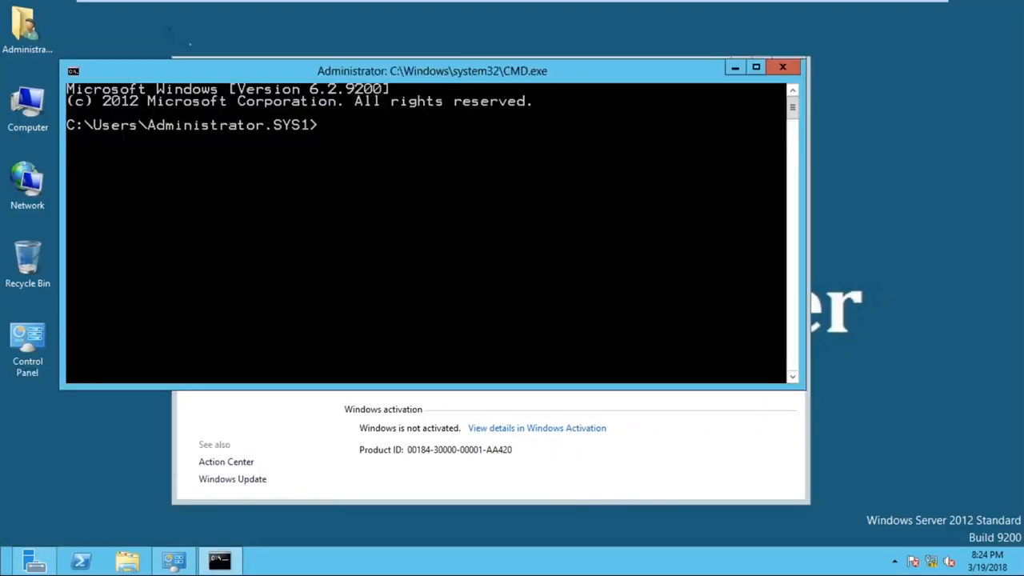
text(NET  ACCOUNTS)
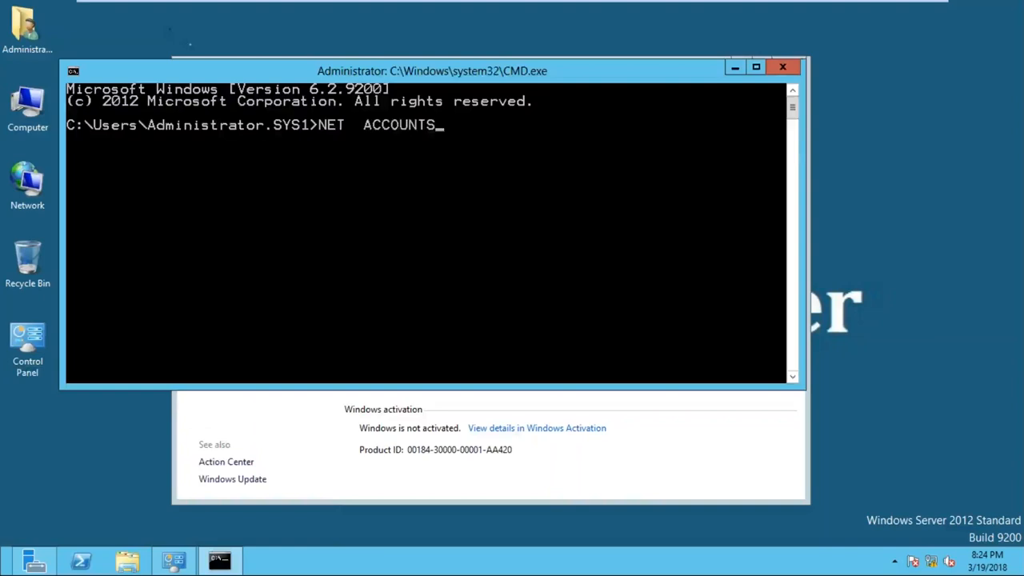
key(Return)
- Mark the computer role line in the NET ACCOUNTS output, and close the Command Prompt
right_click(221, 238)
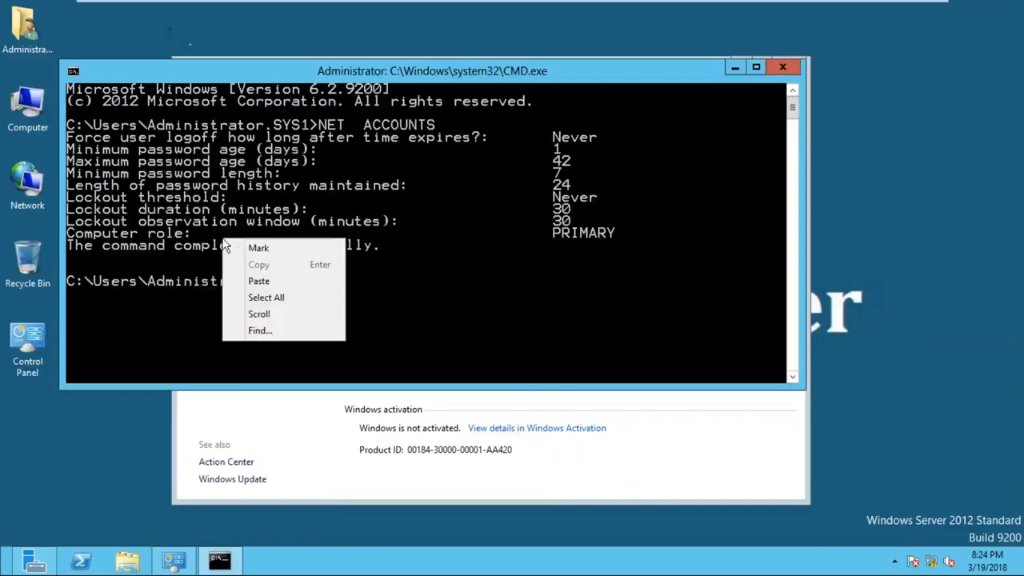
click(238, 246)
drag(67, 233, 691, 211)
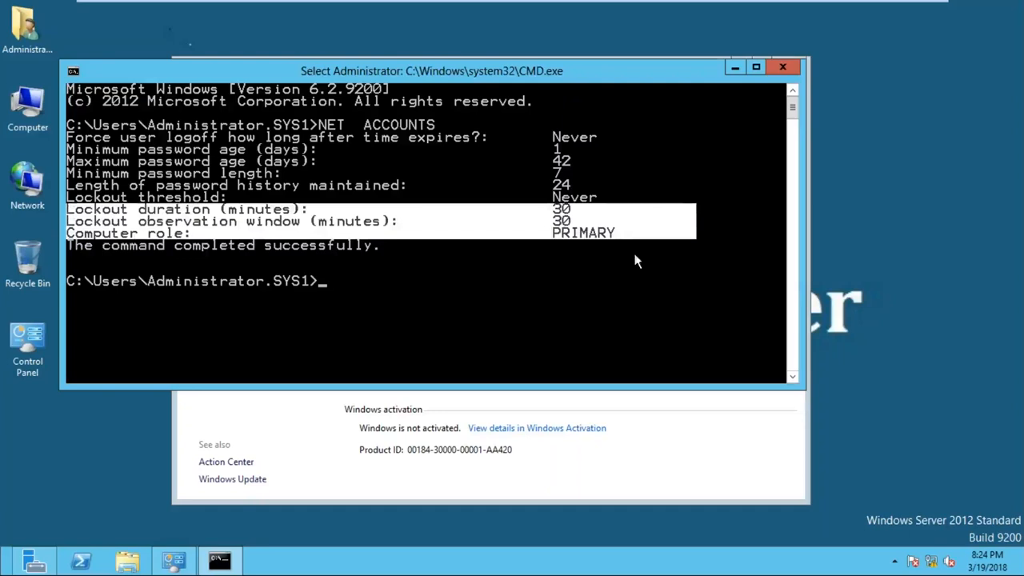
click(783, 67)
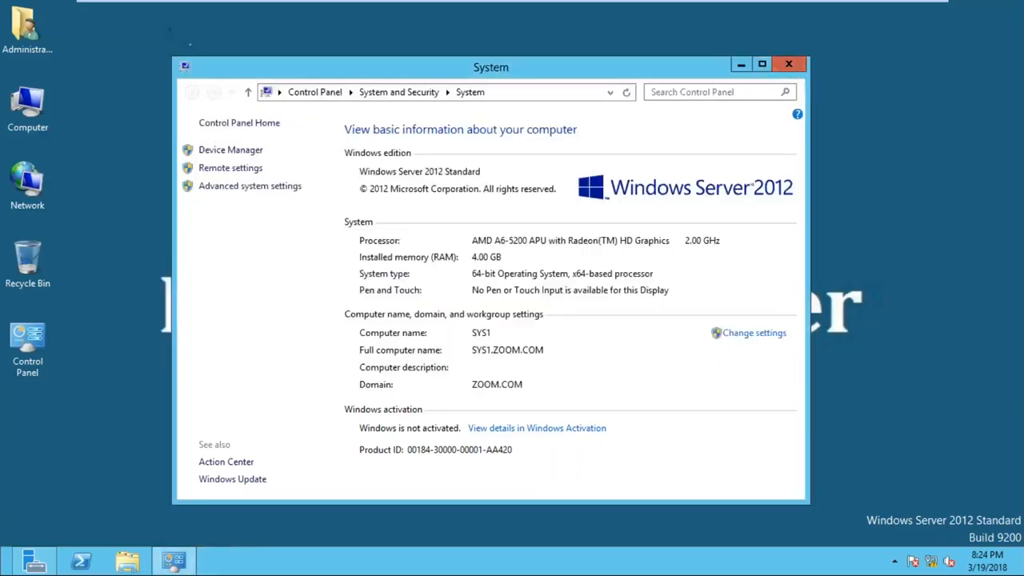
- Open Server Manager, review the list of available administrative tools, and minimize the window
click(50, 564)
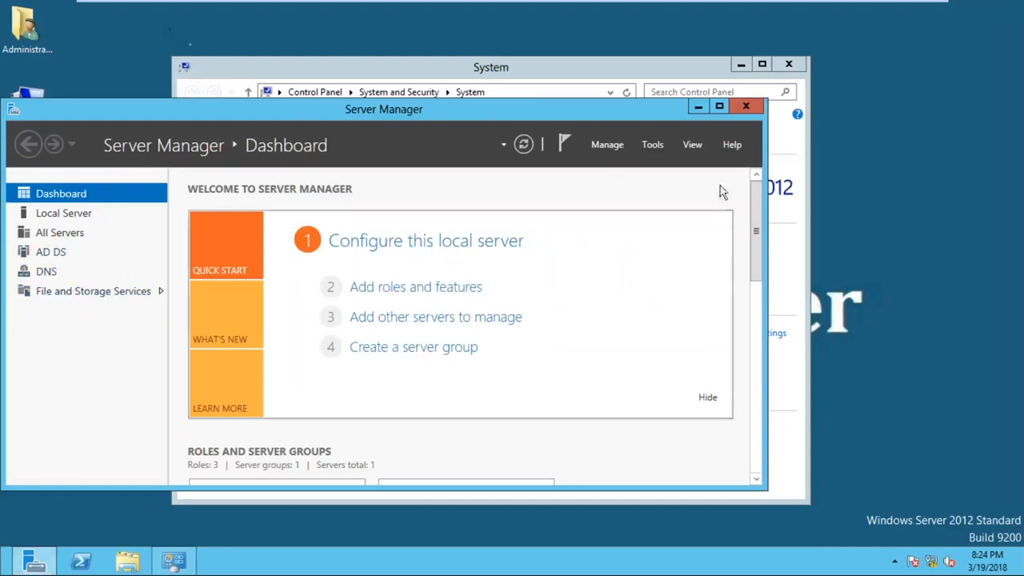
click(652, 144)
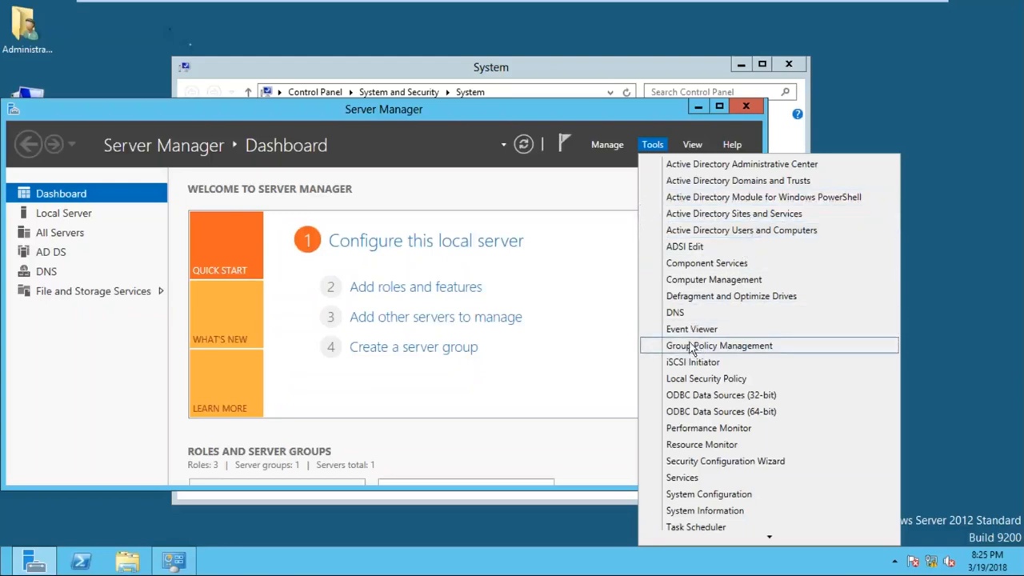
click(614, 116)
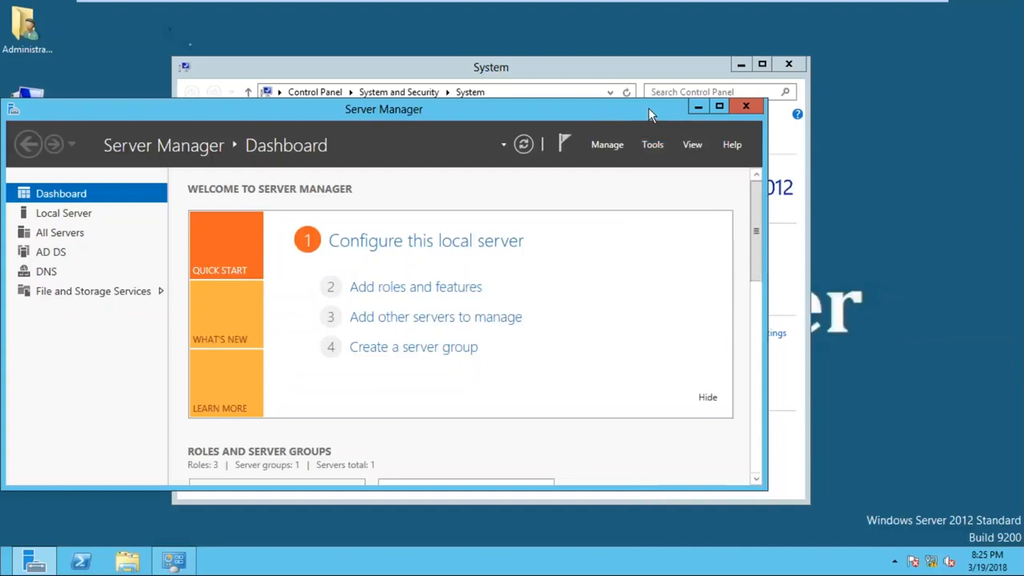
click(699, 107)
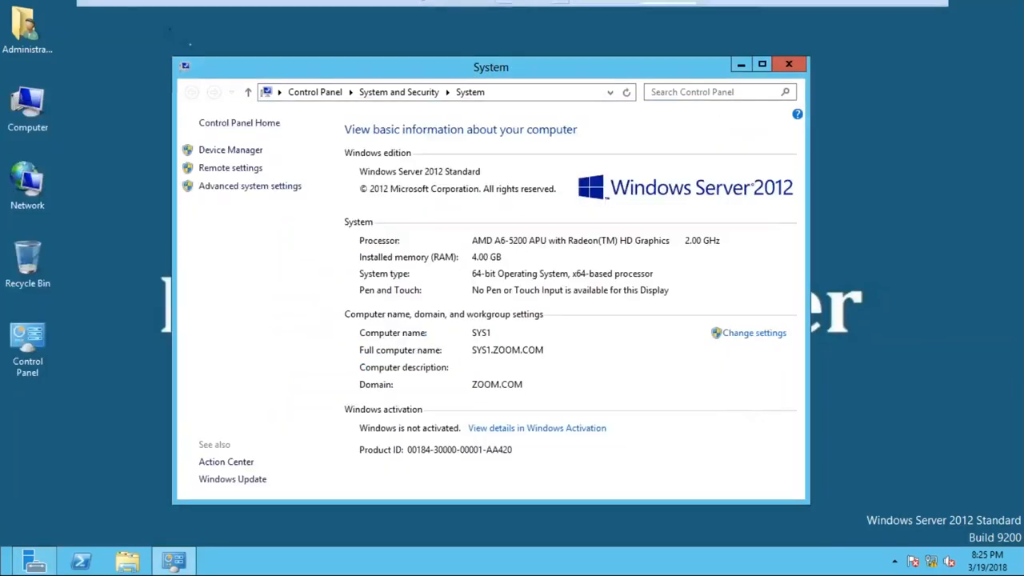
- Switch to the SYS2 virtual machine and view its computer's system properties
click(727, 11)
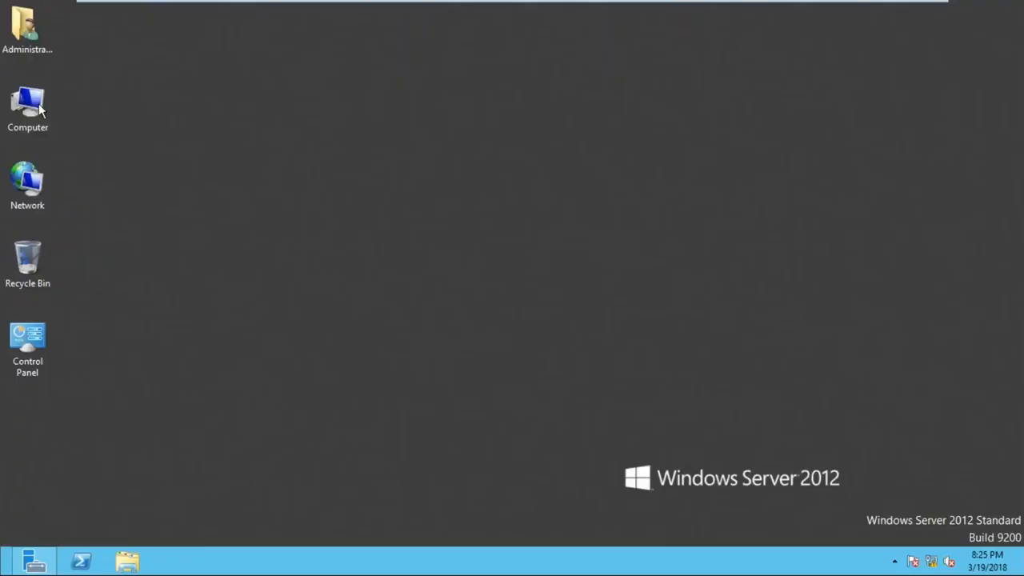
right_click(38, 105)
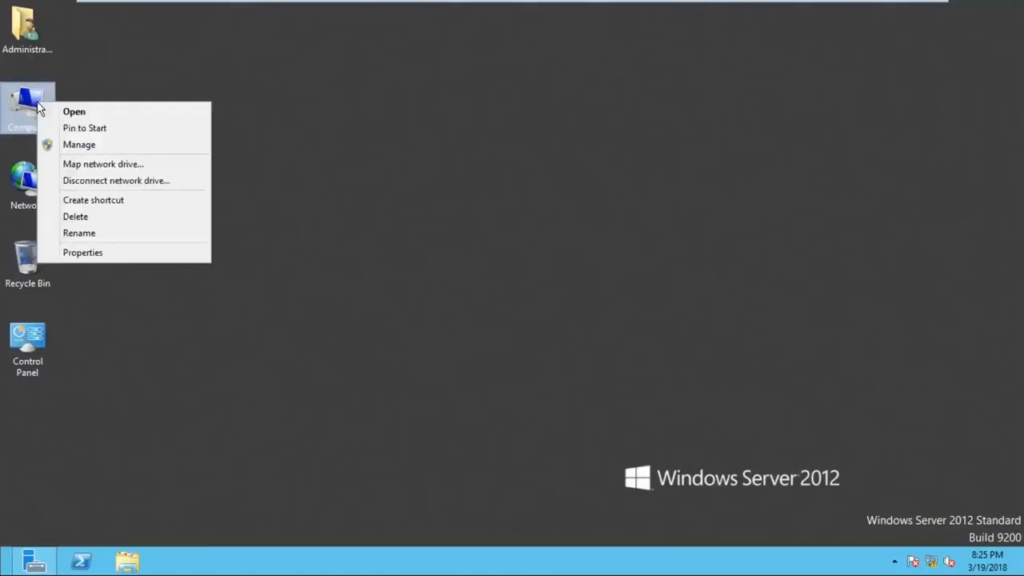
click(122, 253)
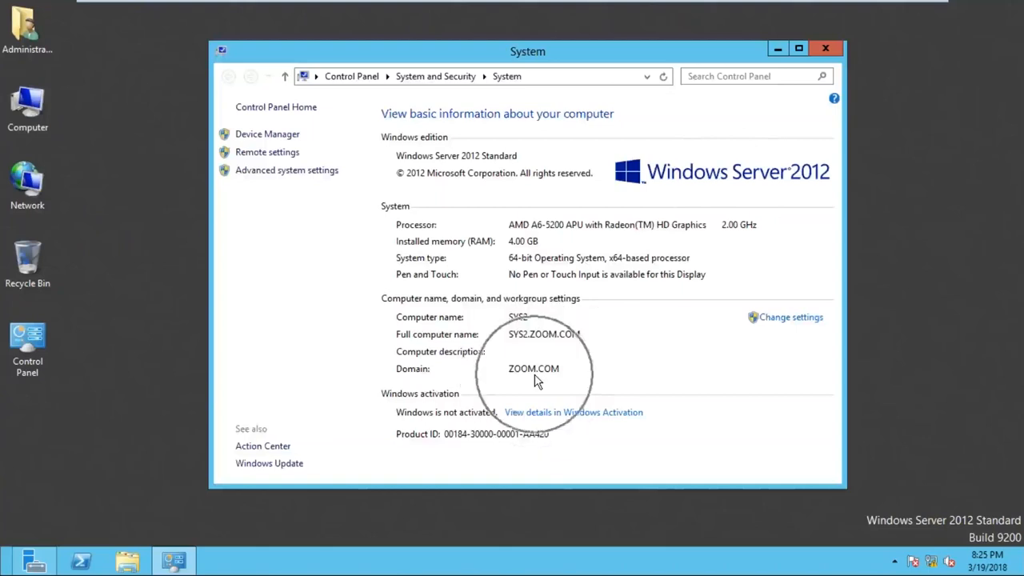
- Run NET ACCOUNTS in a Command Prompt on SYS2 to check its computer role
key(super+r)
text(cmd)
key(Return)
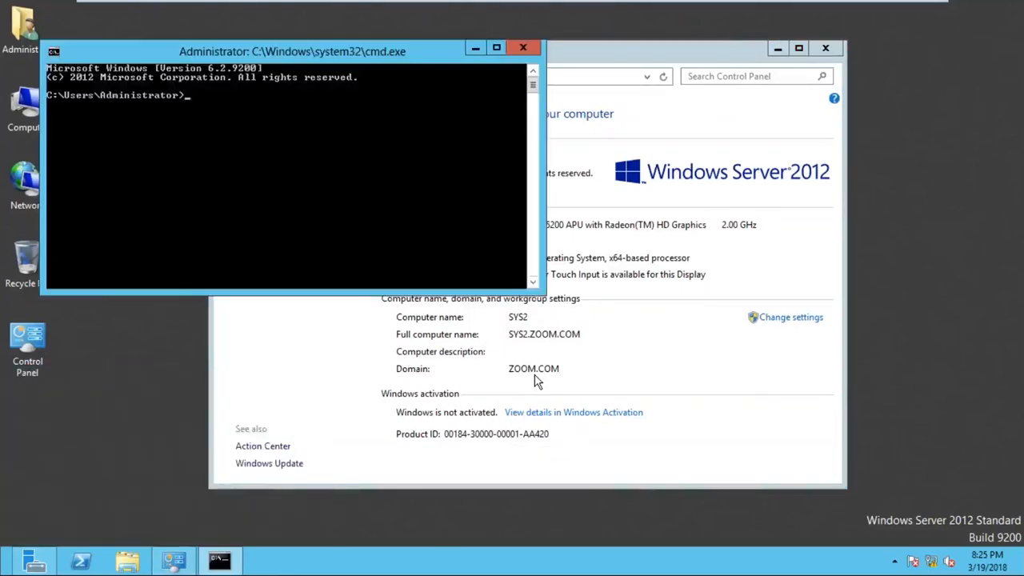
text(NET   ACCOUNTS)
key(Return)
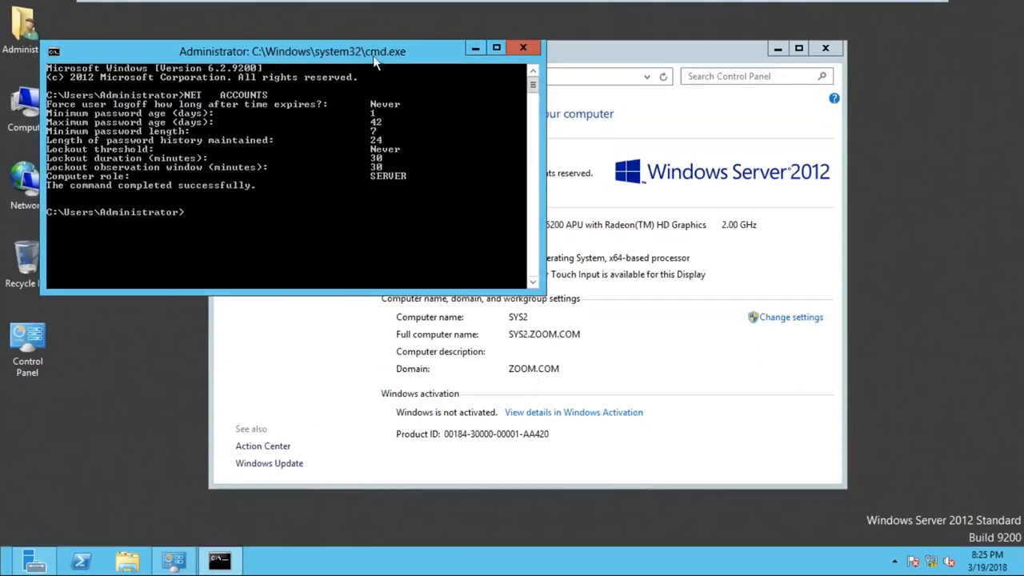
- Mark the area around SYS2's computer role in the output, and close the Command Prompt and System windows
drag(320, 51, 390, 60)
right_click(431, 221)
click(467, 232)
drag(516, 240, 355, 144)
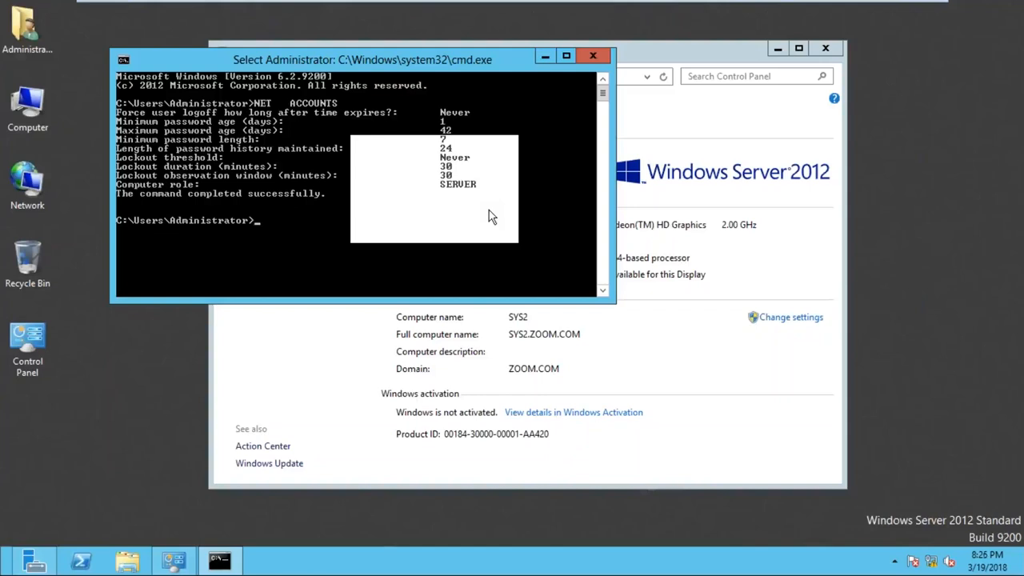
click(593, 56)
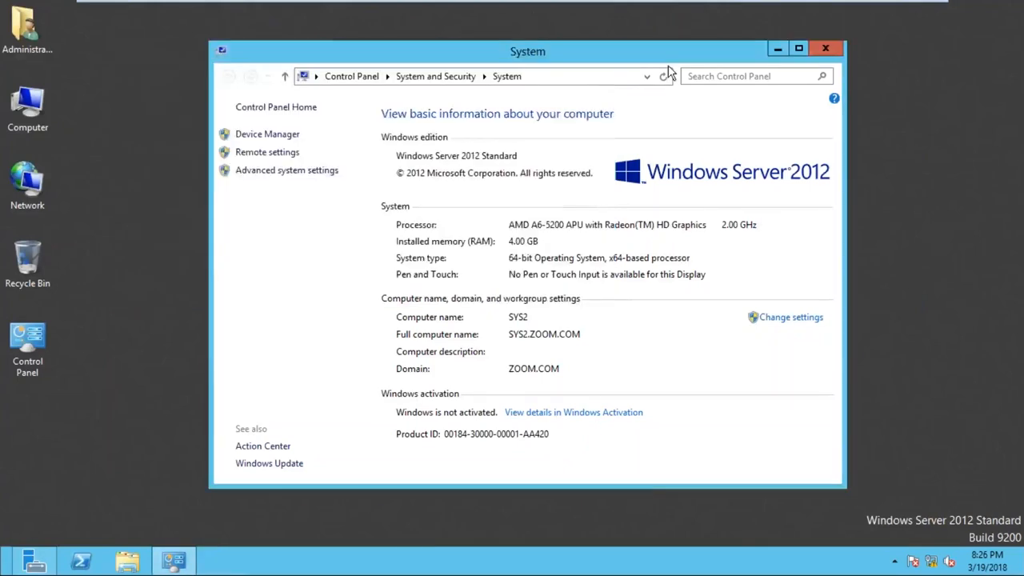
click(826, 48)
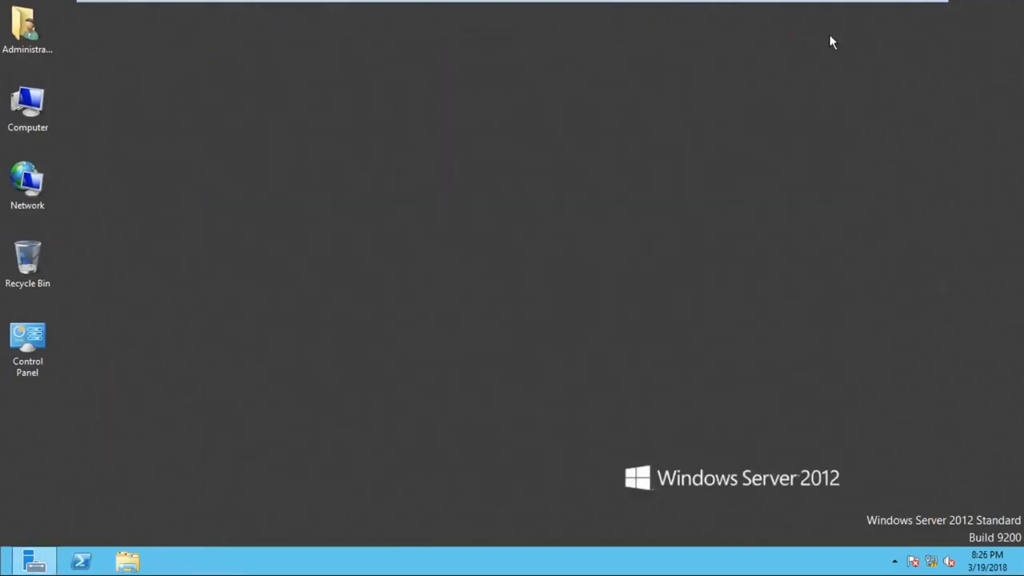
- Return to the host computer and start a continuous ping to 8.8.8.8 from a Command Prompt
mouse_move(832, 11)
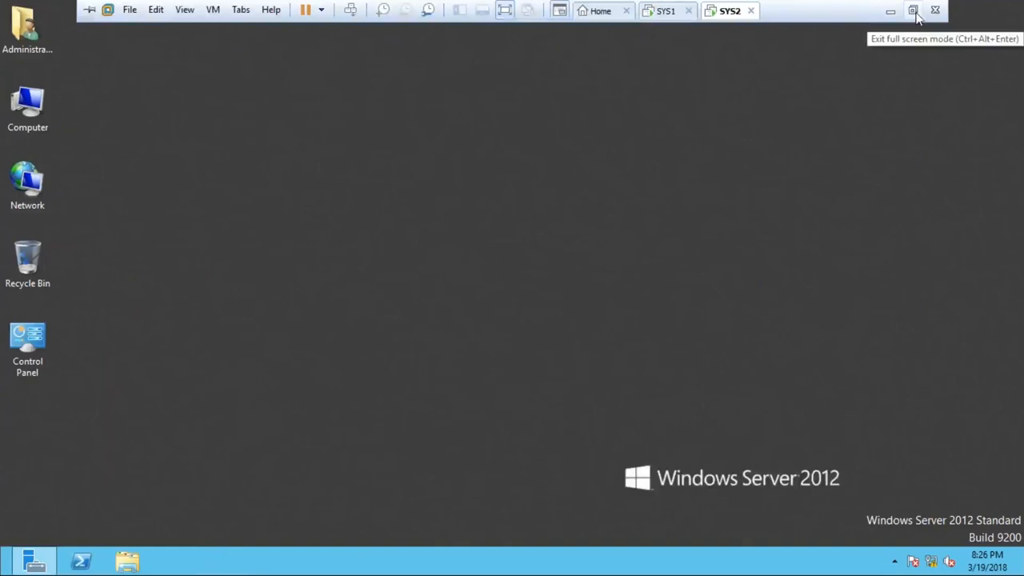
click(891, 11)
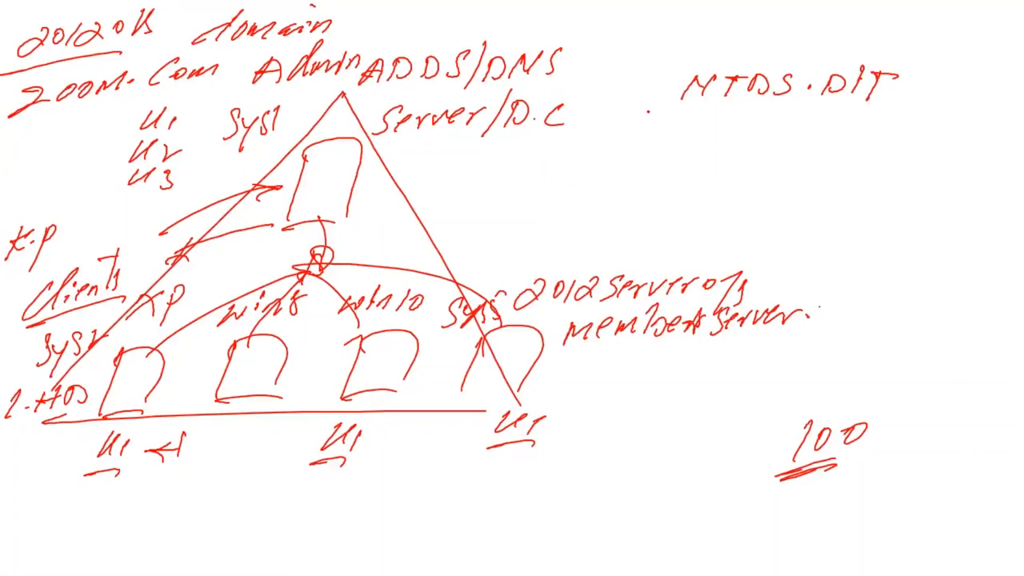
key(super+r)
text(cmd)
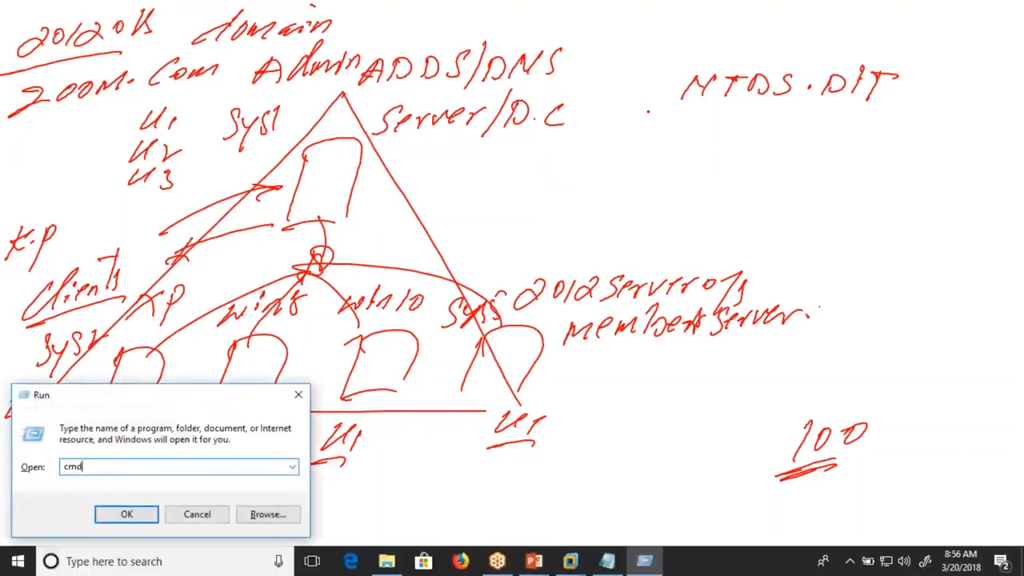
key(Return)
text(p)
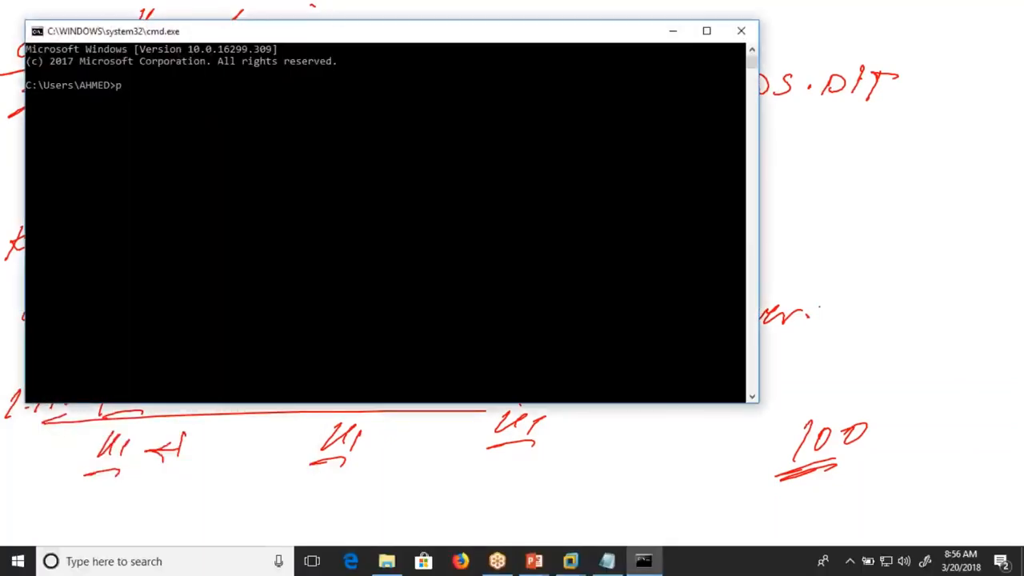
text(ing 8.8.8.8 -t)
key(Return)
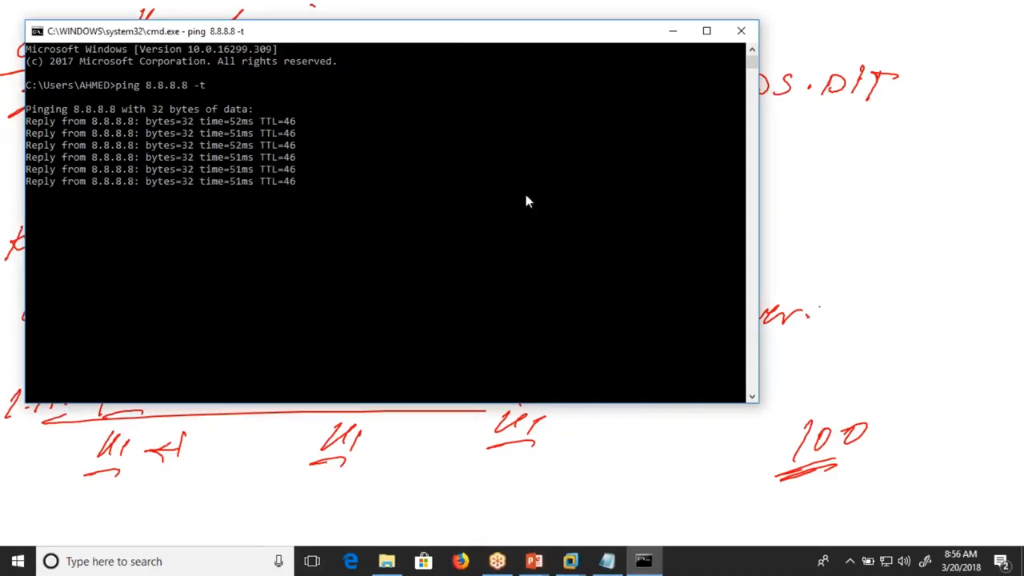
- Move the ping window lower over the domain diagram, and minimize it while the ping keeps running
drag(456, 40, 426, 133)
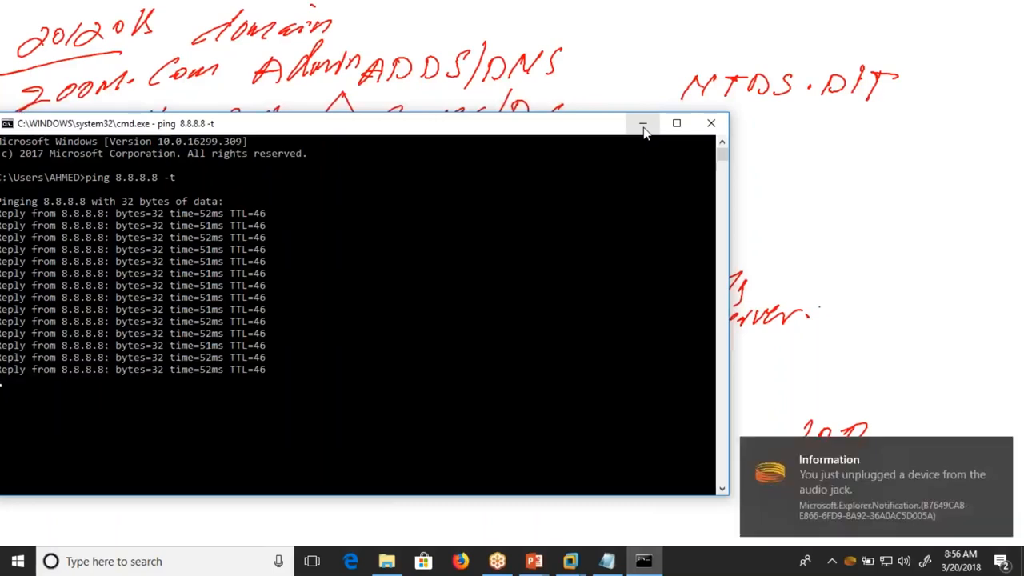
click(802, 90)
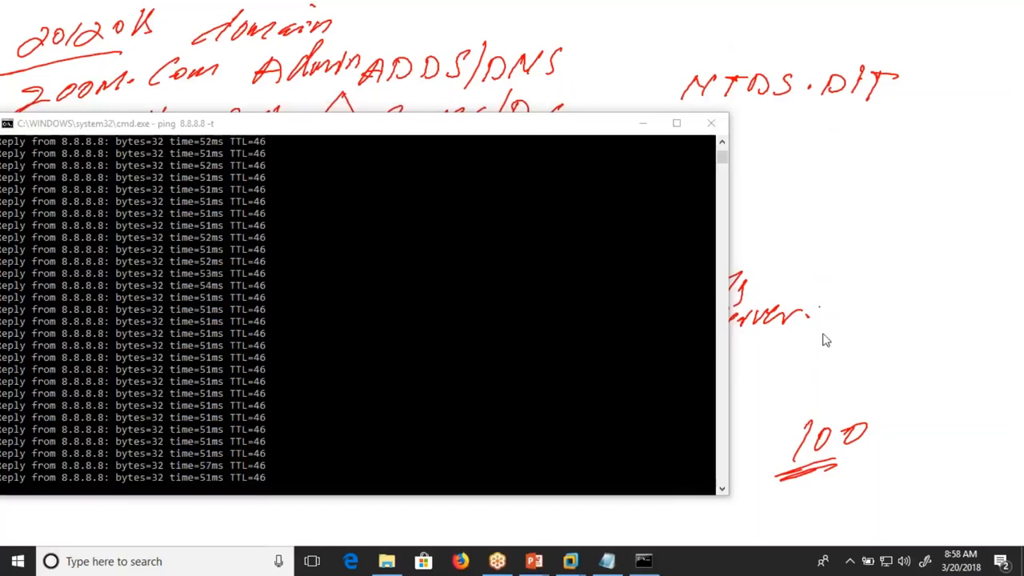
click(642, 123)
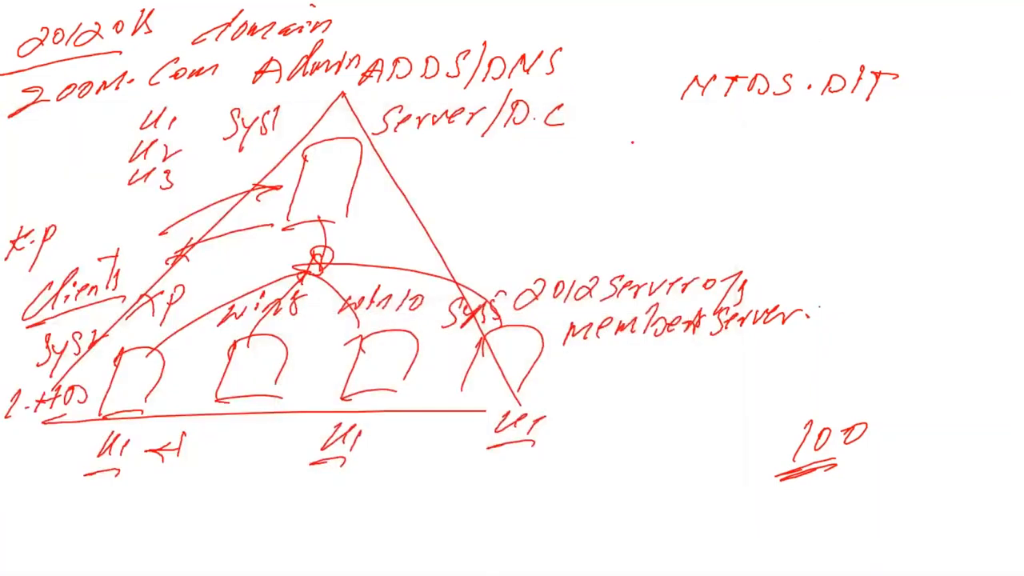
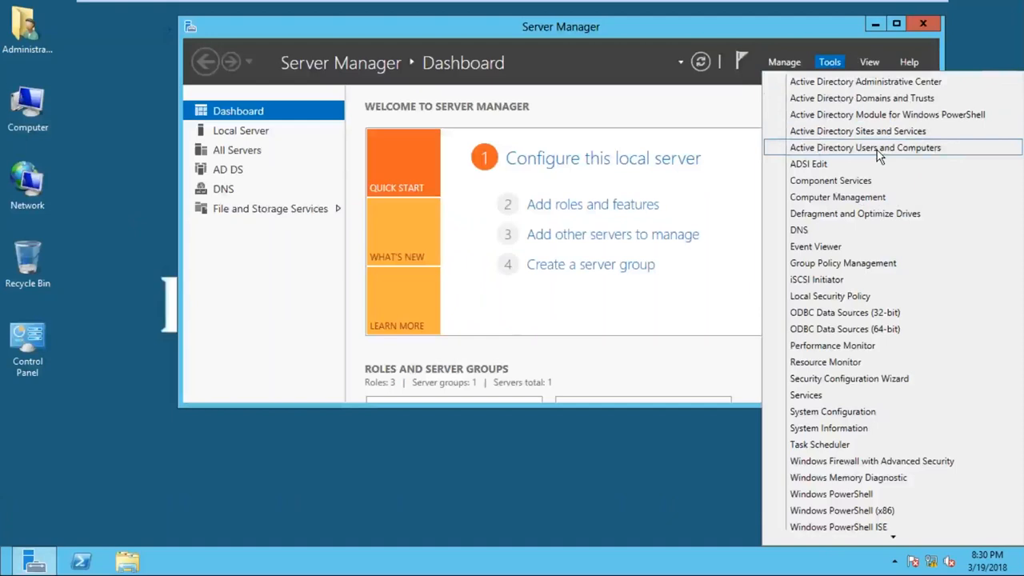
- Open Active Directory Users and Computers from Server Manager, minimize Server Manager, and close the console again
click(875, 152)
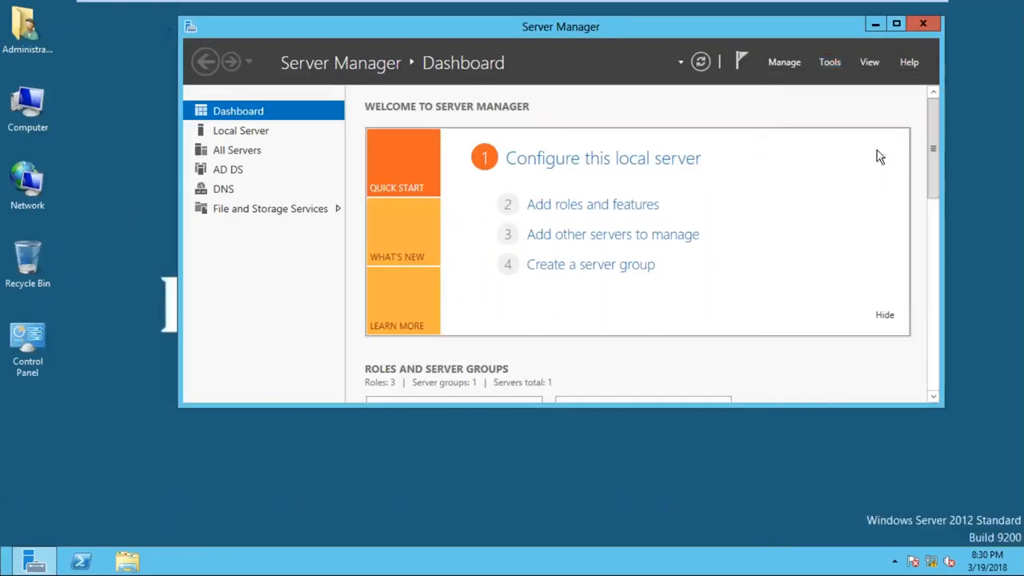
click(875, 26)
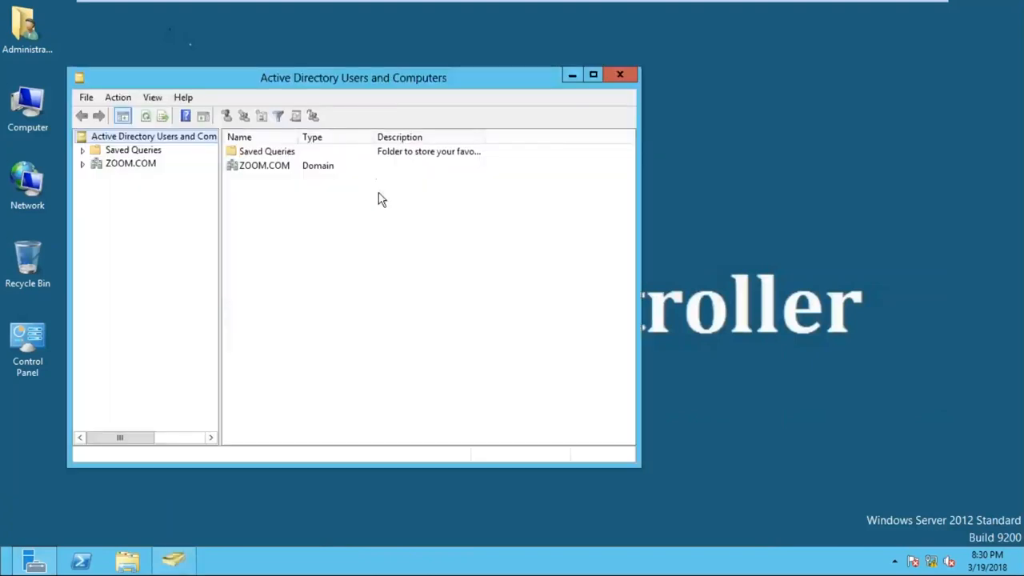
click(251, 176)
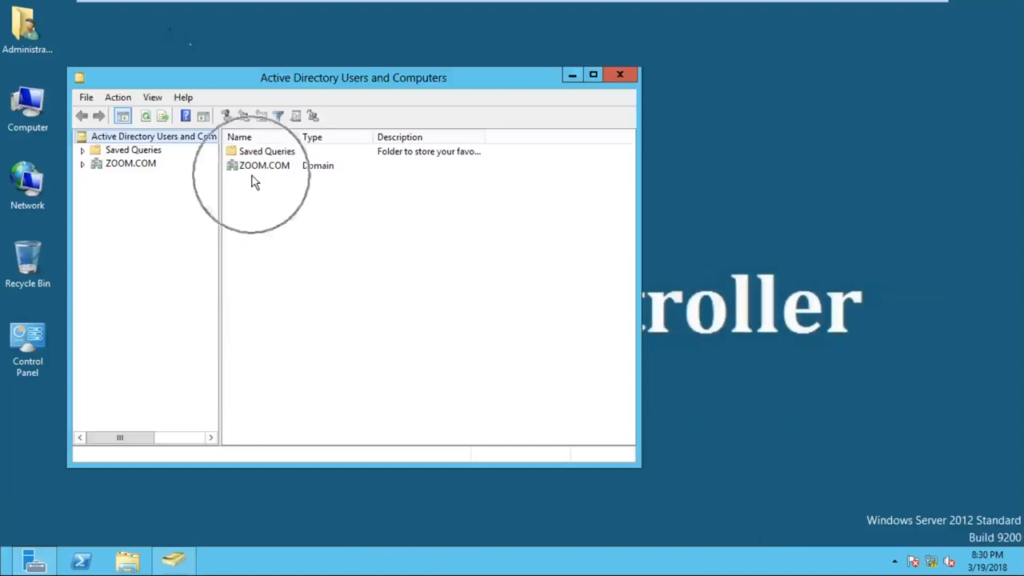
click(620, 74)
- Leave the domain controller's full-screen session for the whiteboard and erase the whole domain diagram
mouse_move(940, 6)
click(886, 15)
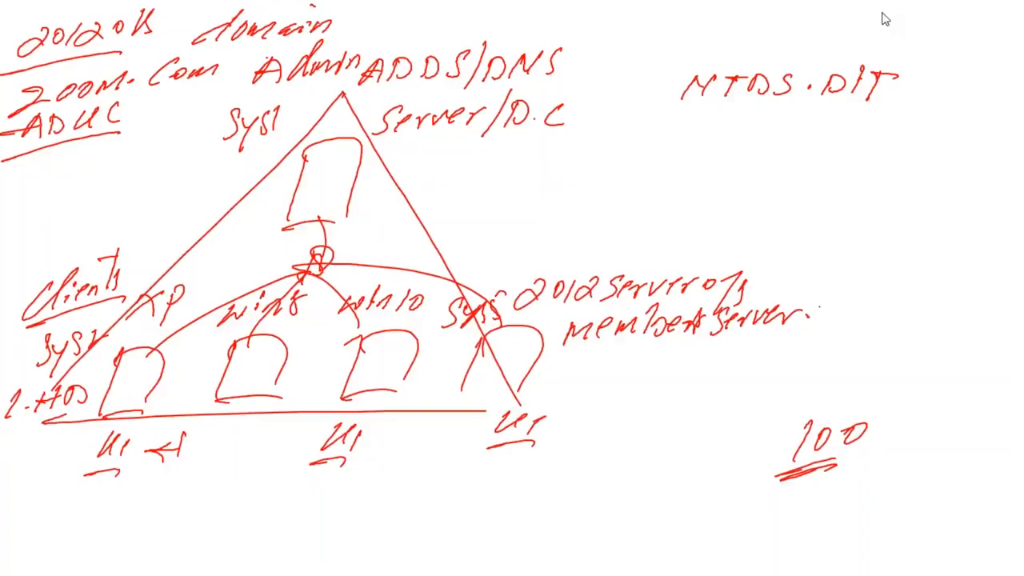
key(e)
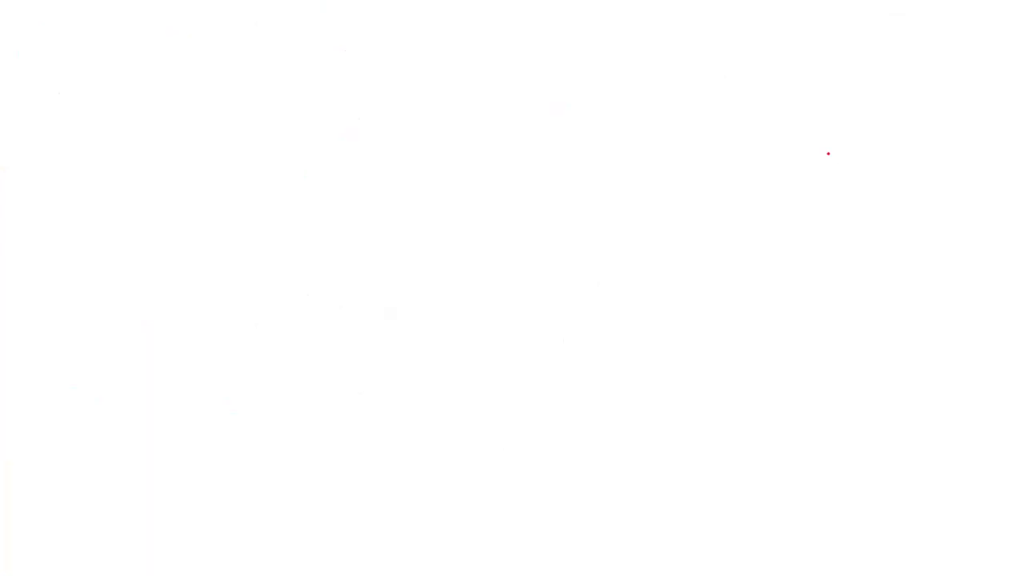
- Handwrite "ADUC - Run - dsa.msc" in red across the upper part of the blank whiteboard and underline dsa.msc
drag(94, 100, 109, 128)
drag(74, 120, 106, 108)
drag(120, 101, 117, 116)
mouse_move(150, 96)
mouse_down()
mouse_move(146, 110)
mouse_move(166, 112)
mouse_up()
mouse_move(184, 92)
mouse_down()
mouse_move(181, 114)
mouse_move(219, 99)
mouse_up()
mouse_move(267, 75)
mouse_down()
mouse_move(256, 111)
mouse_move(312, 98)
mouse_up()
mouse_move(320, 82)
mouse_down()
mouse_move(318, 93)
mouse_move(346, 98)
mouse_move(395, 88)
mouse_up()
mouse_move(444, 66)
mouse_down()
mouse_move(438, 77)
mouse_move(463, 44)
mouse_move(459, 84)
mouse_move(555, 78)
mouse_up()
click(511, 75)
drag(586, 55, 579, 80)
click(456, 97)
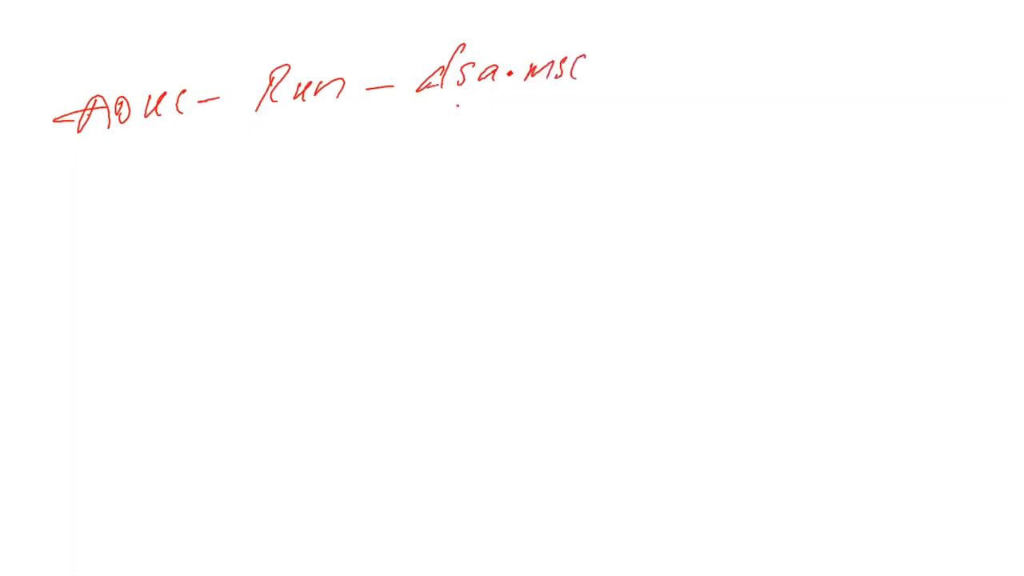
drag(413, 112, 587, 98)
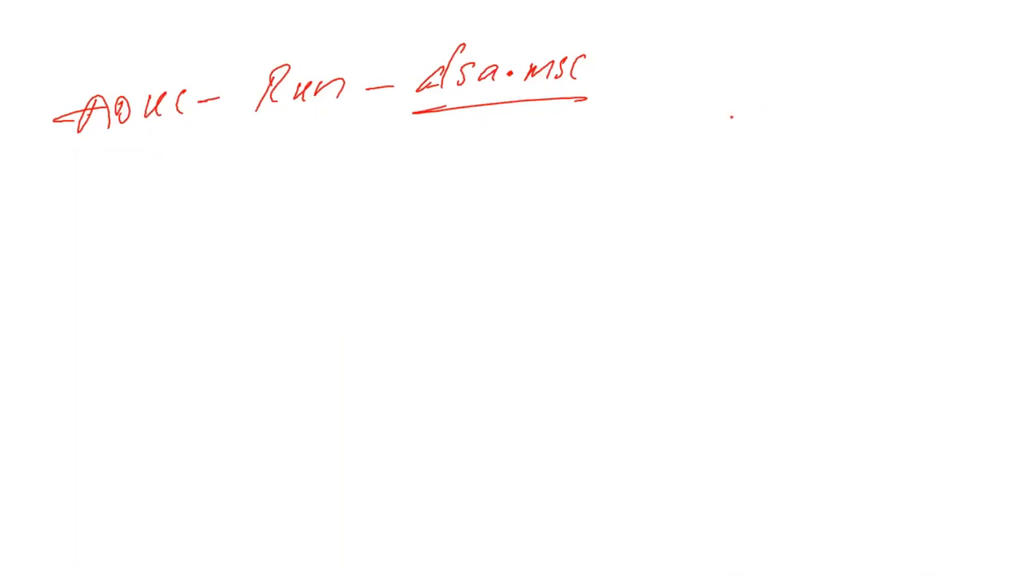
- Return to the domain controller and launch Active Directory Users and Computers by running DSA.MSC
key(alt+Tab)
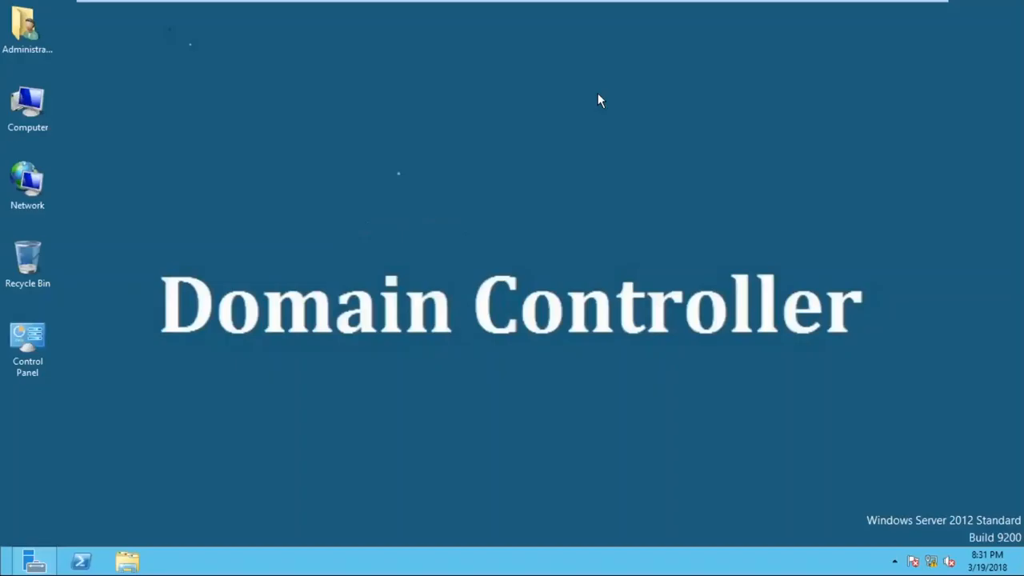
key(super+r)
drag(108, 377, 310, 208)
text(DSA.MSC)
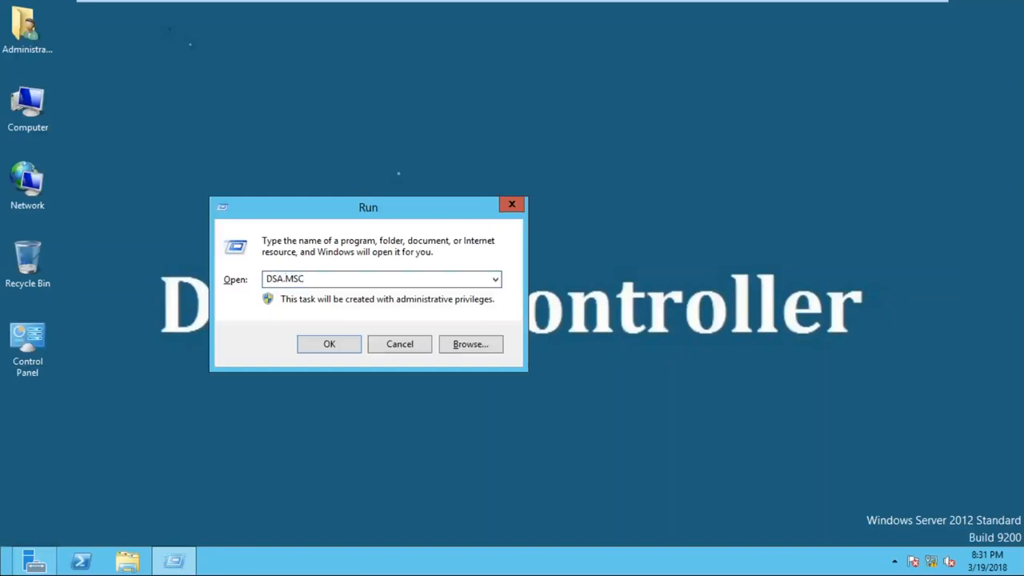
key(Return)
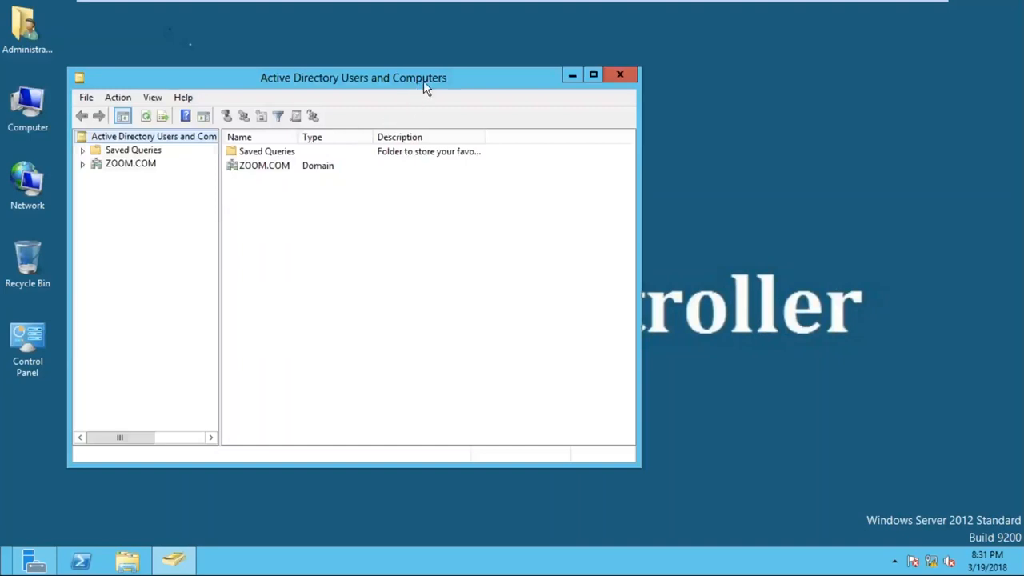
- Maximize the Active Directory Users and Computers window and expand the ZOOM.COM domain to list its containers
drag(443, 88, 513, 75)
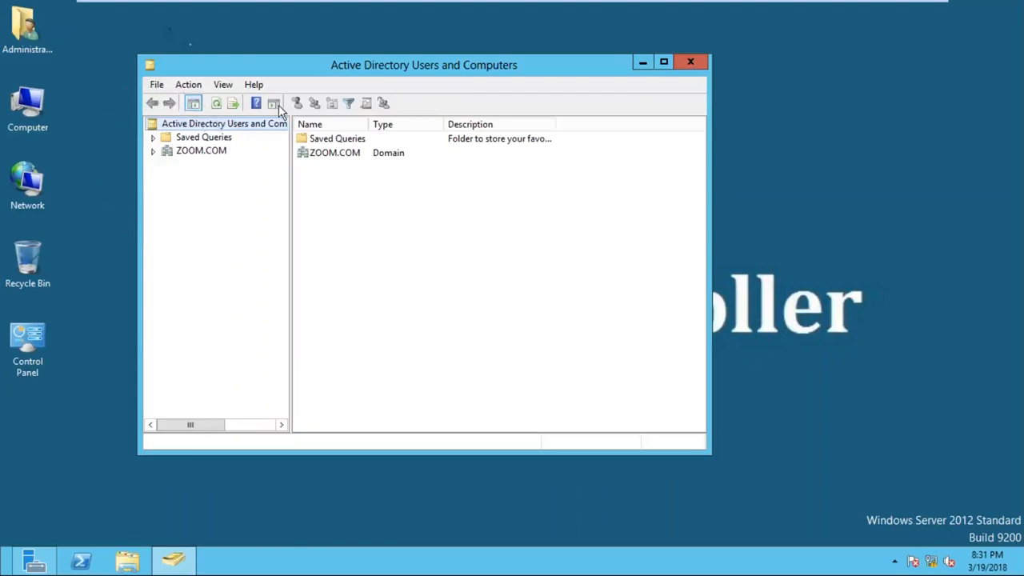
mouse_move(596, 7)
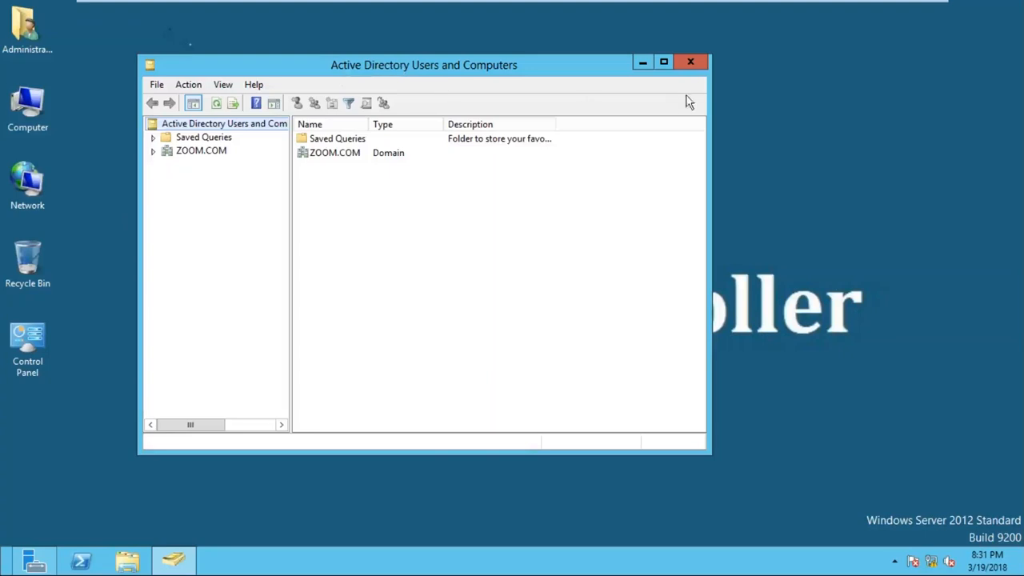
click(664, 61)
click(53, 94)
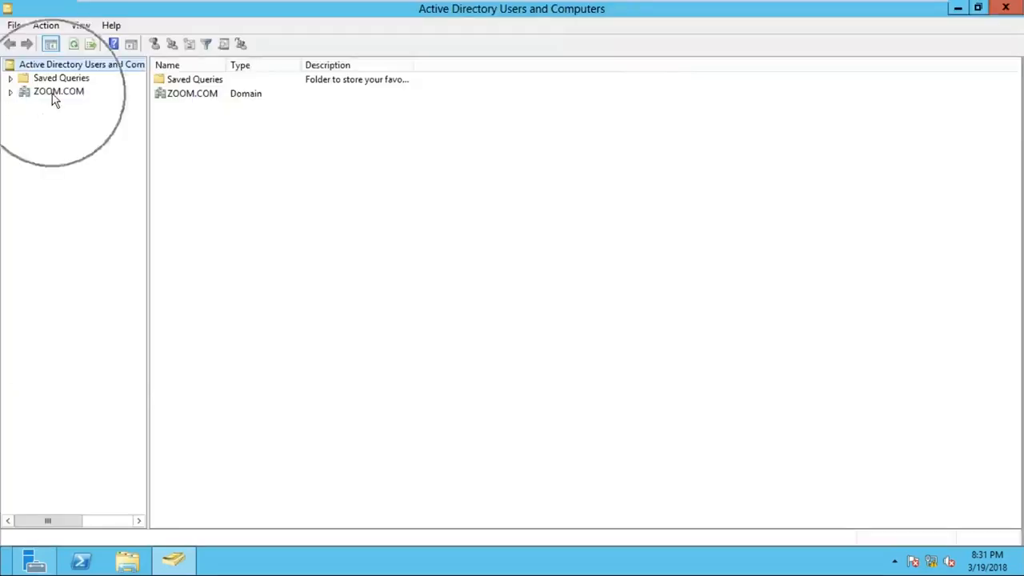
click(10, 92)
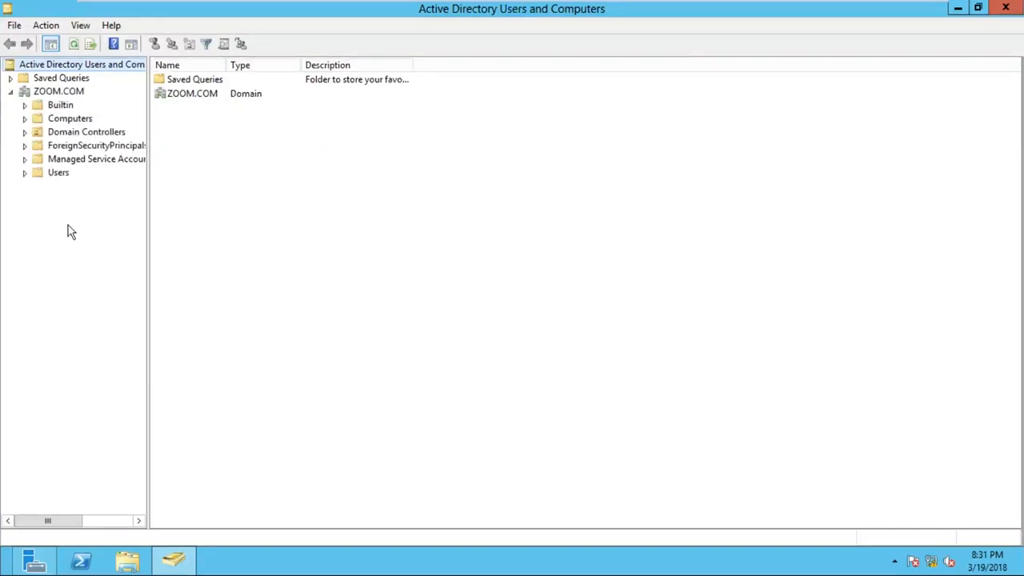
click(70, 93)
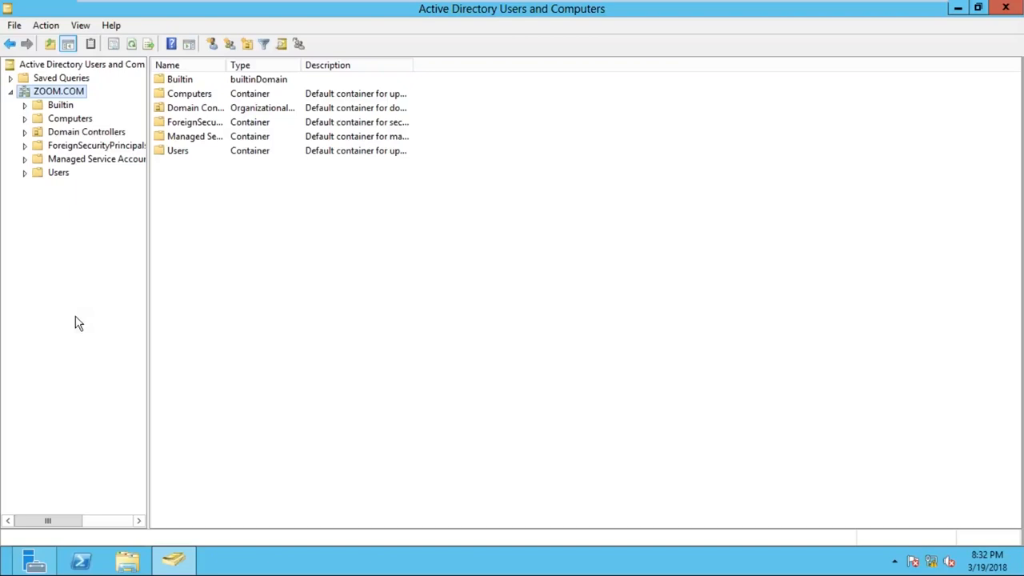
- Display the contents of the Domain Controllers container to examine which computer acts as domain controller
click(86, 133)
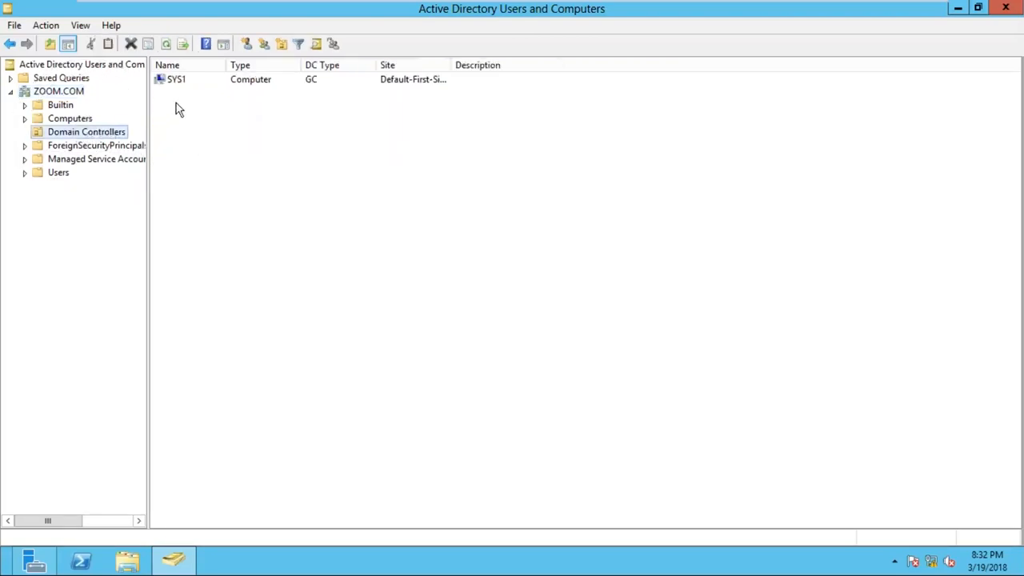
key(ctrl)
key(ctrl)
- Check the operating system details in the properties of SYS2 in the Computers container, and close the properties
click(72, 120)
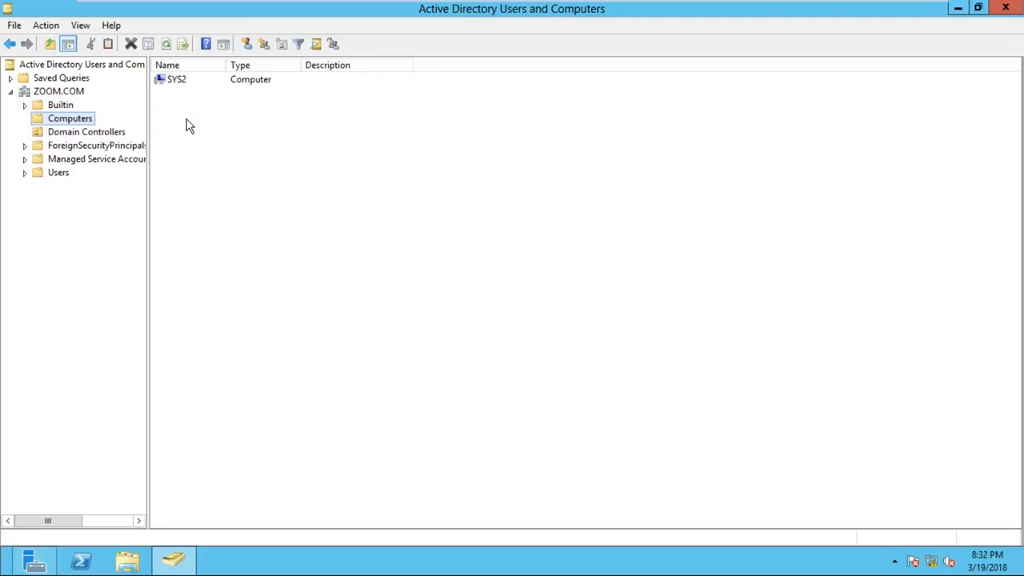
click(207, 83)
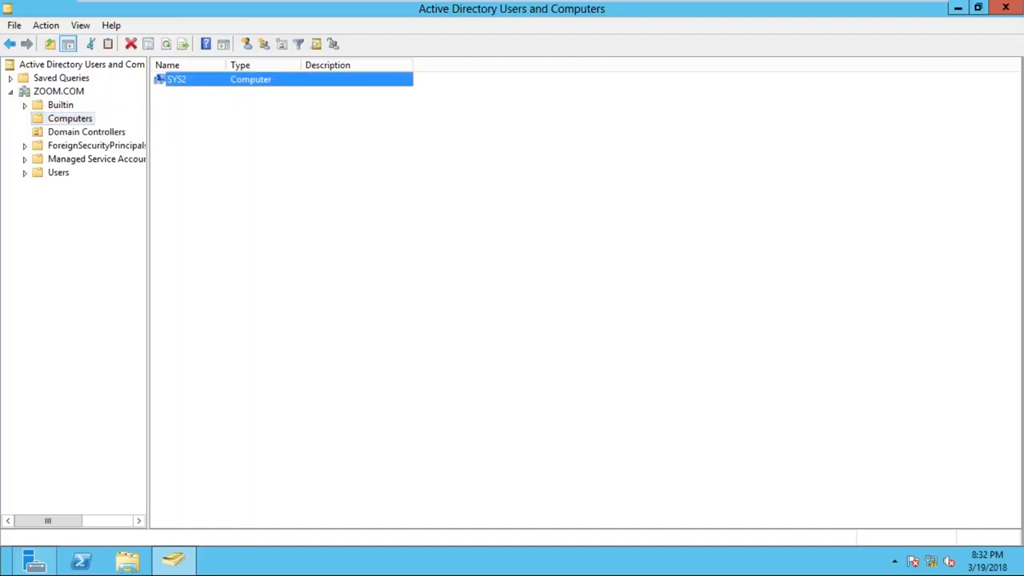
right_click(208, 81)
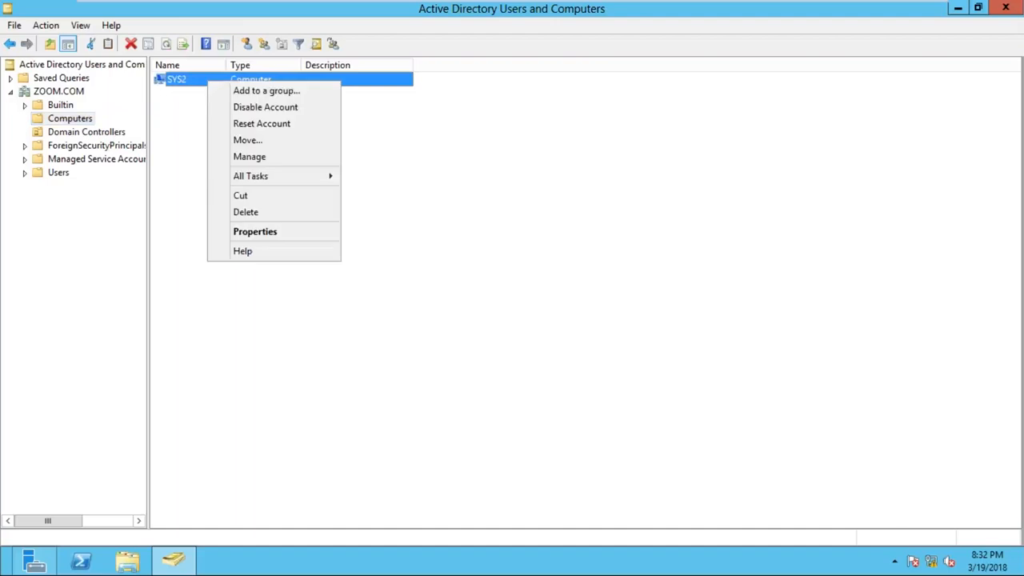
click(279, 232)
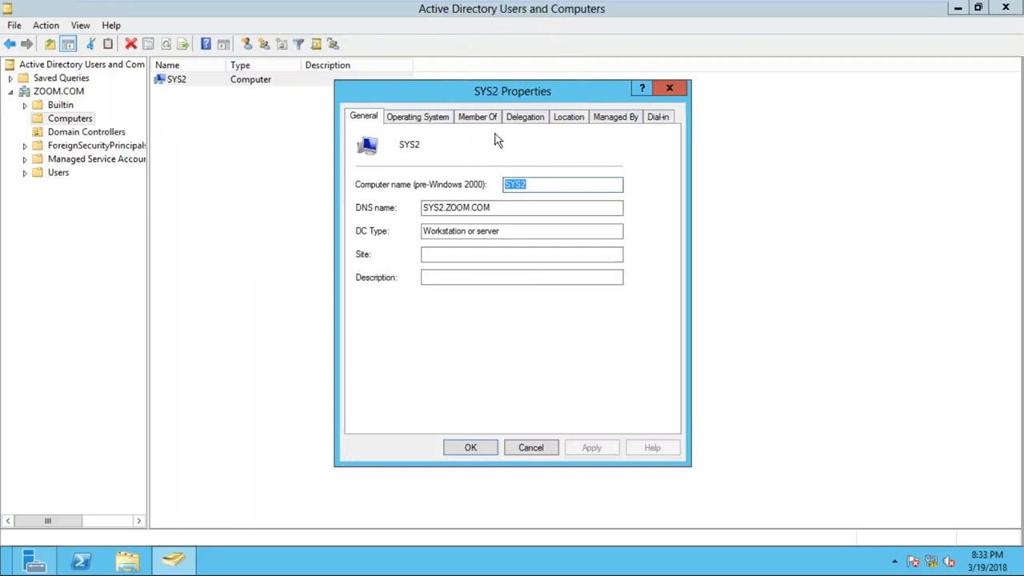
click(423, 120)
click(559, 141)
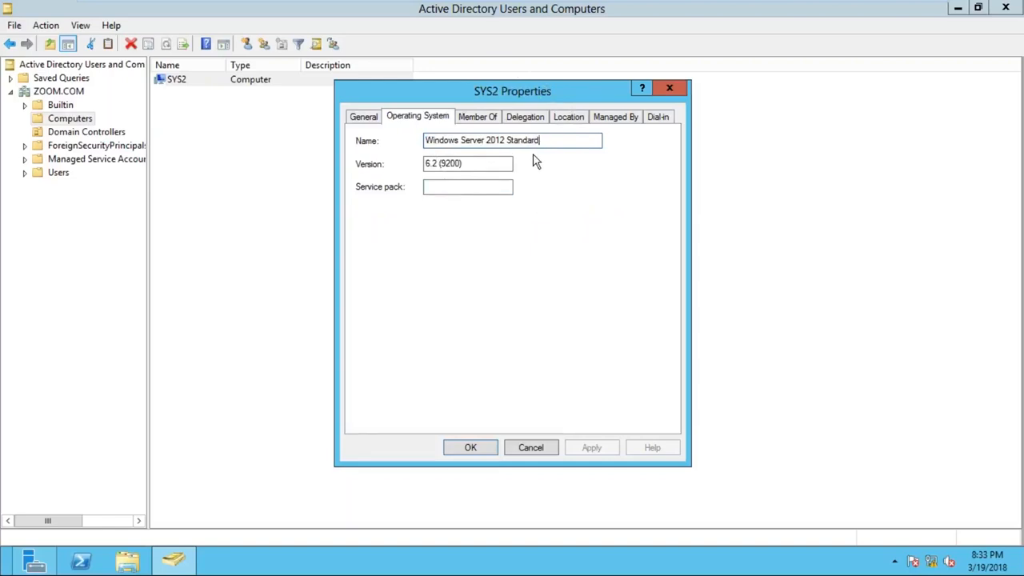
click(668, 88)
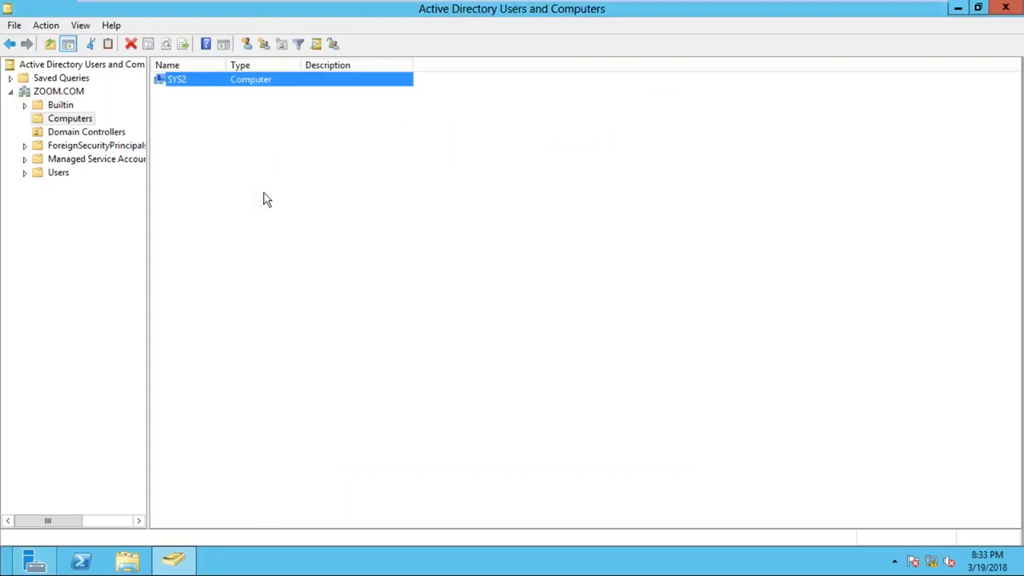
- Display the contents of the Users container and widen the Name column so the long group names fit better
click(60, 176)
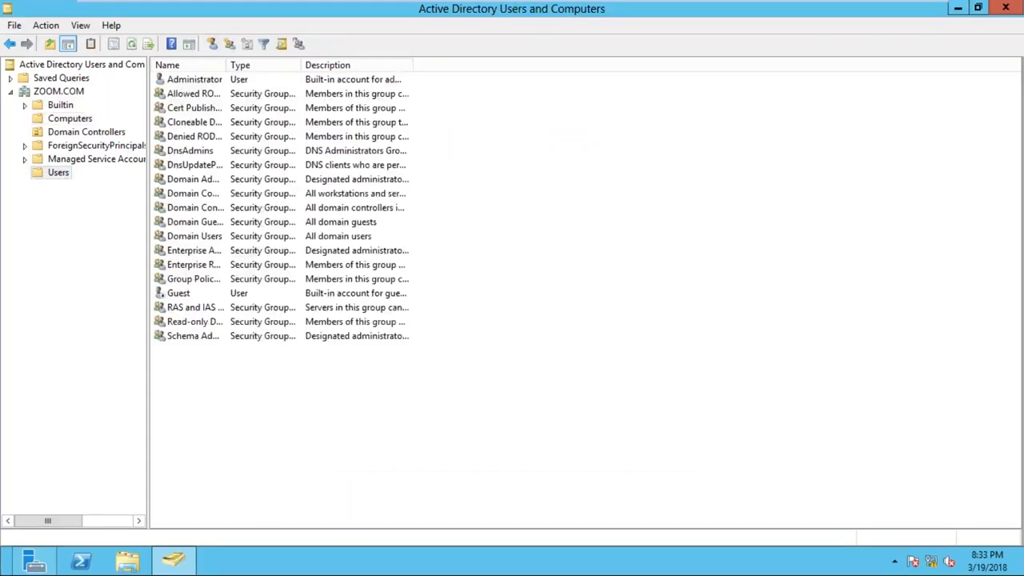
drag(226, 67, 294, 69)
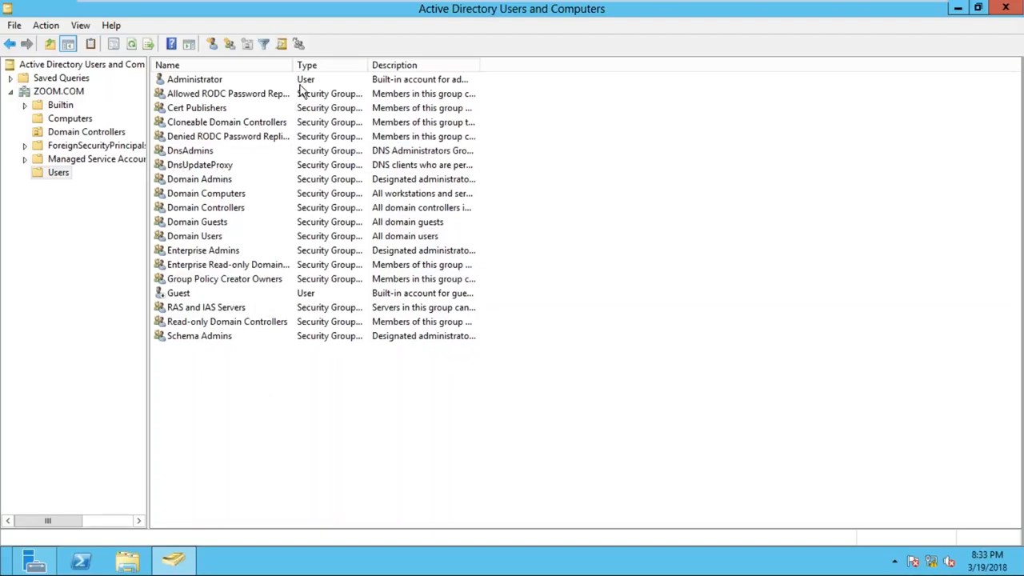
key(ctrl)
click(57, 173)
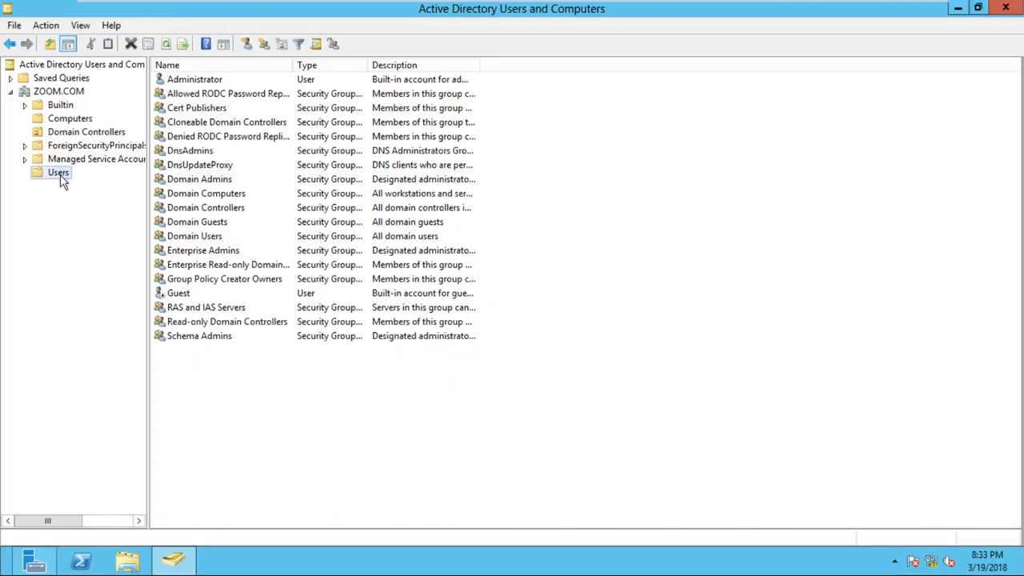
right_click(64, 184)
mouse_move(131, 225)
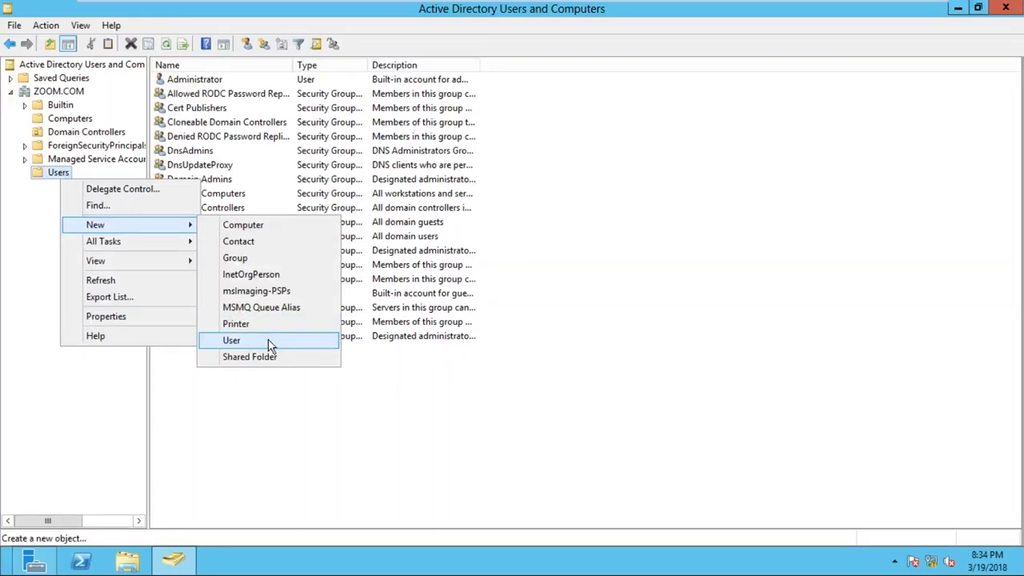
click(46, 244)
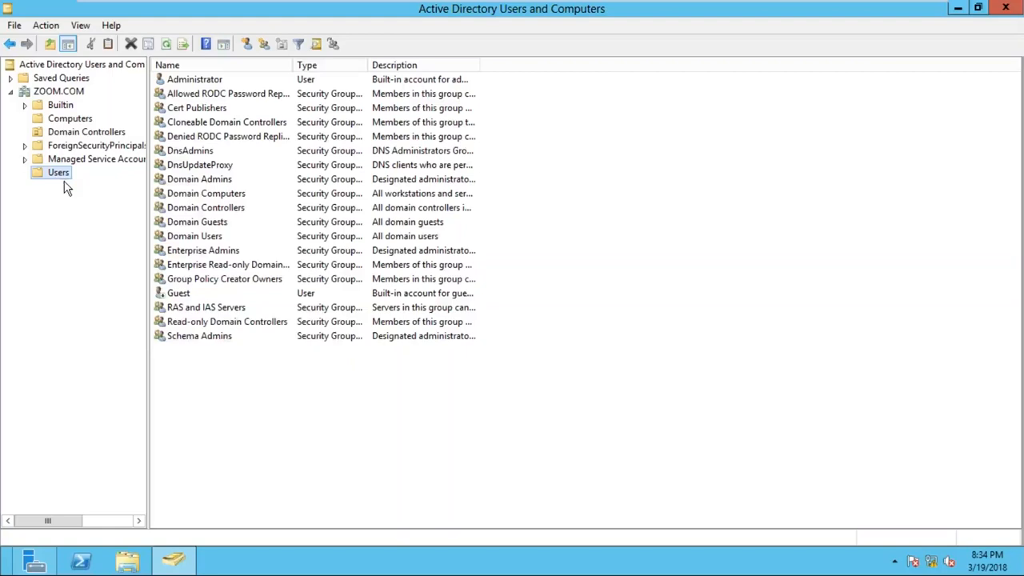
- Start creating a new user object in the Users container and move its dialog aside
click(65, 186)
right_click(68, 178)
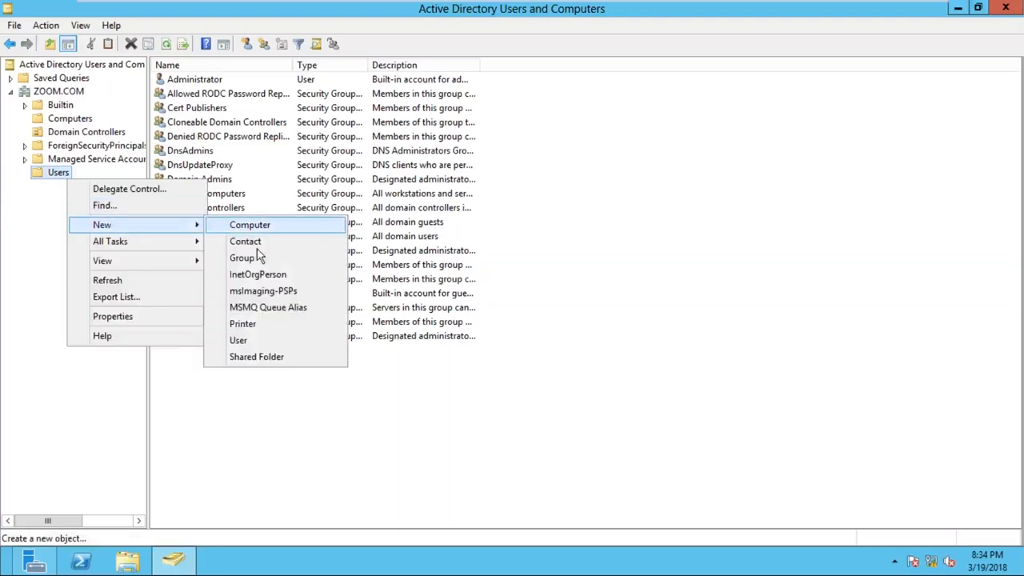
click(274, 342)
drag(99, 22, 339, 63)
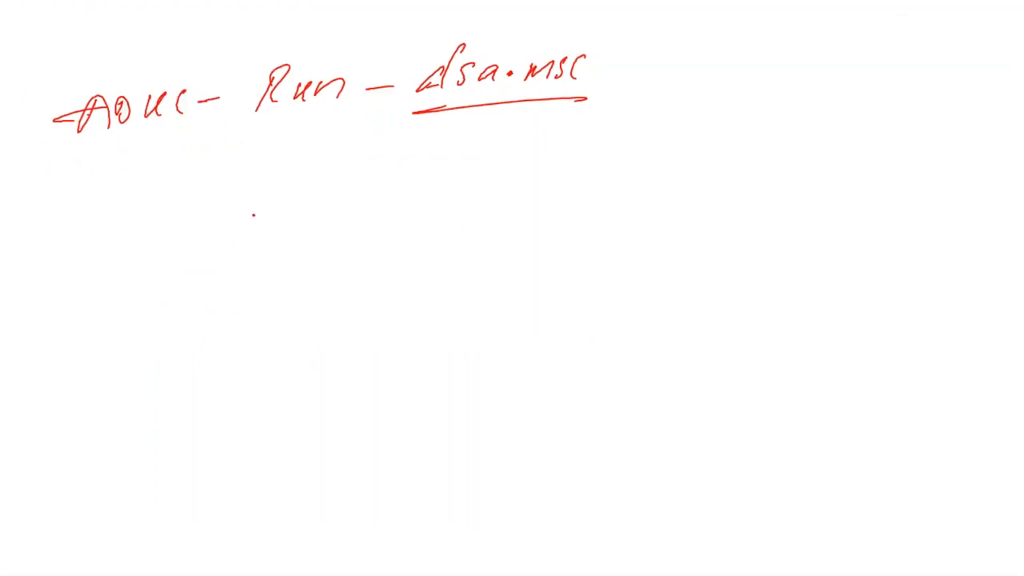
- Switch to the whiteboard and handwrite "Admin" below the ADUC line
drag(88, 182, 103, 189)
mouse_move(132, 171)
mouse_down()
mouse_move(144, 186)
mouse_move(204, 170)
mouse_up()
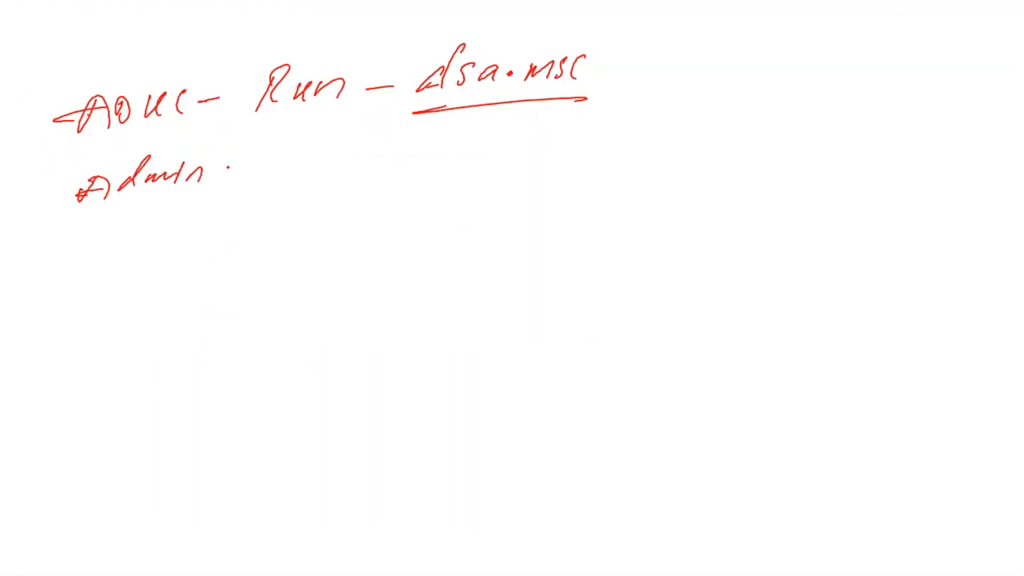
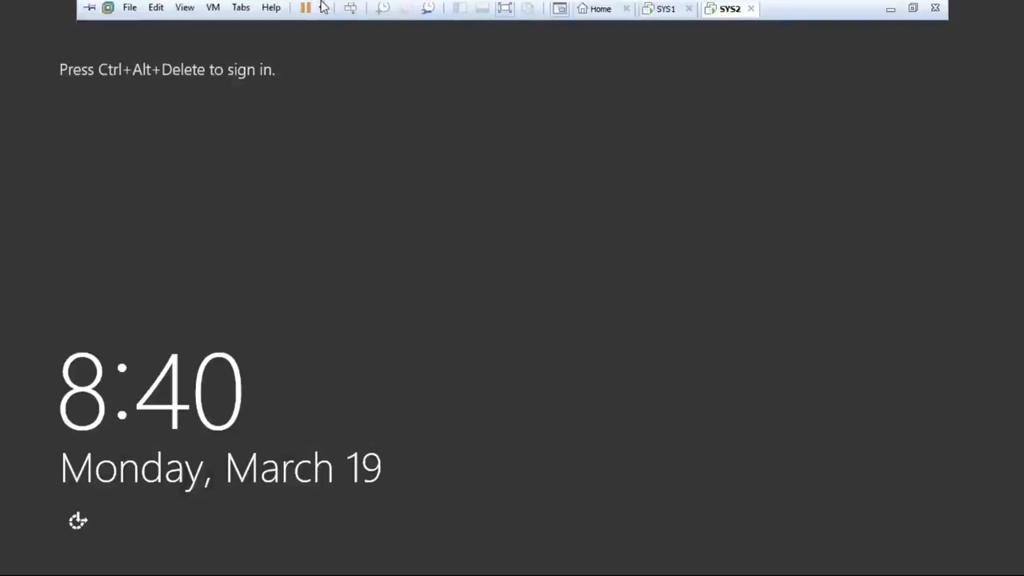
- Sign in to SYS2 as another user in the ZOOM domain, entering the domain user's name and account password
click(349, 12)
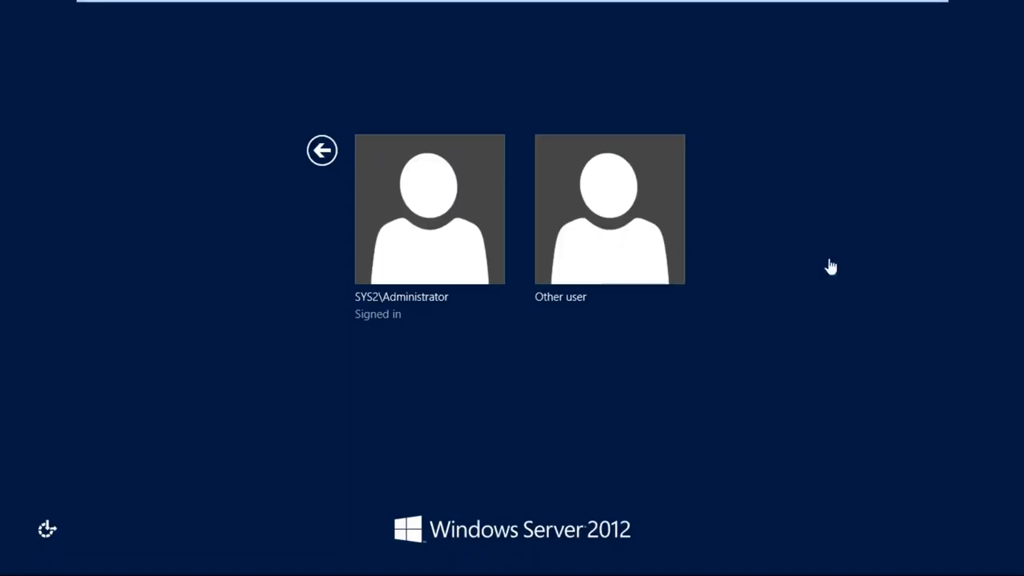
click(621, 209)
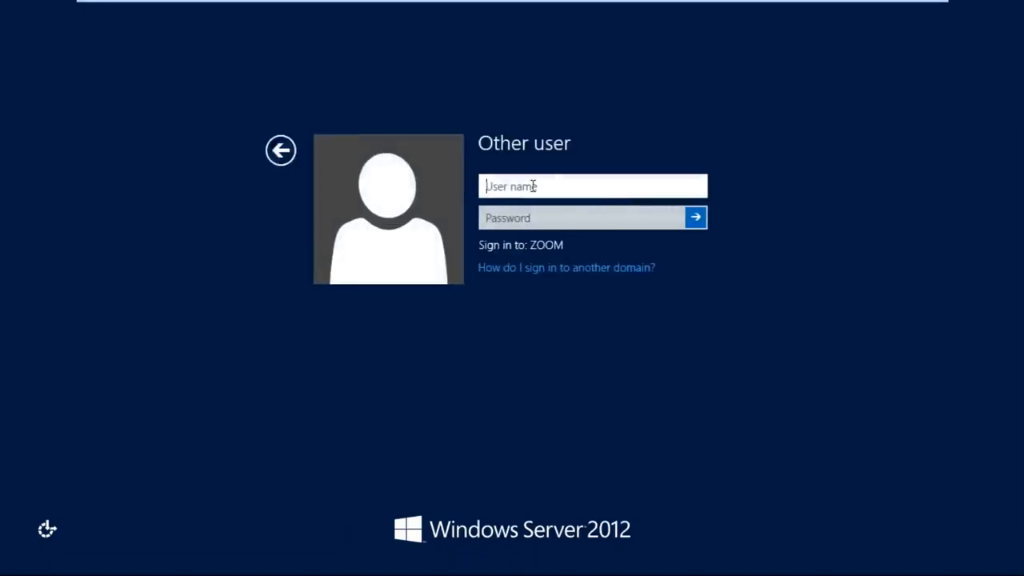
text(JOHN)
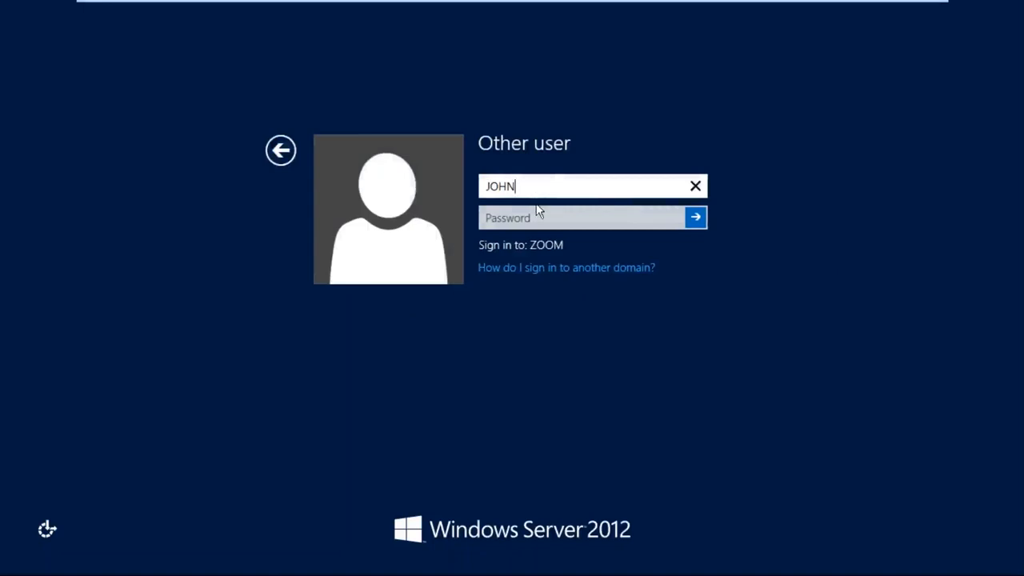
click(538, 214)
text(•)
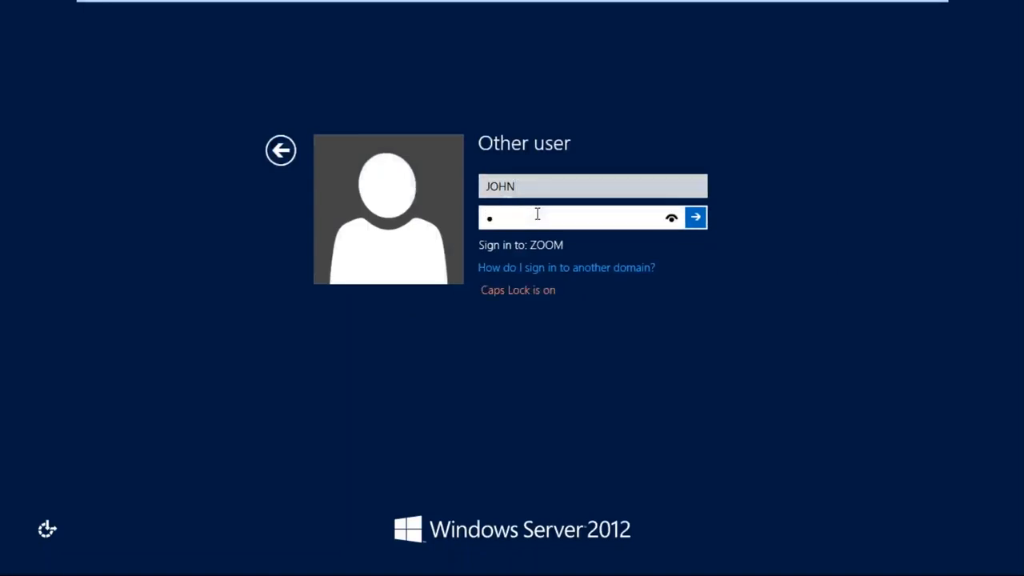
key(BackSpace)
key(Caps_Lock)
text(••••••••)
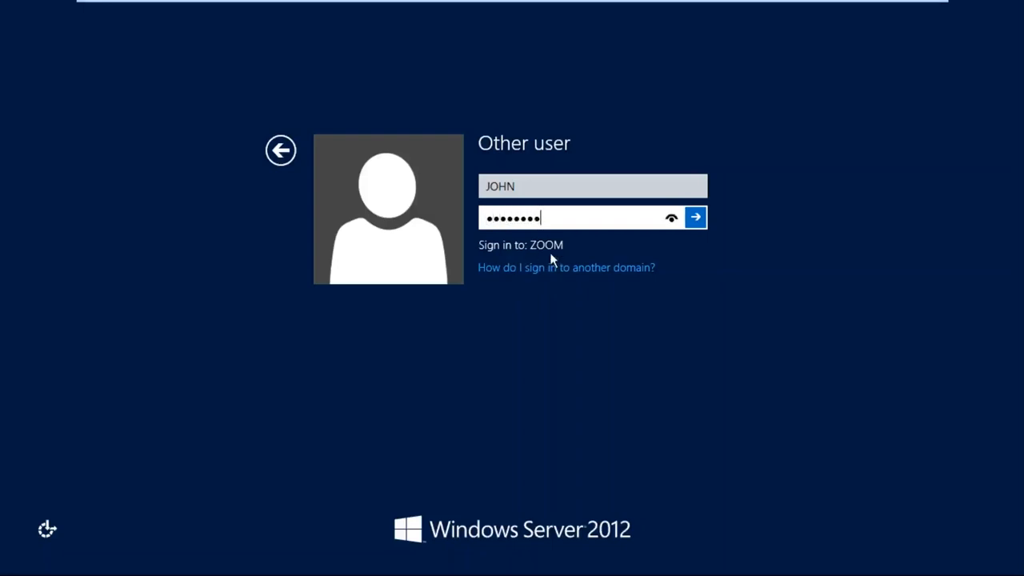
click(696, 217)
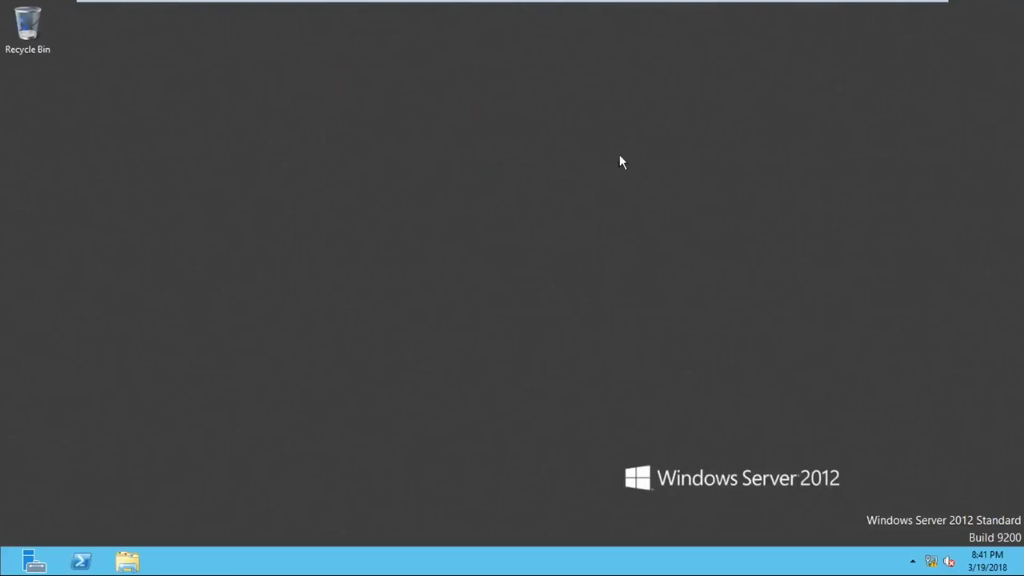
- Find the desktop icon settings with the search term "icon" and show Computer, User's Files, Network and Control Panel on the desktop
mouse_move(1022, 4)
click(978, 195)
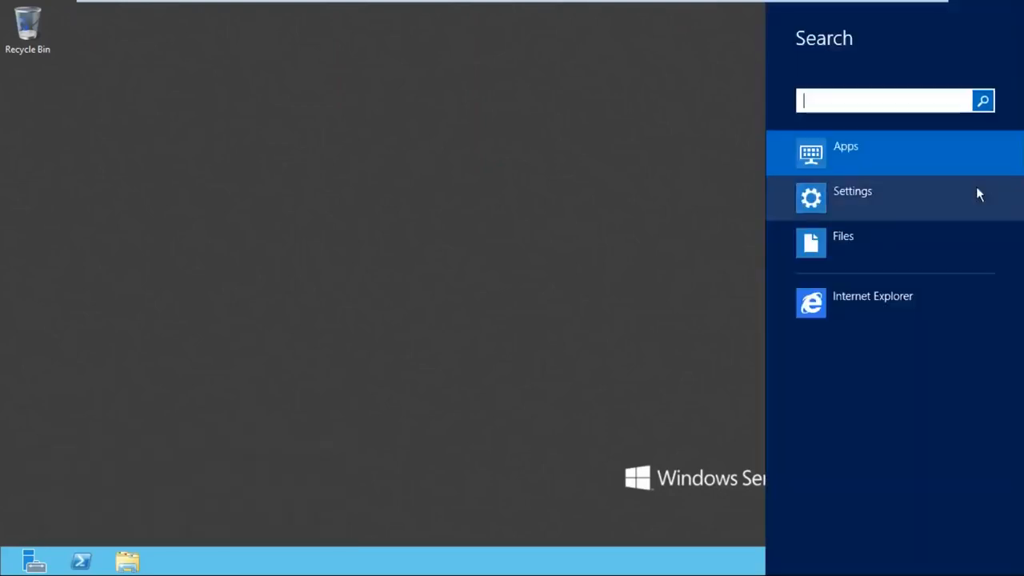
click(888, 207)
text(icon)
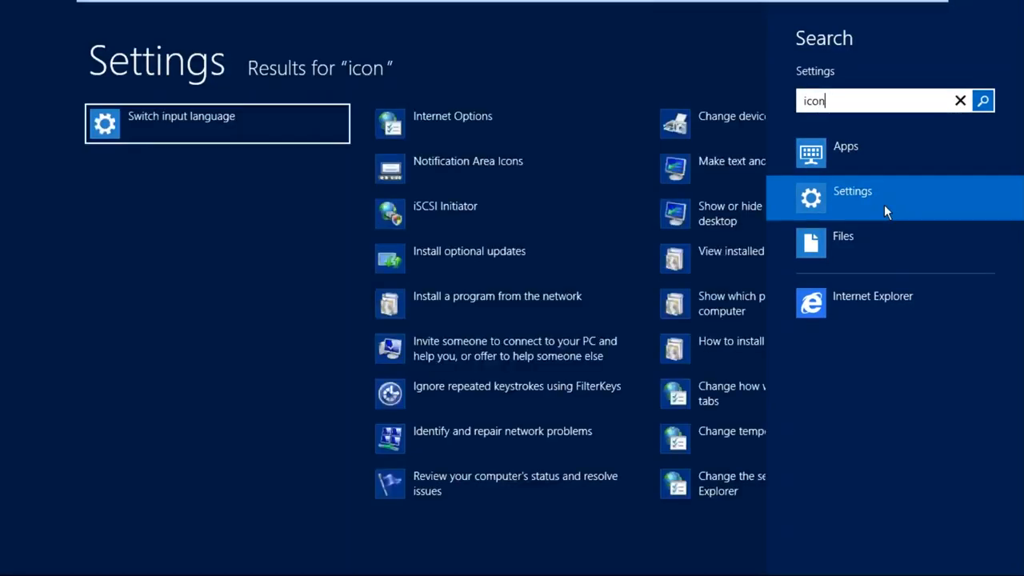
click(216, 167)
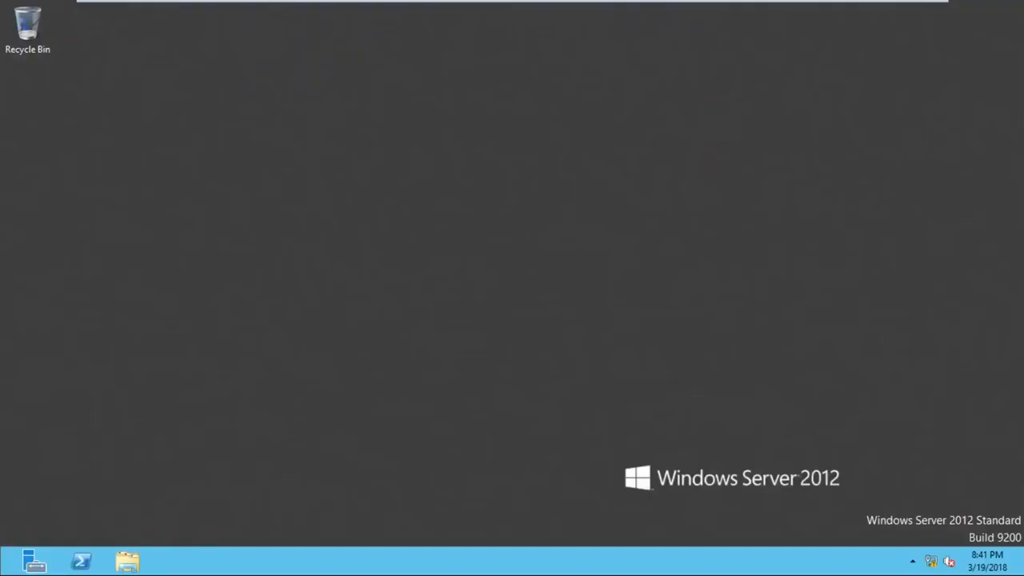
click(169, 190)
click(165, 225)
click(173, 207)
click(271, 206)
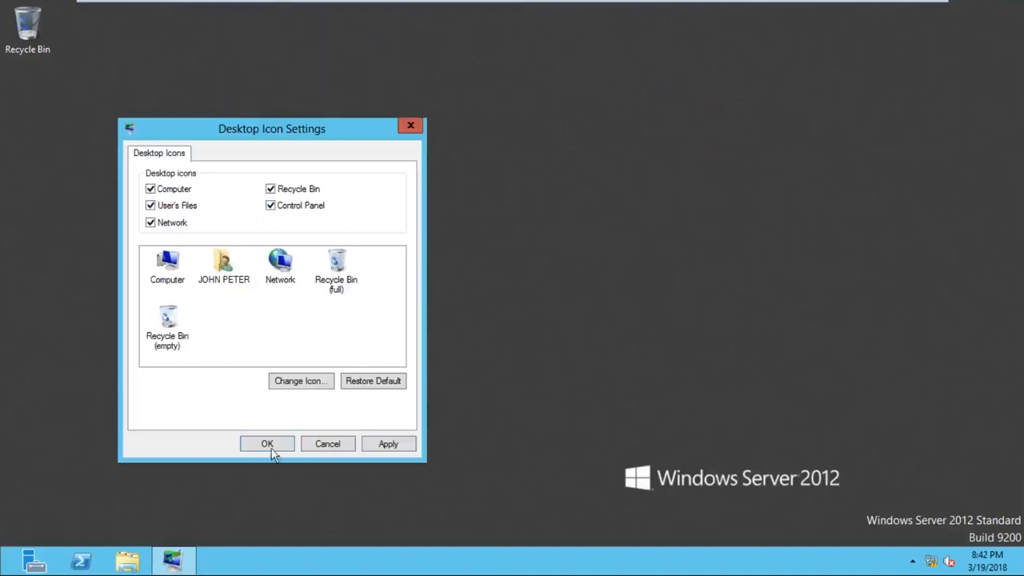
click(267, 444)
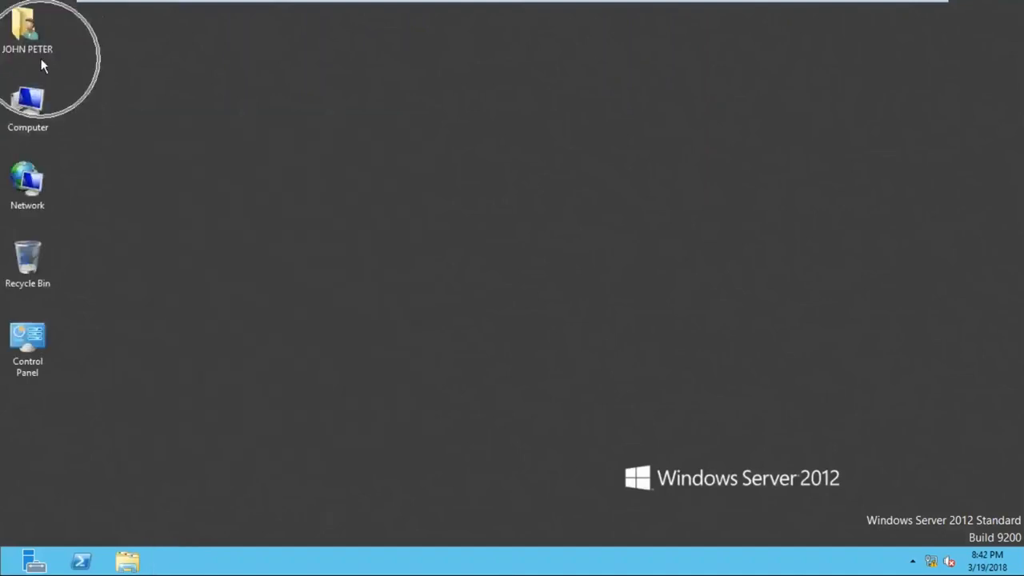
- View the Start screen, check the contents of Local Disk (C:) and Local Disk (E:), and close the Computer window
key(super)
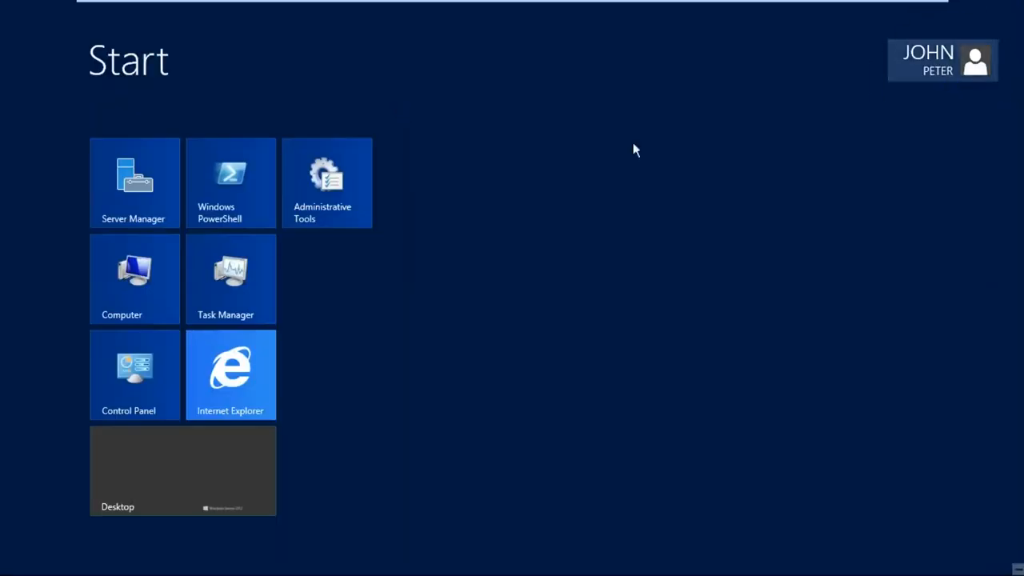
click(205, 466)
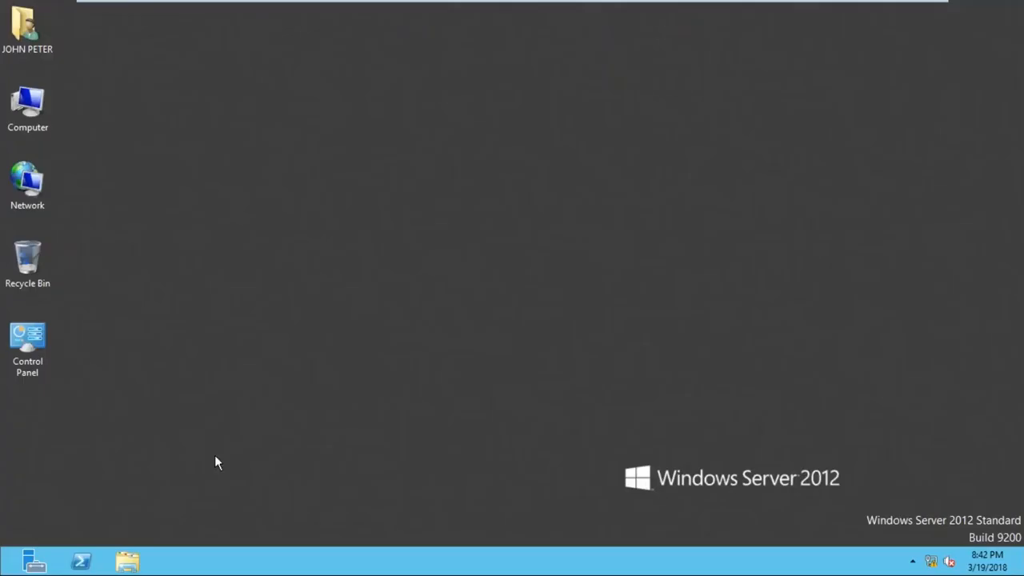
click(41, 107)
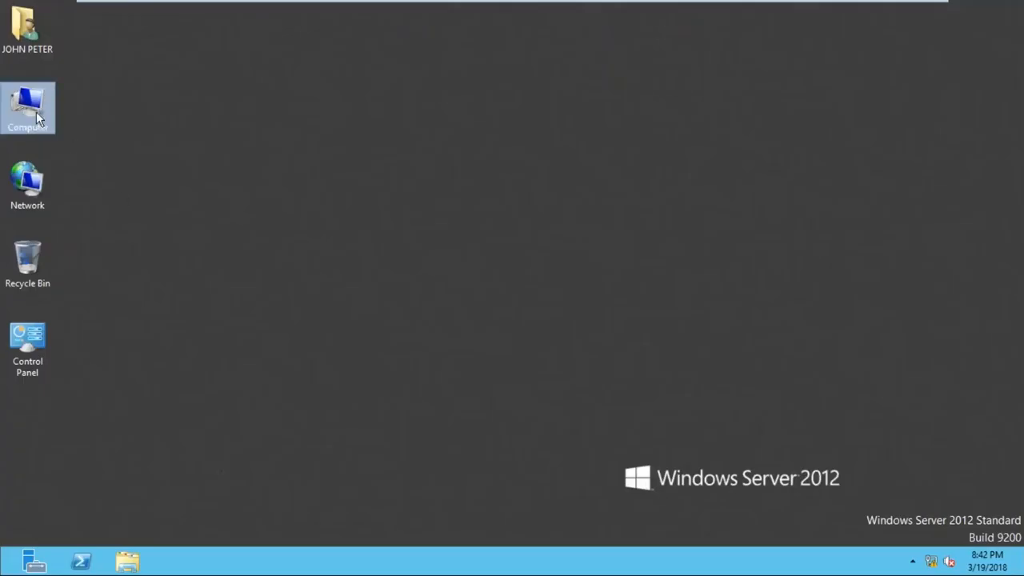
double_click(38, 118)
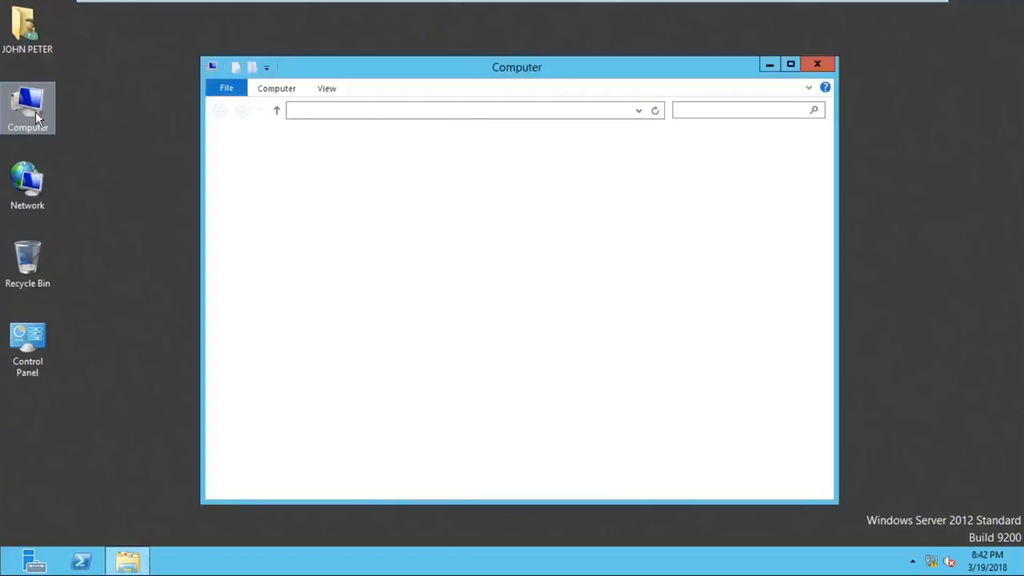
double_click(428, 171)
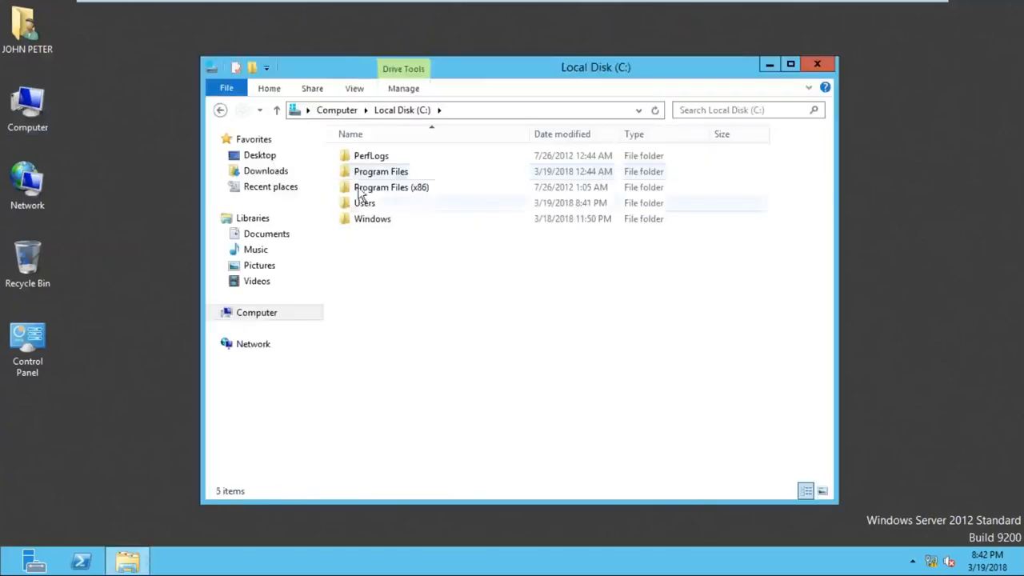
click(220, 109)
double_click(584, 183)
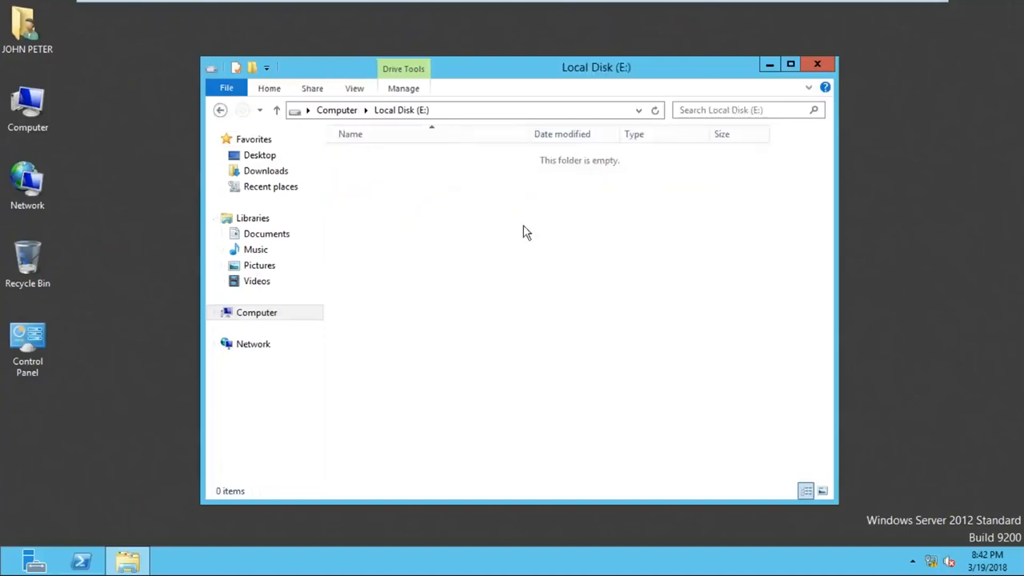
click(221, 111)
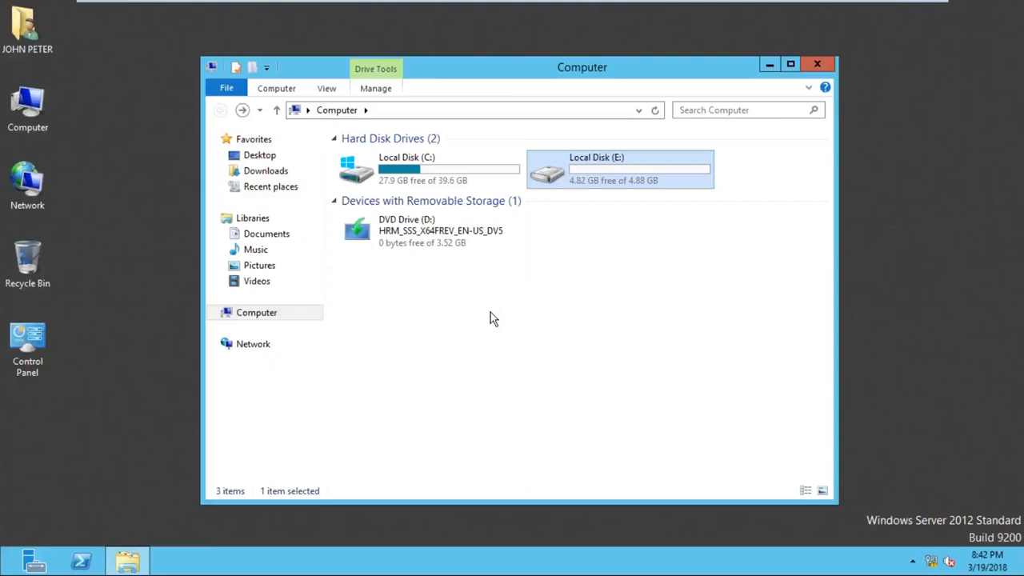
click(824, 65)
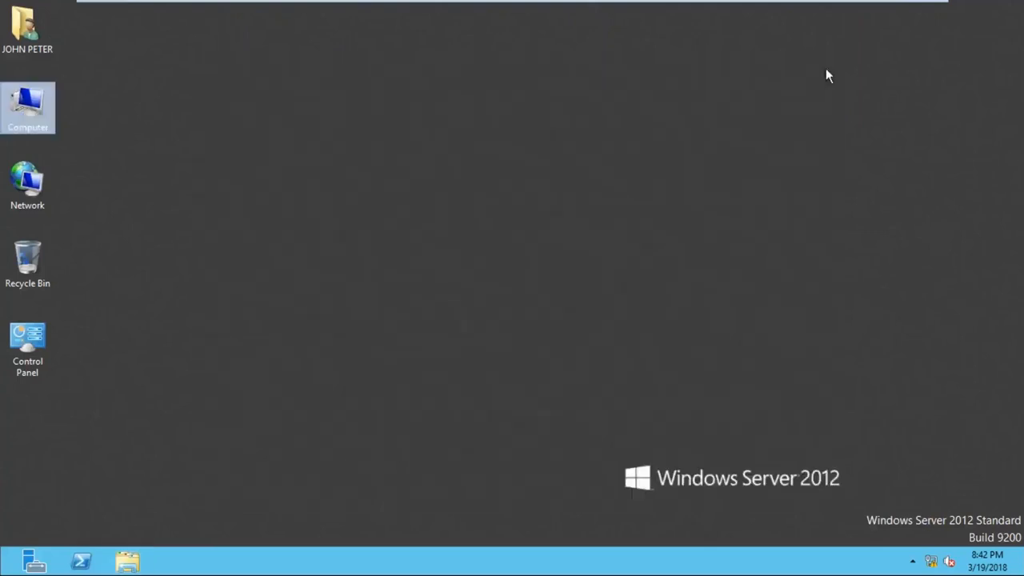
- Look at the list of installed apps on SYS2 and return to the desktop
mouse_move(1006, 125)
click(997, 207)
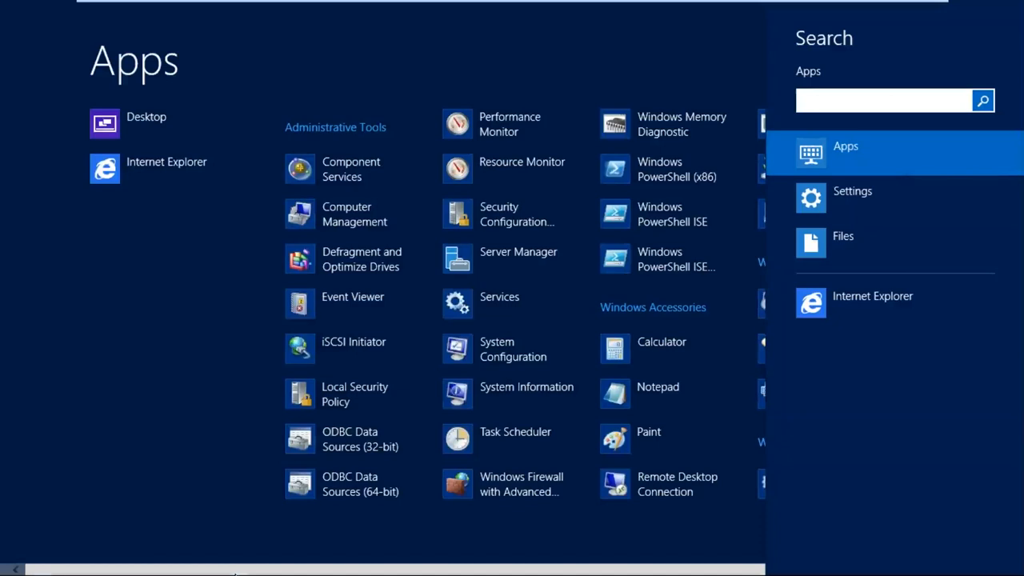
drag(232, 571, 109, 547)
click(140, 128)
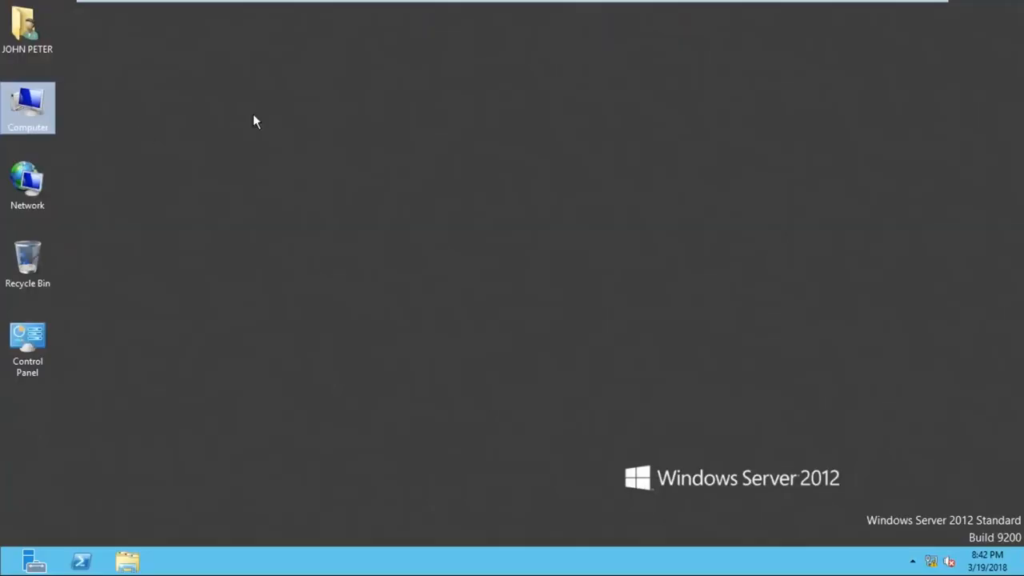
click(257, 122)
- Switch to SYS1, go to the whiteboard, and handwrite the user's first name below the rightmost machine and underline it
mouse_move(446, 6)
click(668, 8)
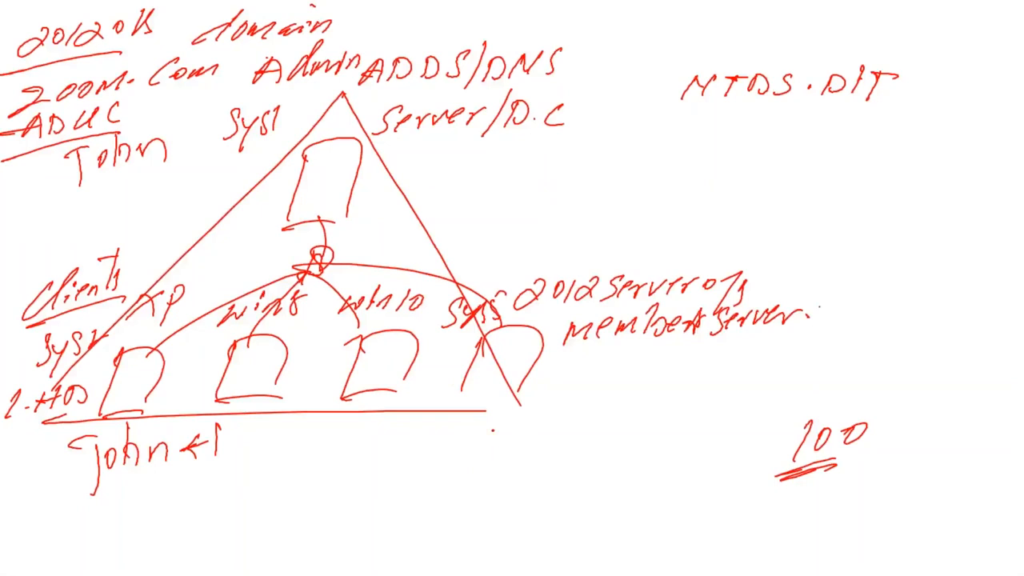
drag(483, 454, 482, 463)
drag(464, 431, 486, 419)
mouse_move(498, 423)
mouse_down()
mouse_move(495, 436)
mouse_move(499, 424)
mouse_up()
mouse_move(512, 412)
mouse_down()
mouse_move(522, 436)
mouse_move(550, 439)
mouse_up()
drag(494, 465, 534, 455)
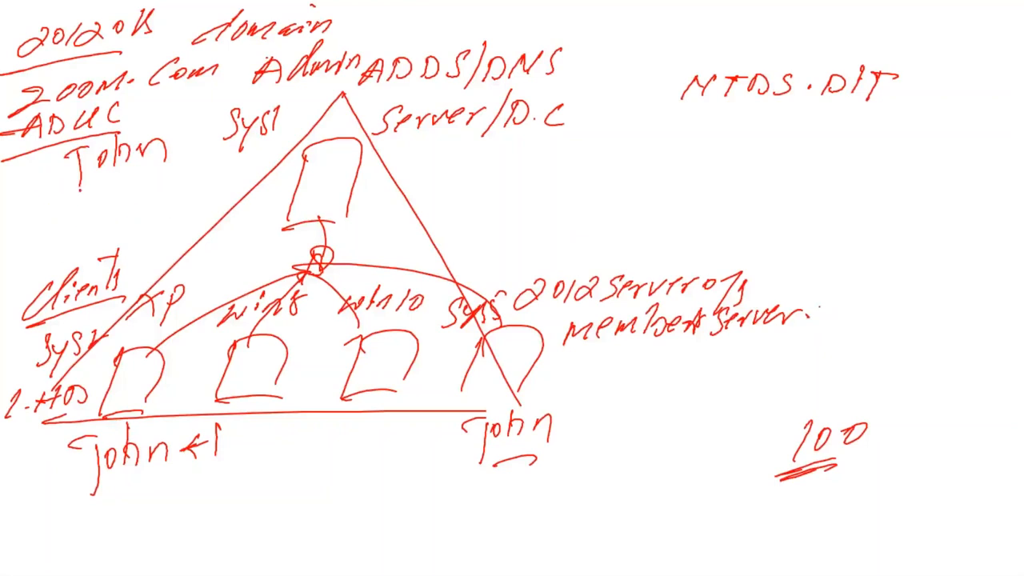
- Handwrite "user1" and "user2" on the whiteboard below the first user name in the ADUC list
mouse_move(83, 195)
mouse_down()
mouse_move(97, 214)
mouse_move(133, 188)
mouse_up()
drag(151, 174, 142, 200)
mouse_move(82, 221)
mouse_down()
mouse_move(91, 242)
mouse_move(122, 232)
mouse_up()
drag(125, 221, 160, 233)
click(168, 237)
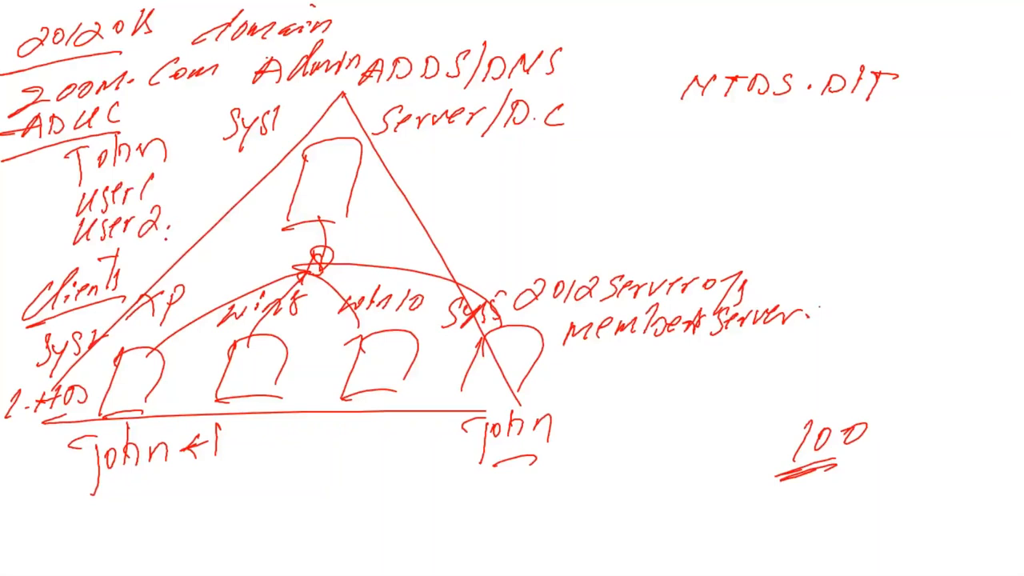
- Return to Active Directory Users and Computers on SYS1 and start a new user object in the Users container, moving its dialog clear of the tree
key(alt+Tab)
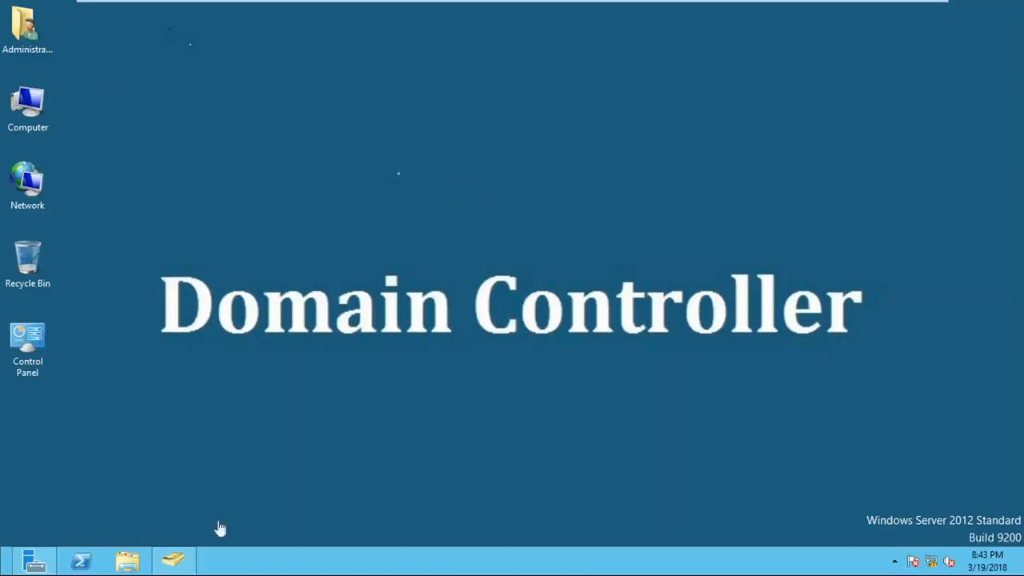
click(174, 560)
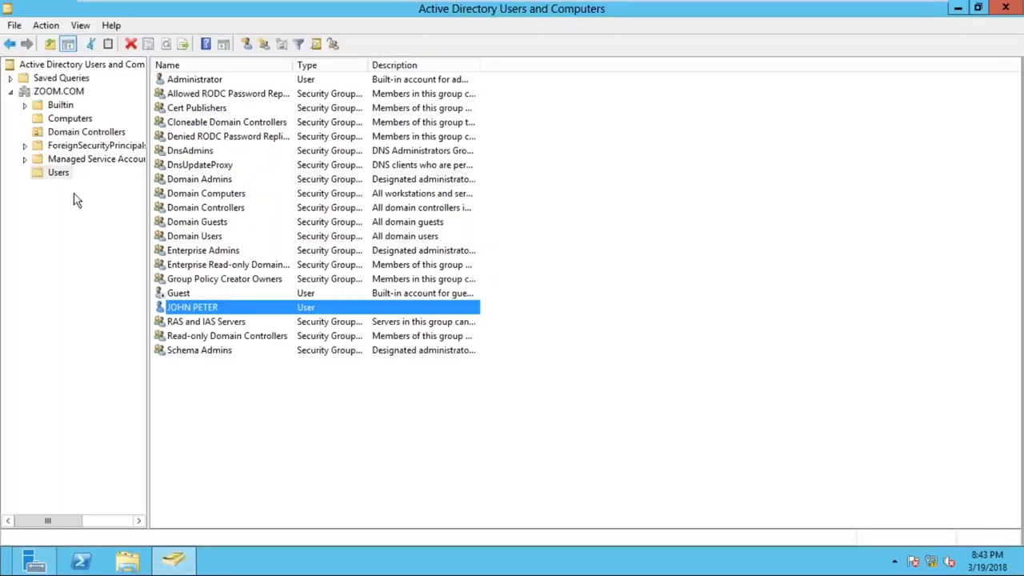
click(60, 174)
click(10, 93)
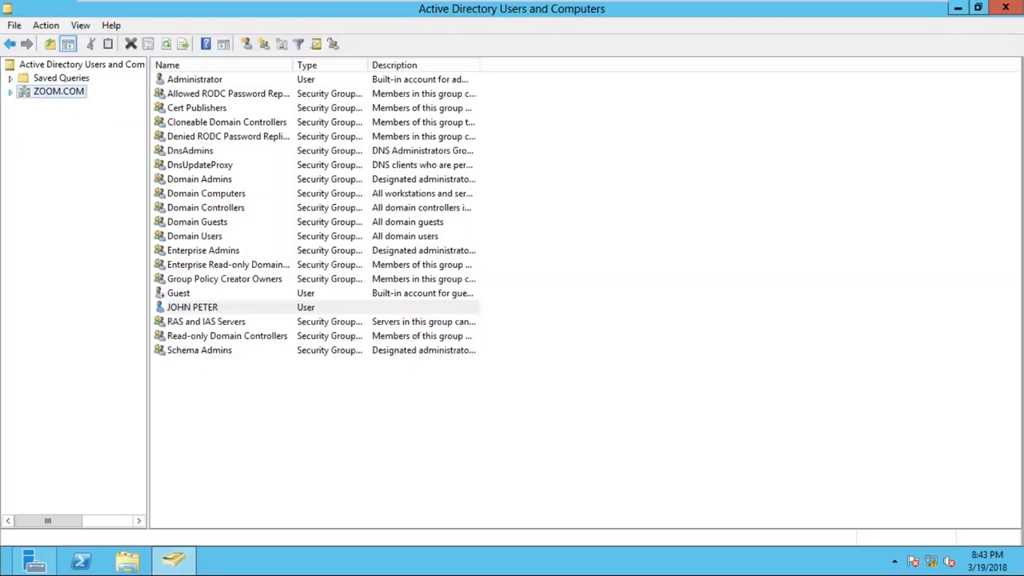
click(11, 92)
click(57, 174)
right_click(56, 173)
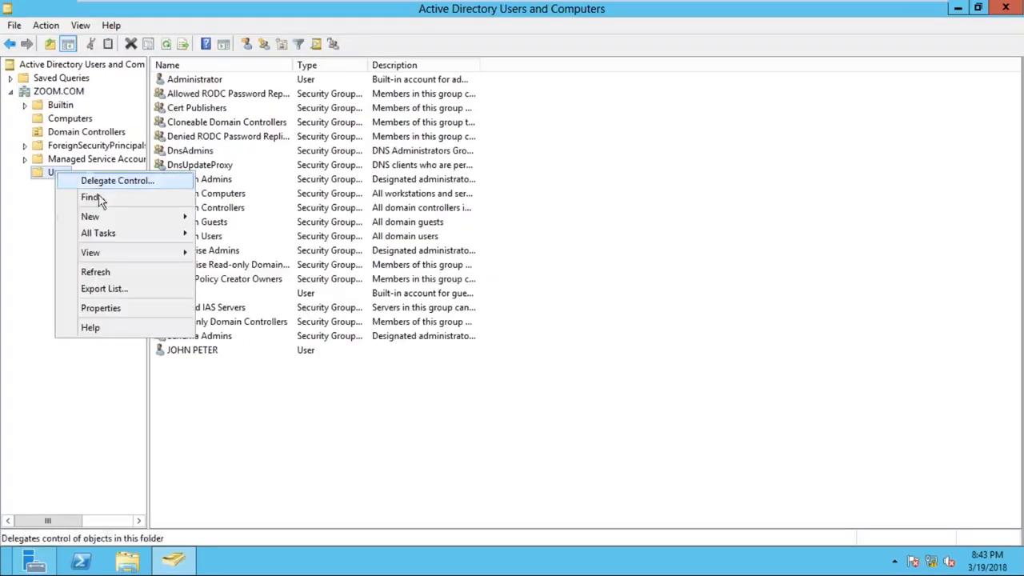
mouse_move(113, 218)
click(237, 335)
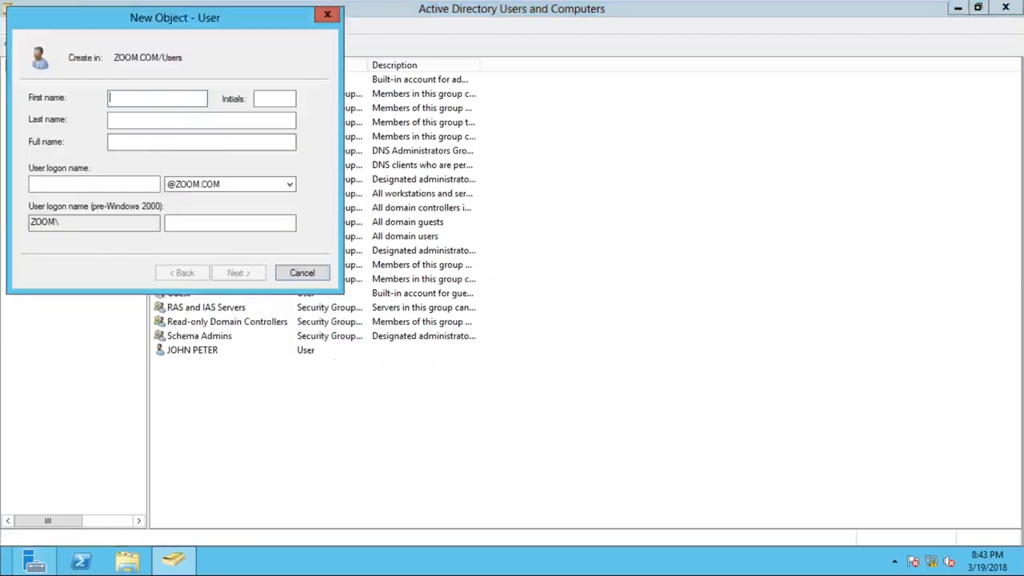
drag(188, 28, 495, 118)
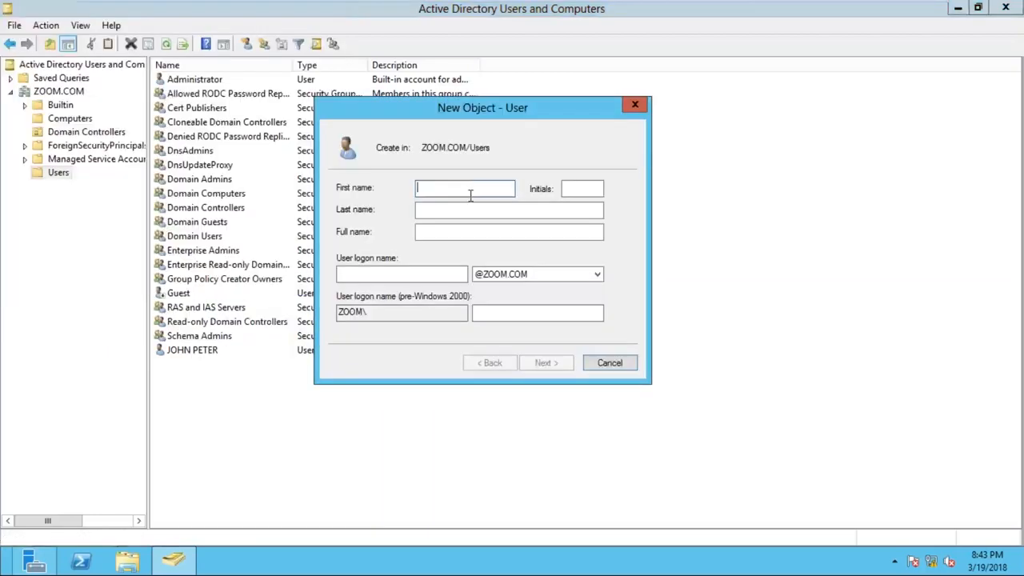
- Enter USER1 as the new user's first name and logon name, and proceed to the password settings with Caps Lock off
text(USER1)
key(Tab)
key(Tab)
key(Tab)
key(Tab)
text(USER1)
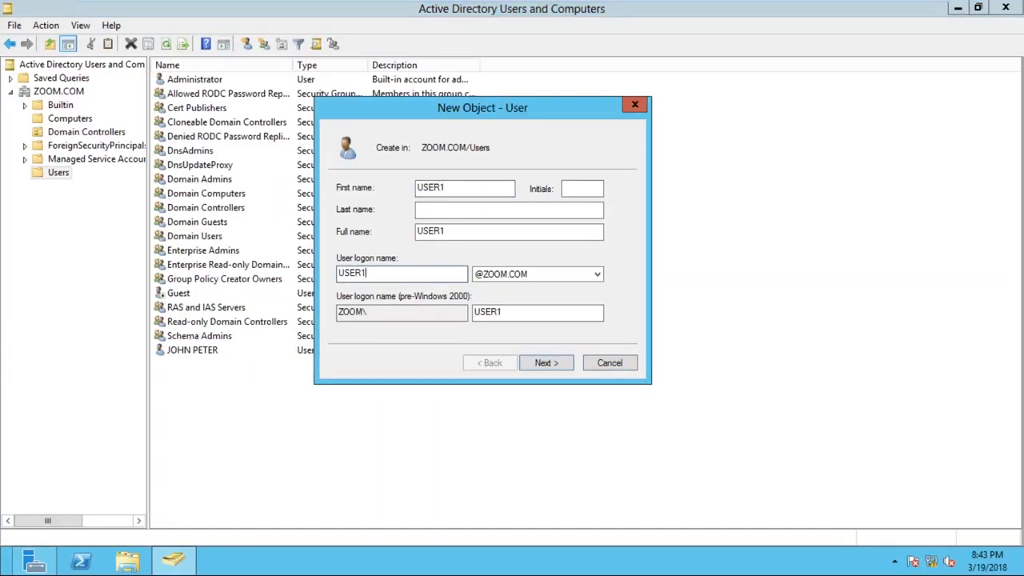
click(557, 366)
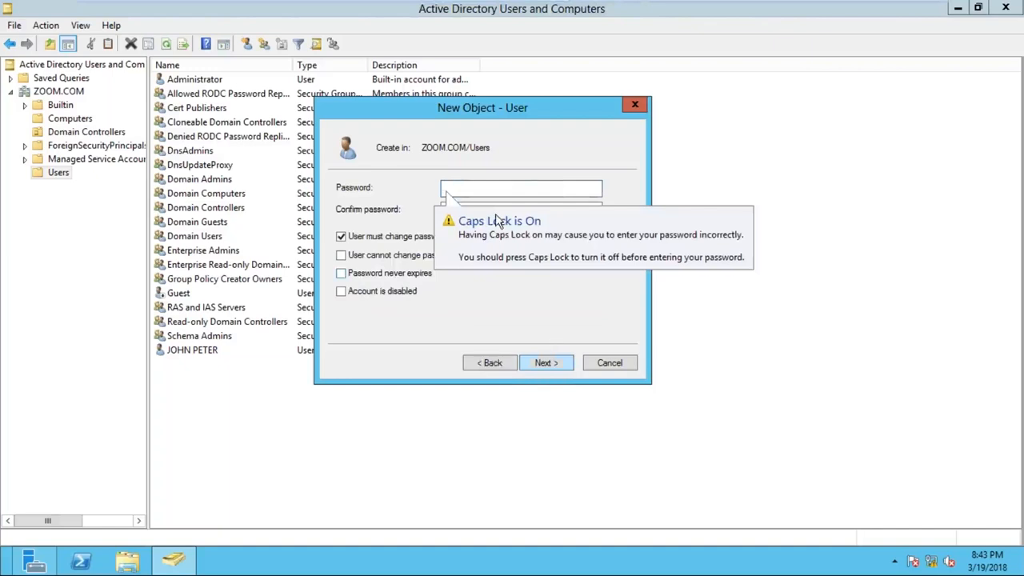
key(Caps_Lock)
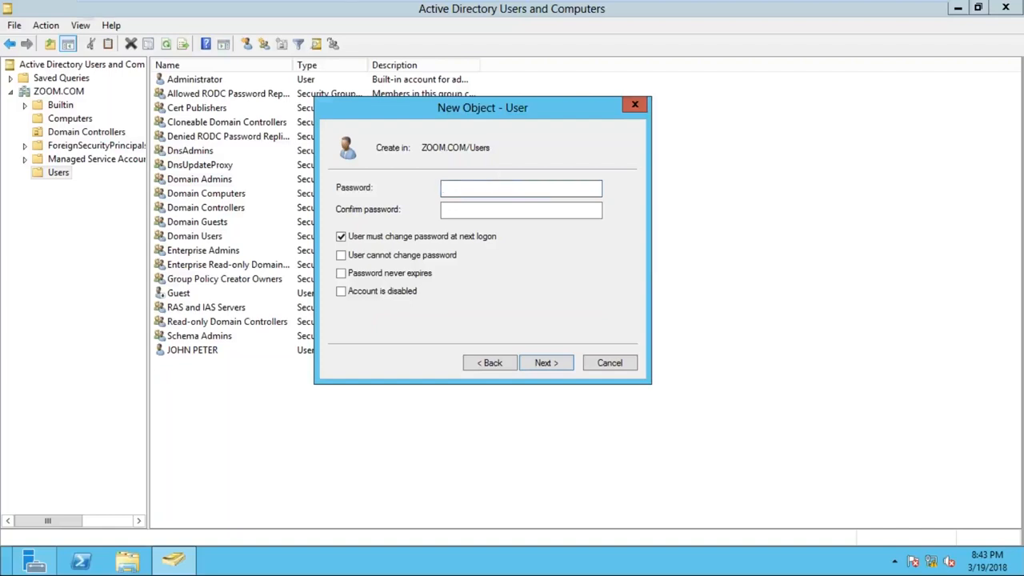
- Switch from the new user dialog to the whiteboard
click(892, 14)
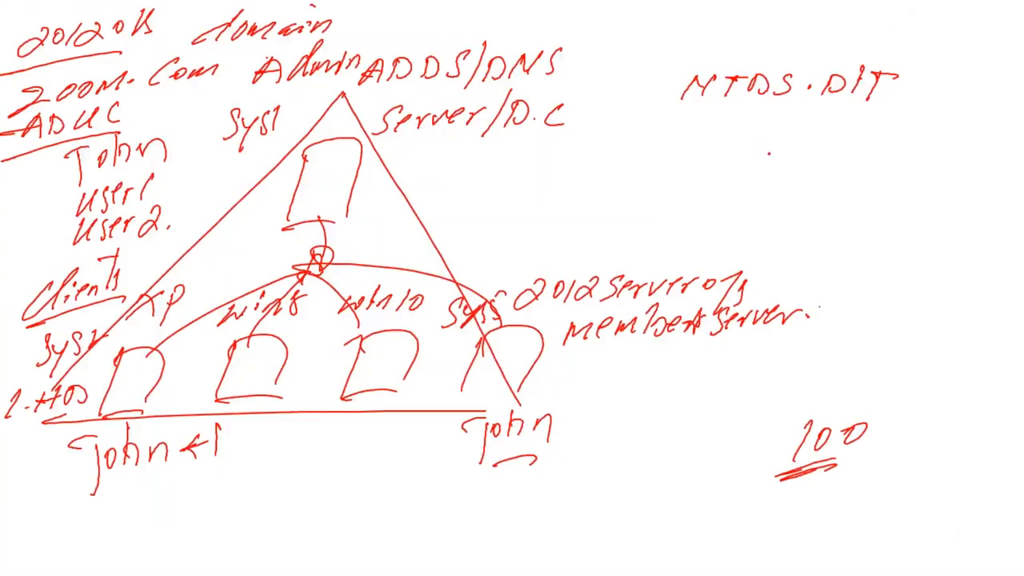
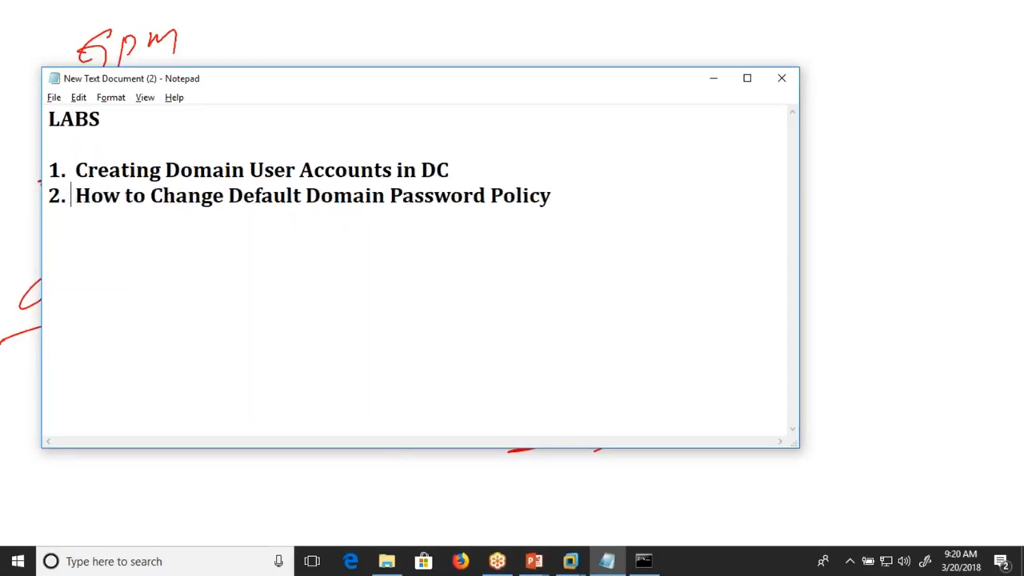
- Append "-- gpm" to the second lab line about changing the default domain password policy, and minimize the note
click(609, 200)
text(-- gpm)
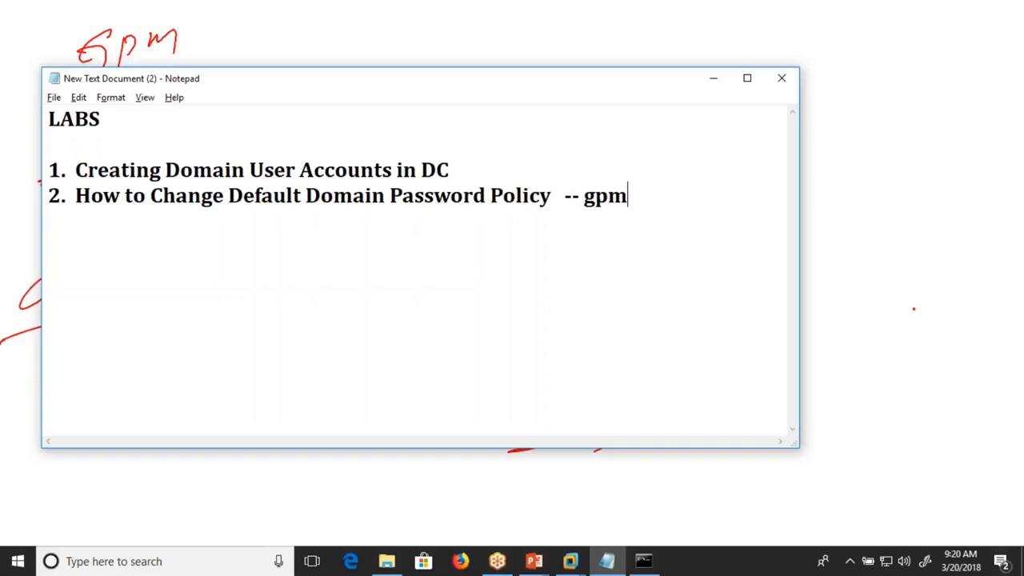
click(714, 79)
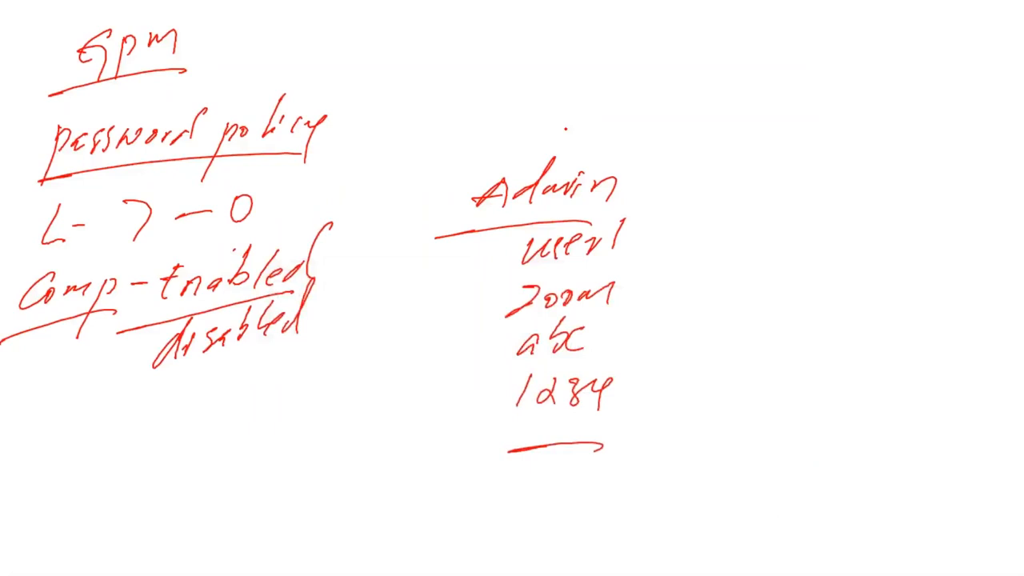
- Switch to the SYS1 virtual machine, minimize Active Directory Users and Computers, and refresh the desktop
key(alt+Tab)
key(alt+Tab)
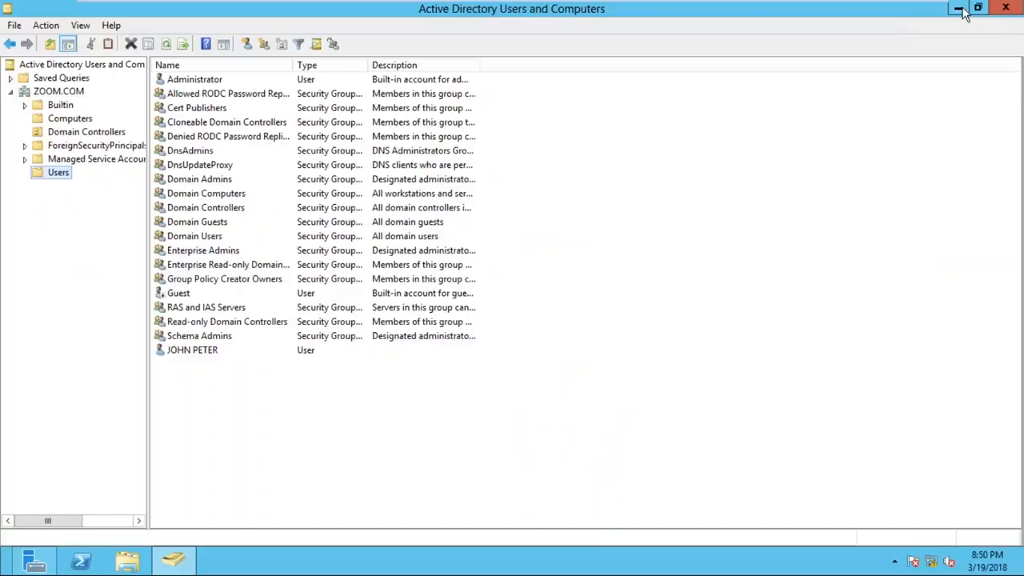
click(960, 10)
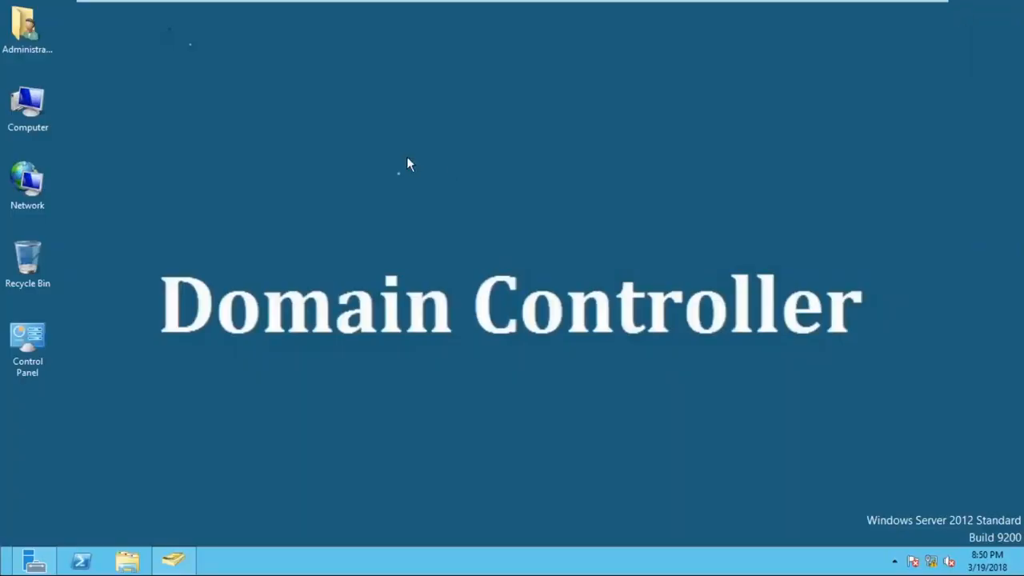
right_click(323, 144)
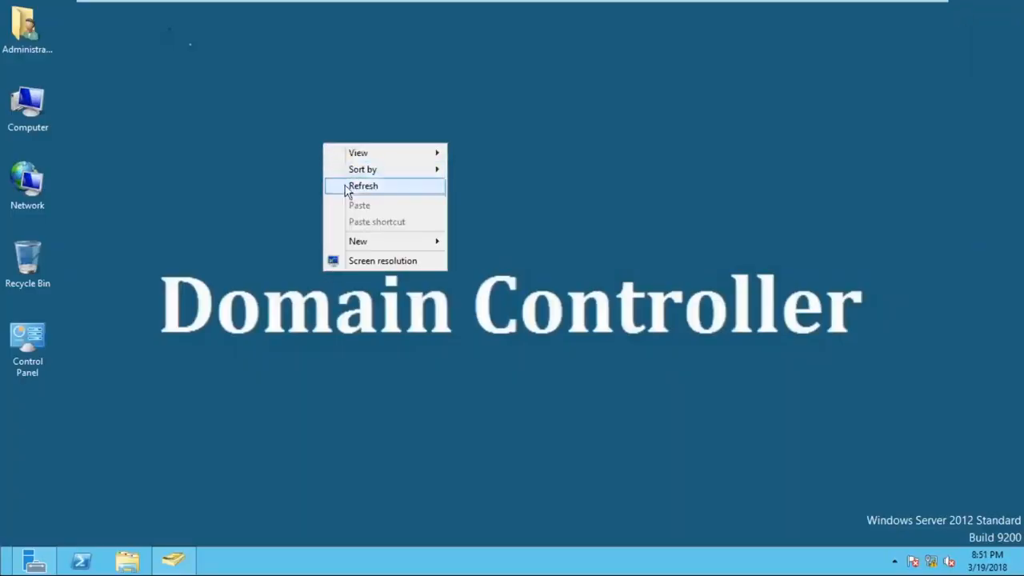
click(347, 187)
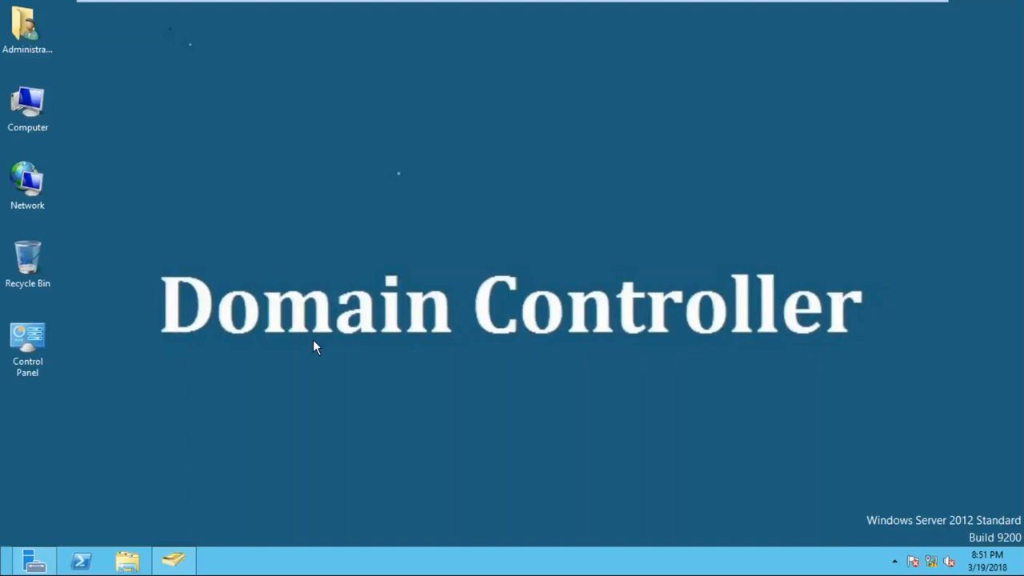
- Minimize the virtual machine window to show the whiteboard notes, and return to the SYS1 desktop
mouse_move(800, 7)
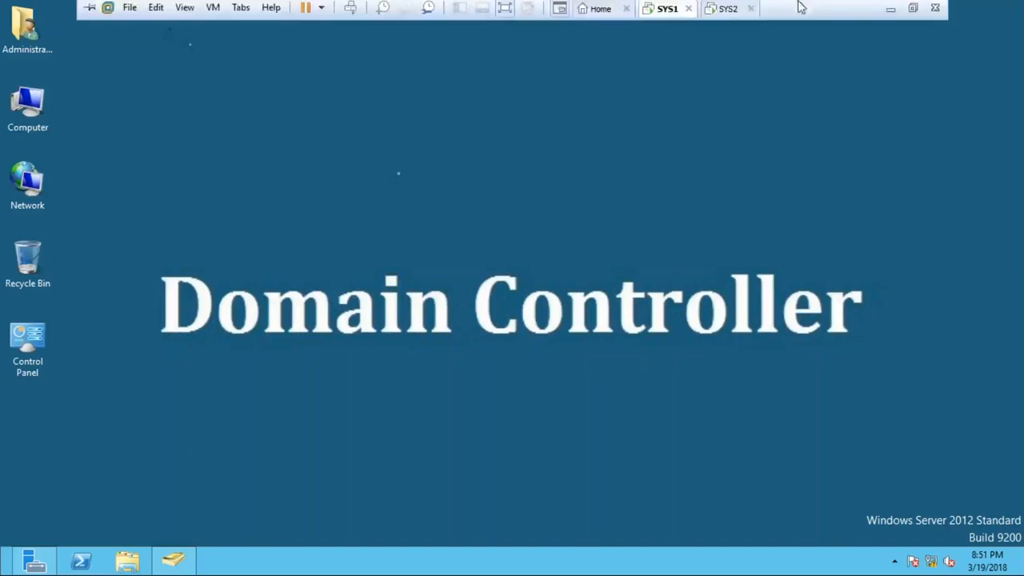
click(887, 10)
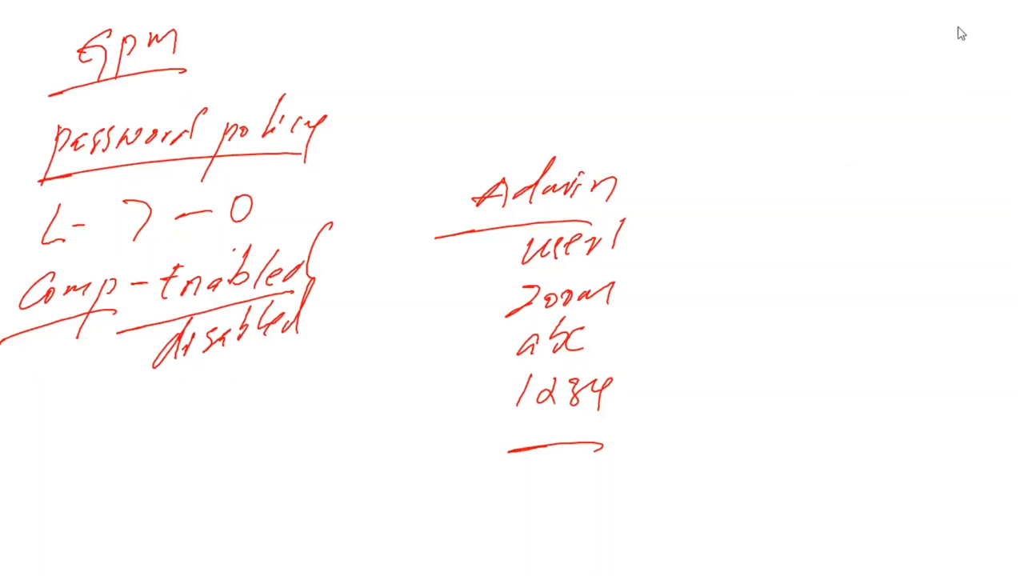
key(alt+Tab)
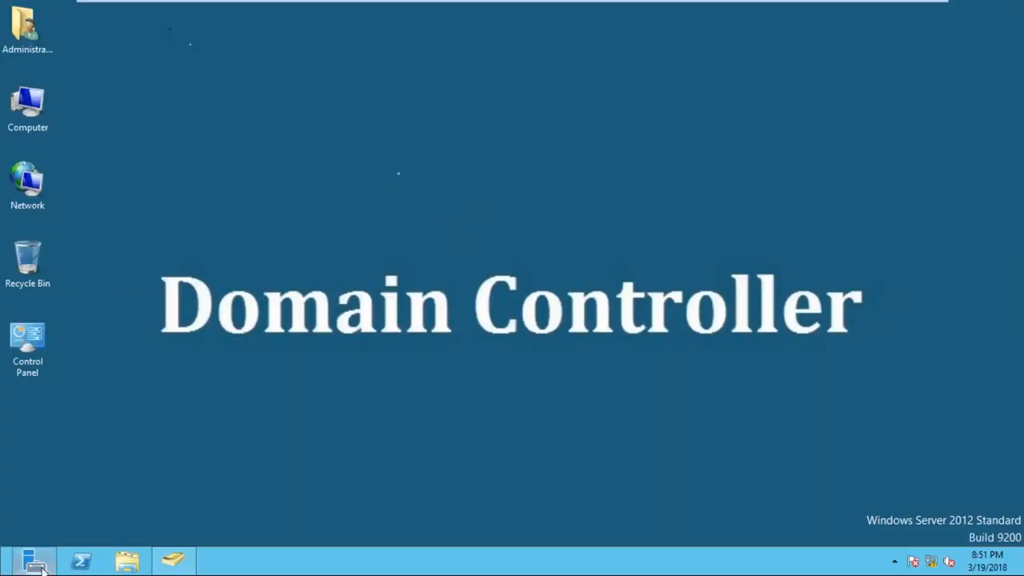
- Open Group Policy Management through Server Manager with Server Manager minimized, and close the console again
click(40, 568)
click(830, 62)
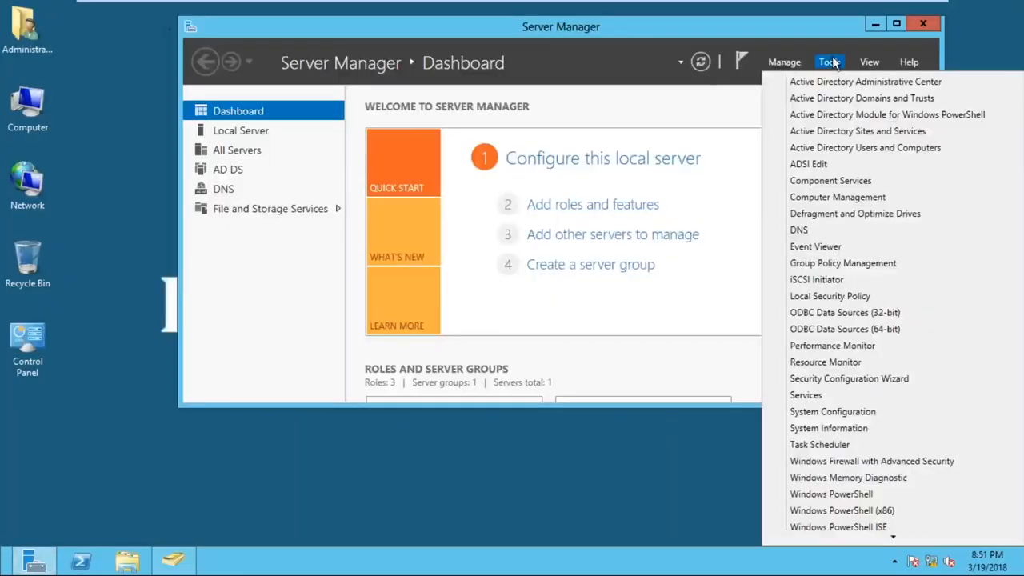
click(842, 264)
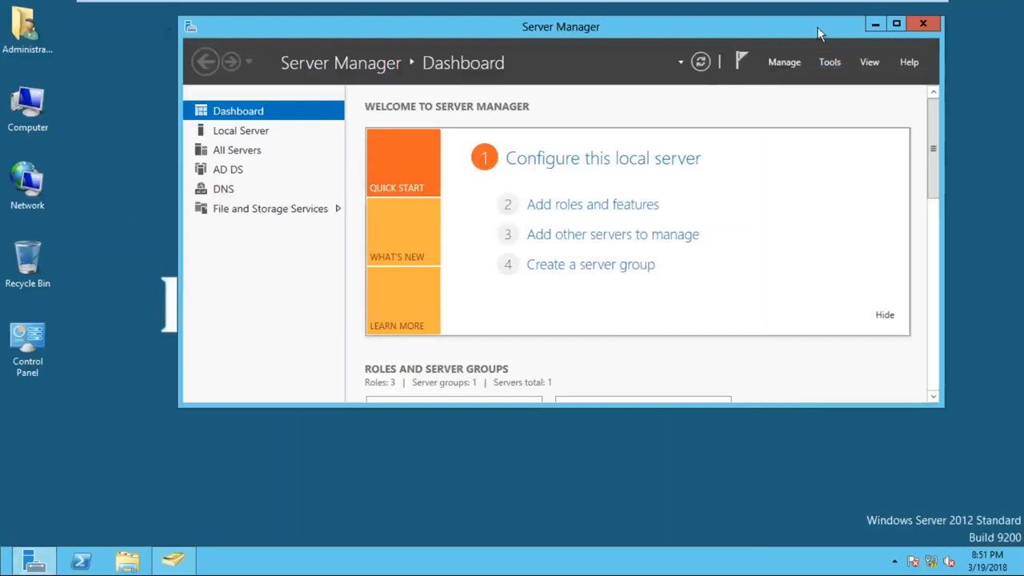
click(881, 26)
drag(422, 109, 522, 69)
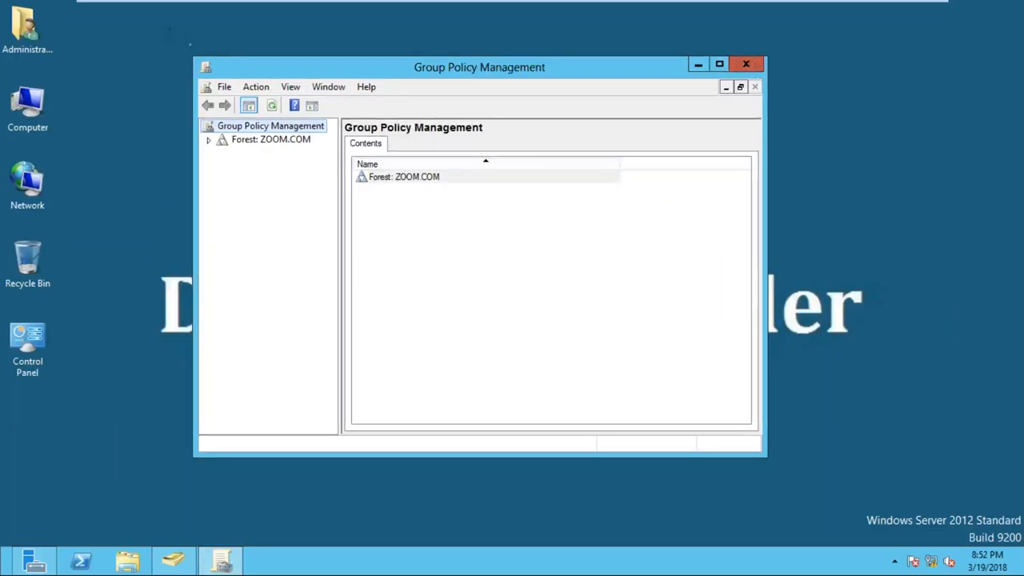
click(745, 64)
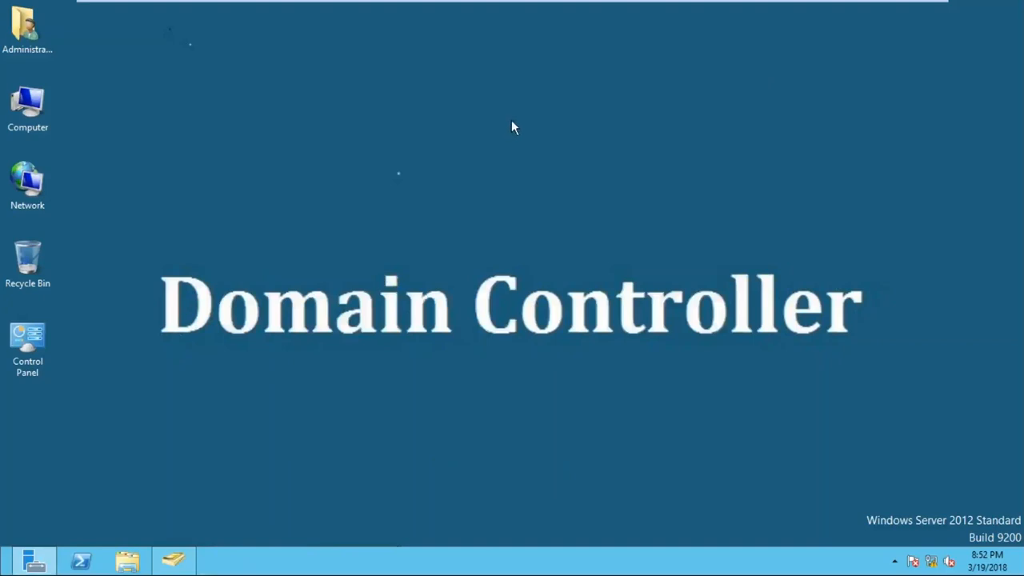
- Launch the Group Policy Management console with the Run command GPMC.MSC and maximize its window
key(super+r)
drag(155, 384, 417, 119)
text(GPMC)
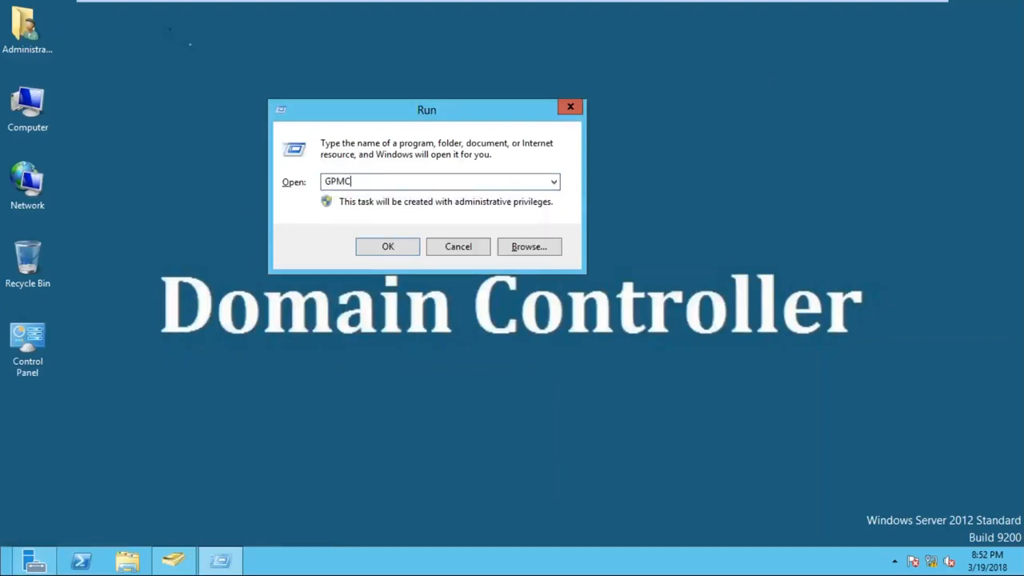
text(.MSC)
click(388, 245)
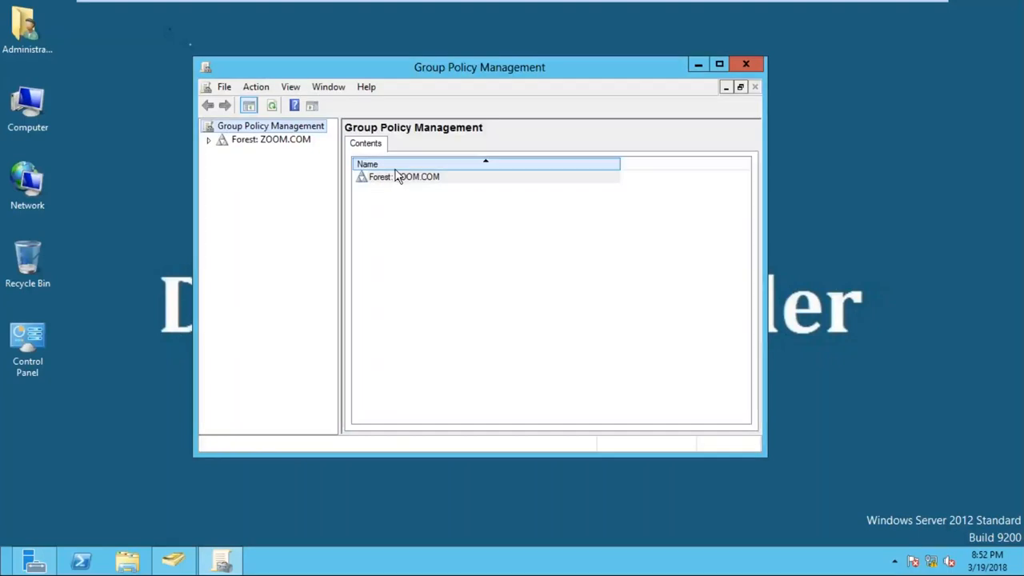
key(ctrl)
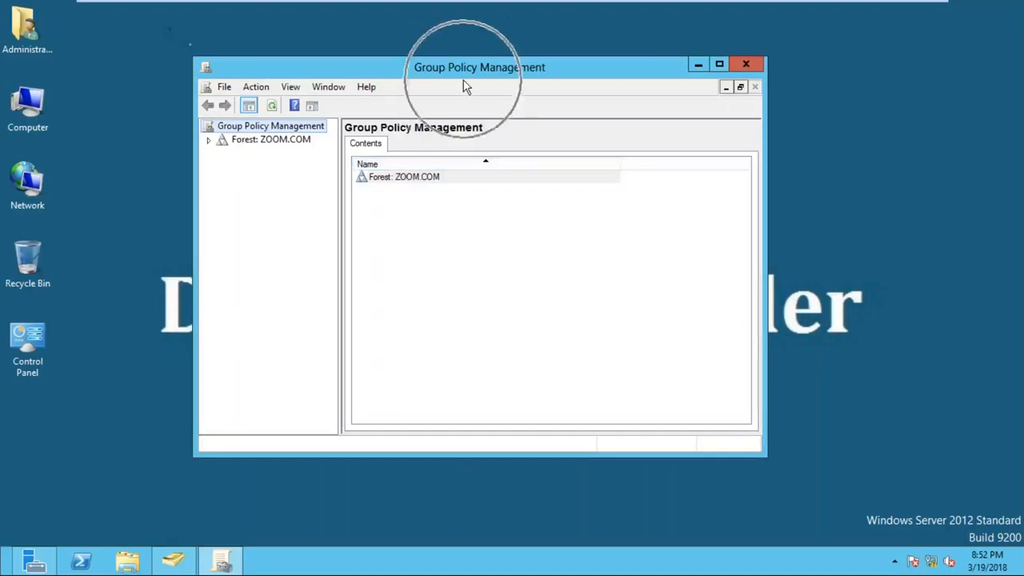
click(718, 65)
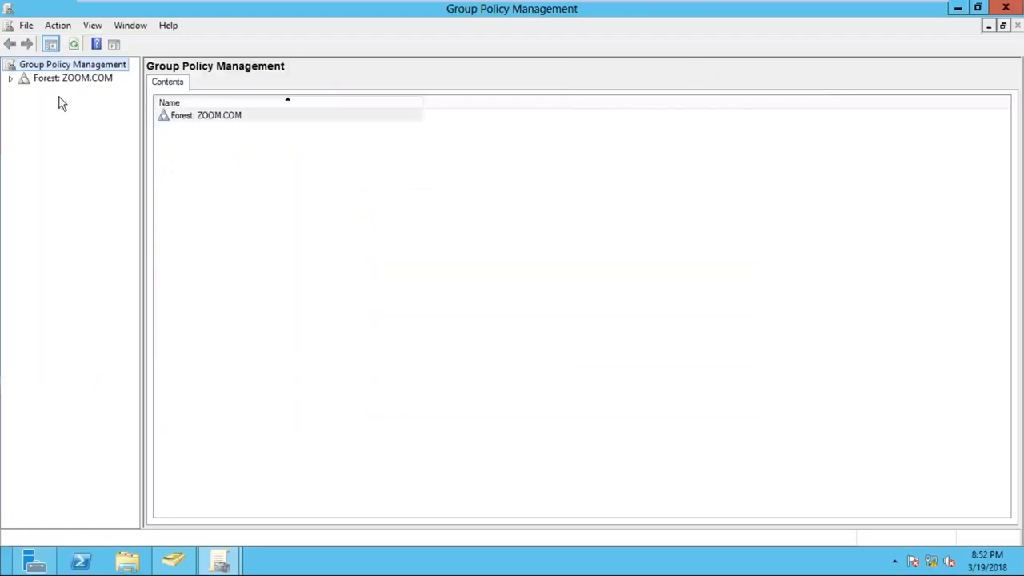
- Widen the console tree, expand the ZOOM.COM forest and its Domains node, and select Domains
key(ctrl)
key(ctrl)
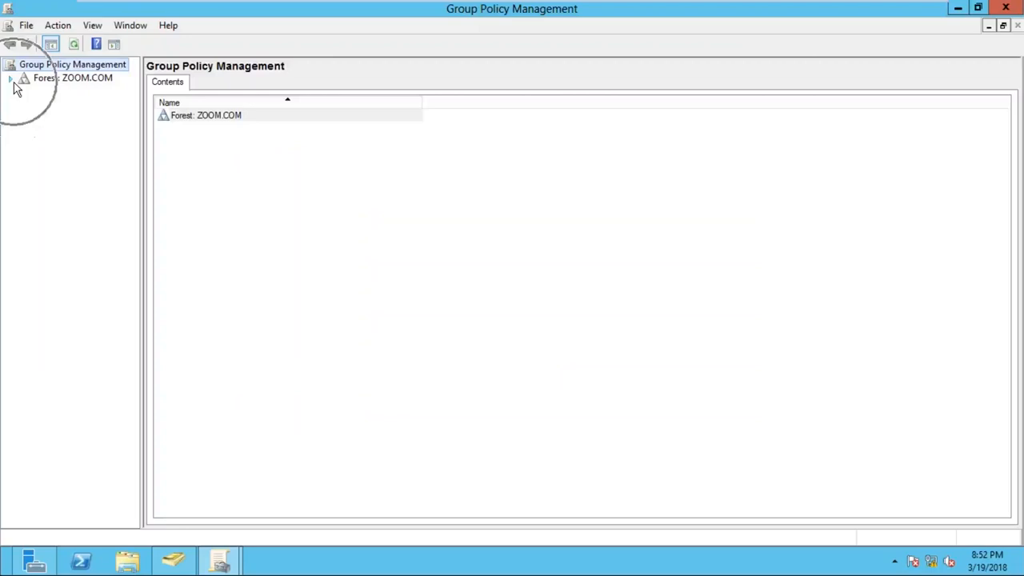
drag(142, 143, 208, 133)
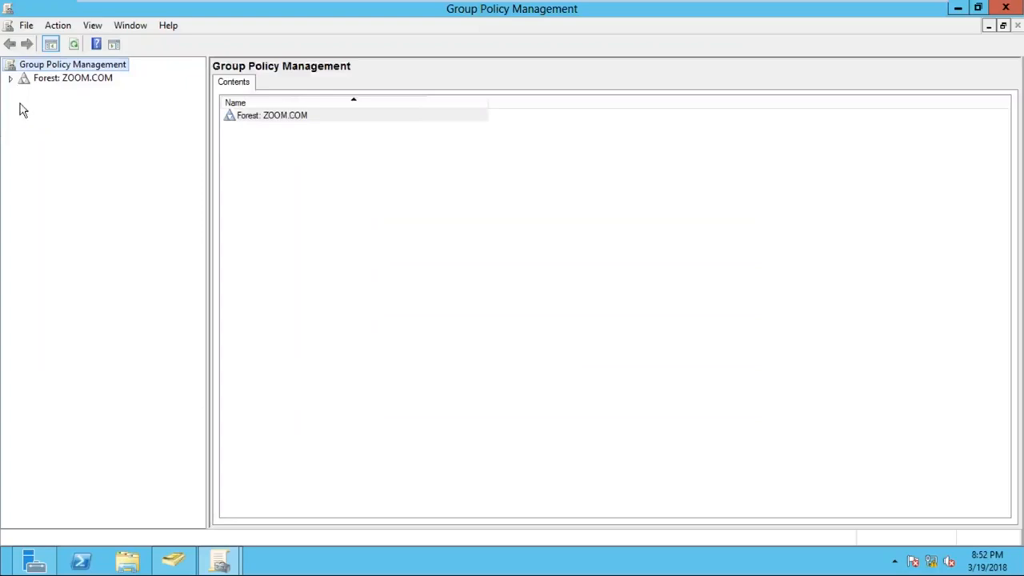
click(11, 79)
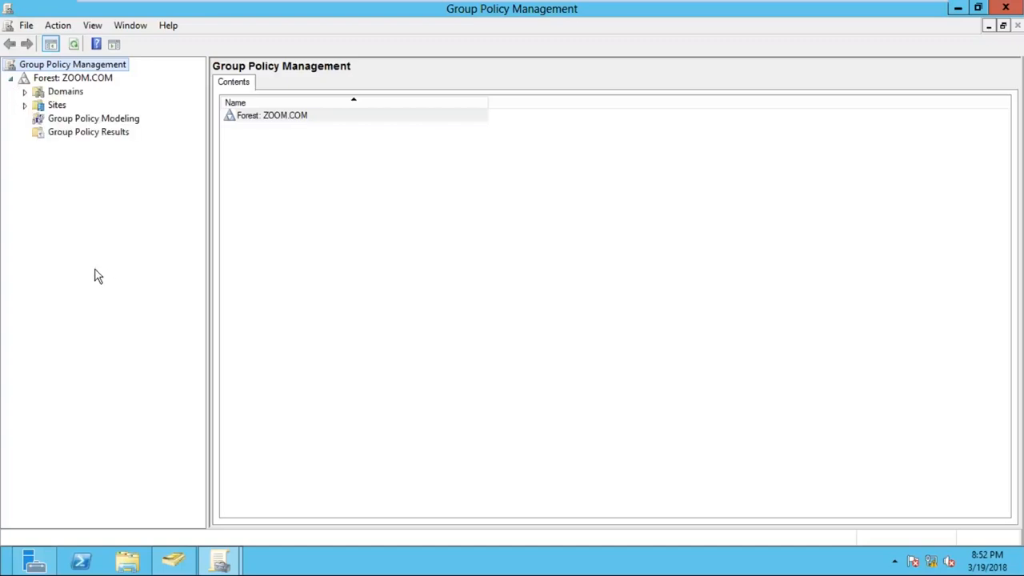
click(74, 80)
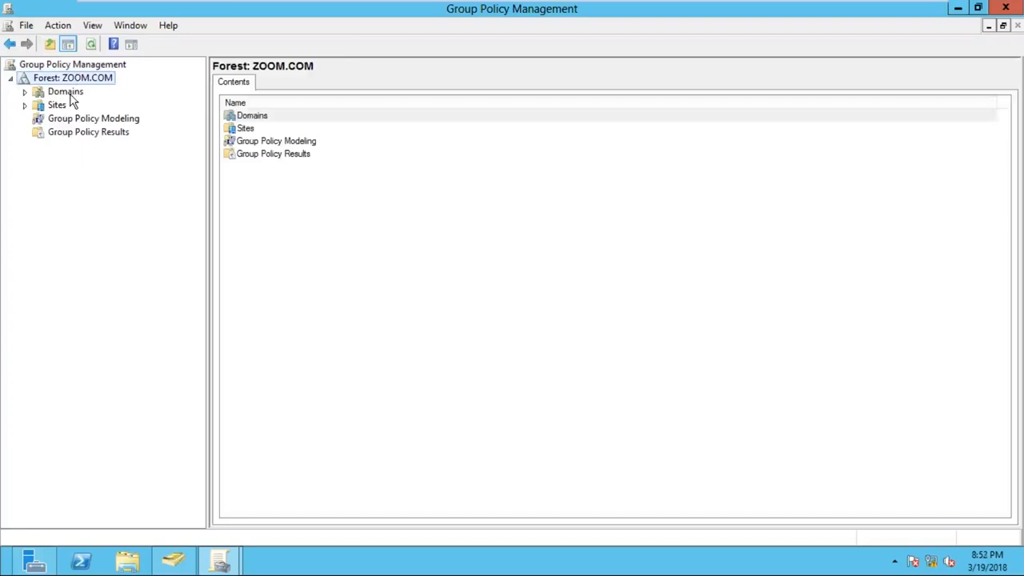
click(25, 92)
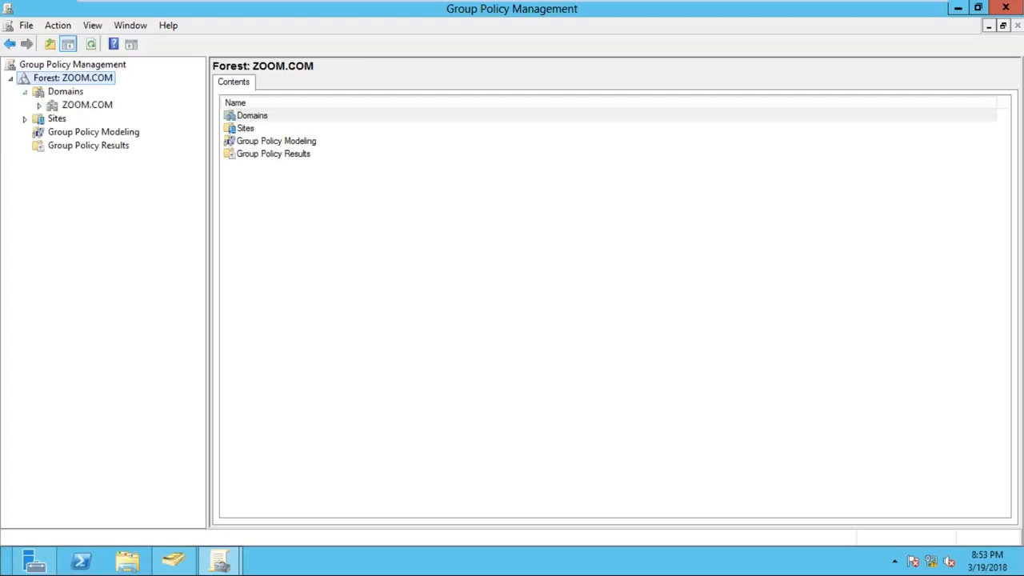
click(80, 95)
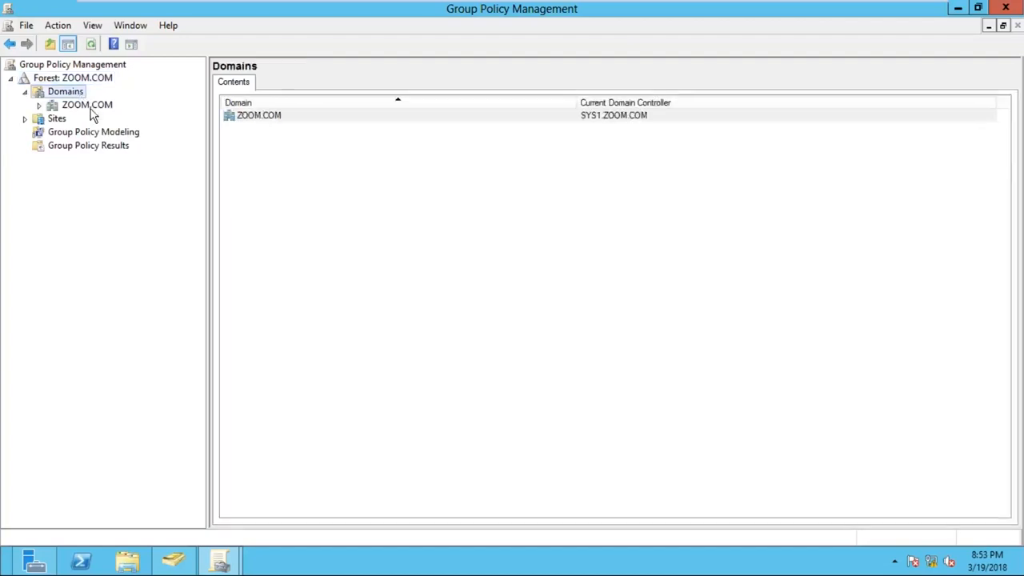
- Expand the ZOOM.COM domain, select its Default Domain Policy link, and acknowledge the GPO link message
key(ctrl)
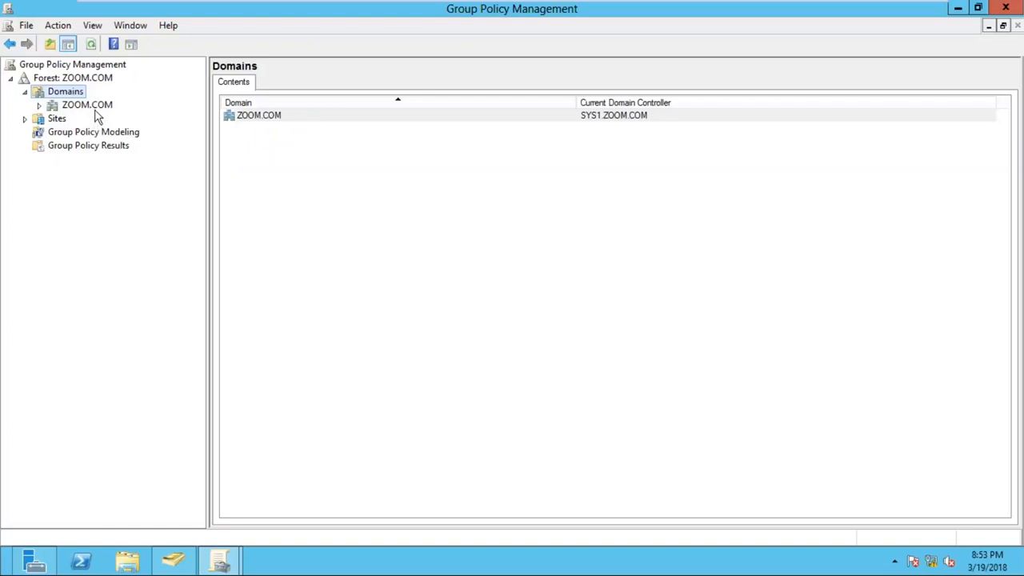
click(39, 105)
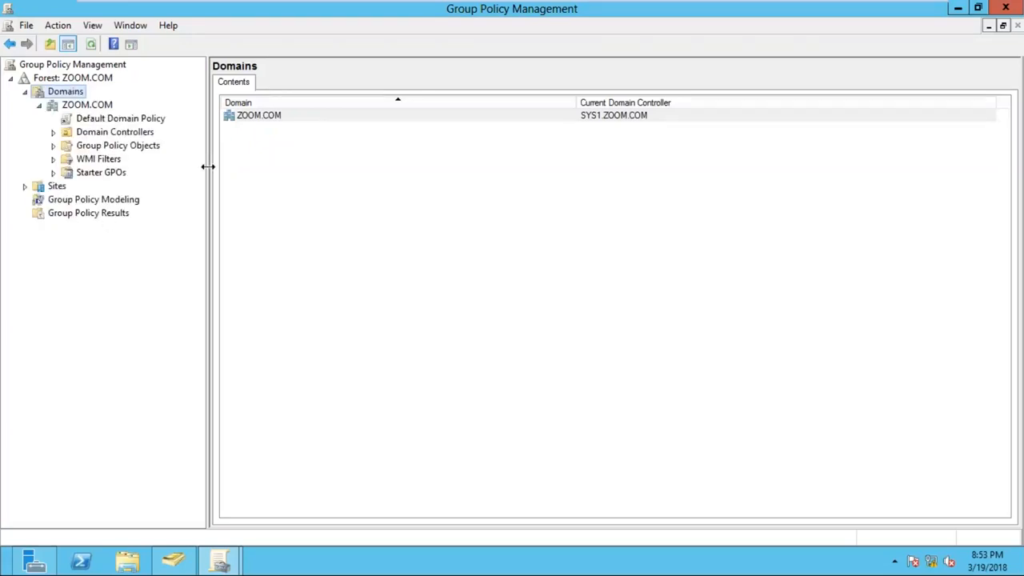
click(90, 108)
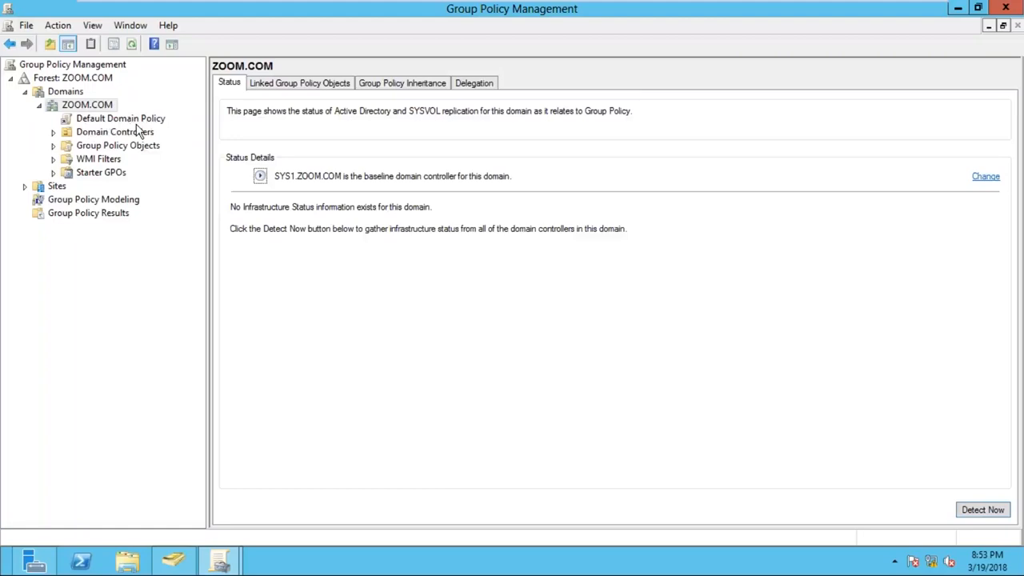
click(120, 119)
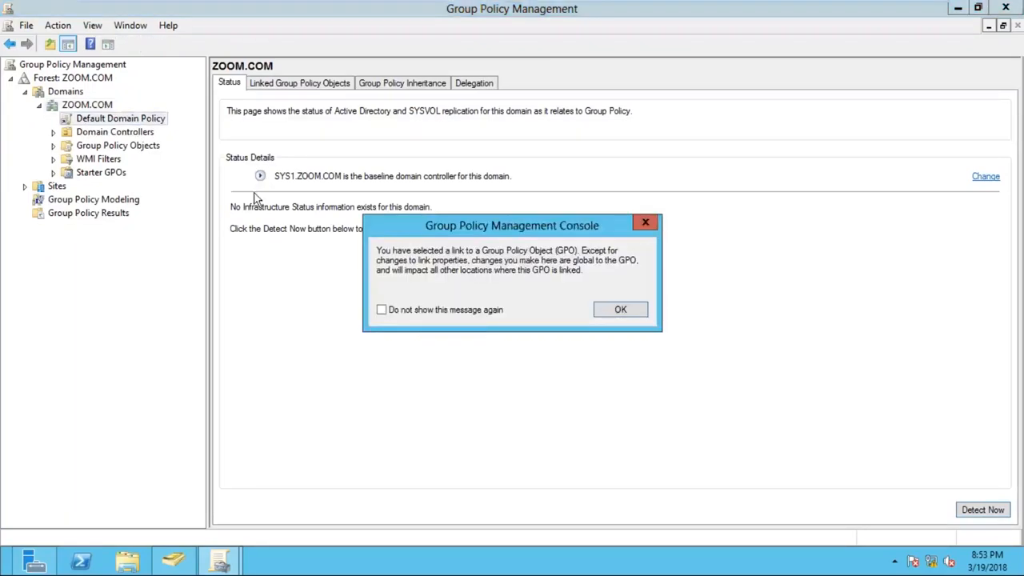
click(608, 310)
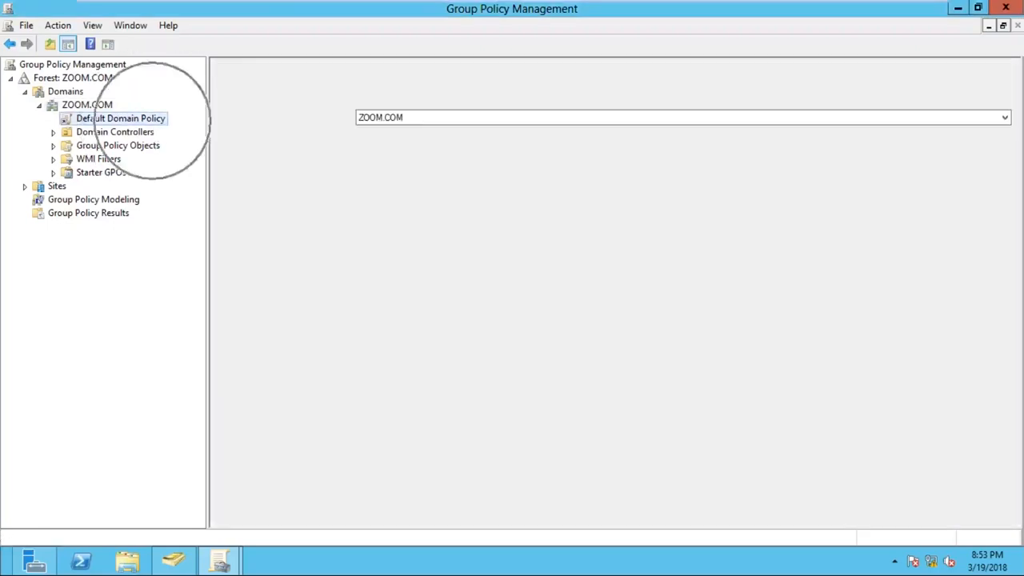
key(ctrl)
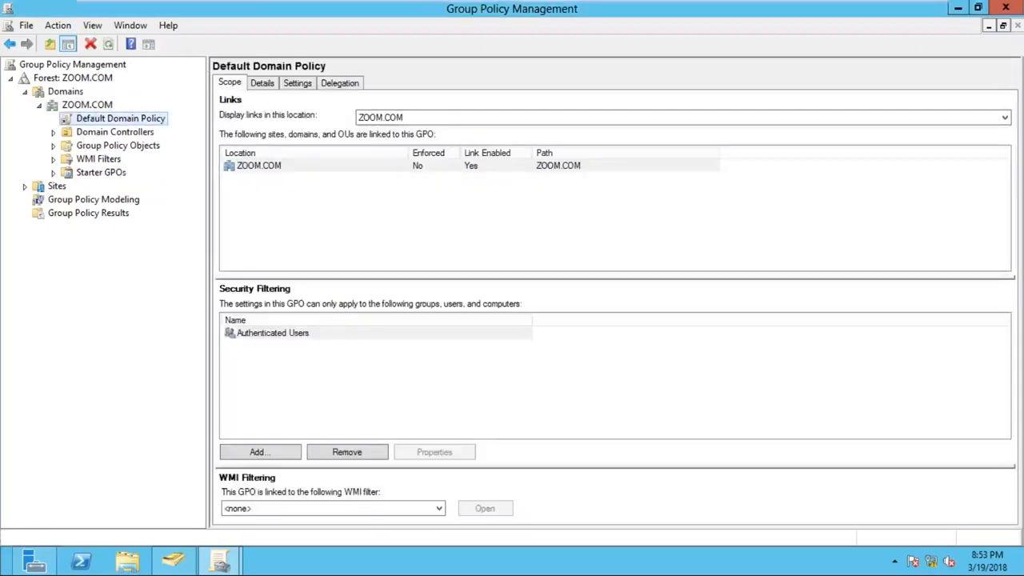
- Open the Default Domain Policy for editing and maximize the Group Policy Management Editor
right_click(164, 120)
key(ctrl)
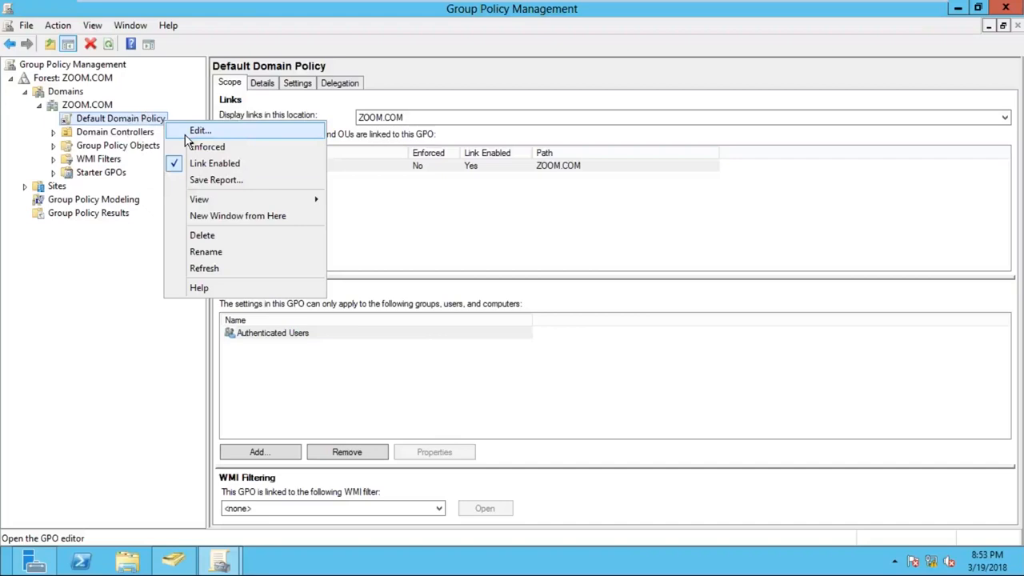
key(ctrl)
click(202, 131)
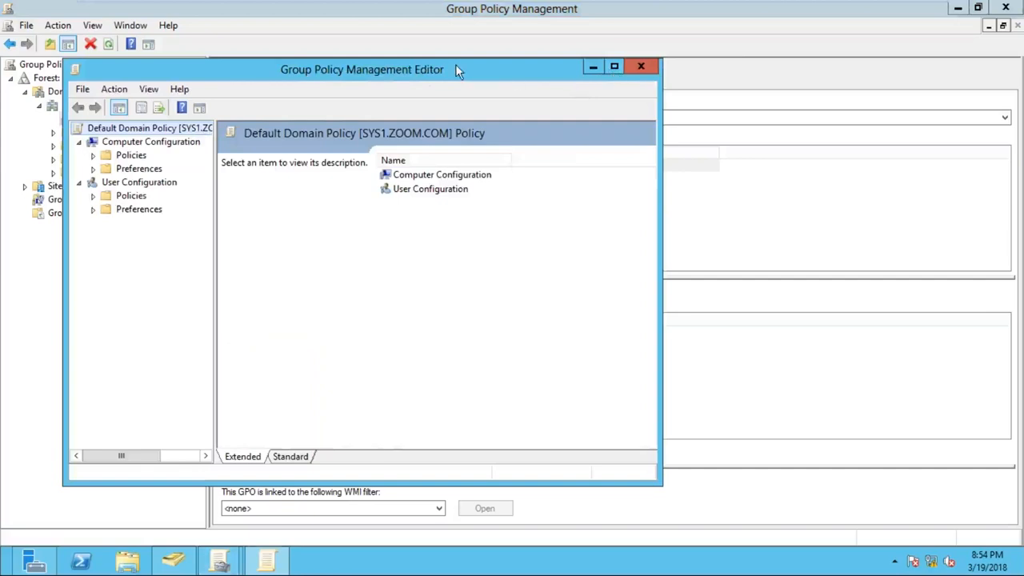
drag(443, 64, 510, 63)
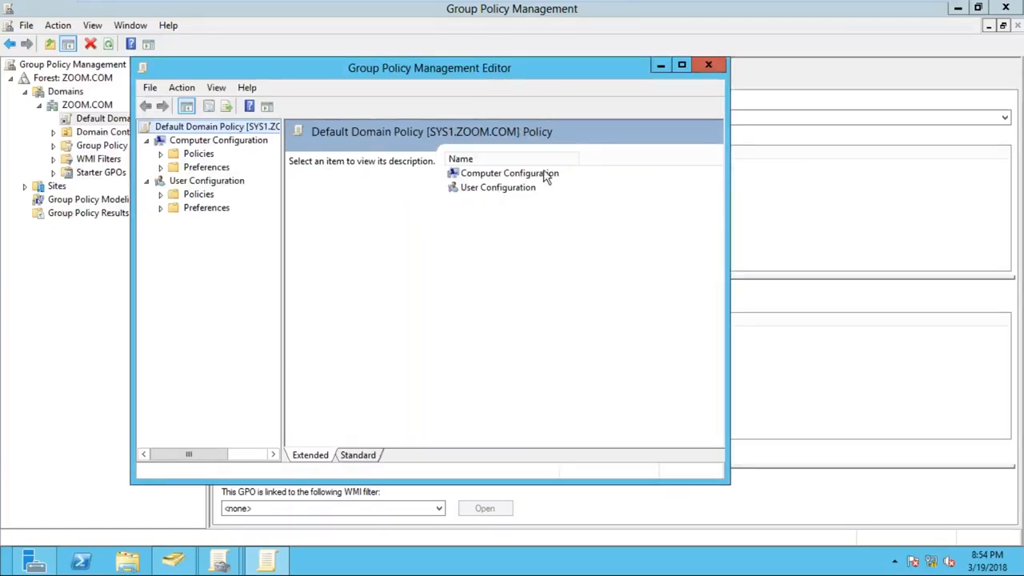
click(682, 67)
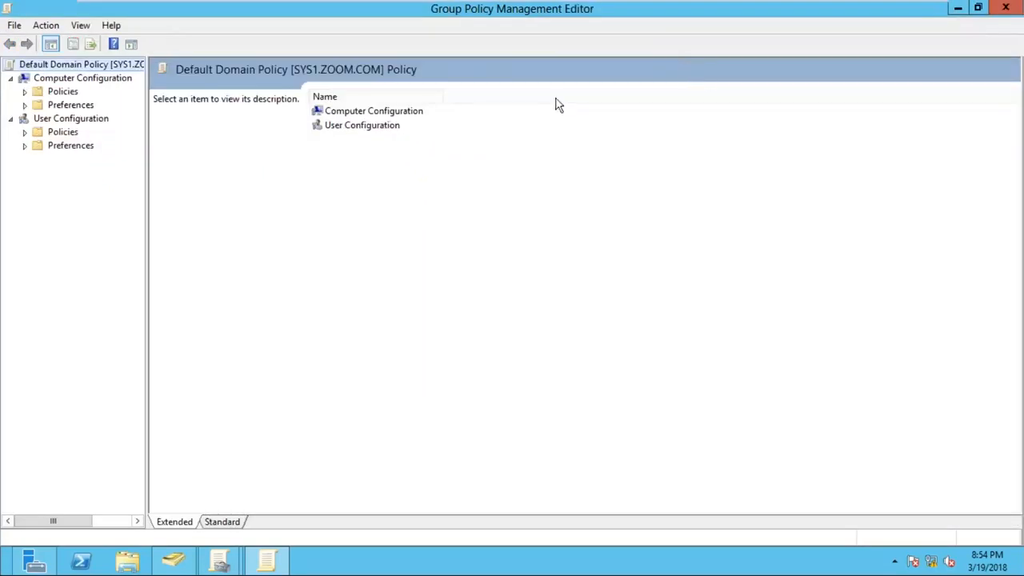
- Expand Policies and Windows Settings under Computer Configuration and widen the console tree
click(86, 80)
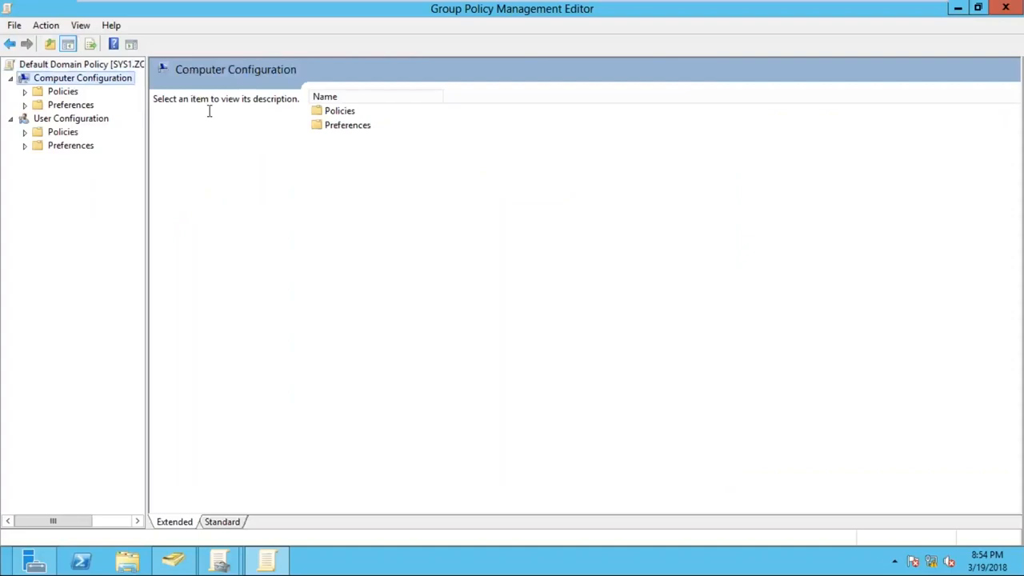
click(69, 94)
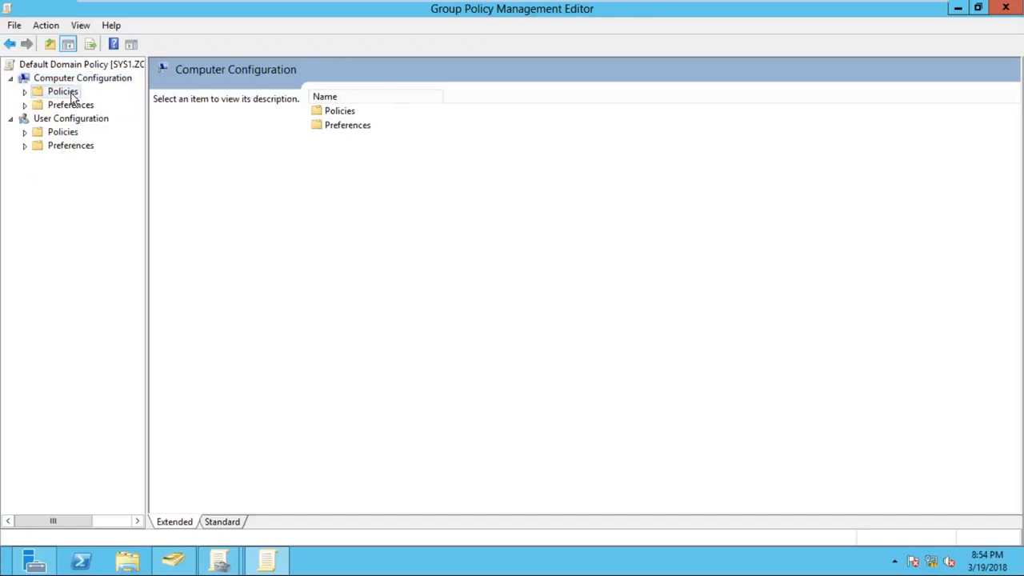
click(25, 92)
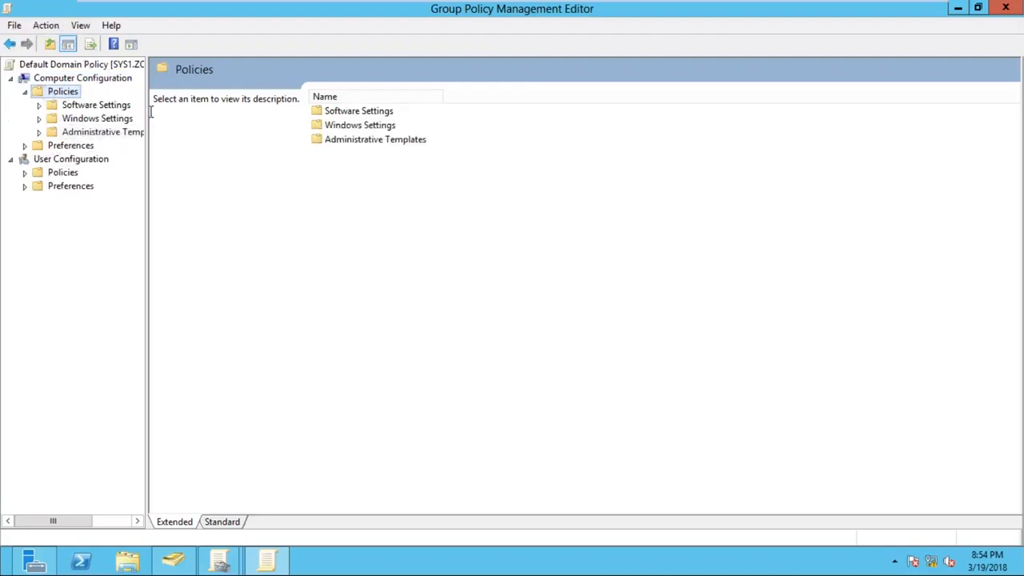
drag(150, 112, 218, 108)
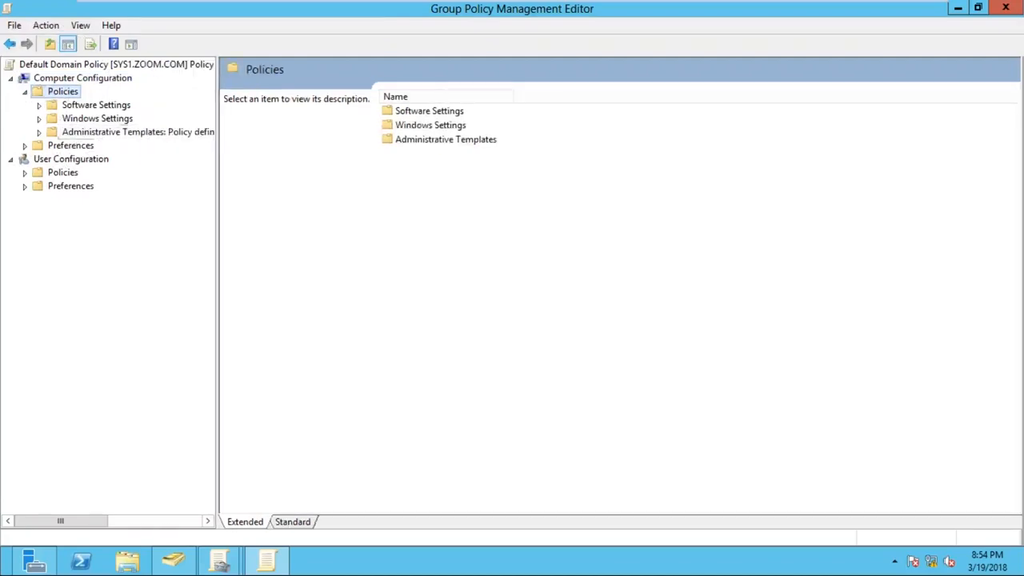
click(89, 122)
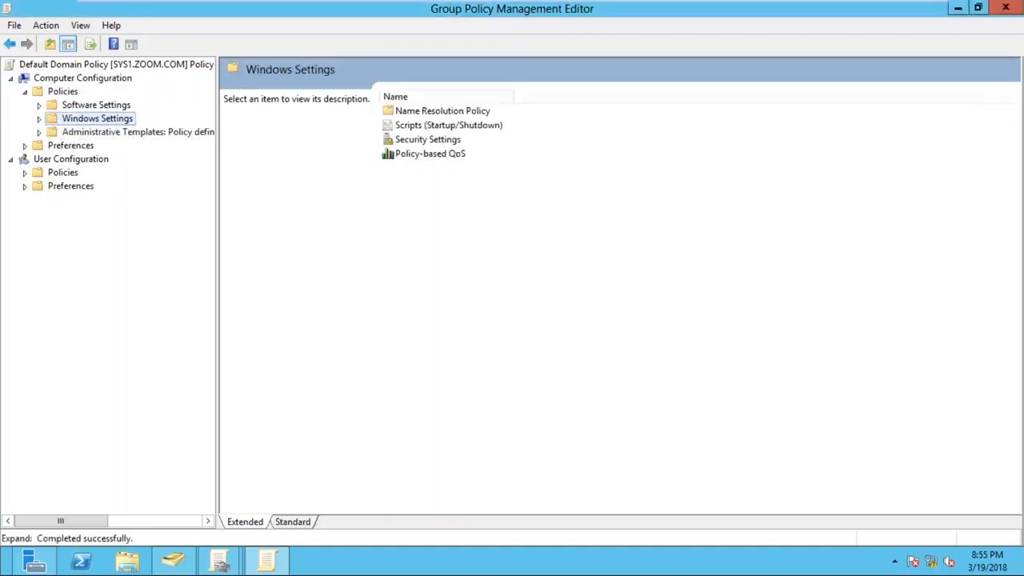
double_click(52, 120)
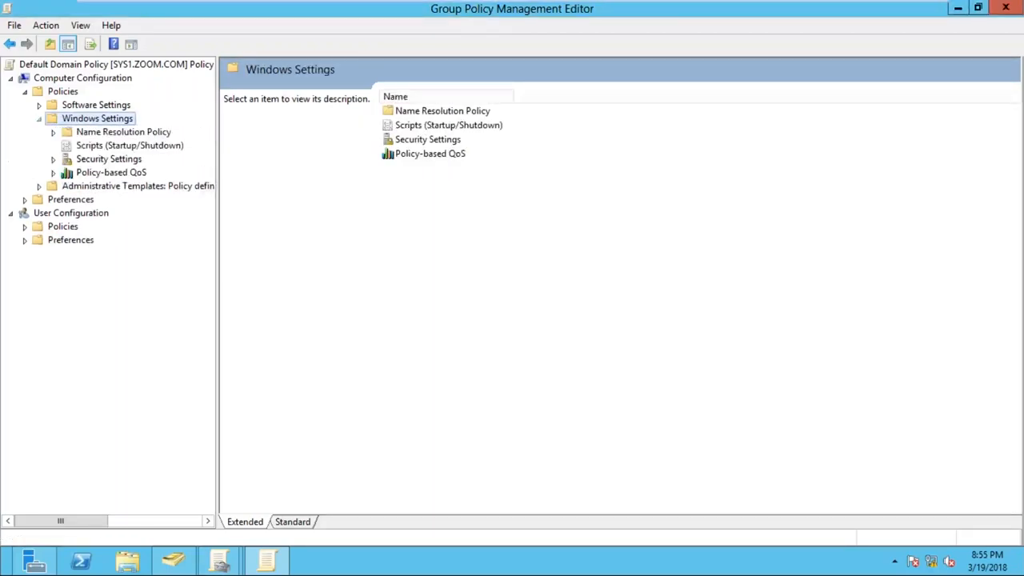
- Expand Security Settings and Account Policies under Windows Settings, and open Password Policy
click(113, 160)
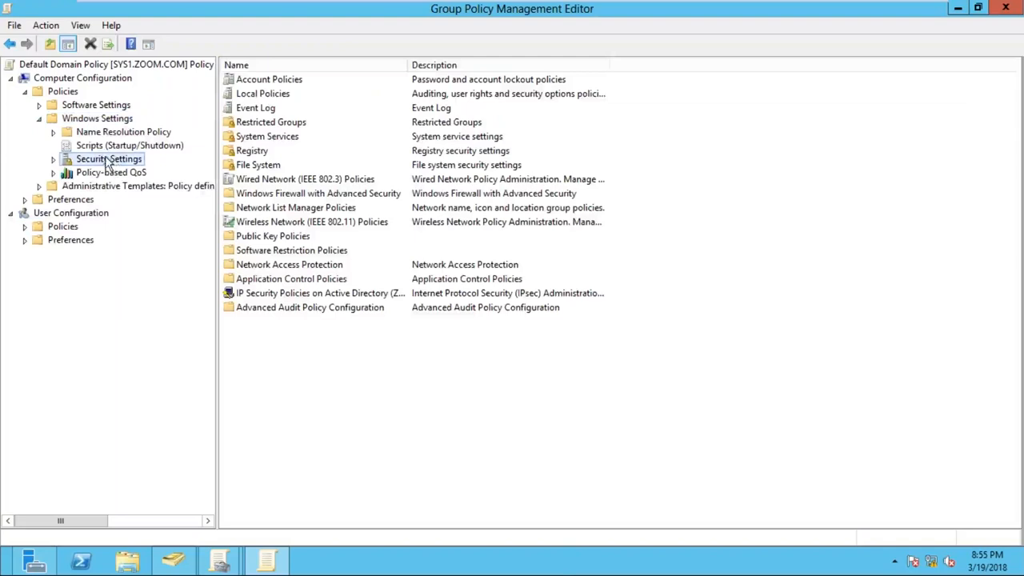
click(54, 160)
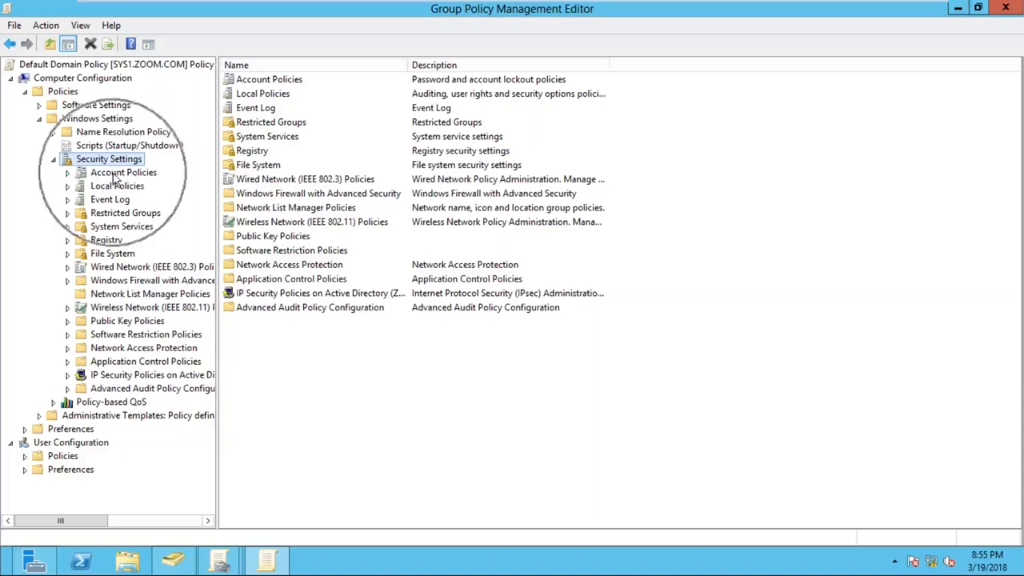
click(67, 173)
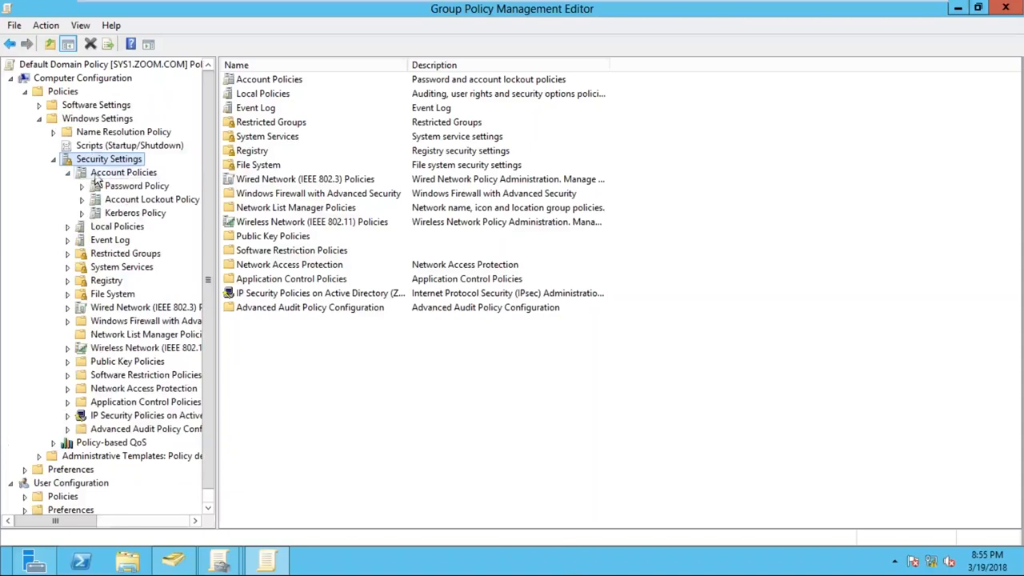
click(120, 173)
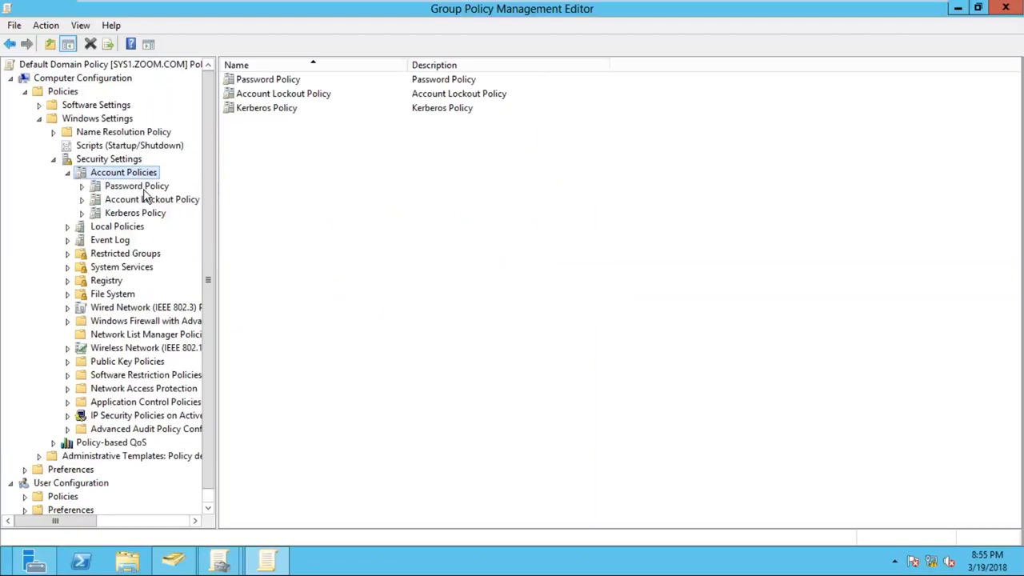
click(143, 189)
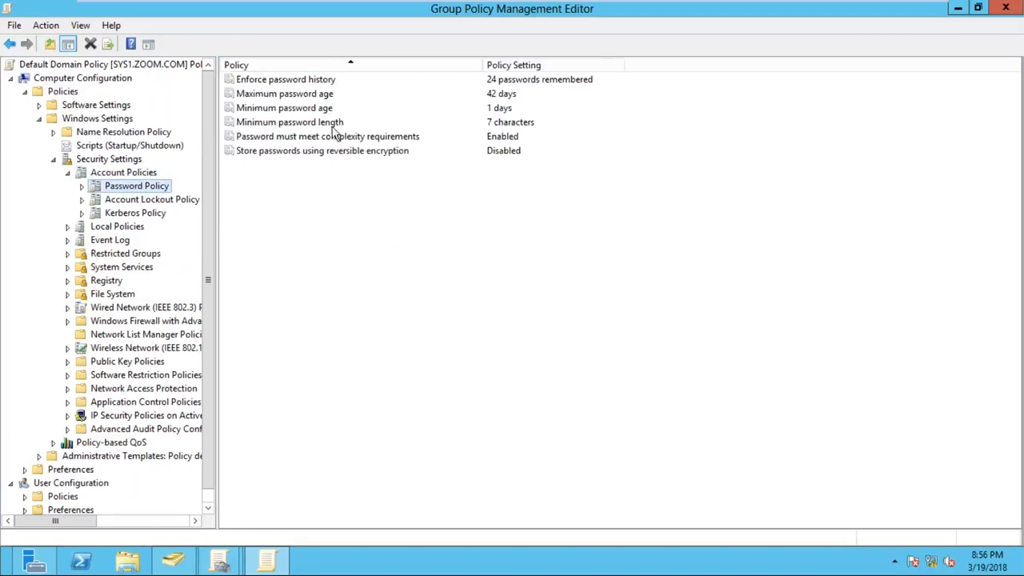
- Set the Minimum password length policy to 0 characters and apply the change
click(513, 124)
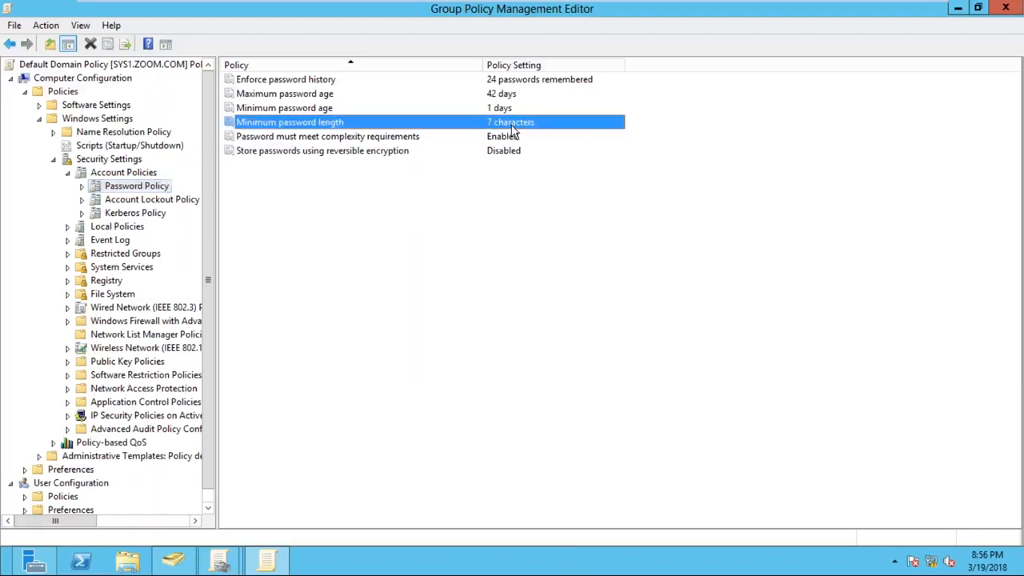
click(293, 196)
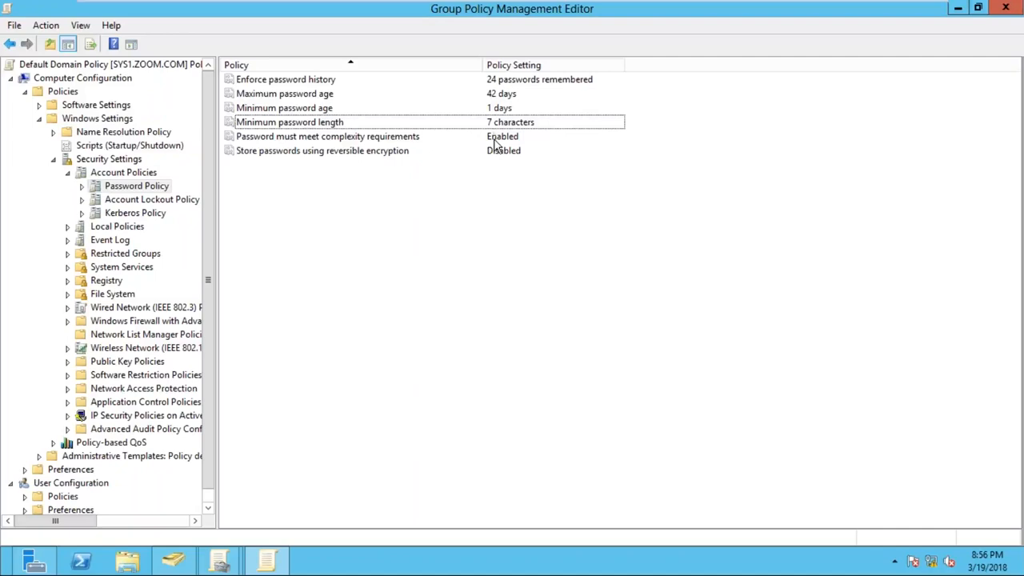
click(368, 124)
right_click(371, 126)
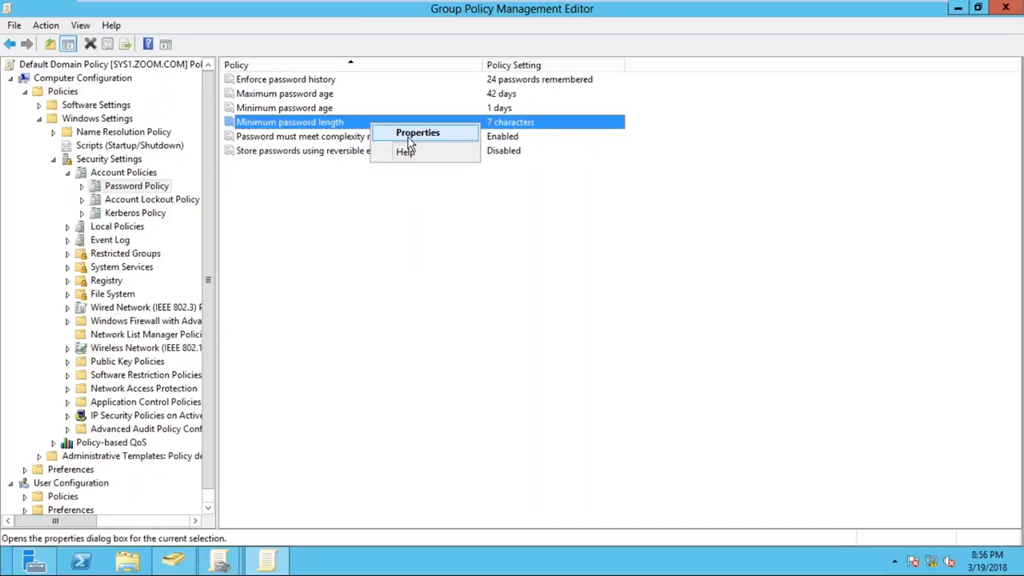
click(415, 136)
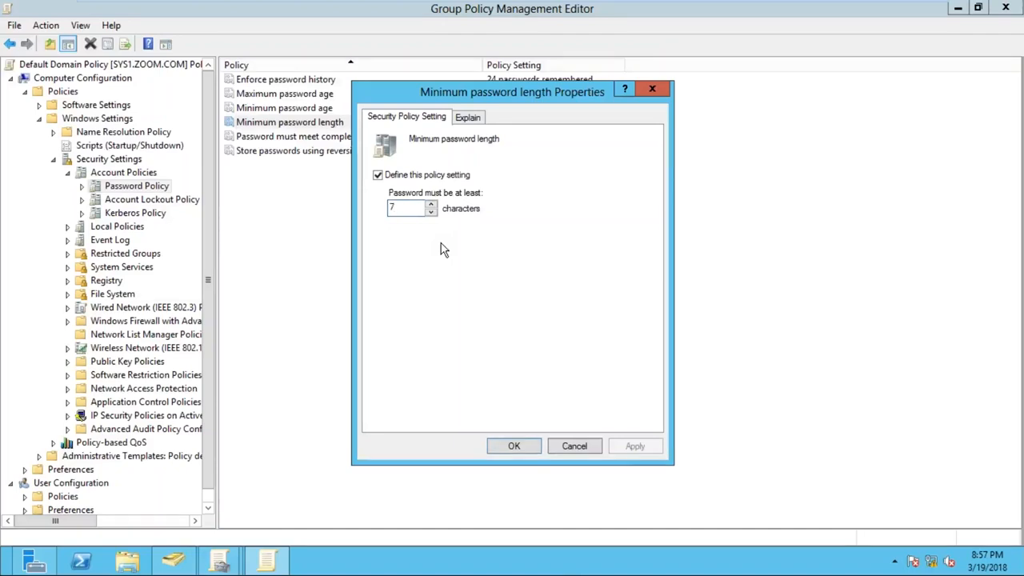
key(BackSpace)
text(4)
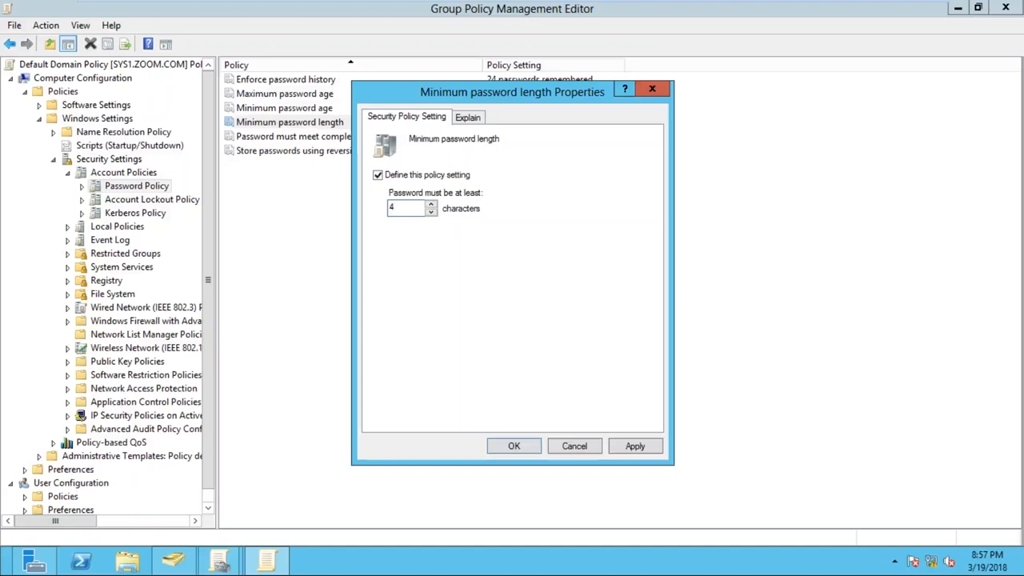
key(BackSpace)
text(0)
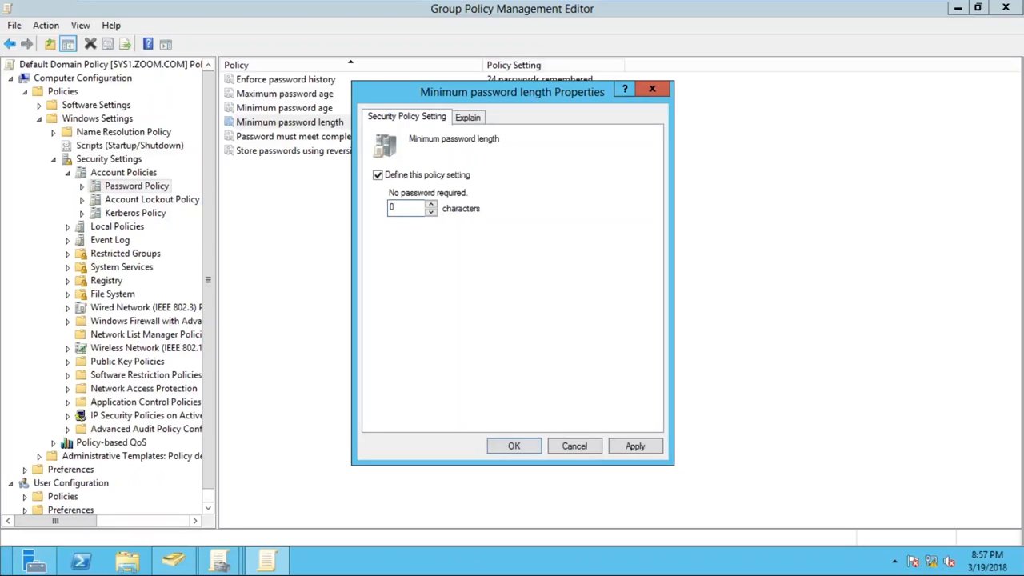
click(648, 451)
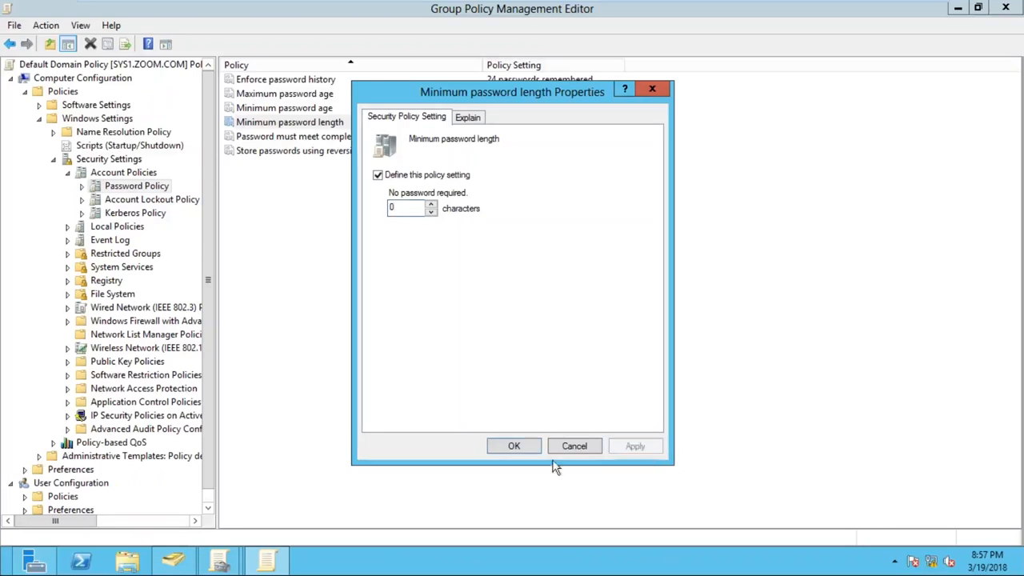
click(513, 446)
click(378, 237)
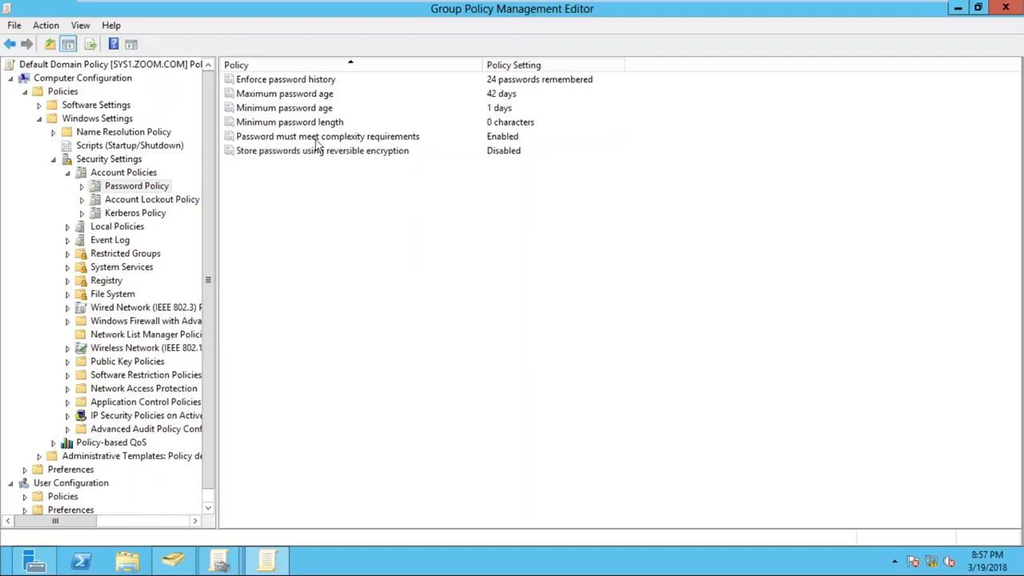
- Set the "Password must meet complexity requirements" policy to Disabled and apply the change
click(378, 137)
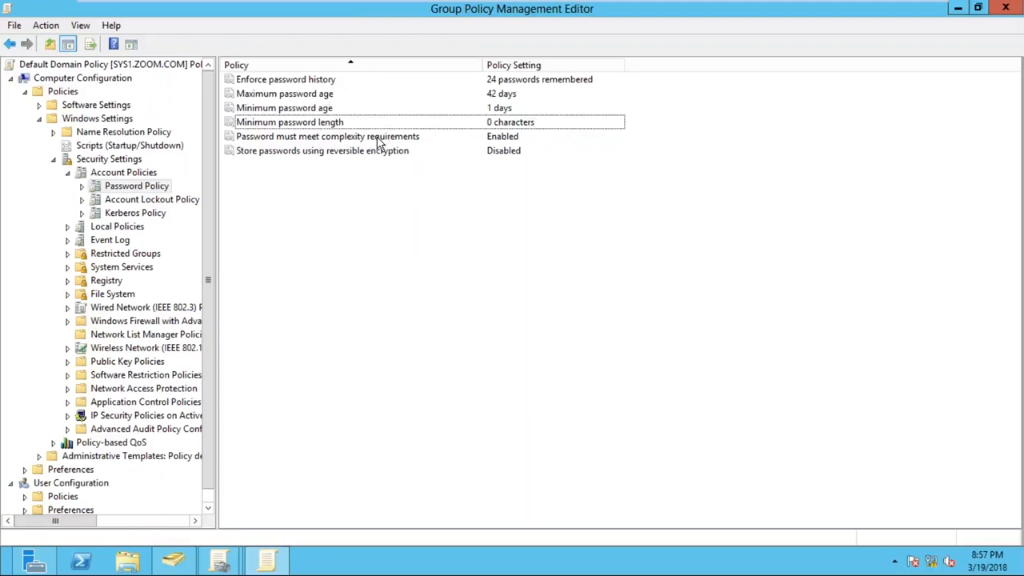
click(376, 138)
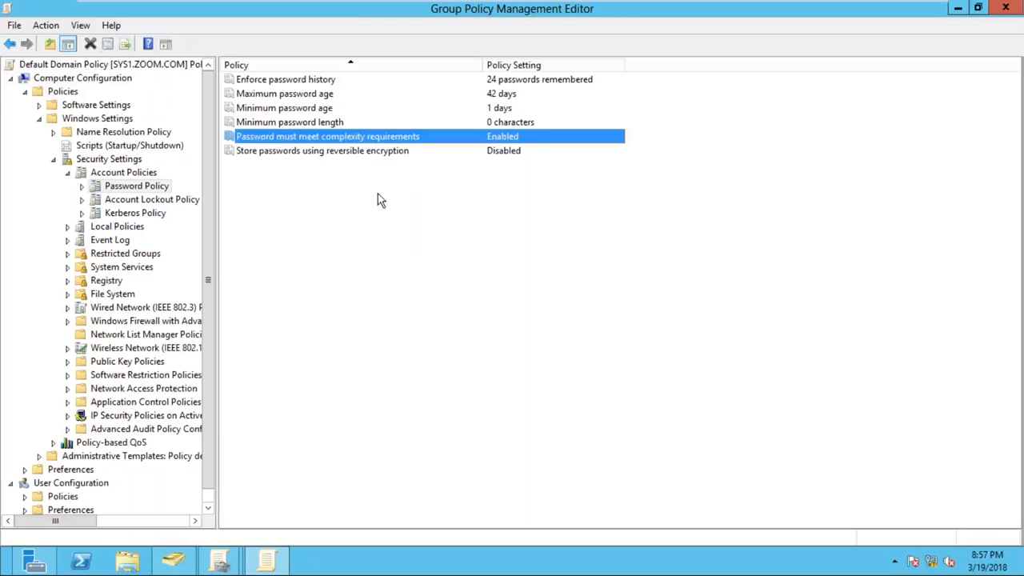
key(alt+F4)
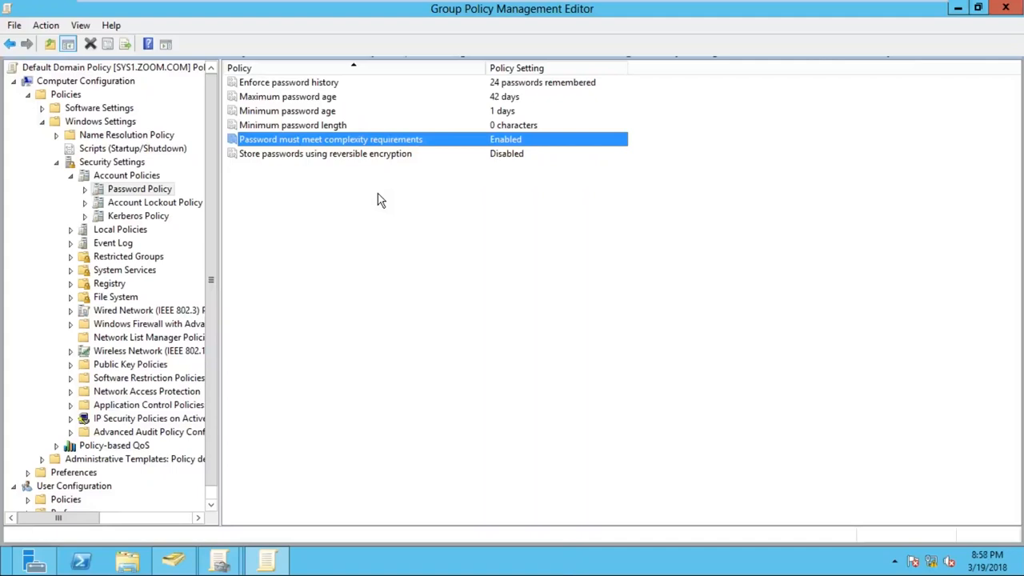
click(380, 200)
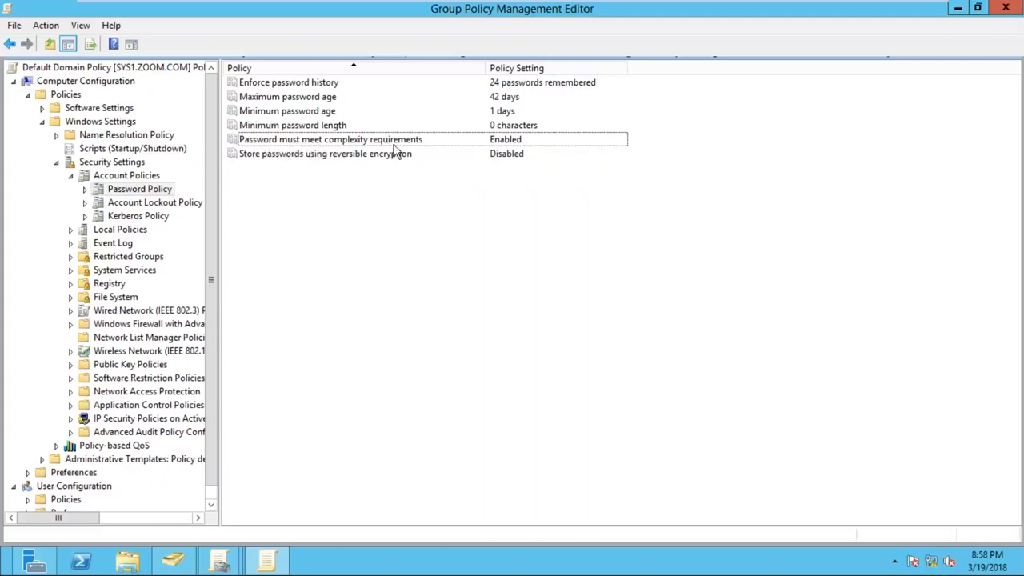
click(438, 145)
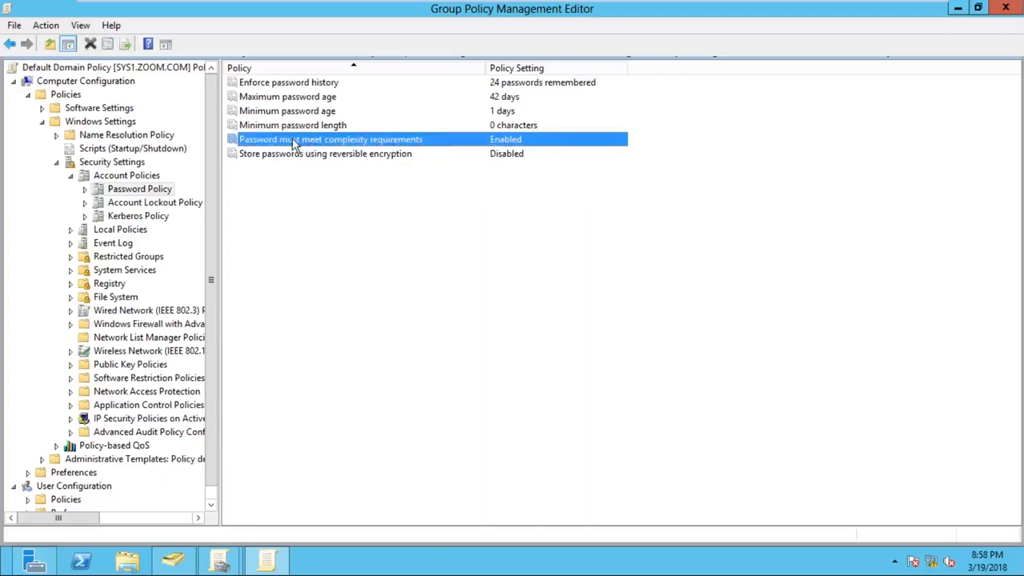
right_click(436, 143)
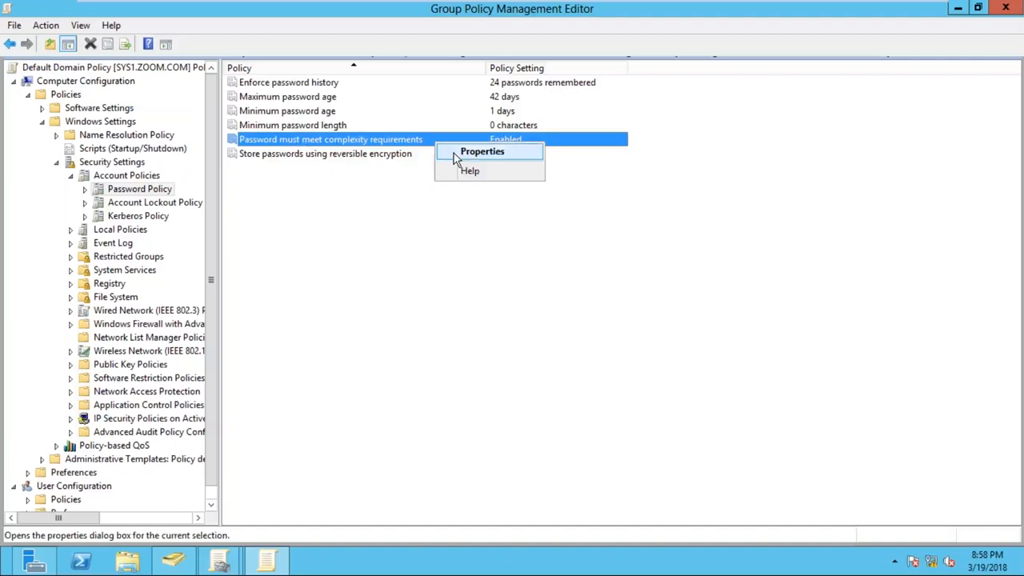
click(454, 152)
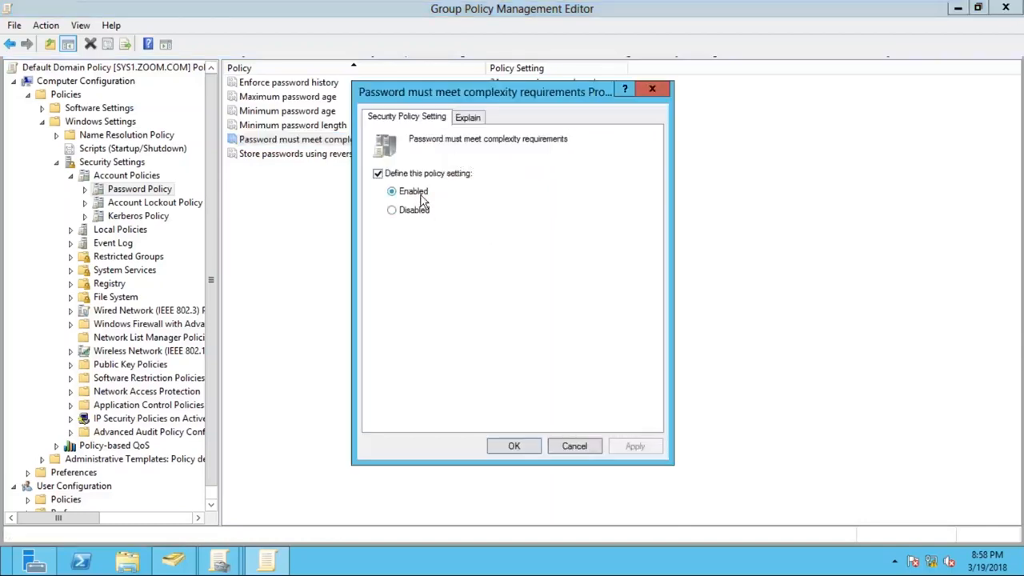
click(422, 200)
click(415, 224)
click(420, 214)
drag(507, 91, 630, 88)
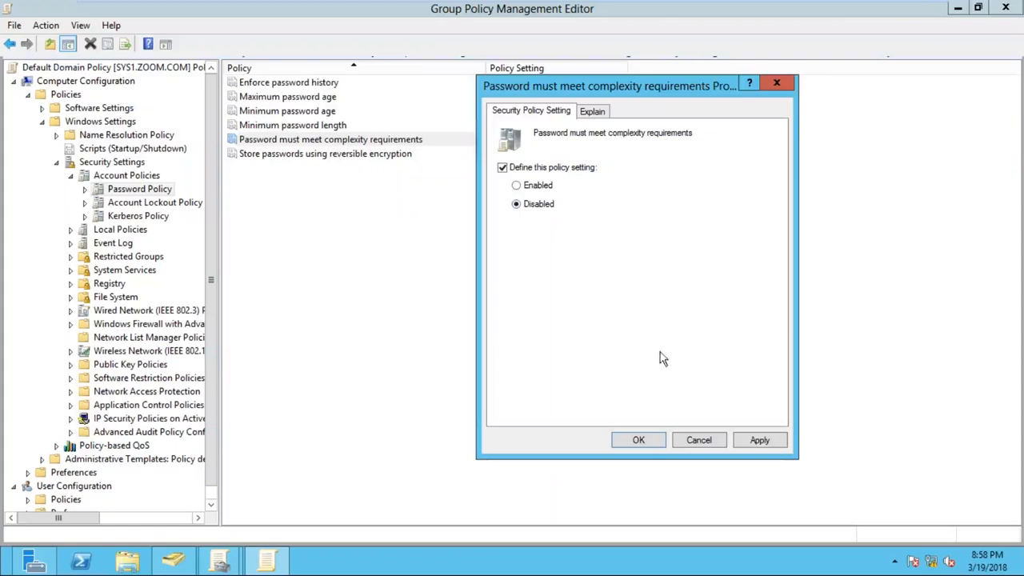
click(760, 441)
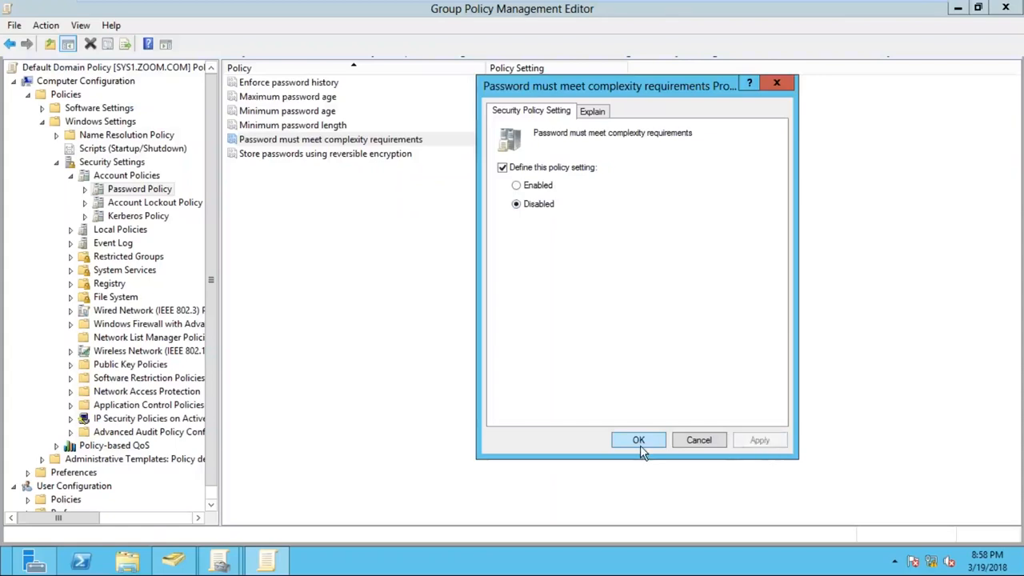
click(638, 441)
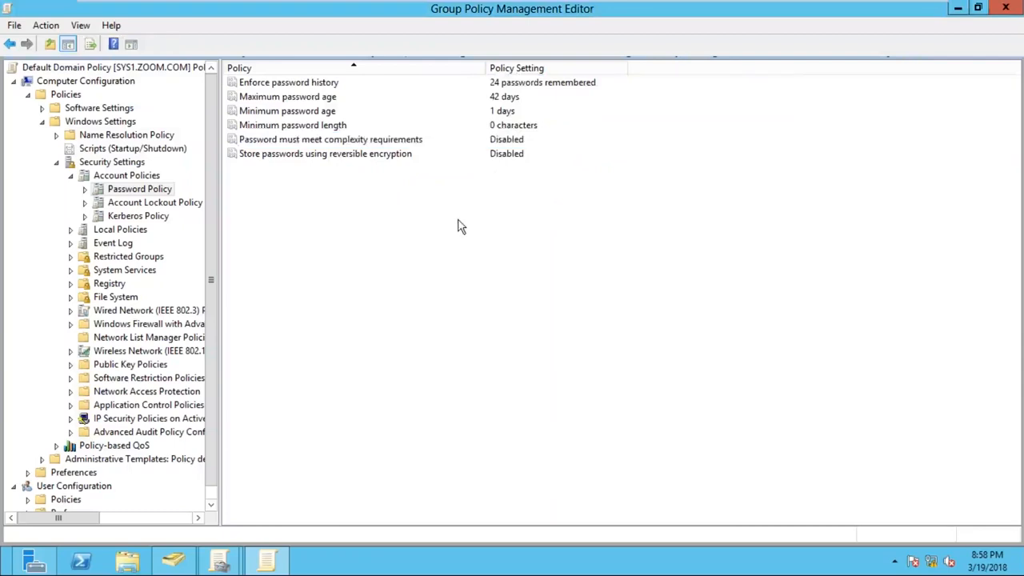
click(341, 128)
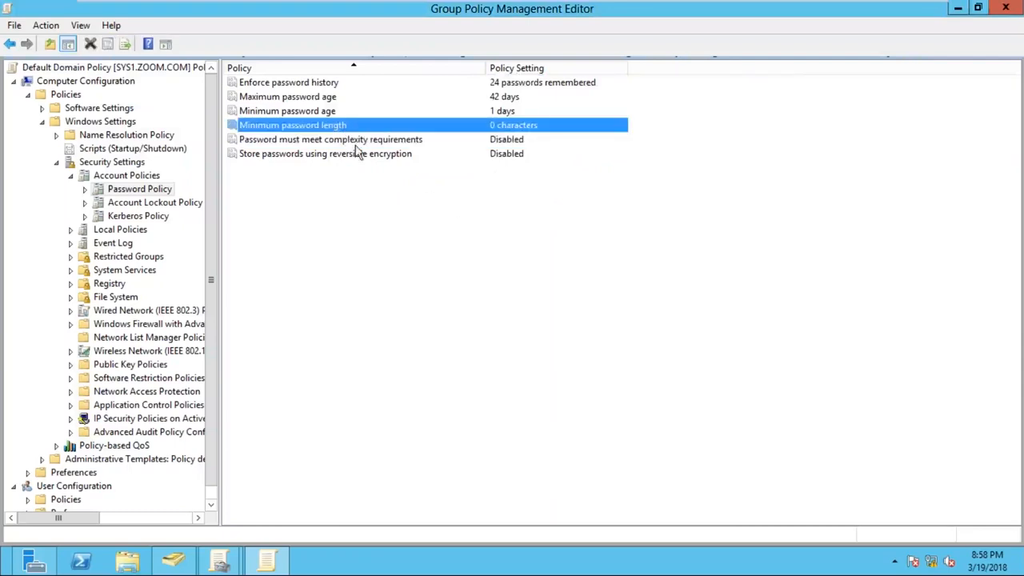
click(357, 142)
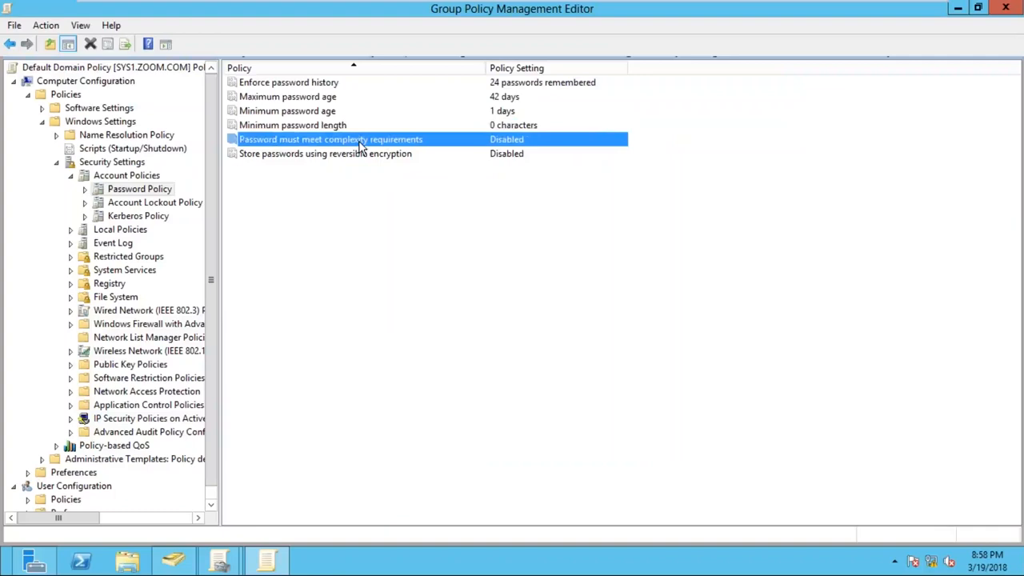
click(362, 190)
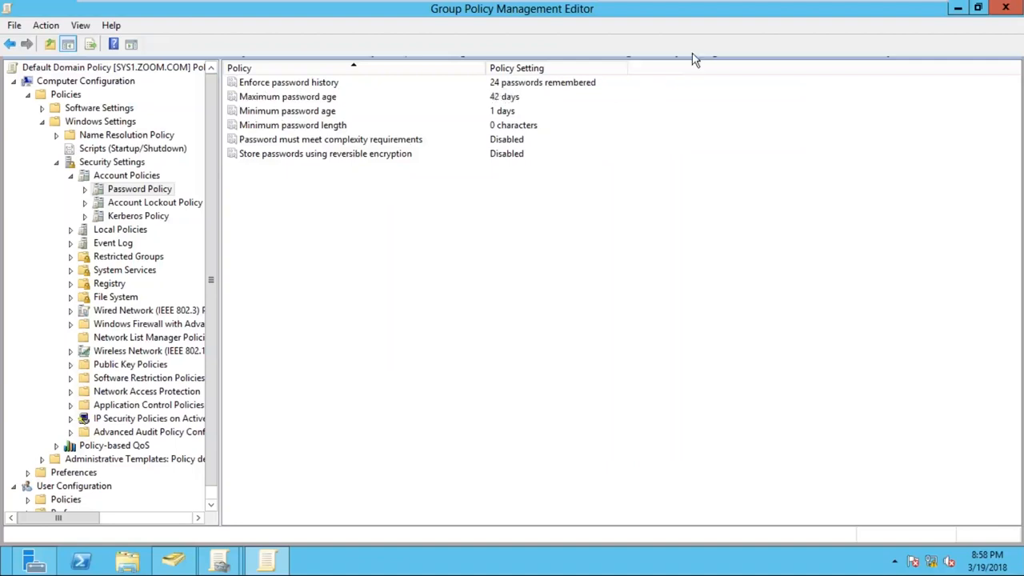
click(901, 11)
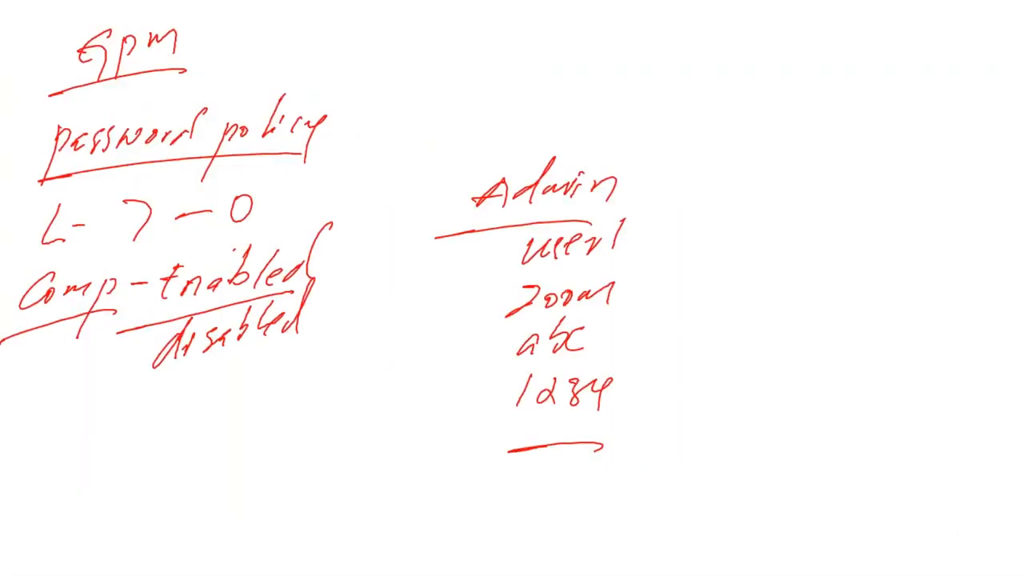
drag(629, 300, 637, 294)
drag(614, 339, 624, 334)
drag(629, 396, 644, 389)
drag(627, 441, 632, 433)
key(alt+Tab)
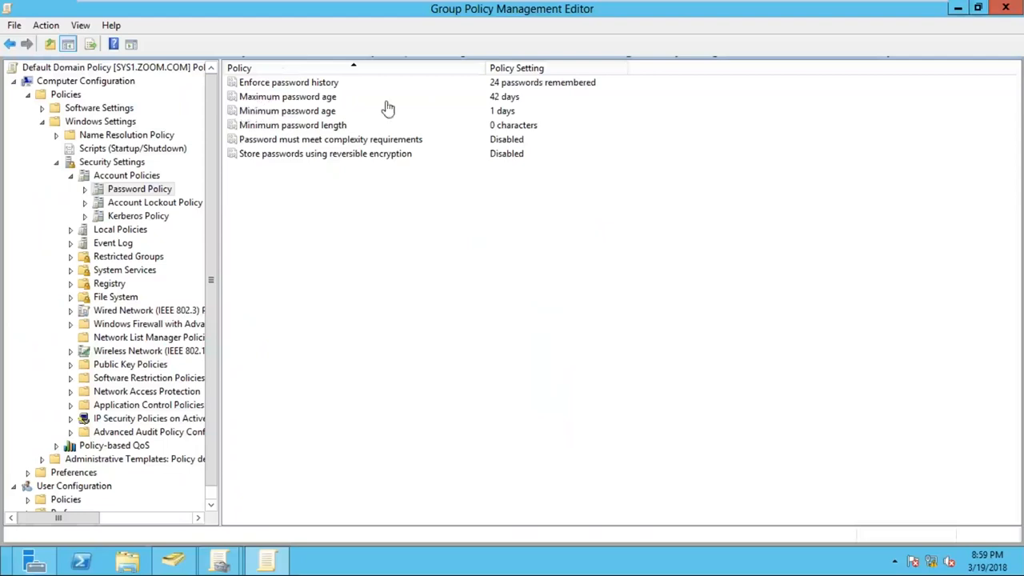
- Select Maximum password age, then switch to the whiteboard and handwrite "42 days" with "43 days" underneath, separated by a line, below the password policy notes
click(511, 99)
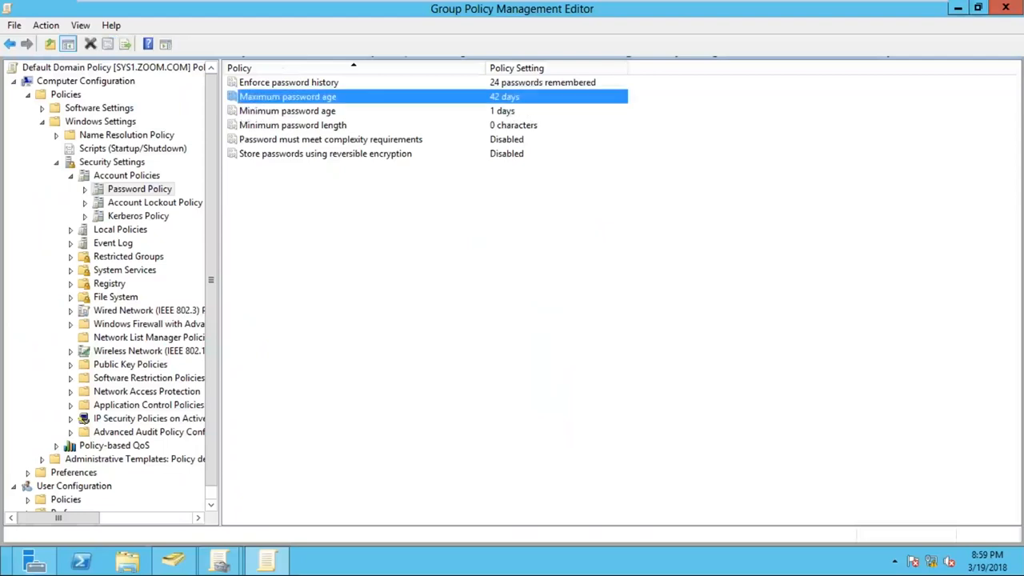
mouse_move(852, 10)
click(890, 12)
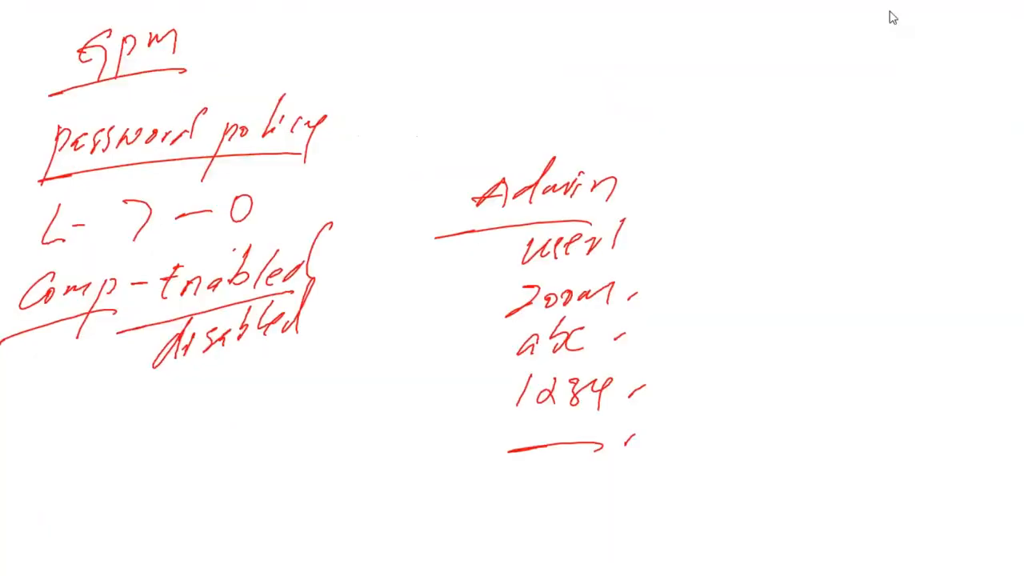
mouse_move(132, 419)
mouse_down()
mouse_move(121, 445)
mouse_move(180, 410)
mouse_move(200, 408)
mouse_move(212, 445)
mouse_move(236, 424)
mouse_move(158, 502)
mouse_move(229, 457)
mouse_move(244, 490)
mouse_up()
drag(254, 438, 252, 469)
click(271, 451)
click(274, 463)
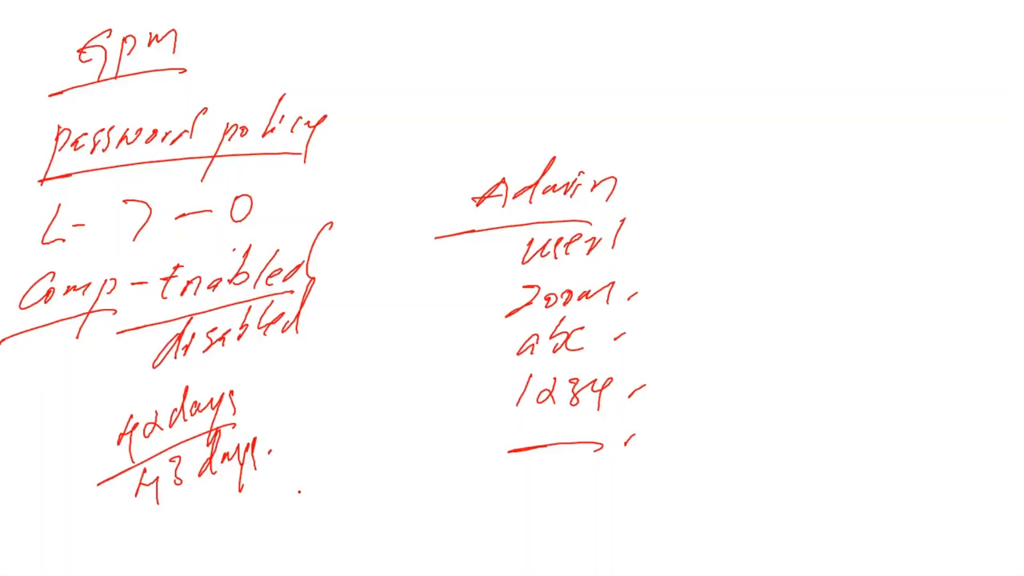
- Switch back to the Group Policy Management Editor, review the minimum age, length and complexity policies, and close both Group Policy windows
key(alt+Tab)
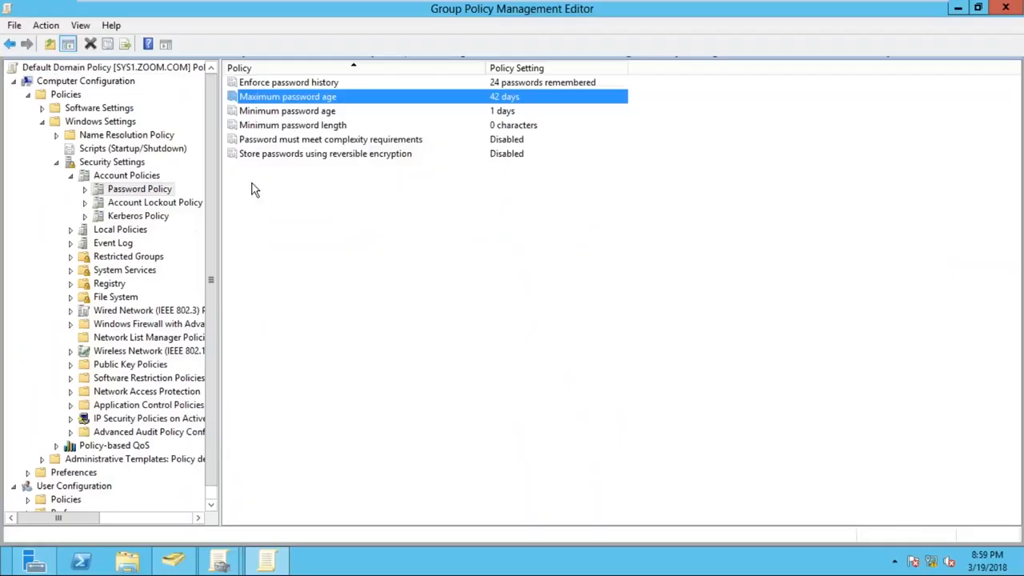
click(274, 114)
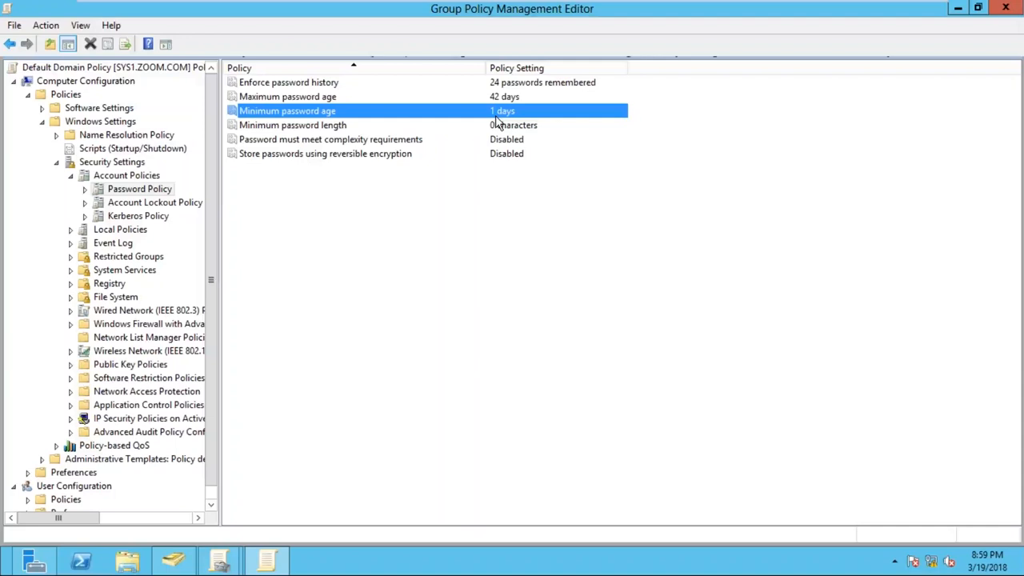
click(338, 128)
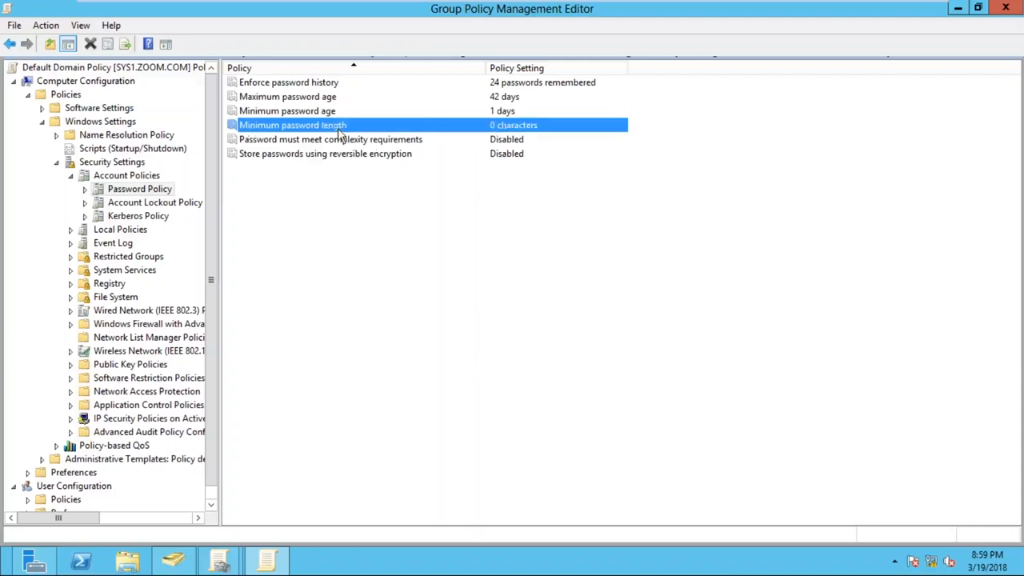
click(352, 139)
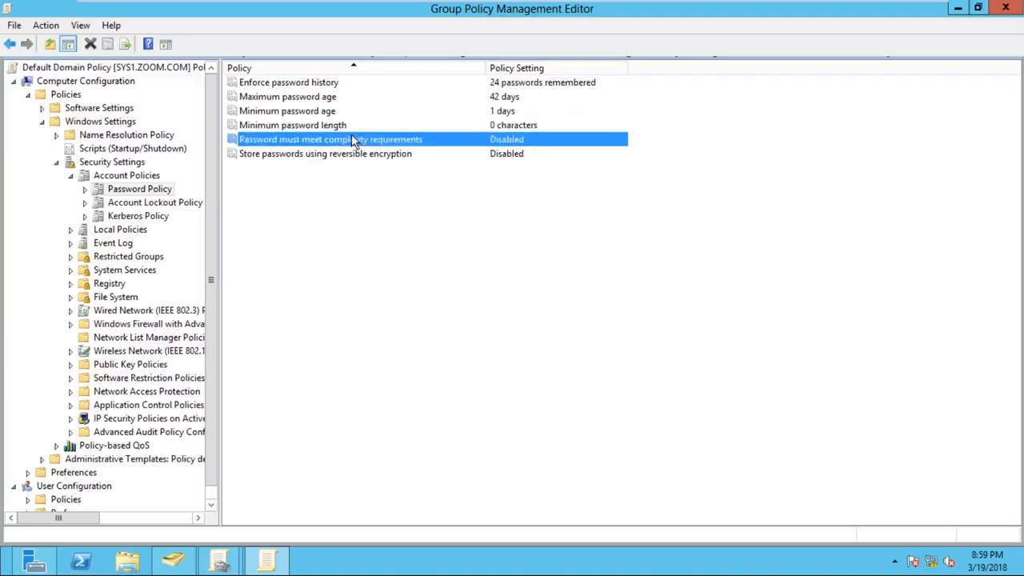
click(1006, 8)
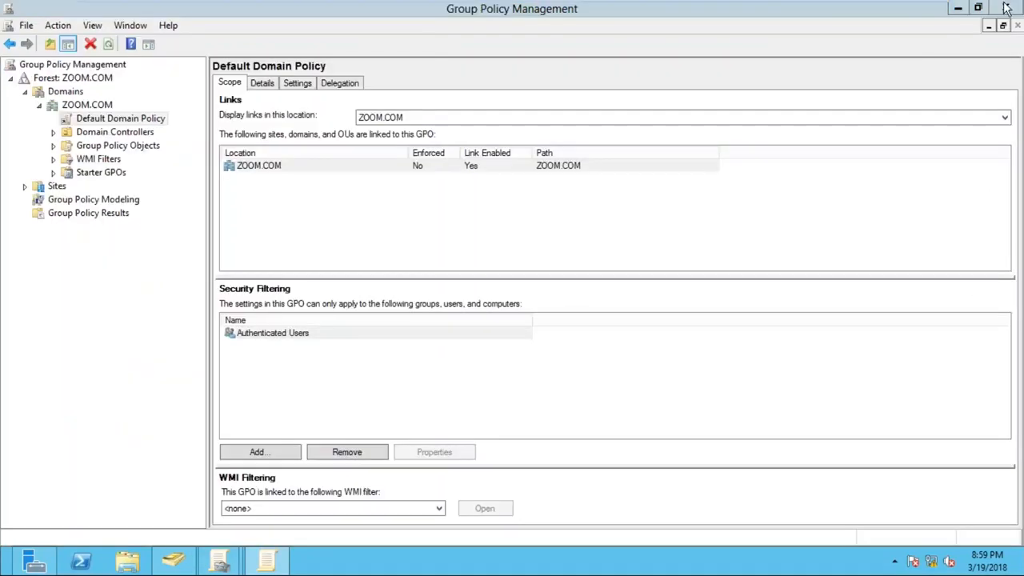
click(1006, 8)
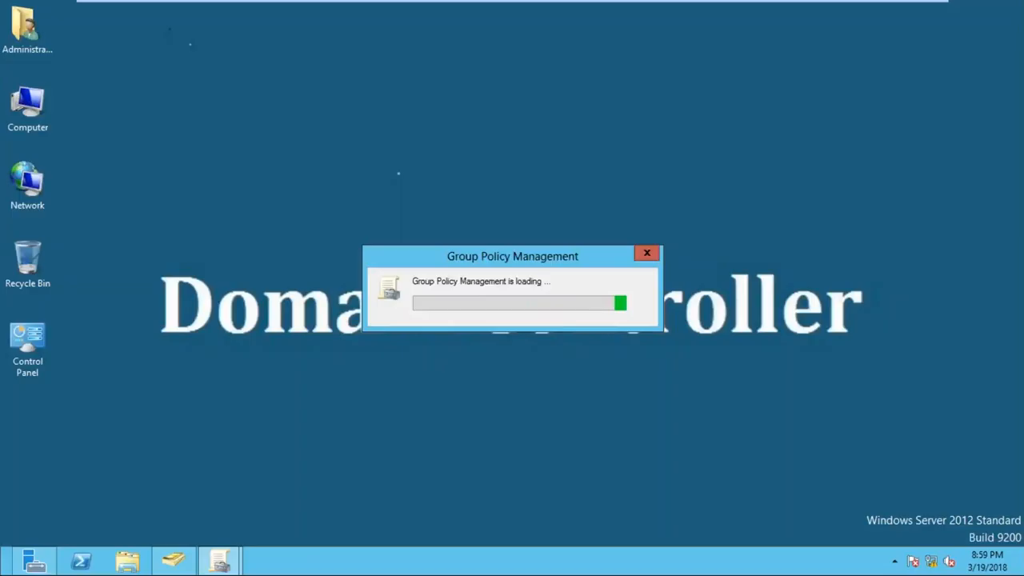
- Switch from the virtual machine to the whiteboard and handwrite an underlined "GPM" heading in the empty space beside the Admin notes
mouse_move(871, 19)
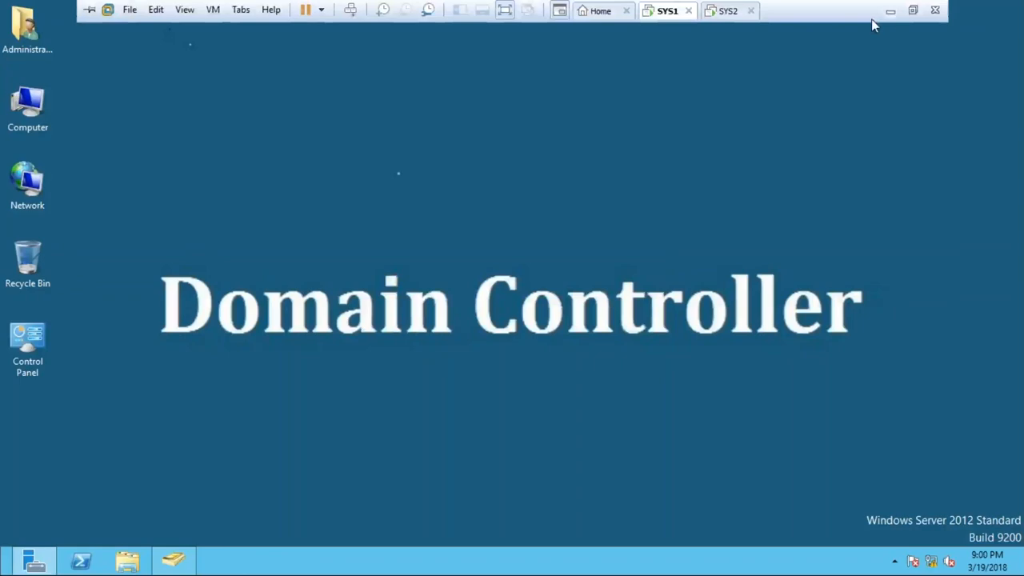
click(895, 18)
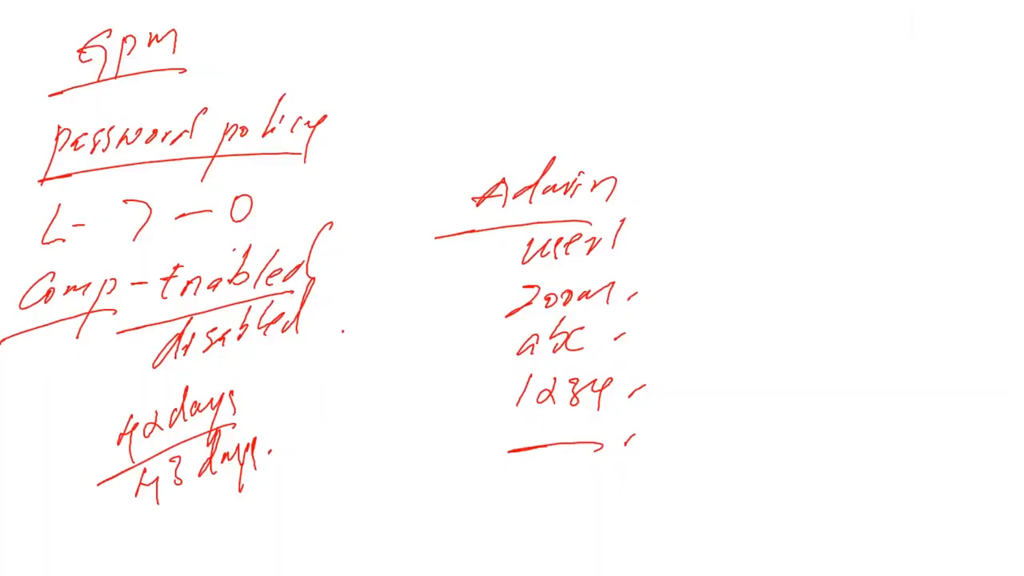
mouse_move(806, 216)
mouse_down()
mouse_move(792, 240)
mouse_move(812, 268)
mouse_move(824, 240)
mouse_move(862, 240)
mouse_up()
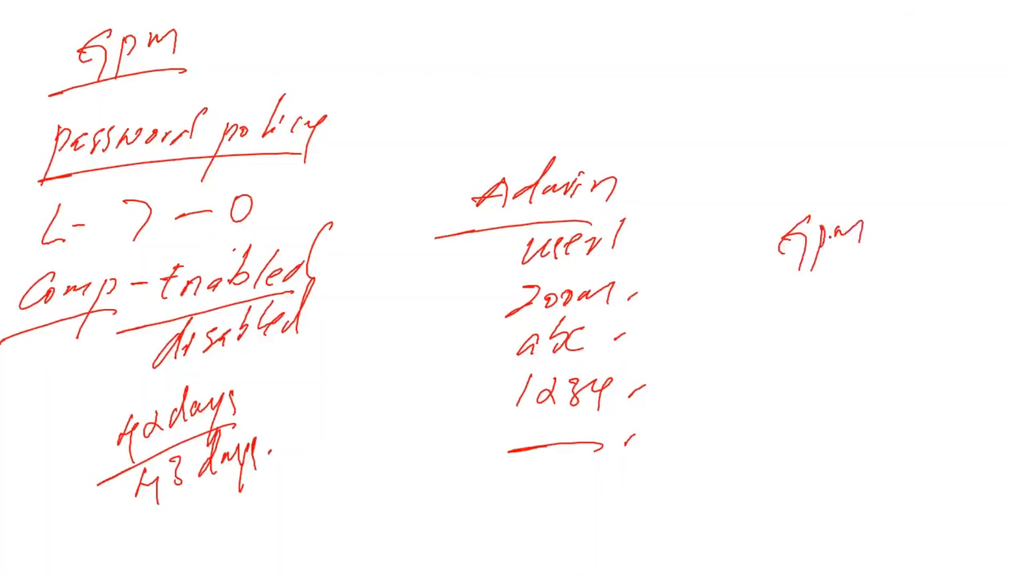
drag(735, 277, 874, 256)
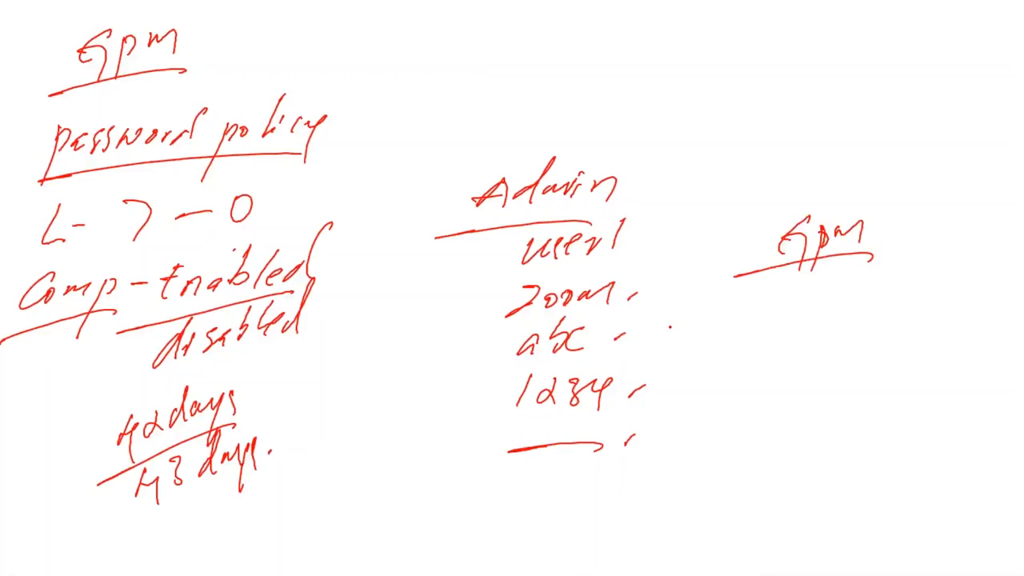
- Handwrite "1. Restart - DC" under the new GPM heading and start a second list item numbered "2."
drag(698, 292, 694, 324)
click(719, 309)
mouse_move(747, 288)
mouse_down()
mouse_move(739, 323)
mouse_move(794, 318)
mouse_up()
mouse_move(802, 280)
mouse_down()
mouse_move(815, 317)
mouse_move(822, 303)
mouse_move(830, 312)
mouse_up()
mouse_move(840, 309)
mouse_down()
mouse_move(848, 294)
mouse_move(871, 308)
mouse_up()
mouse_move(857, 280)
mouse_down()
mouse_move(883, 274)
mouse_move(927, 307)
mouse_up()
click(888, 294)
mouse_move(924, 281)
mouse_down()
mouse_move(944, 290)
mouse_move(931, 308)
mouse_up()
mouse_move(963, 279)
mouse_down()
mouse_move(949, 290)
mouse_move(963, 300)
mouse_up()
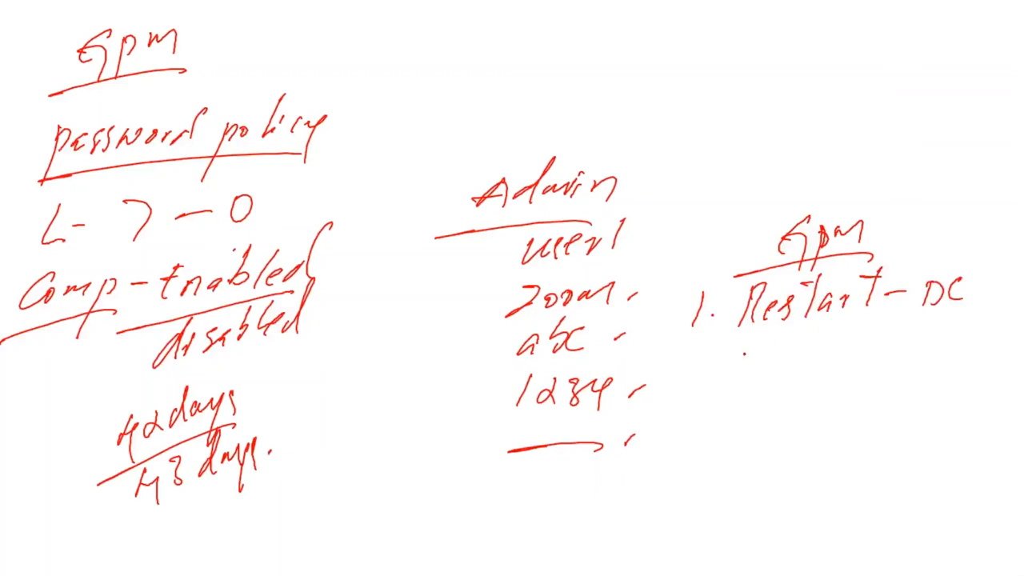
drag(682, 362, 699, 377)
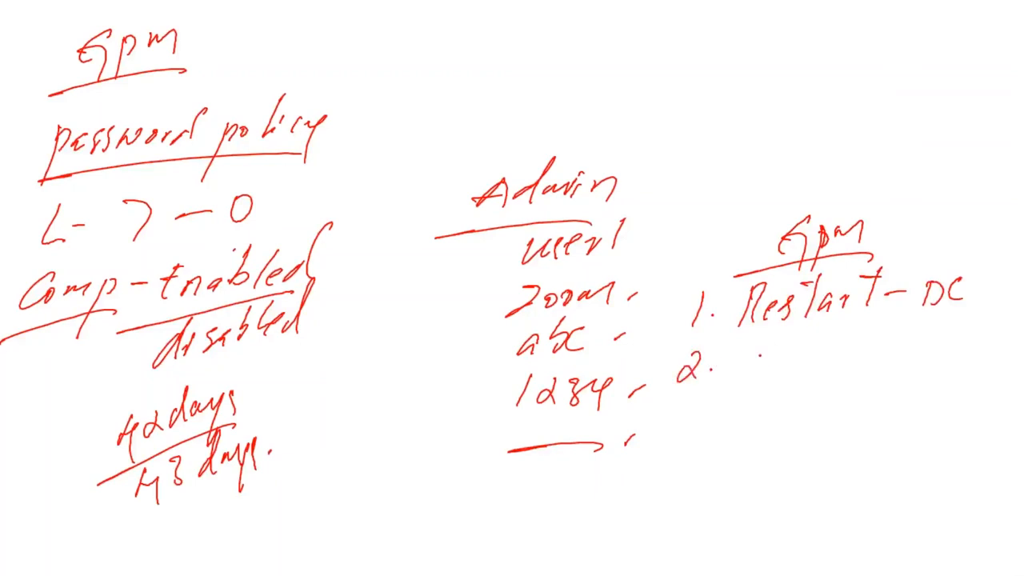
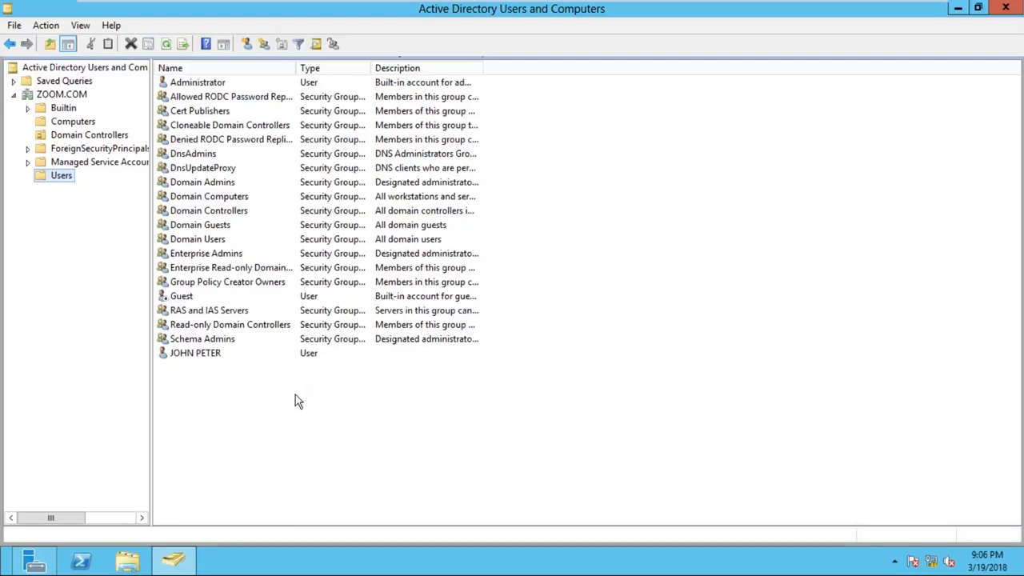
- Reset the password of the last user account listed in Users, entering the new password twice and clearing the change-at-next-logon requirement
right_click(221, 358)
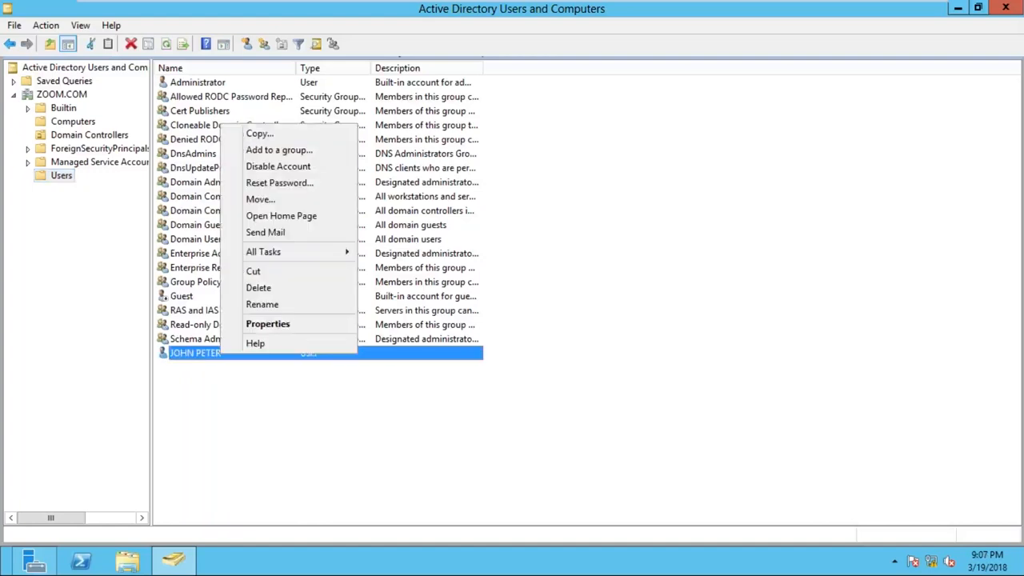
click(286, 184)
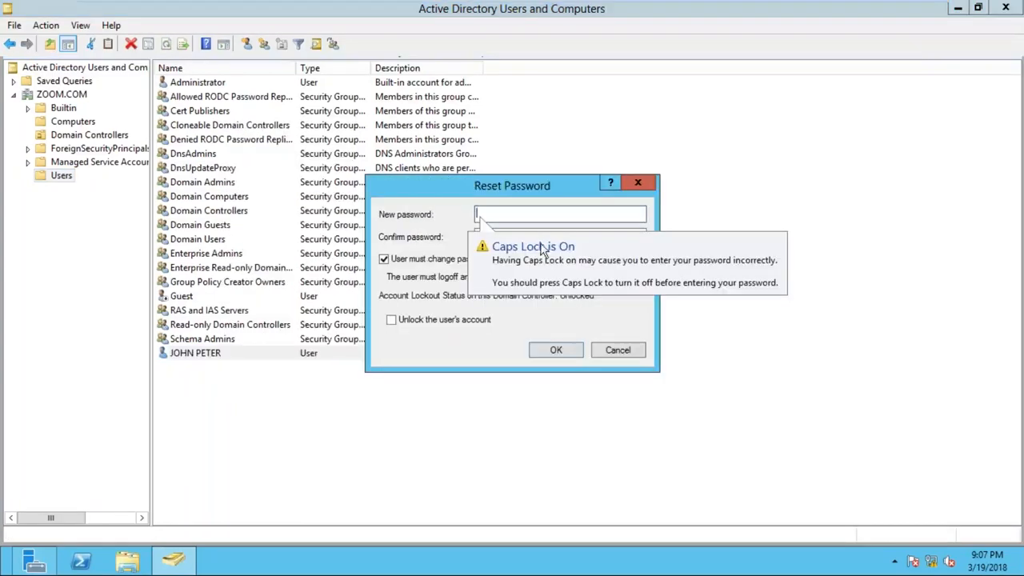
text(••••)
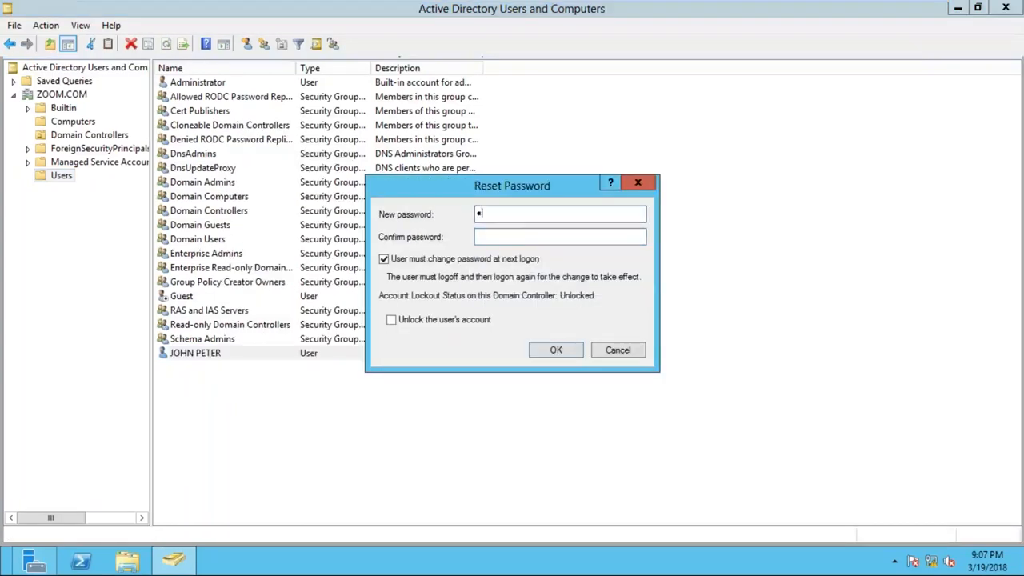
click(507, 236)
text(••••)
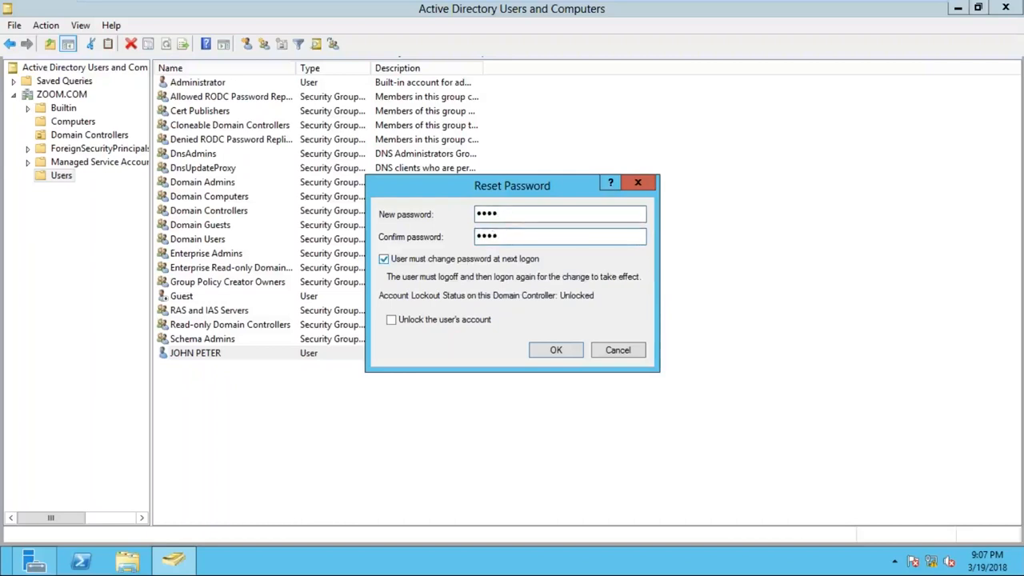
key(ctrl)
click(450, 264)
click(555, 352)
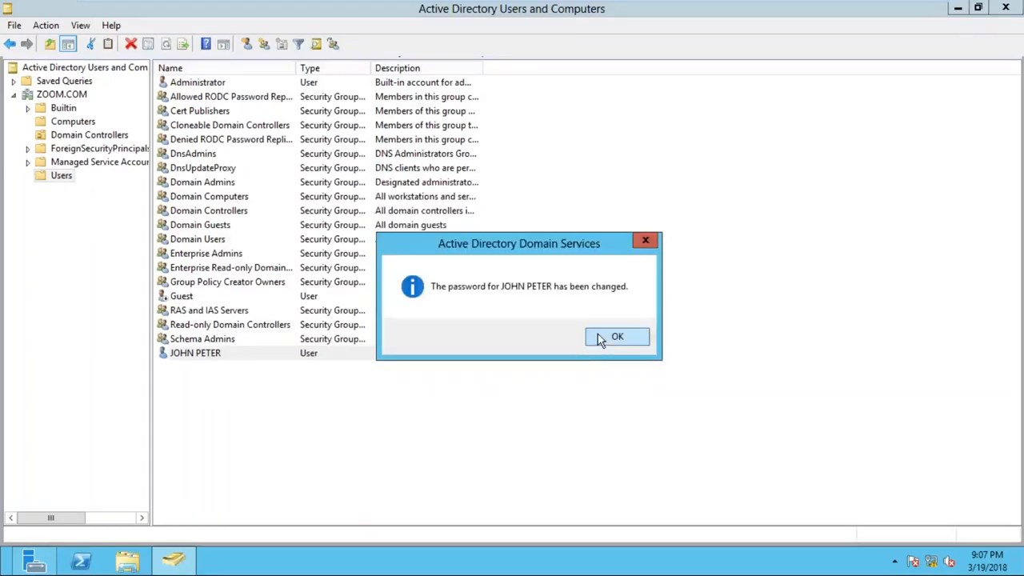
click(608, 337)
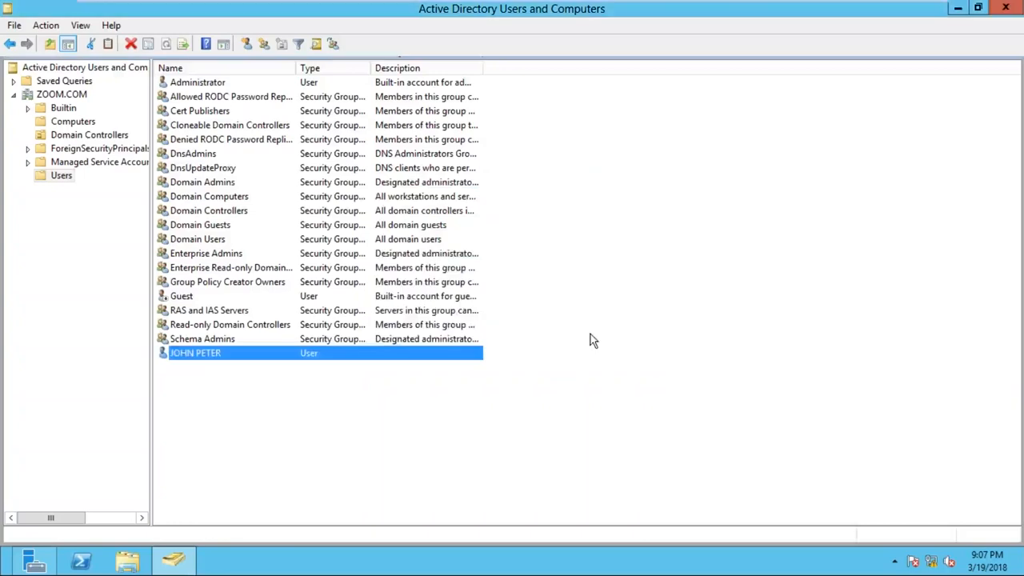
click(355, 418)
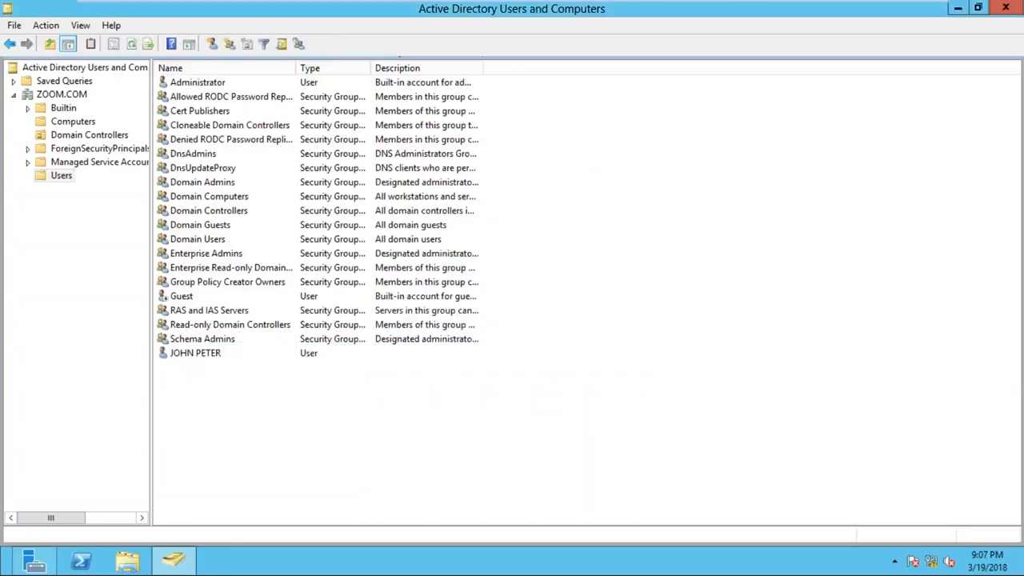
right_click(62, 177)
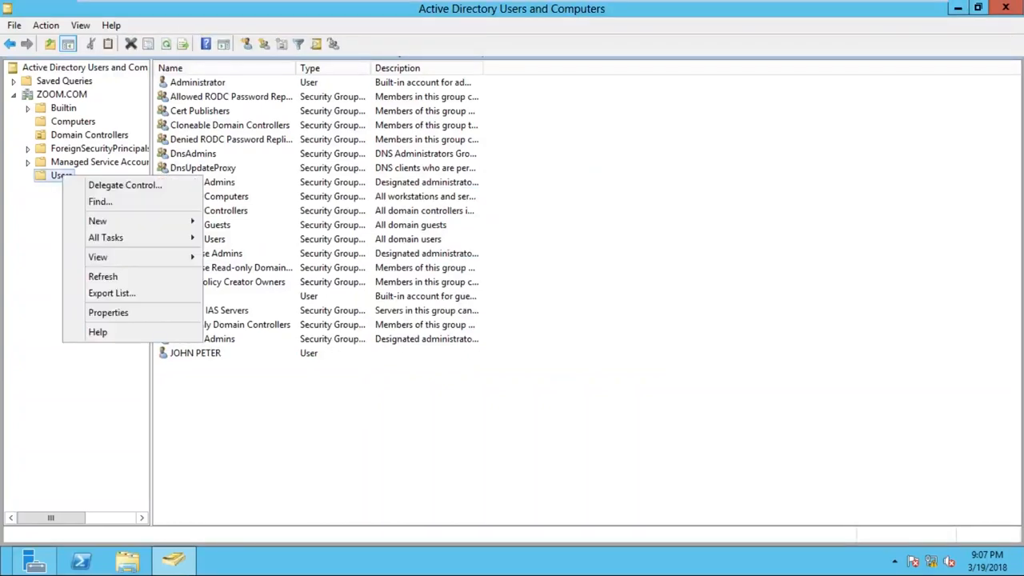
mouse_move(114, 220)
click(267, 336)
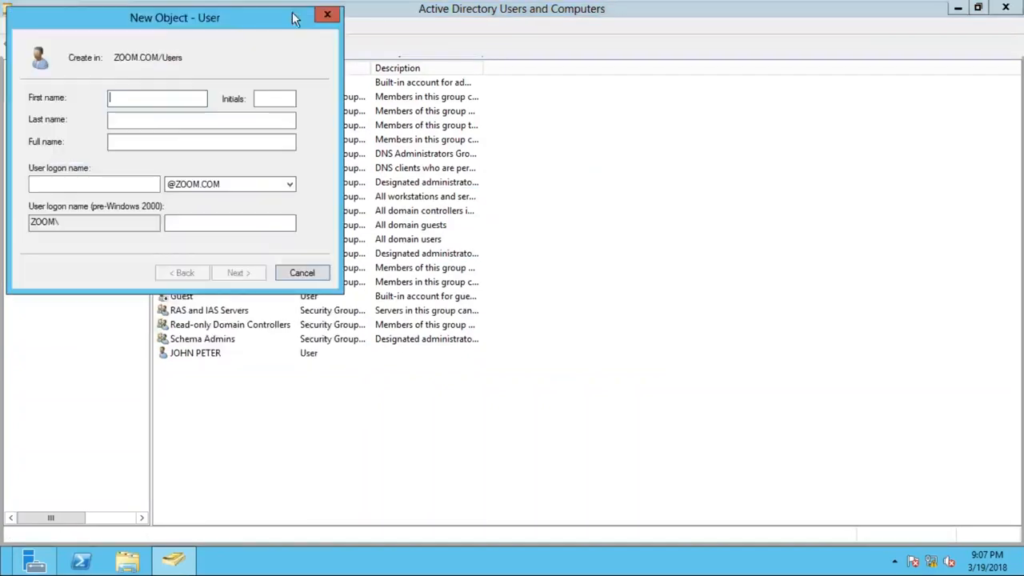
drag(230, 23, 426, 64)
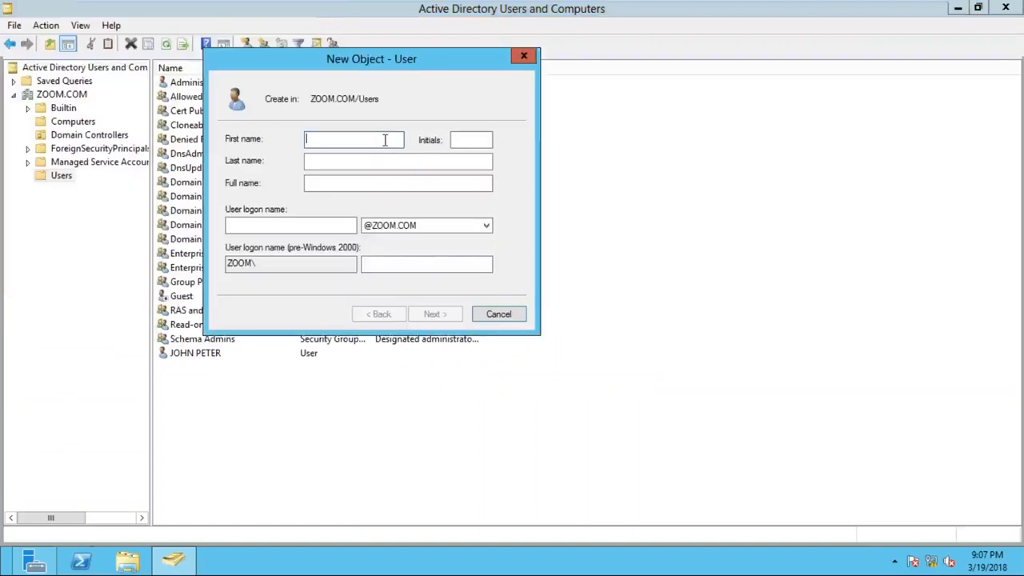
text(USER1)
key(Tab)
key(Tab)
key(Tab)
key(Tab)
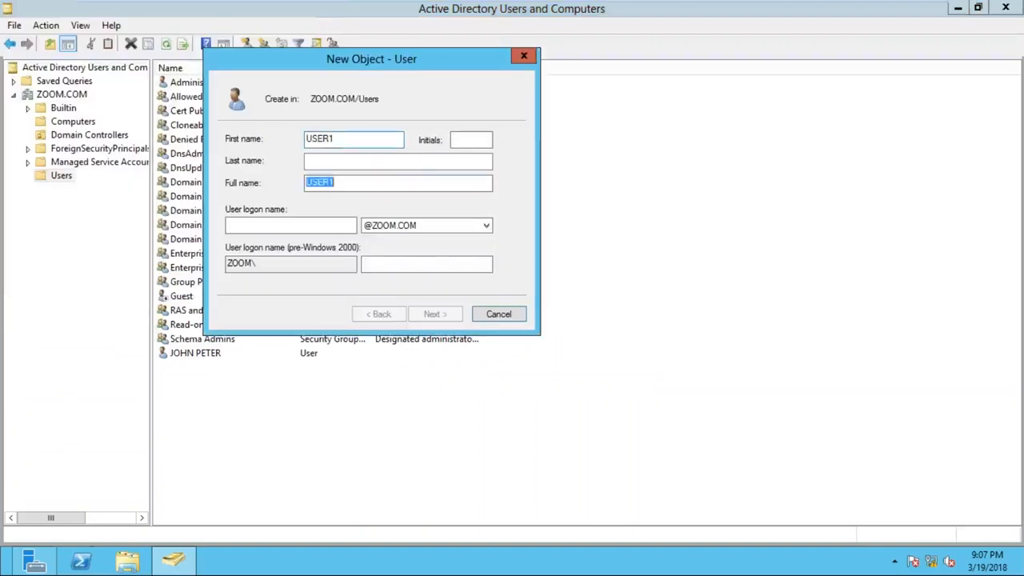
text(USER1)
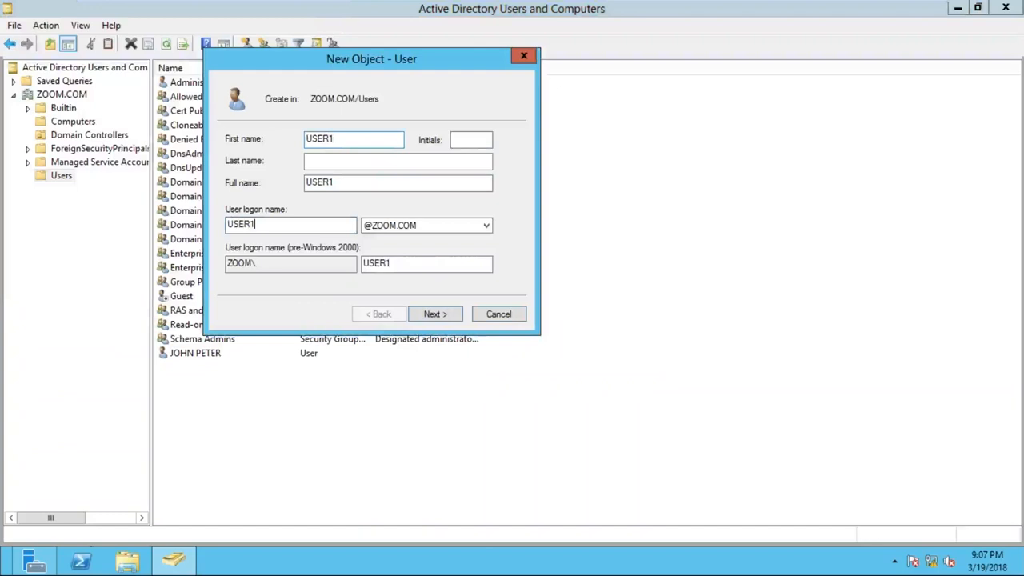
key(Return)
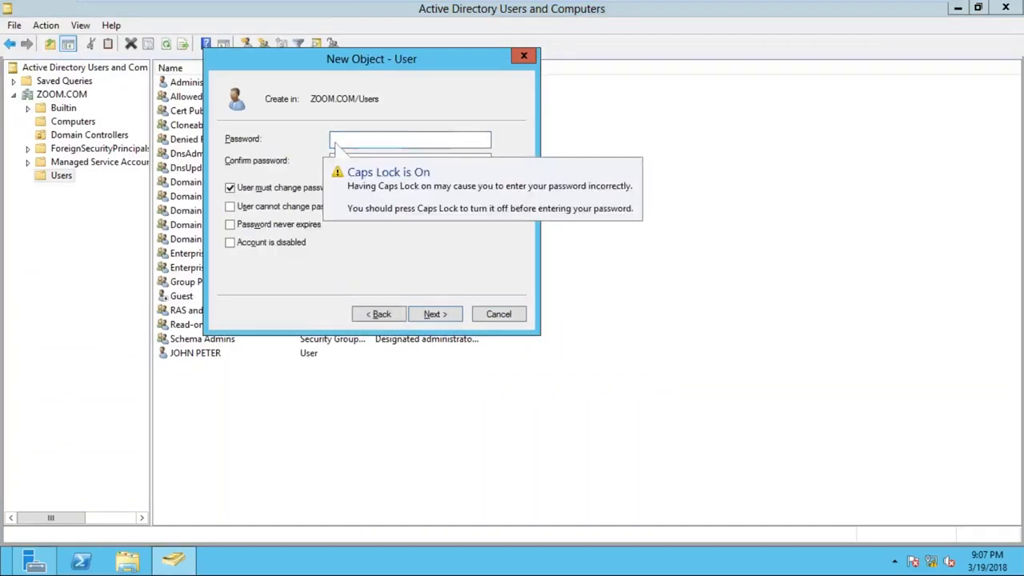
- Enter and confirm USER1's password, clear the change-at-next-logon requirement, set the password to never expire, and finish creating the account
key(Caps_Lock)
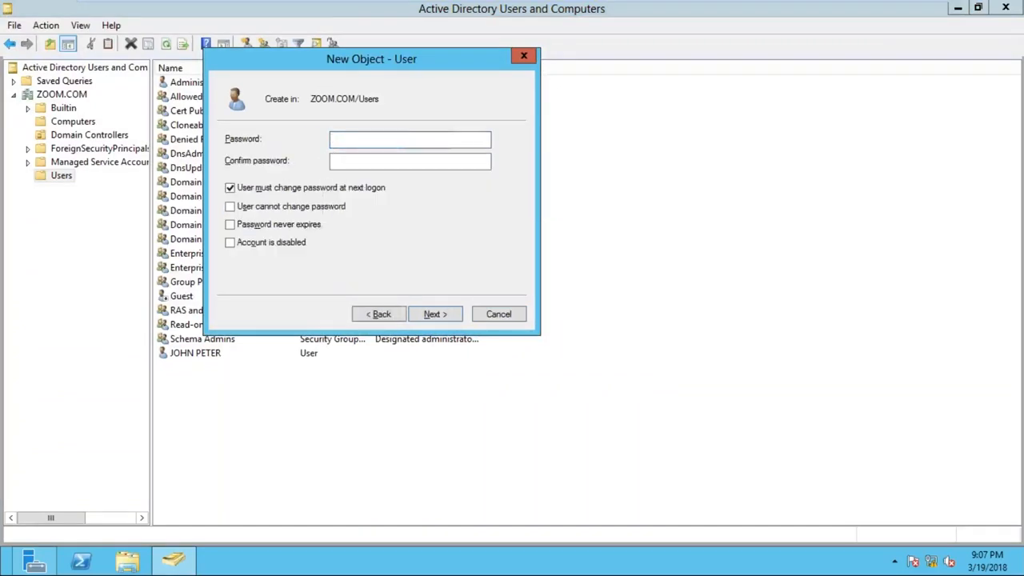
text(Pas)
key(Tab)
text(Pas)
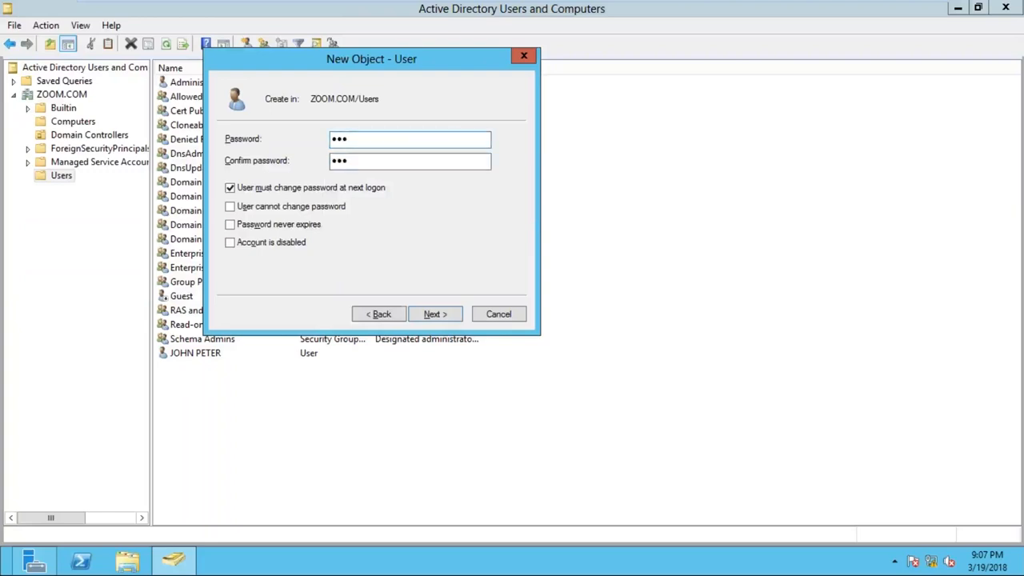
click(304, 192)
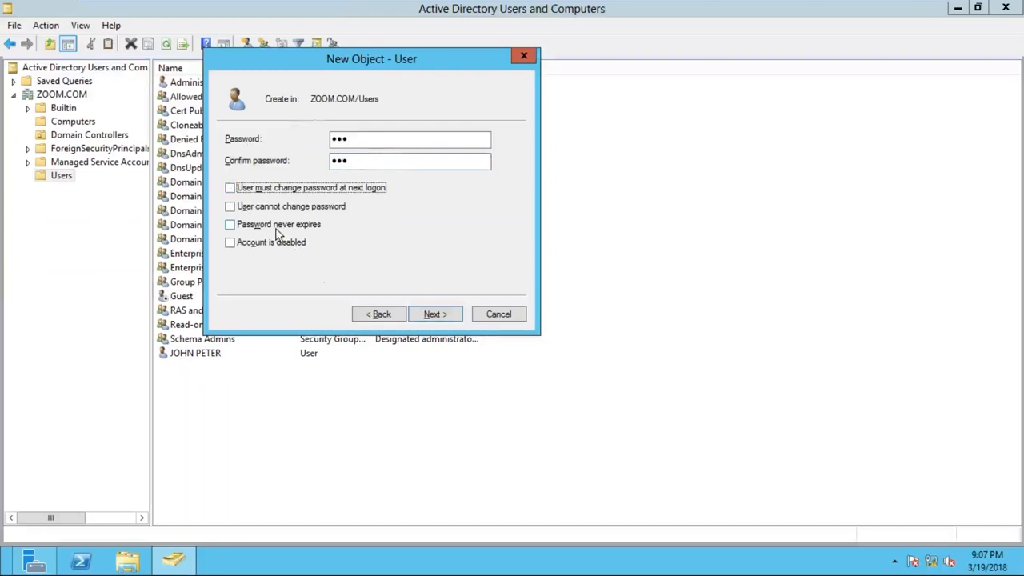
click(230, 227)
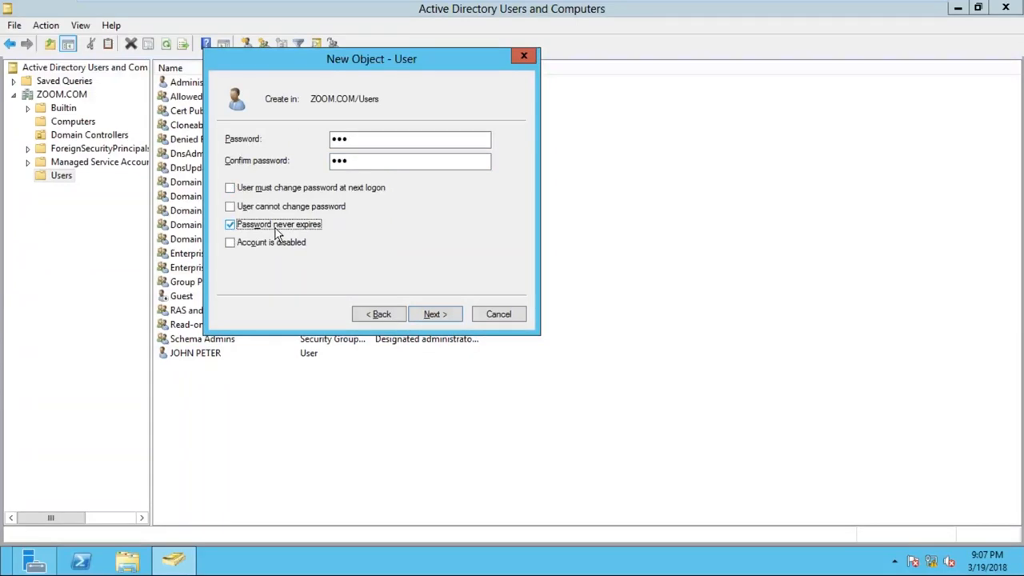
click(442, 319)
click(436, 314)
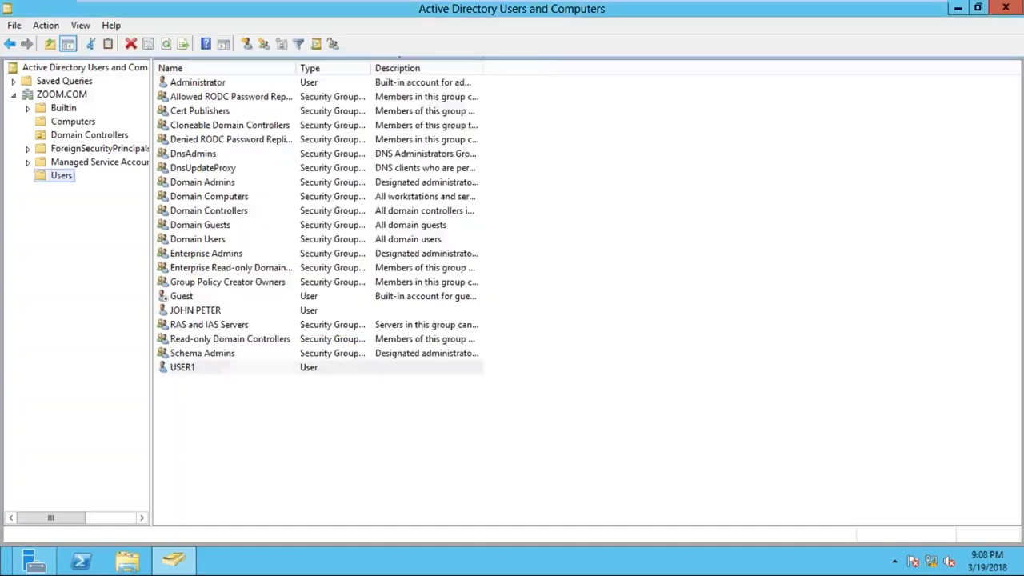
right_click(57, 178)
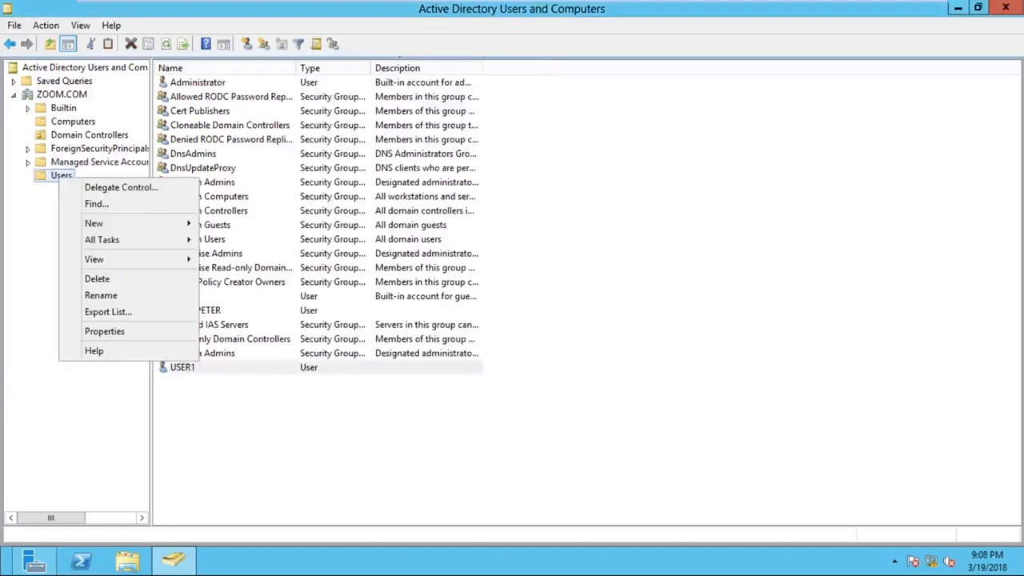
mouse_move(171, 228)
click(256, 338)
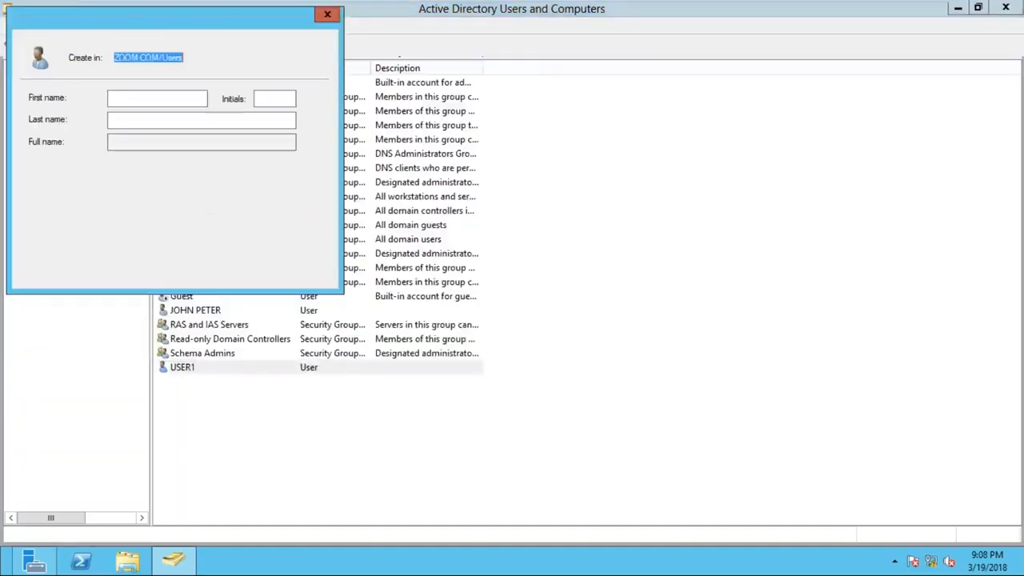
text(USER2)
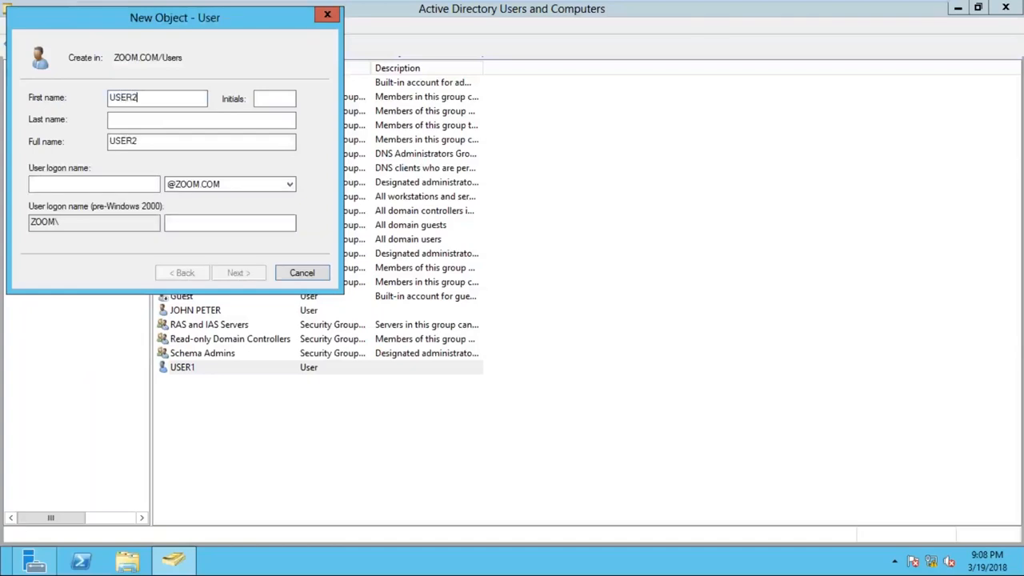
key(Tab)
key(Tab)
text(USER2)
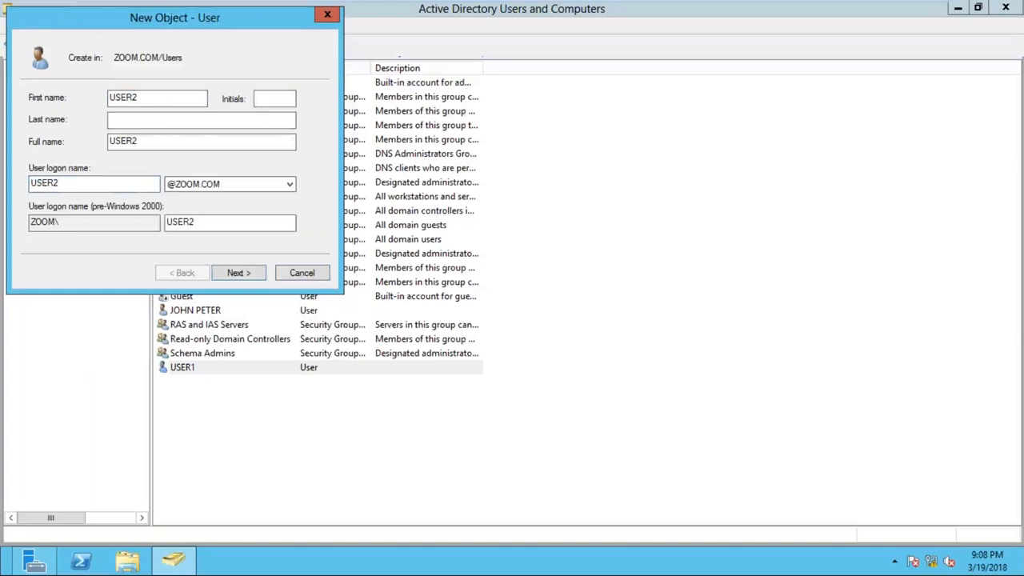
key(Return)
- Leave USER2's password blank, clear the change-at-next-logon requirement, and finish creating the account
drag(164, 24, 301, 57)
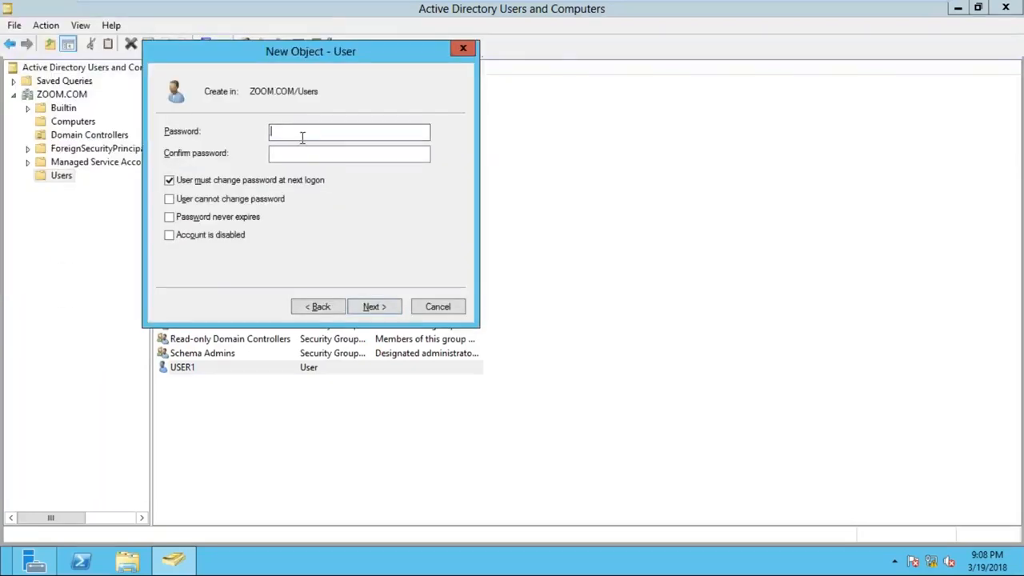
click(207, 182)
click(210, 183)
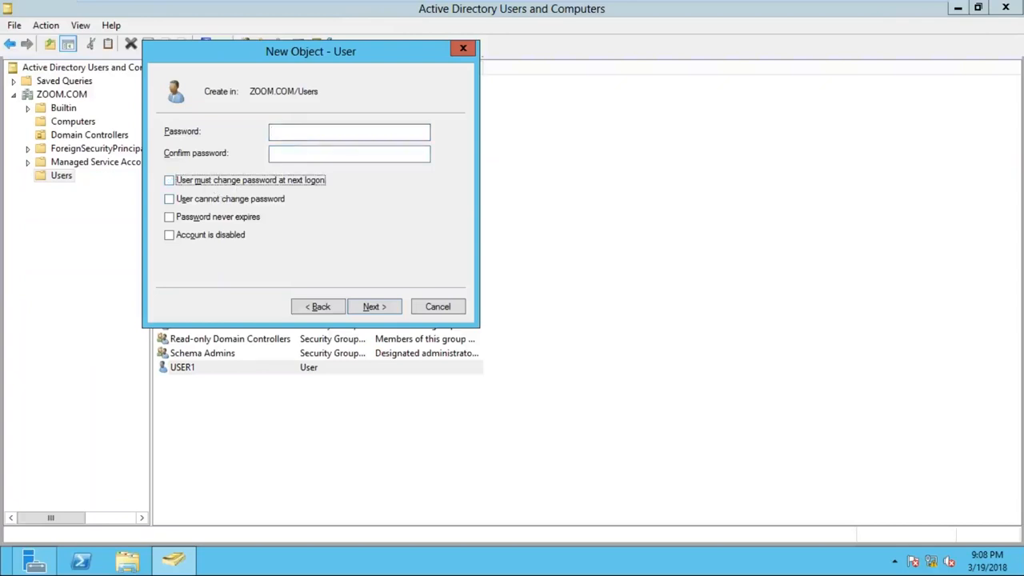
click(374, 307)
click(374, 307)
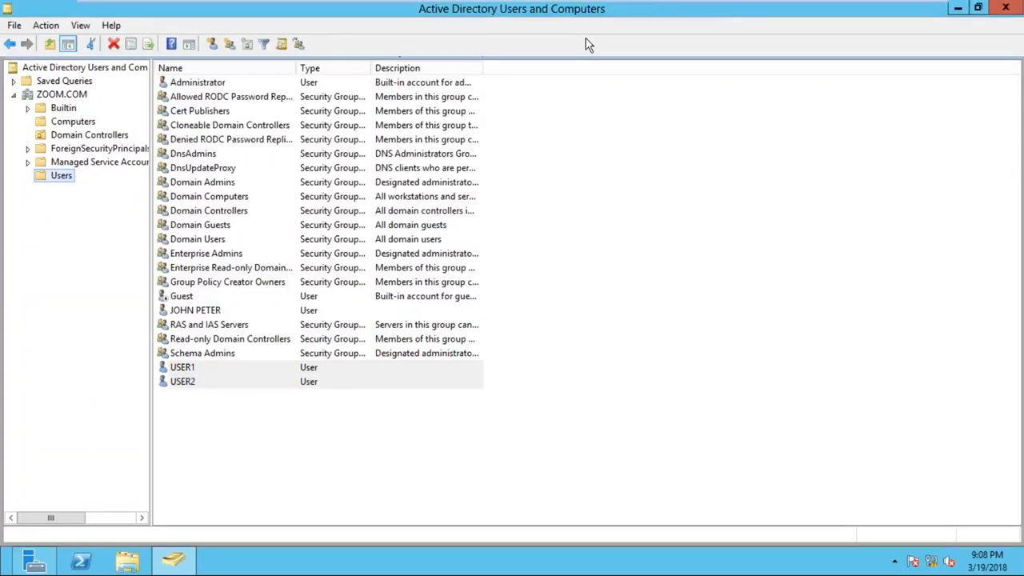
- Switch to the SYS2 virtual machine and sign out its current domain user
click(728, 12)
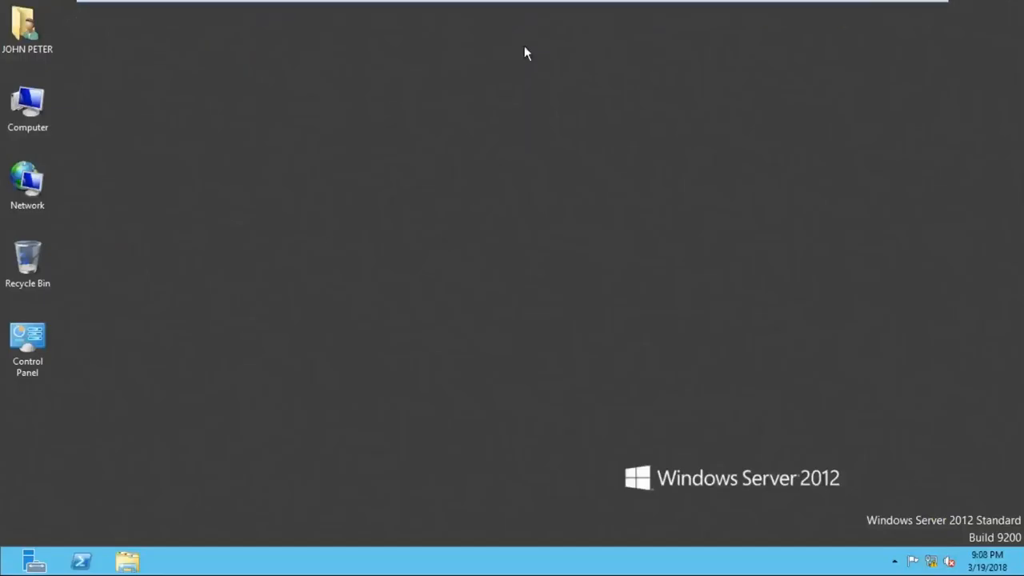
click(890, 11)
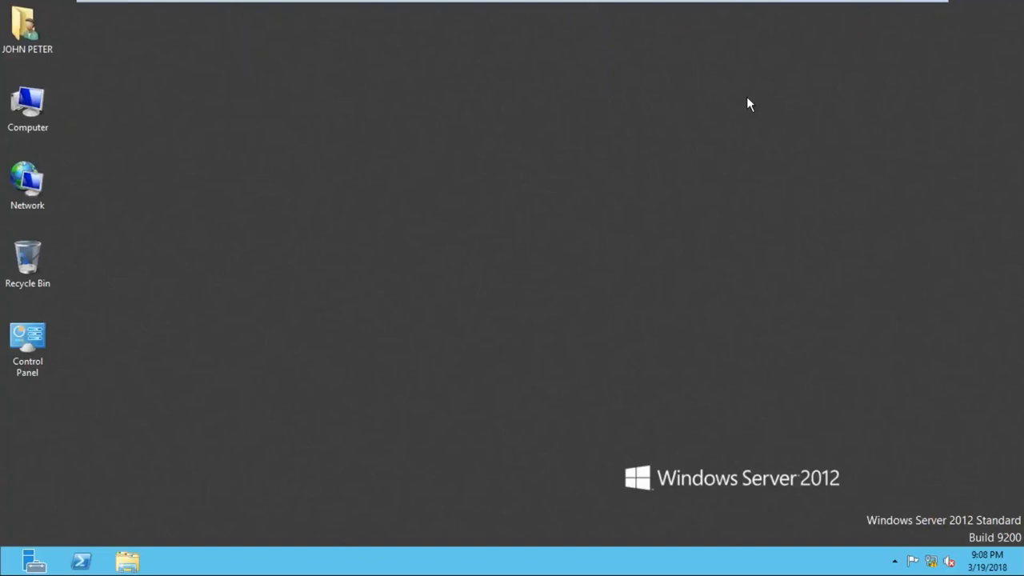
key(super)
click(915, 70)
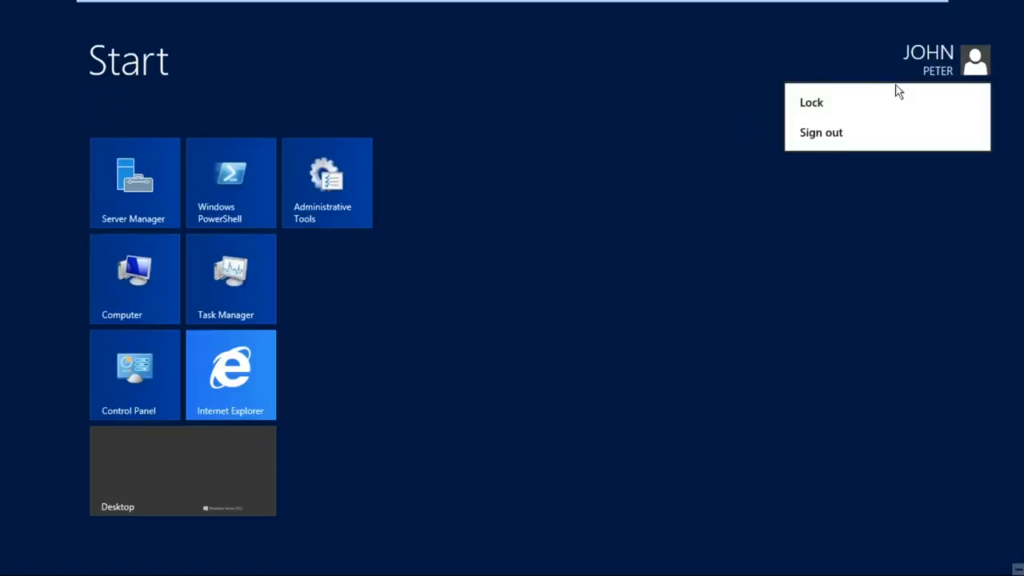
click(842, 135)
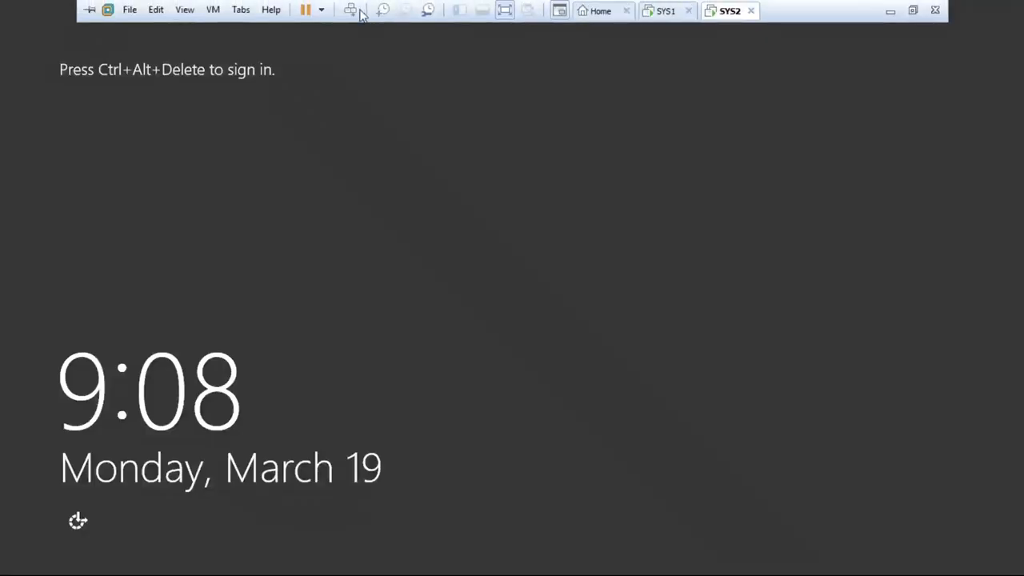
- Try to sign in to the ZOOM domain on SYS2 as another user, entering the user name USER1 and the account password
click(352, 12)
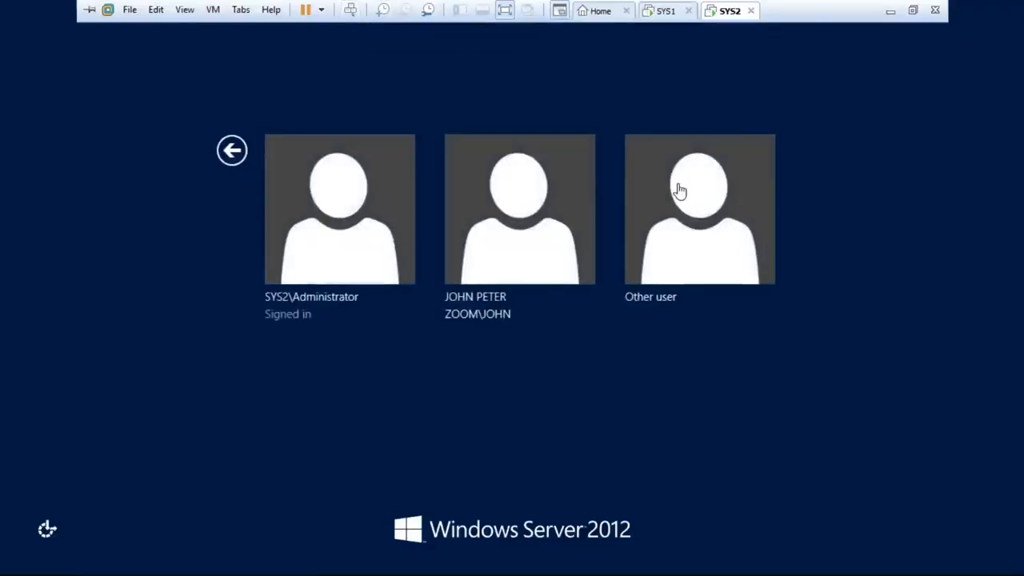
click(711, 207)
text(USER1)
key(Tab)
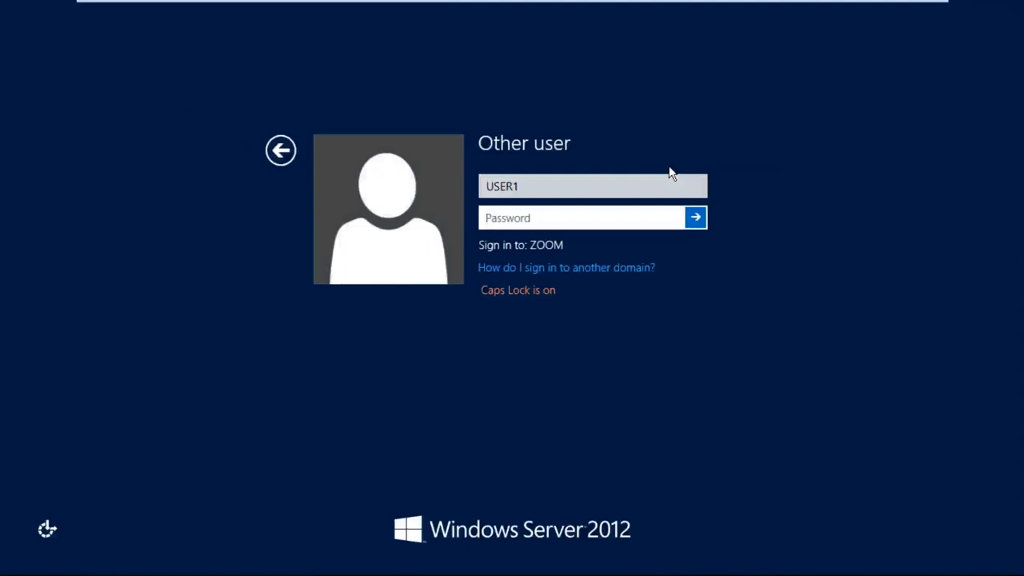
key(Caps_Lock)
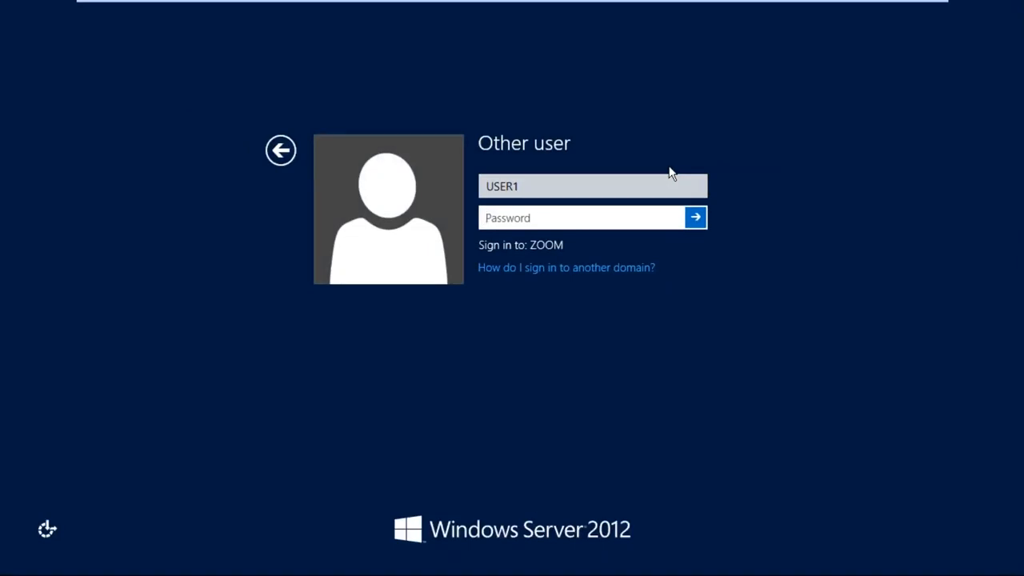
text(****)
key(Return)
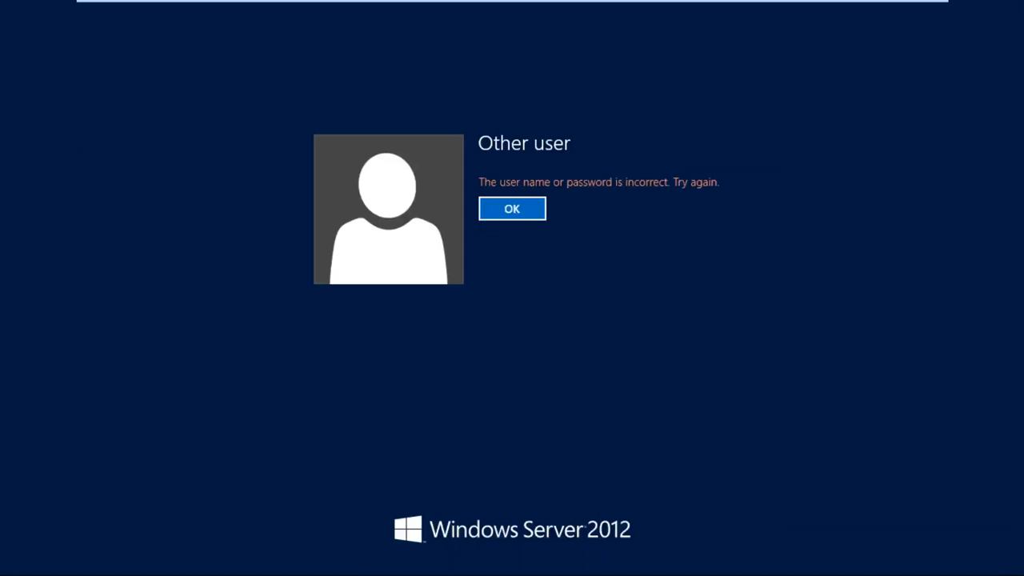
- Return to the USER1 sign-in form, enter the account password again and reveal it to check the entry
click(528, 209)
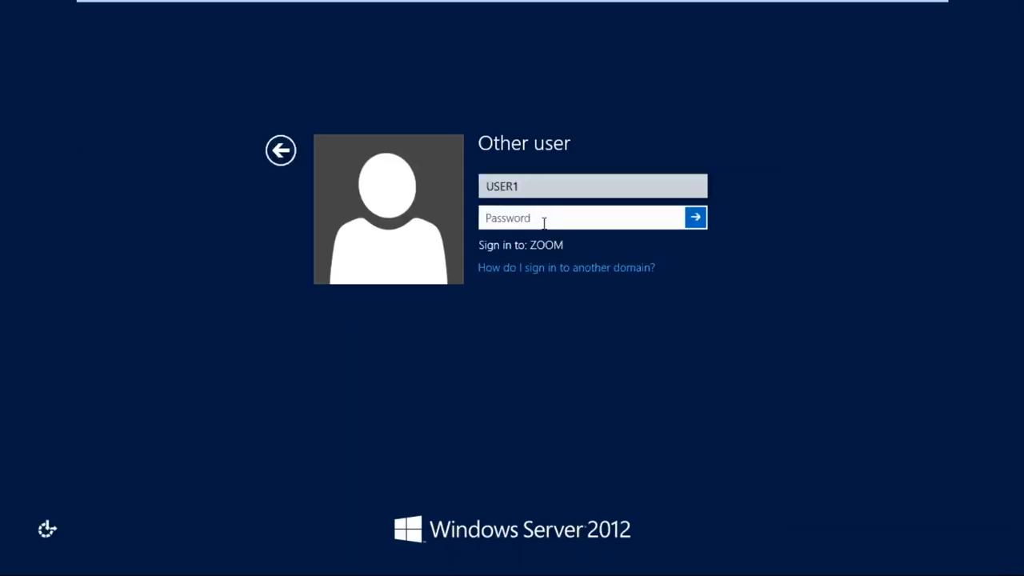
text(***)
click(673, 221)
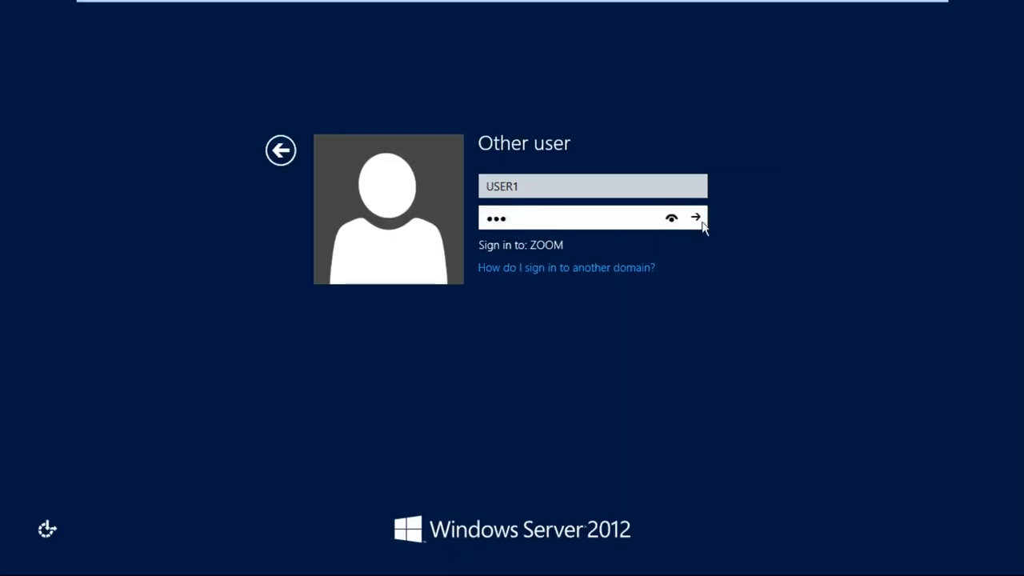
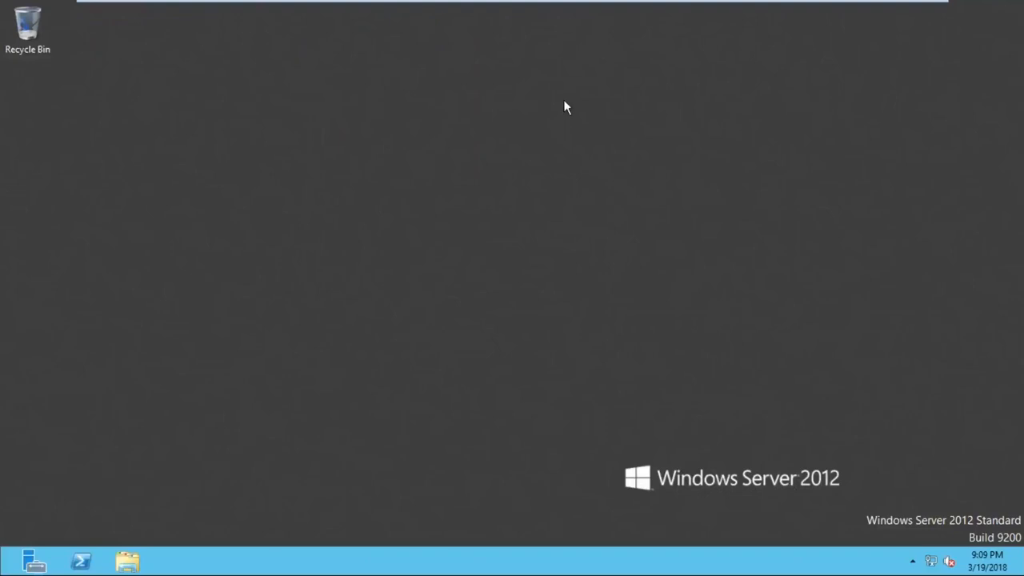
- Search the system settings for "icon" and open the desktop icon settings
mouse_move(999, 183)
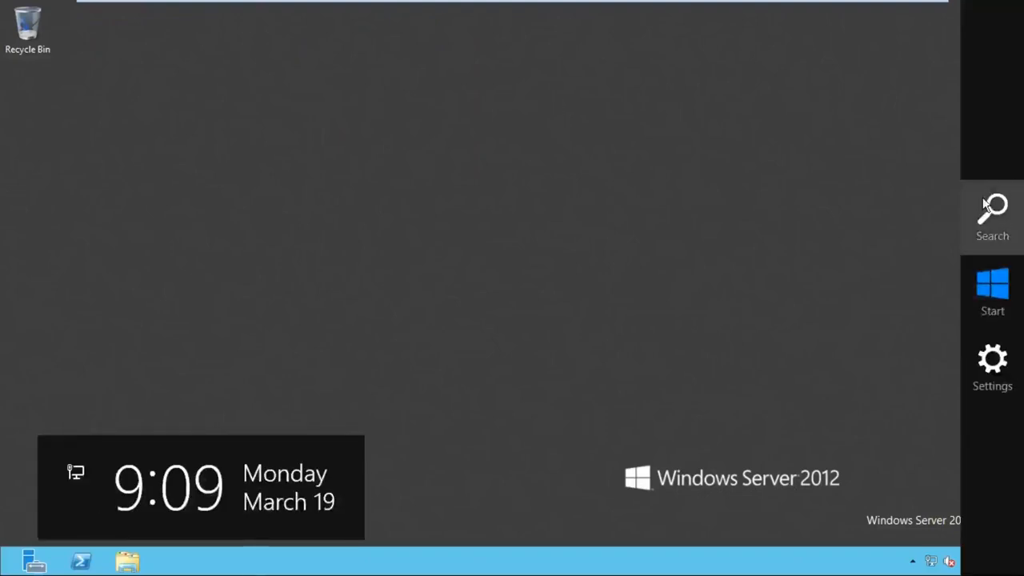
click(992, 210)
text(icon)
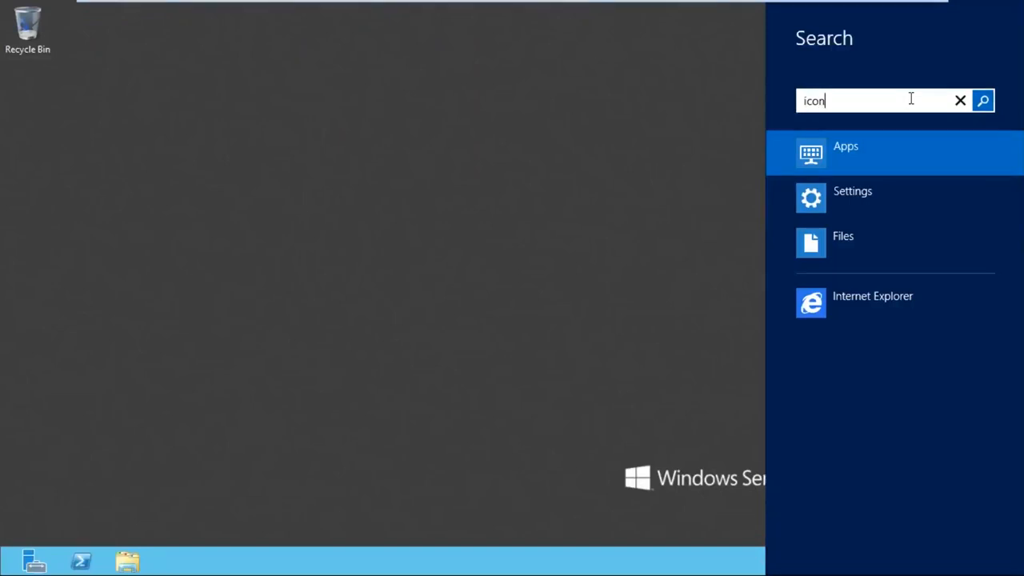
click(885, 200)
click(189, 168)
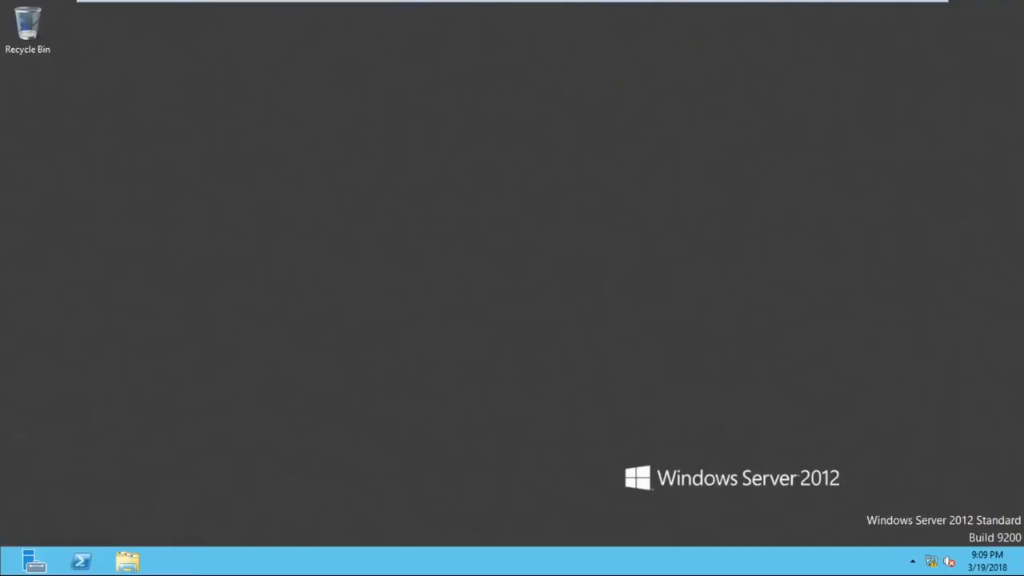
- Enable the Computer, User's Files, Network and Control Panel desktop icons and apply the settings
click(132, 170)
click(243, 168)
click(137, 192)
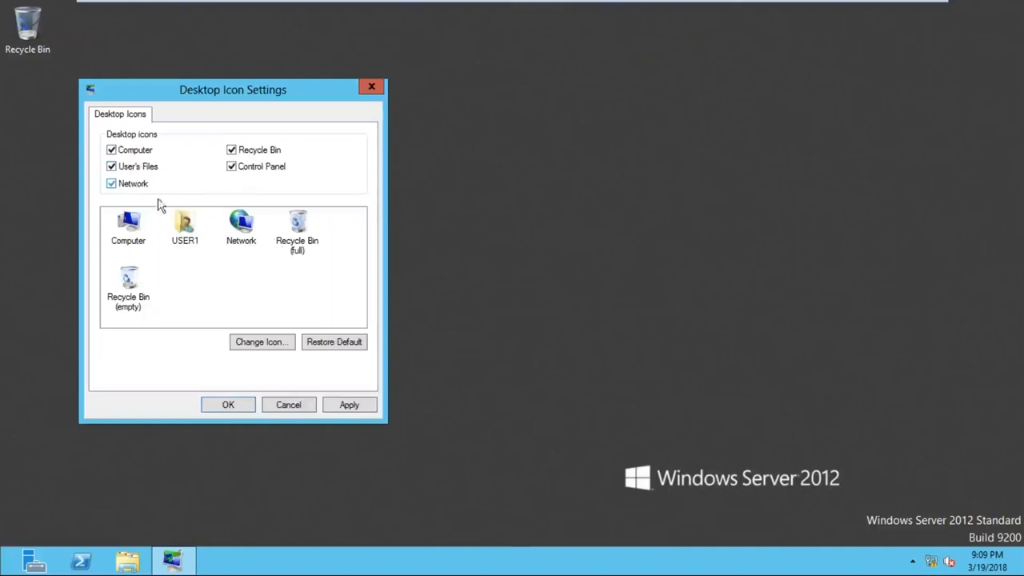
click(245, 398)
- Bring up the security options on SYS2 and sign out USER1
key(ctrl+alt)
mouse_move(393, 24)
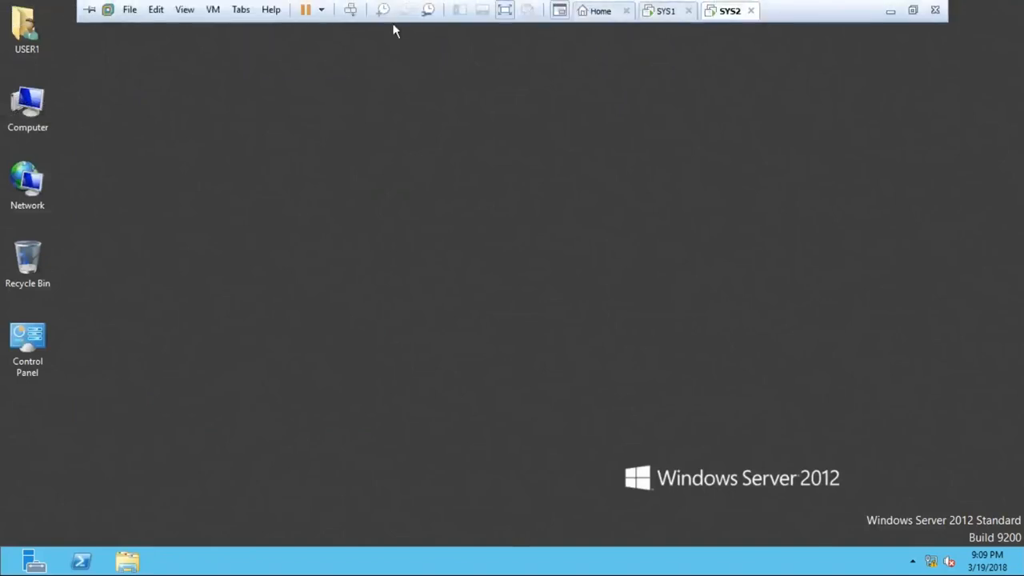
click(350, 10)
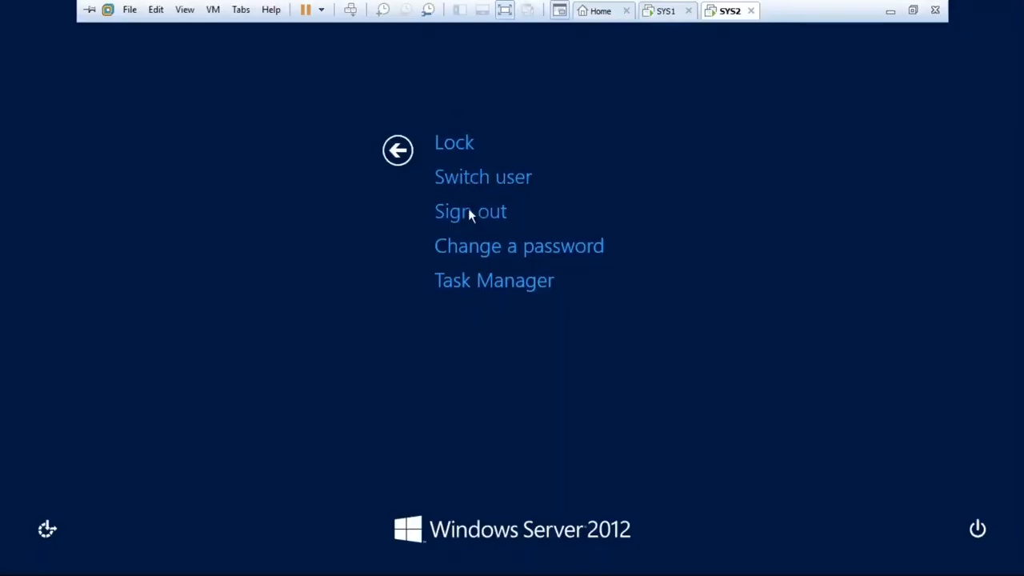
click(469, 210)
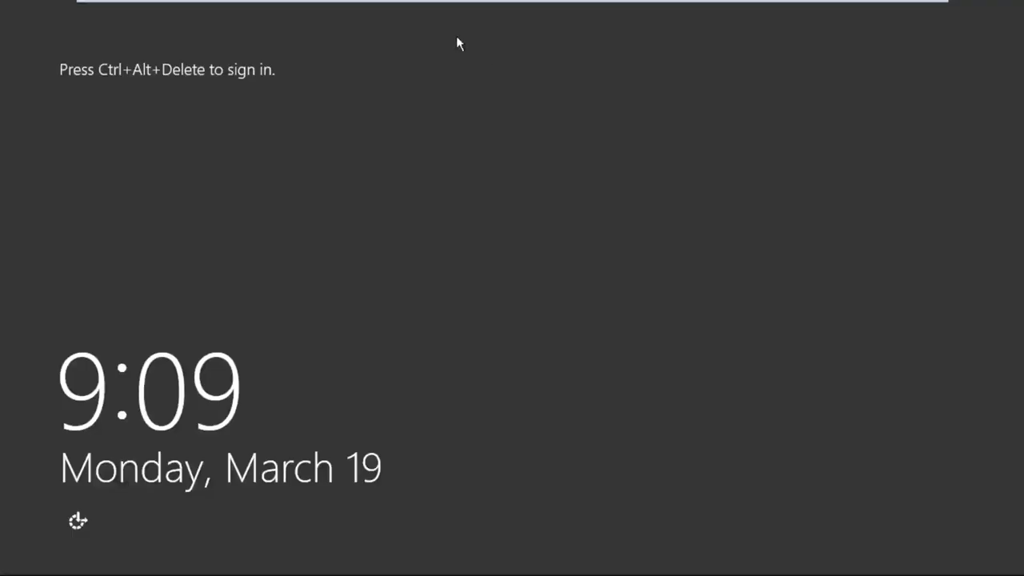
- Open the SYS2 sign-in form for another ZOOM domain user and enter the account's user name
mouse_move(444, 3)
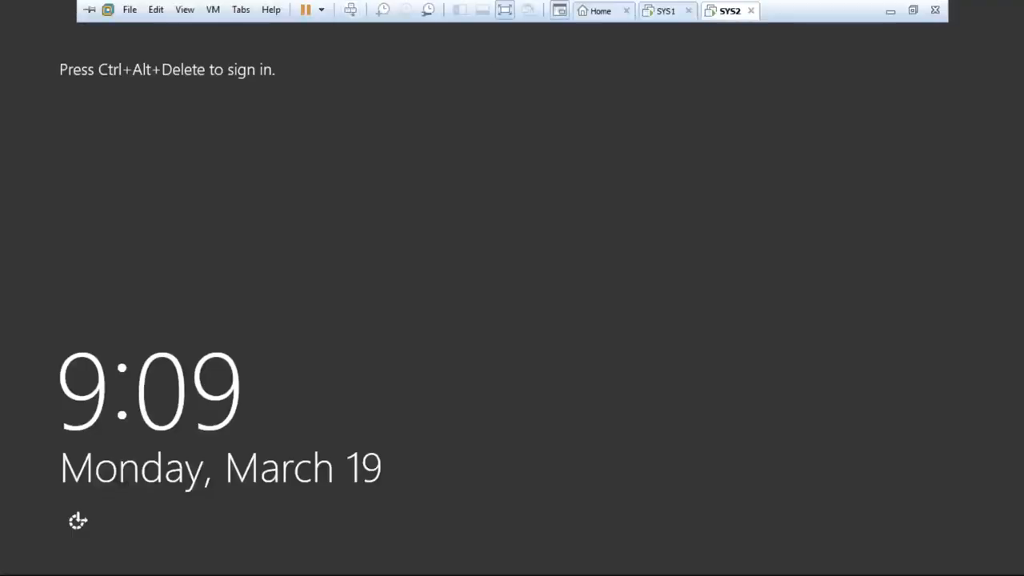
click(352, 13)
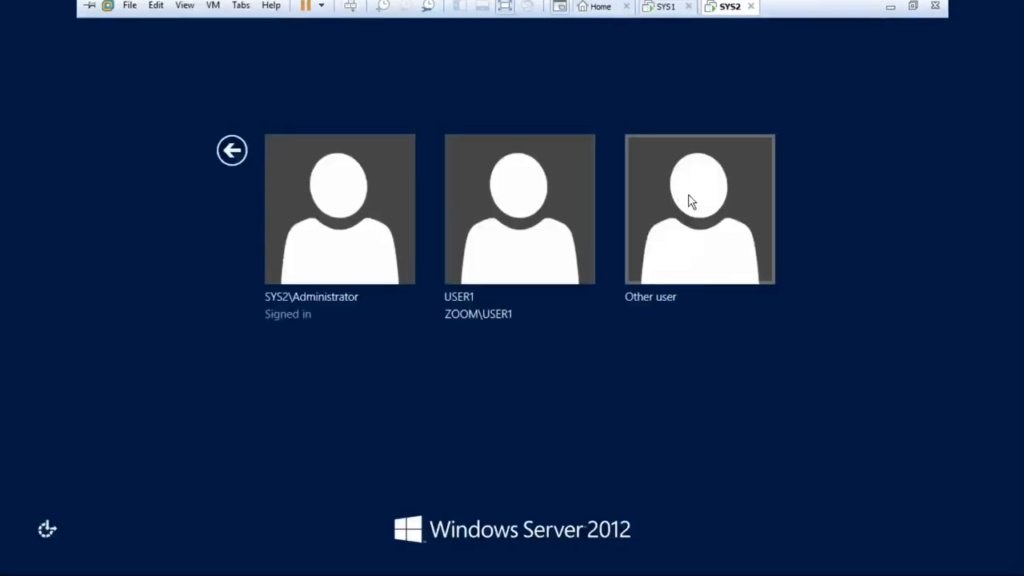
click(704, 200)
text(john)
key(Tab)
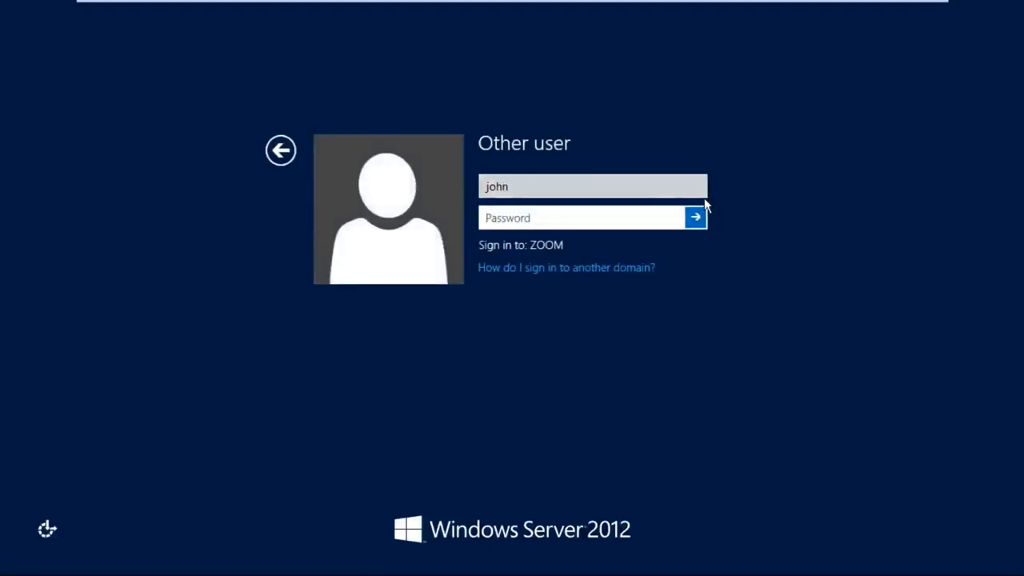
- Try to sign in with the re-entered account password and minimize the virtual machine window
text(••••)
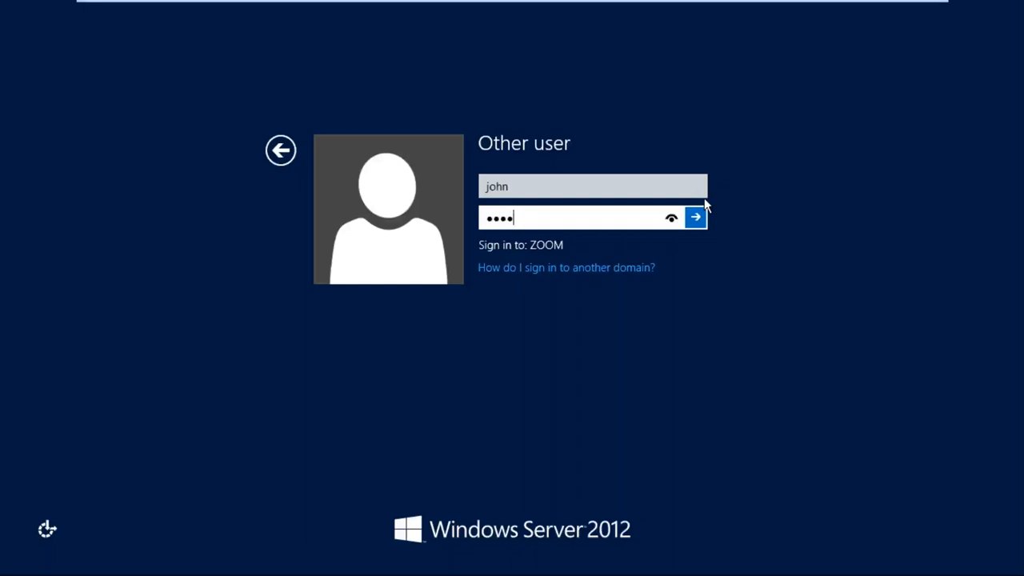
key(BackSpace)
key(BackSpace)
key(BackSpace)
key(BackSpace)
text(•••••••••••••••)
key(Return)
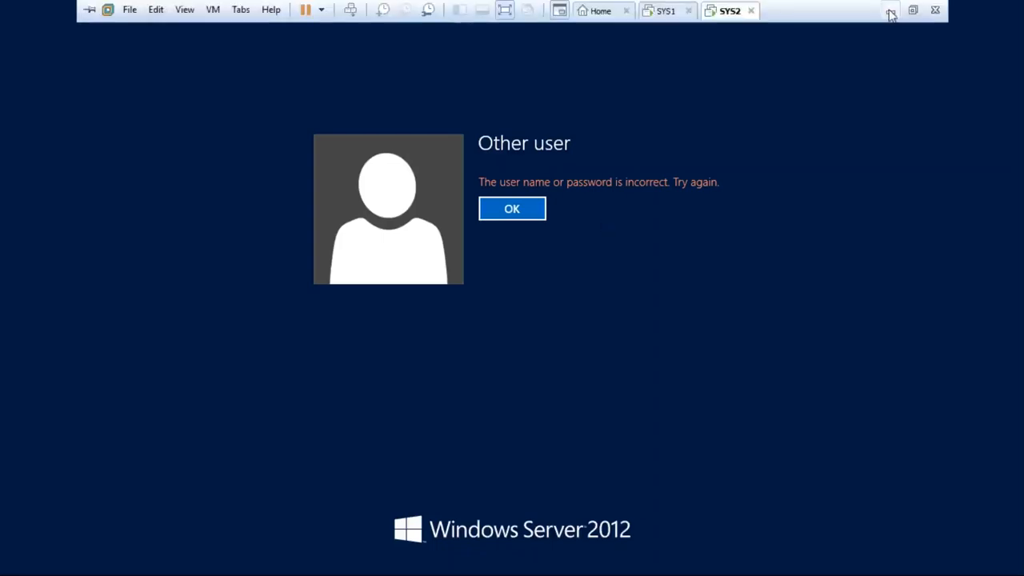
click(891, 12)
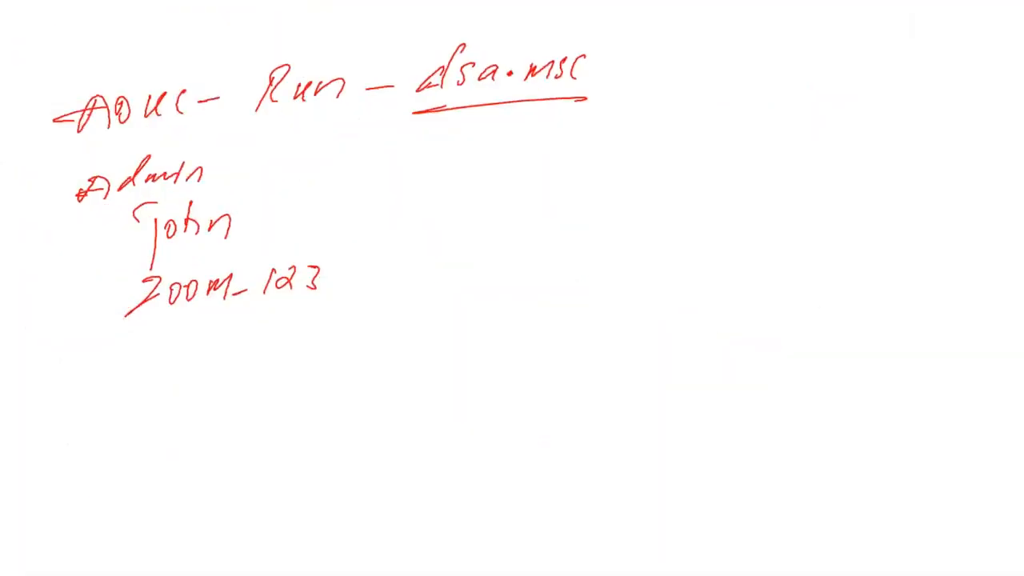
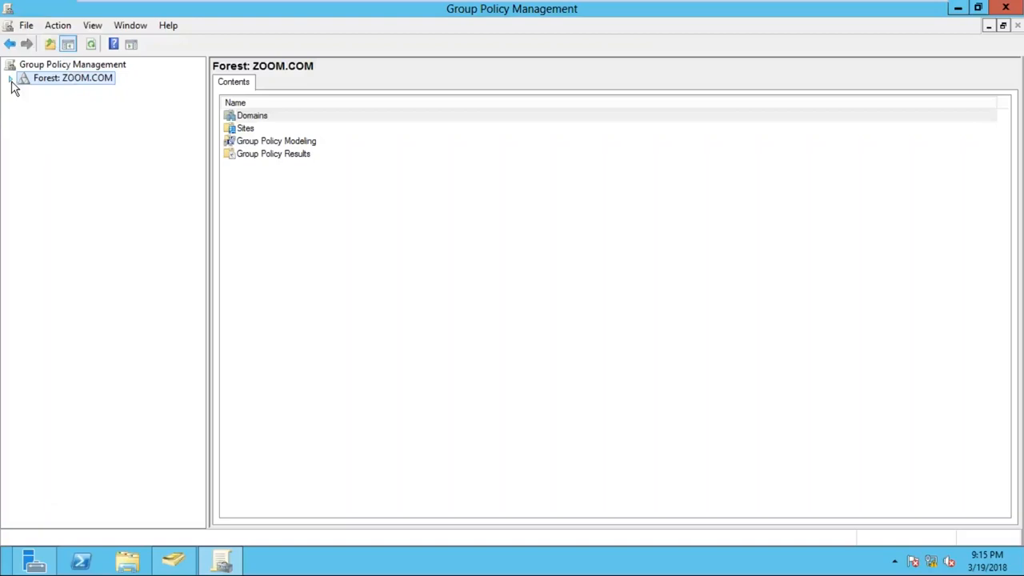
- Expand the ZOOM.COM forest and its Domains container to list the policy items under the ZOOM.COM domain
click(11, 78)
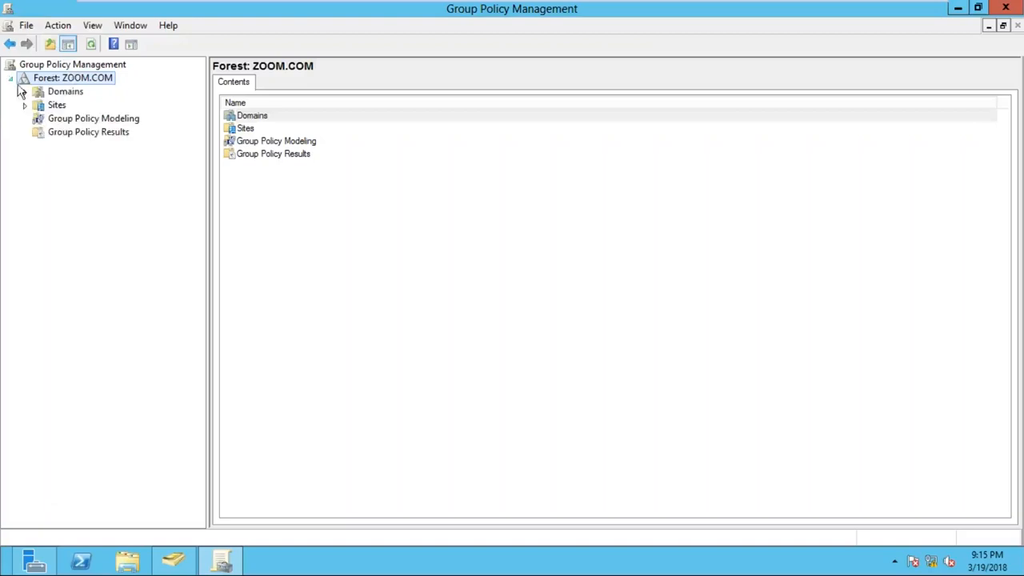
click(64, 93)
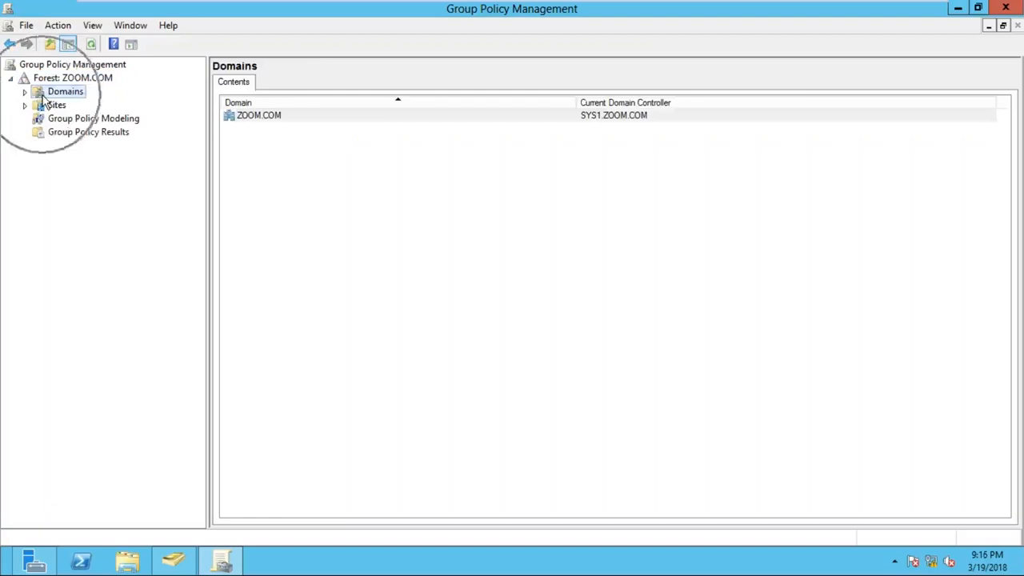
double_click(42, 94)
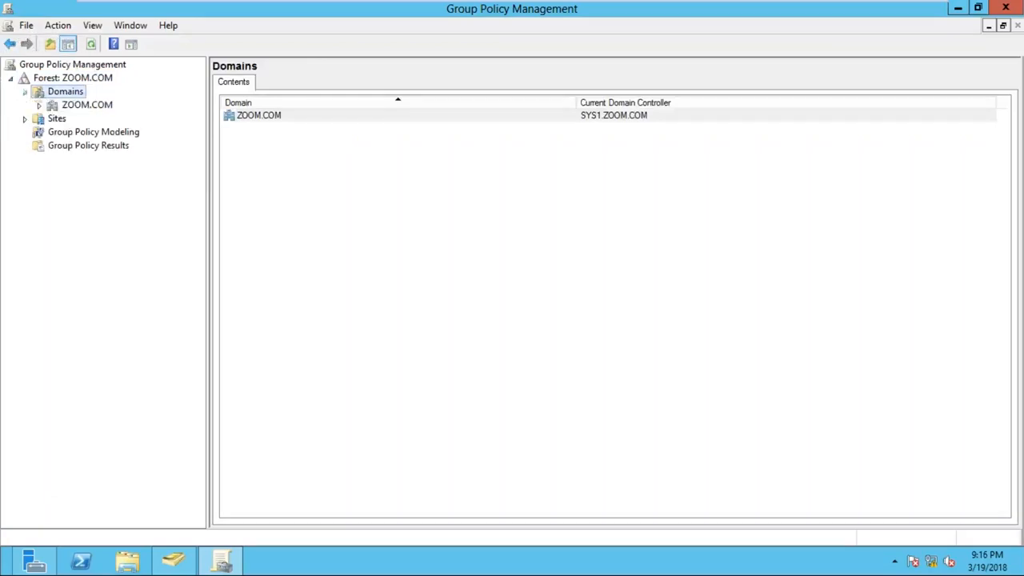
click(84, 108)
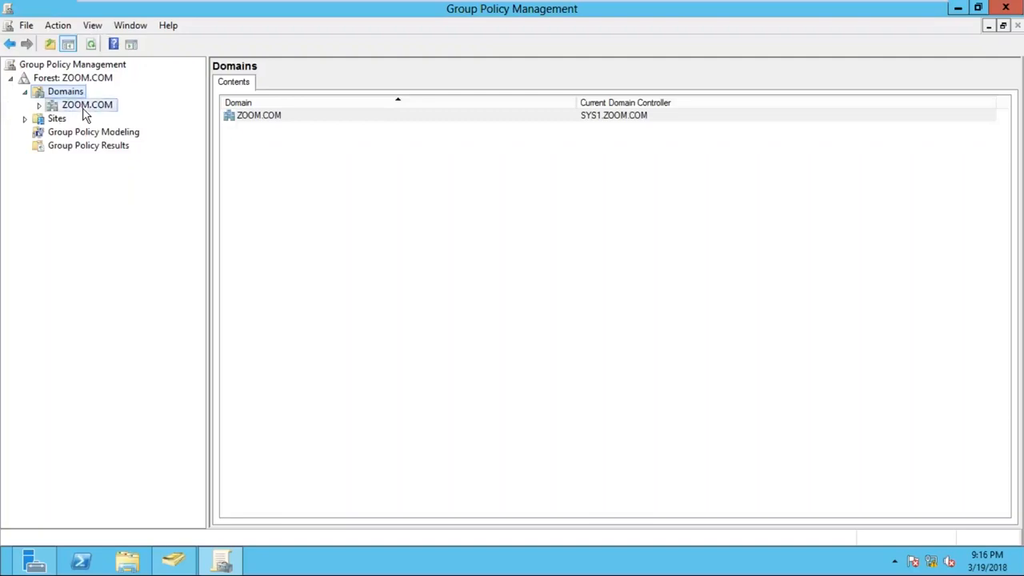
click(40, 106)
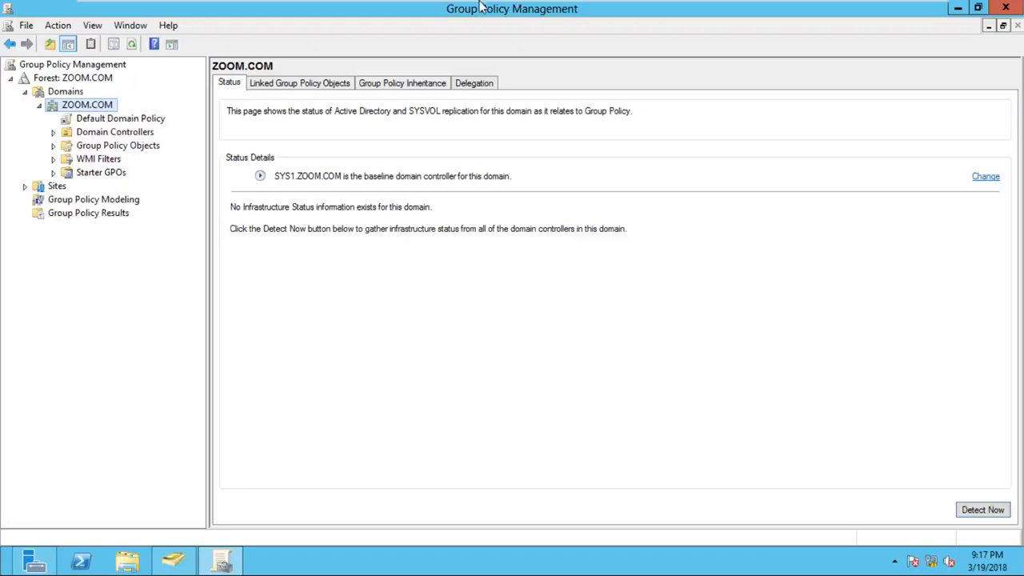
mouse_move(482, 6)
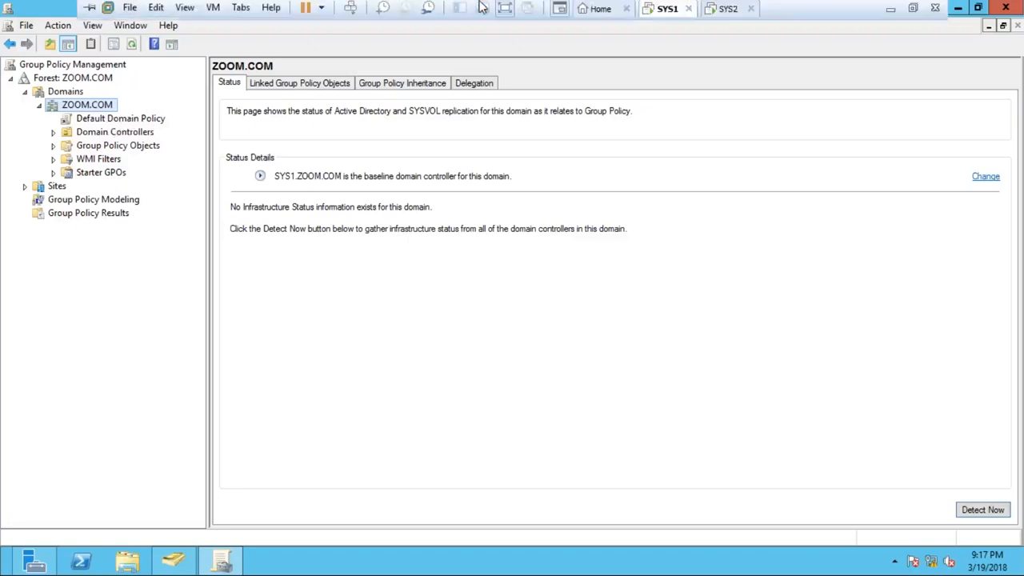
click(890, 11)
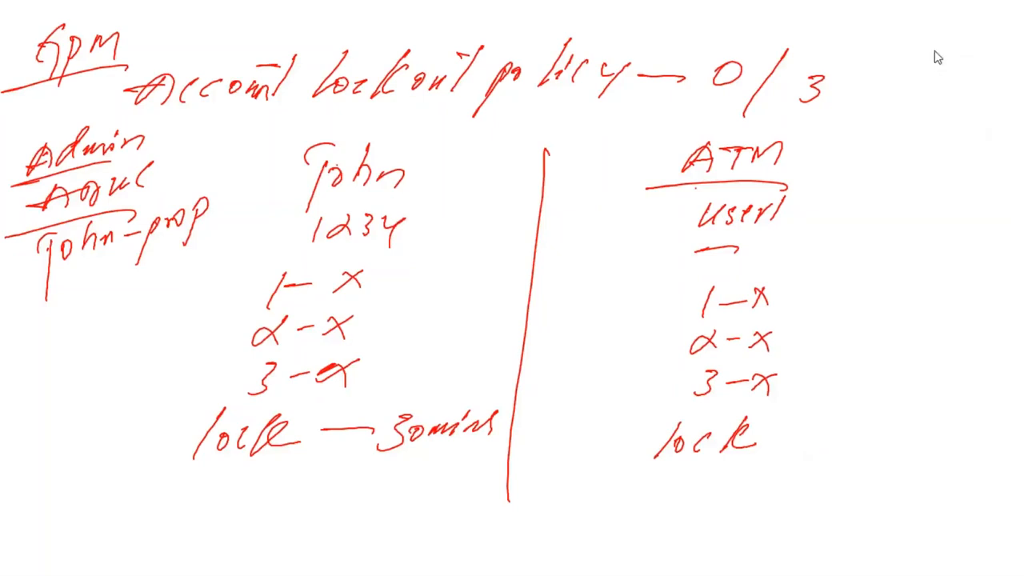
key(alt+Tab)
key(alt+Tab)
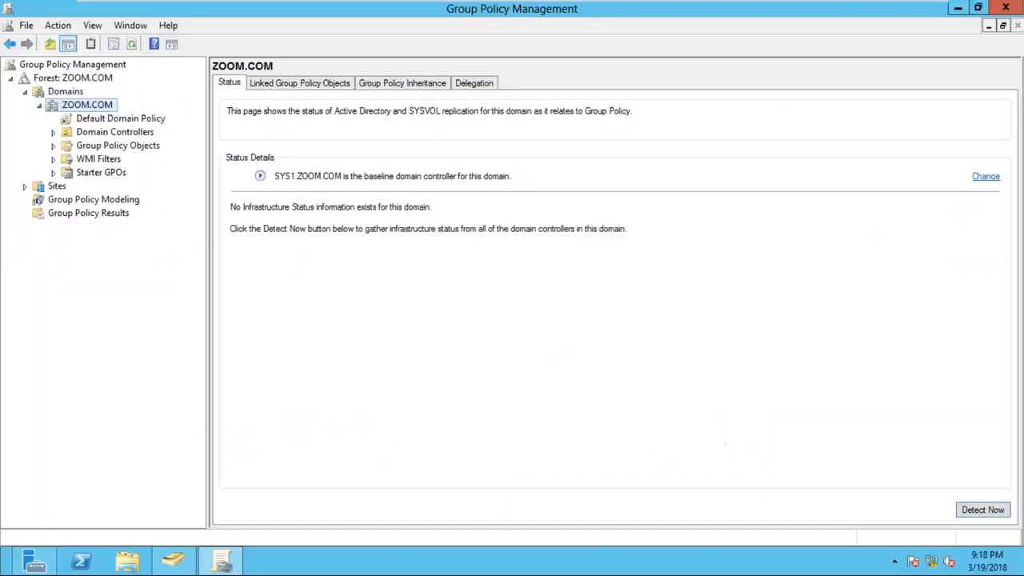
- Open the Default Domain Policy for editing in a maximized editor, suppressing future GPO link notices
click(119, 122)
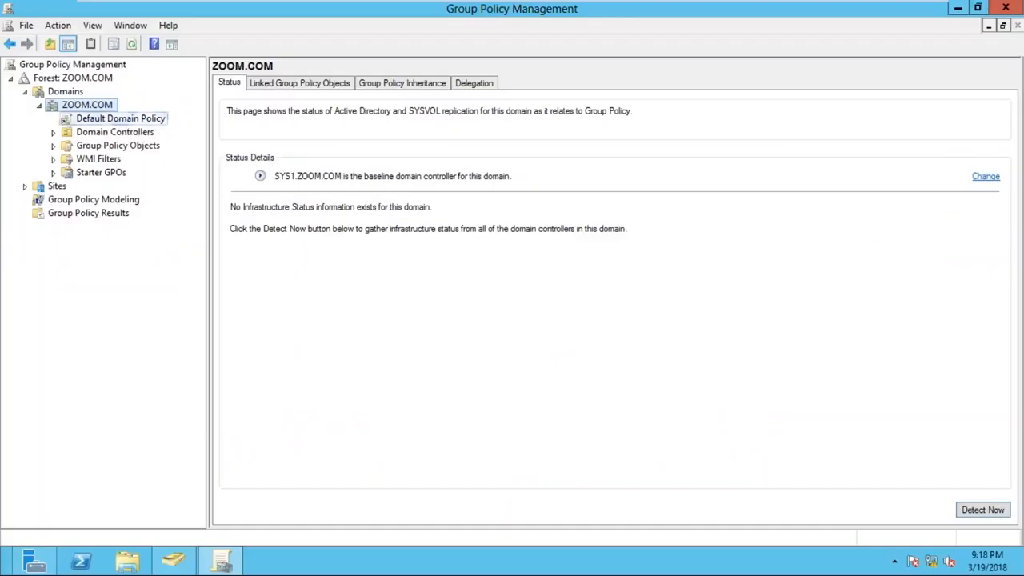
click(483, 311)
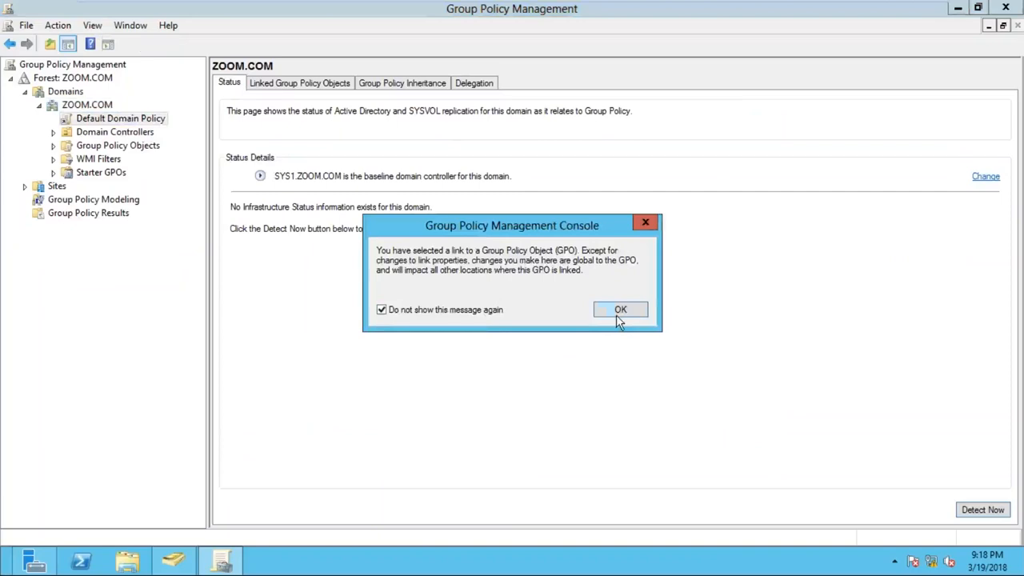
click(617, 312)
right_click(161, 122)
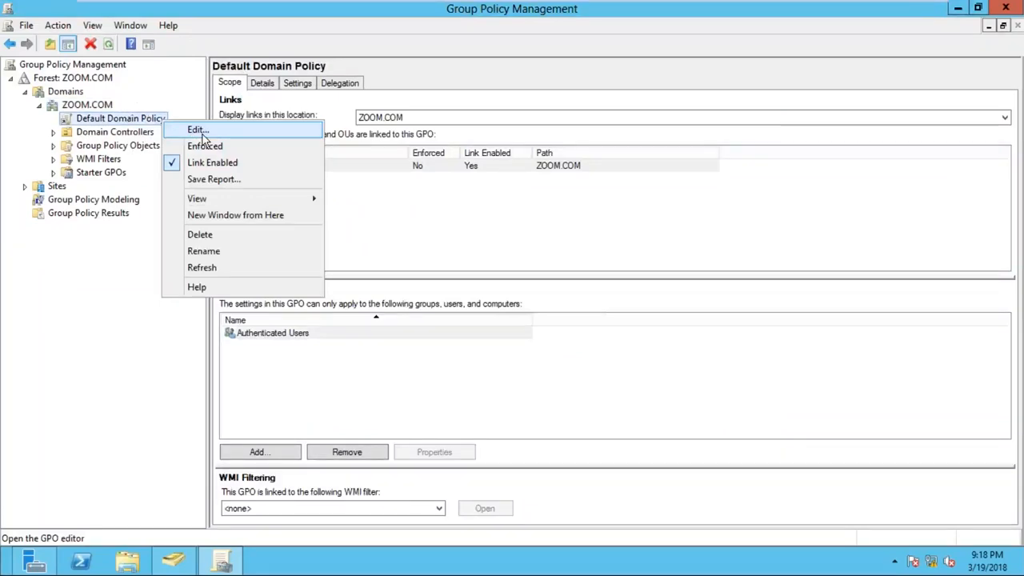
click(198, 131)
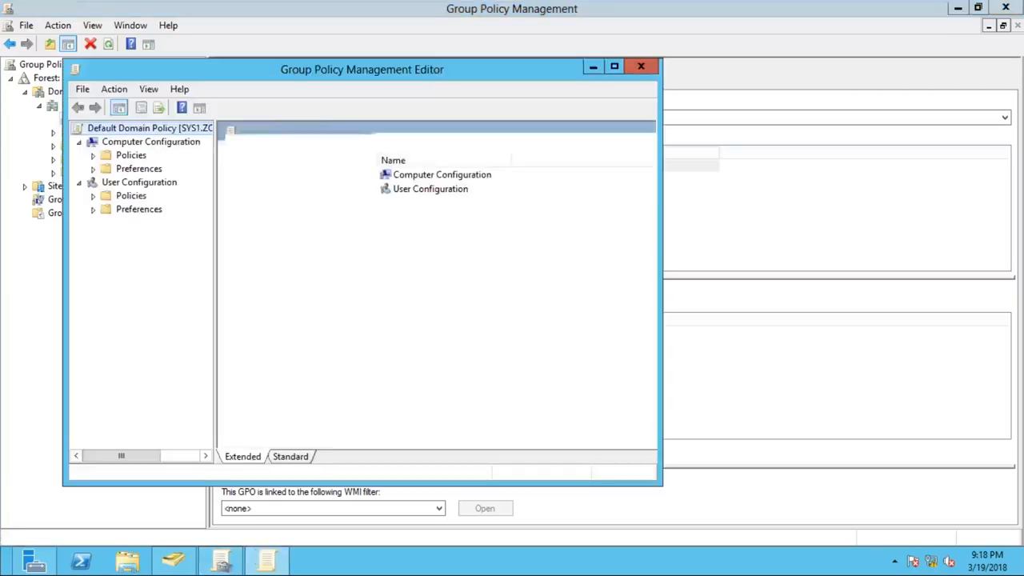
click(614, 66)
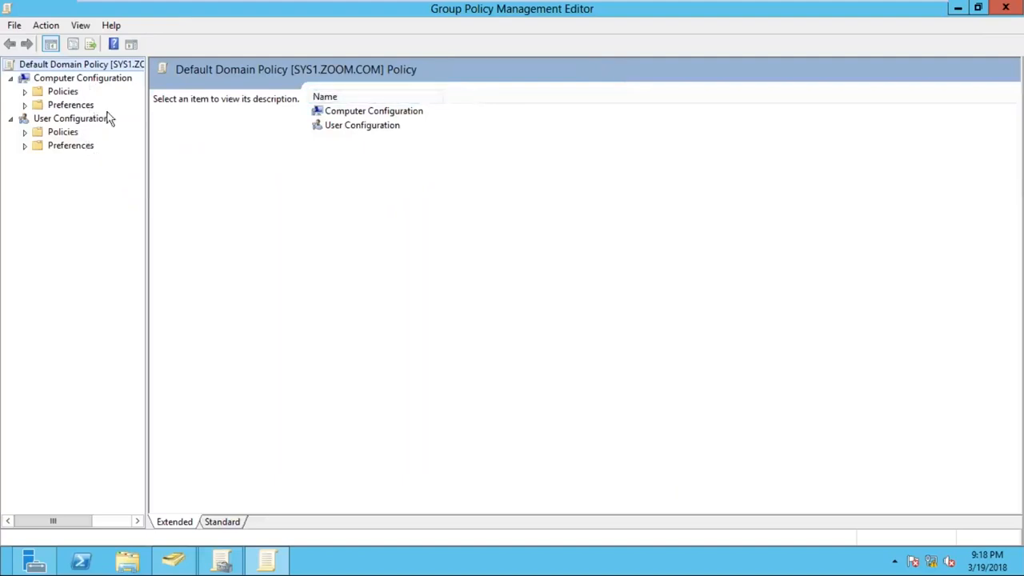
- Widen the policy tree and expand Policies and Windows Settings under Computer Configuration
key(ctrl)
key(ctrl)
click(98, 79)
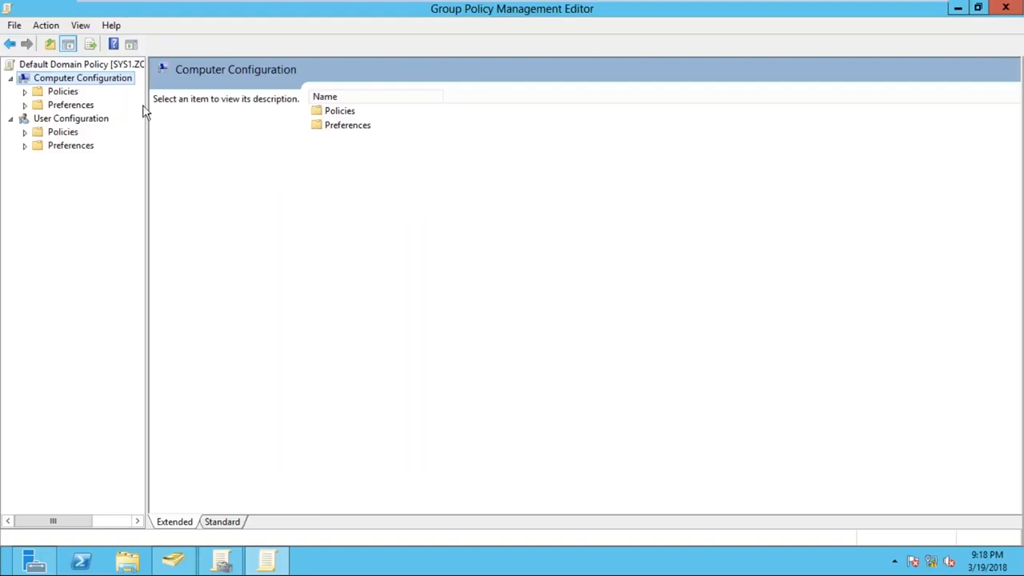
drag(146, 97, 226, 97)
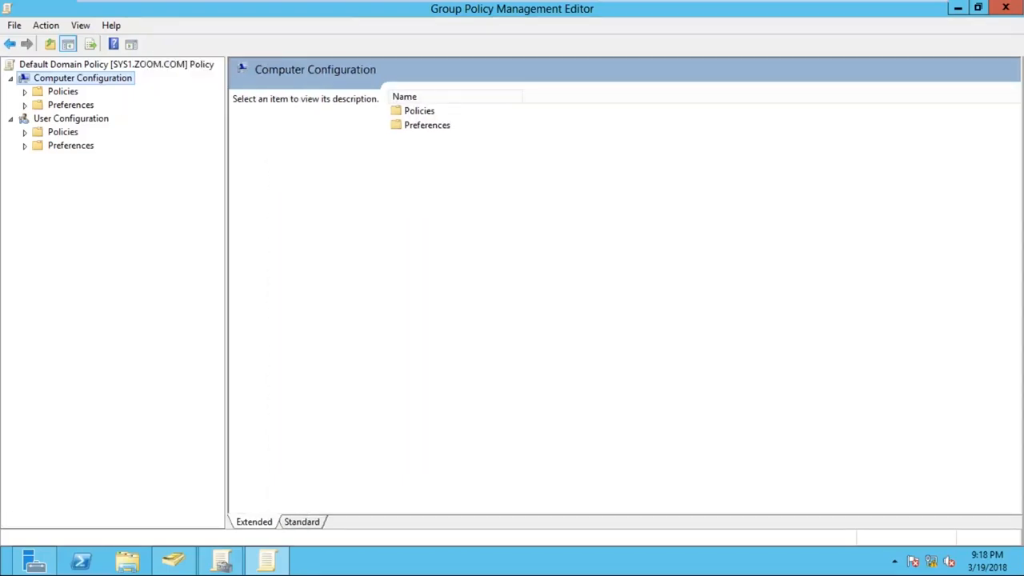
click(64, 92)
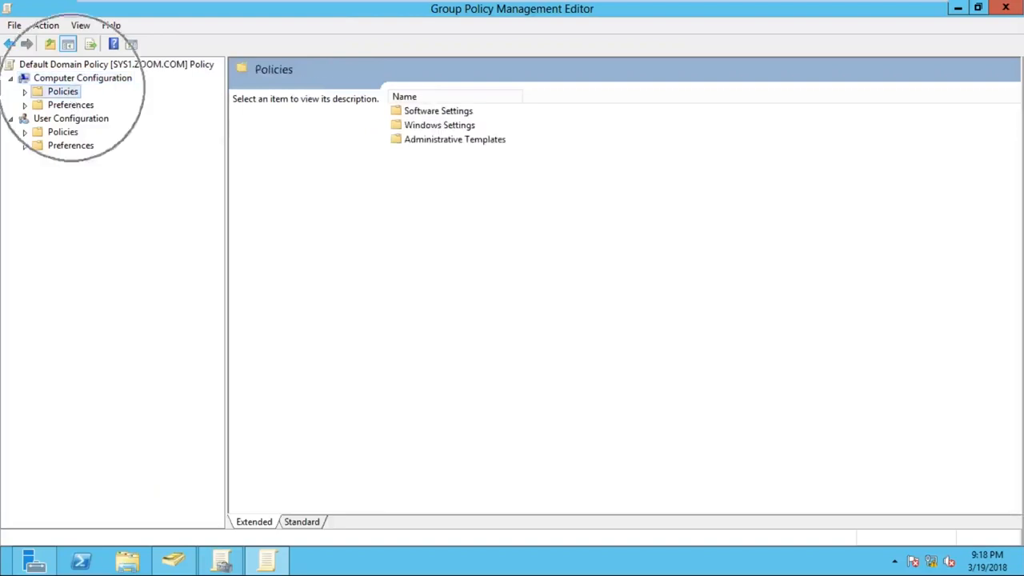
click(25, 92)
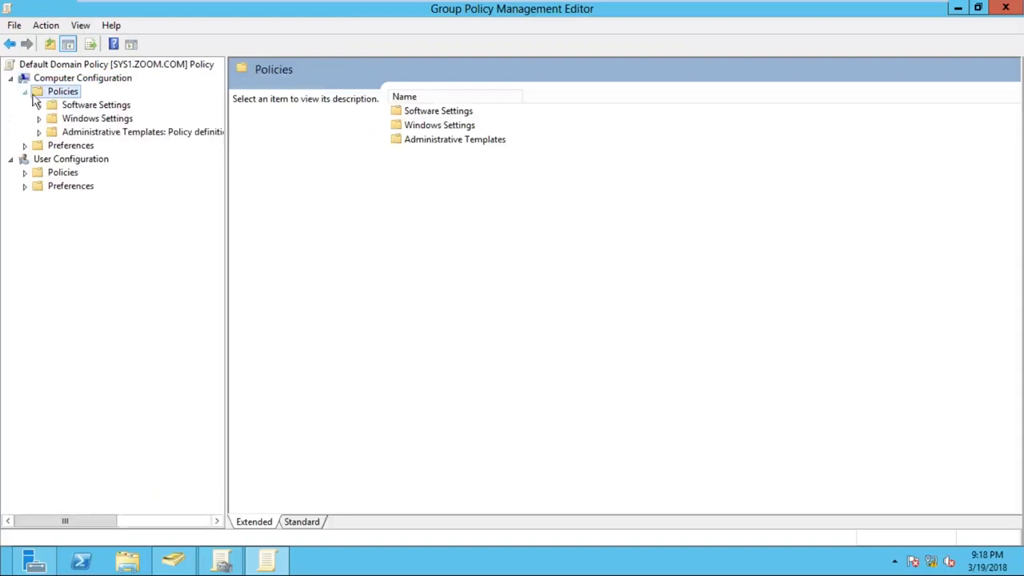
click(123, 120)
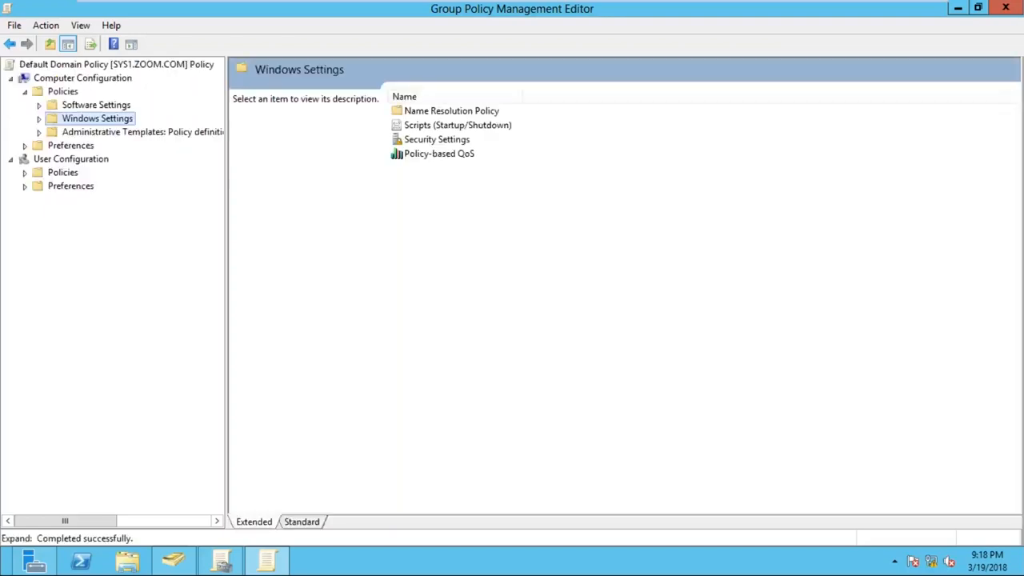
click(39, 119)
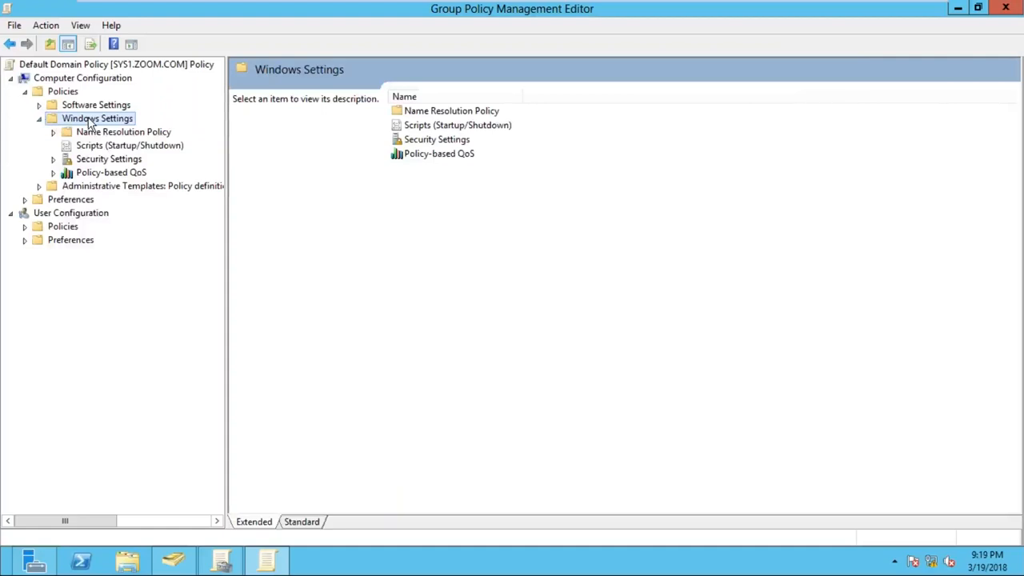
- Expand Security Settings and Account Policies, and display the Account Lockout Policy settings
click(113, 163)
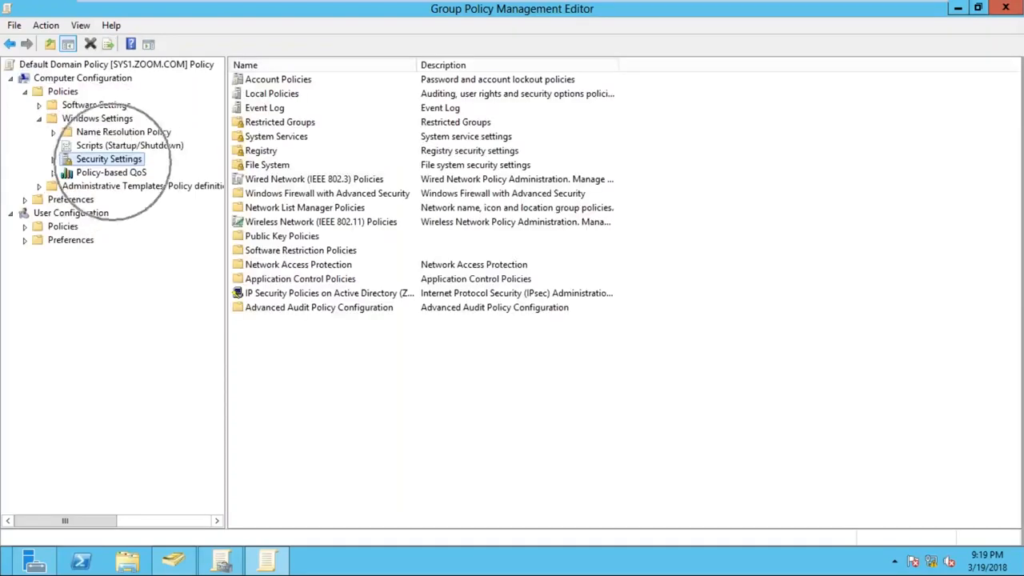
click(54, 159)
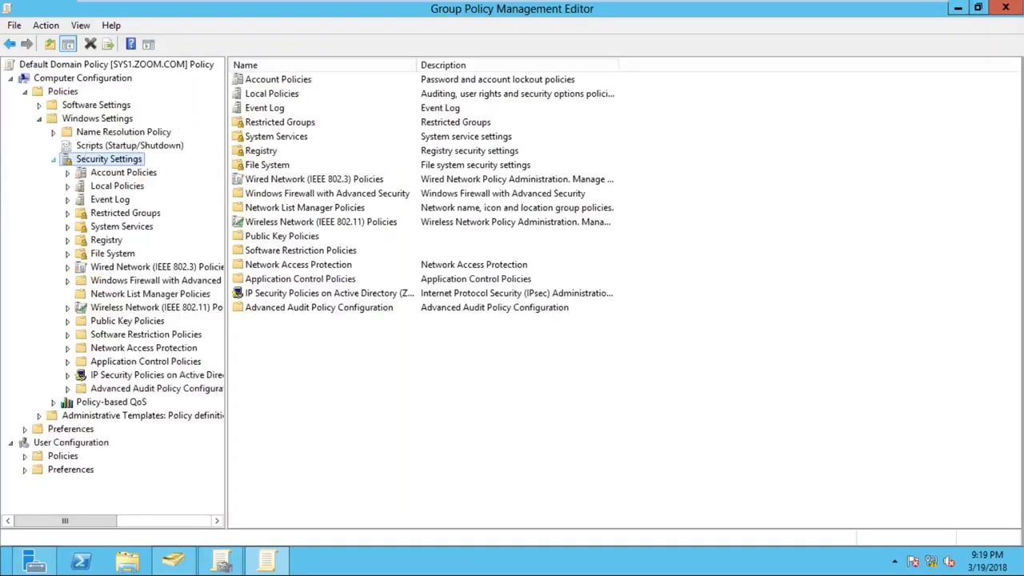
click(148, 177)
click(67, 173)
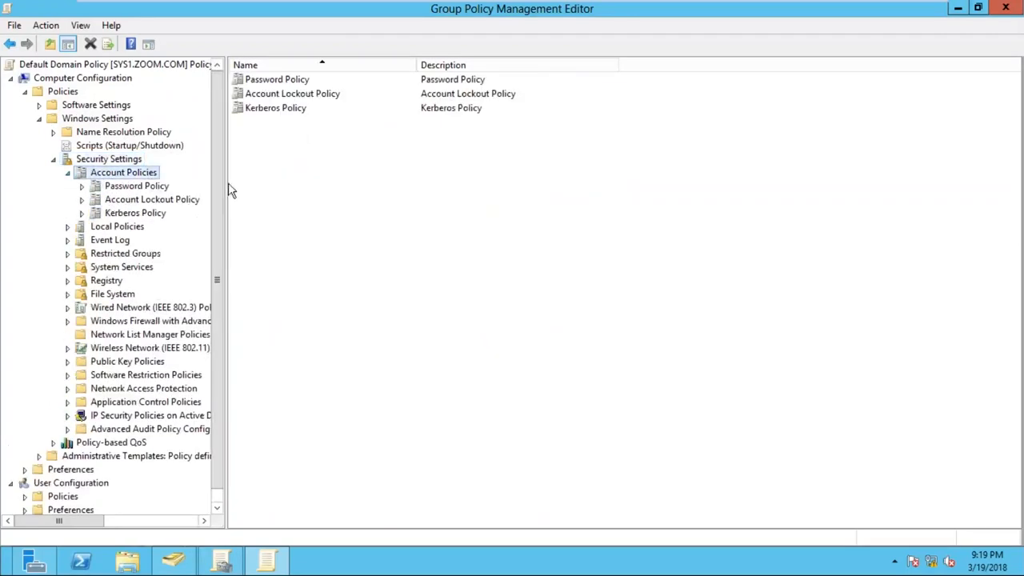
drag(226, 187, 297, 186)
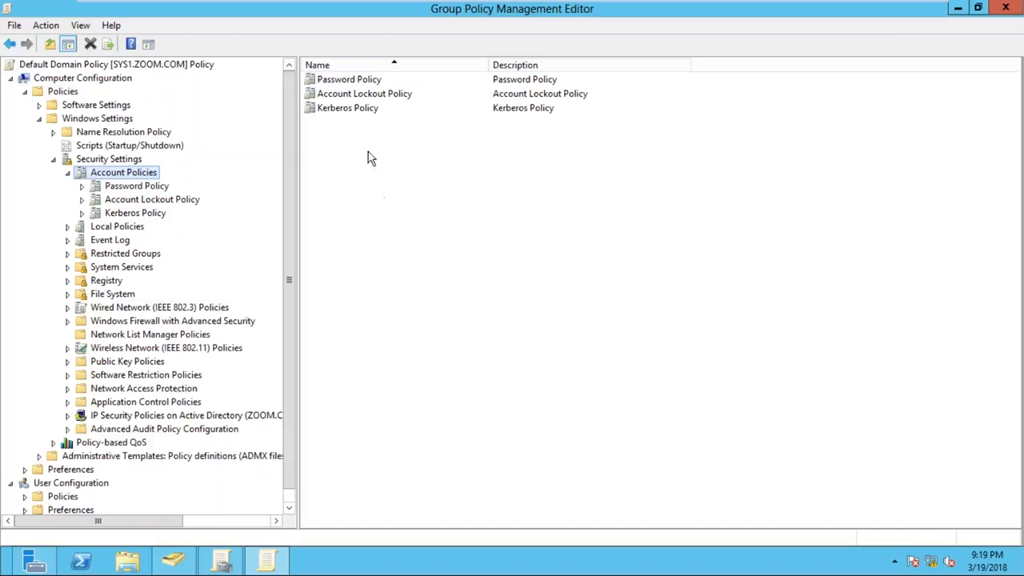
click(151, 202)
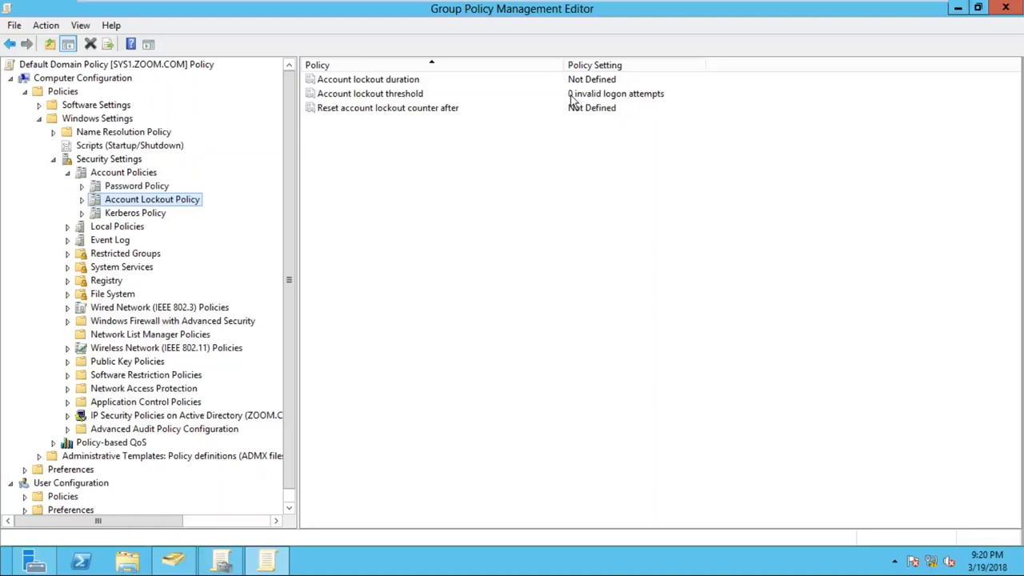
- Set the account lockout threshold to 3 invalid logon attempts, accept the suggested 30-minute lockout and reset values, and close the policy editor
click(422, 95)
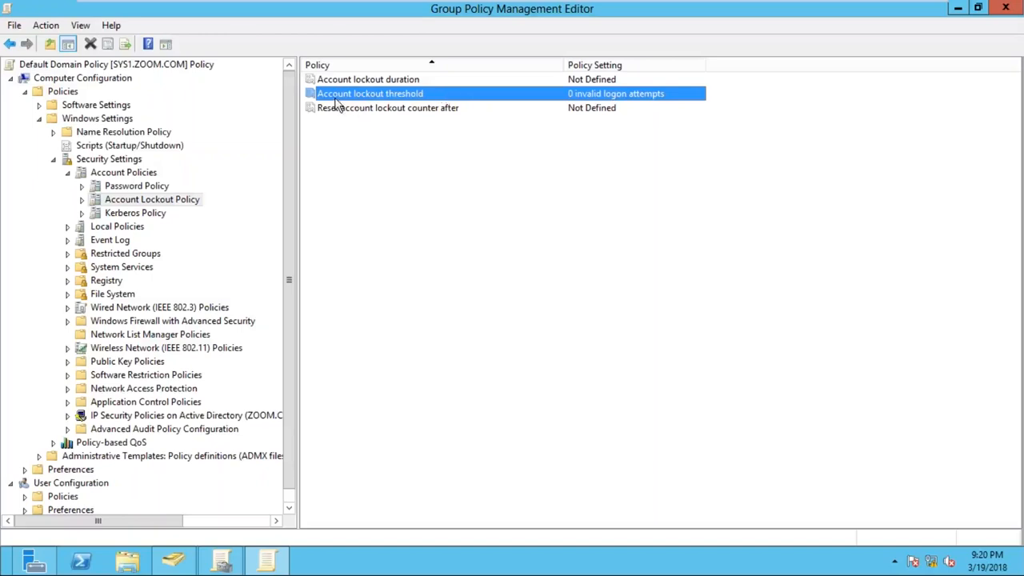
right_click(454, 96)
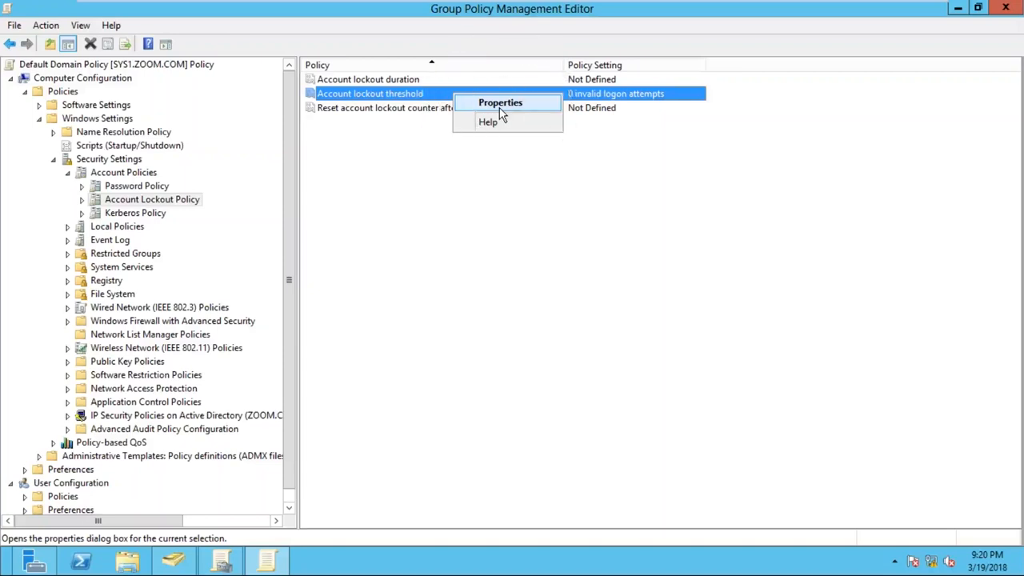
click(501, 104)
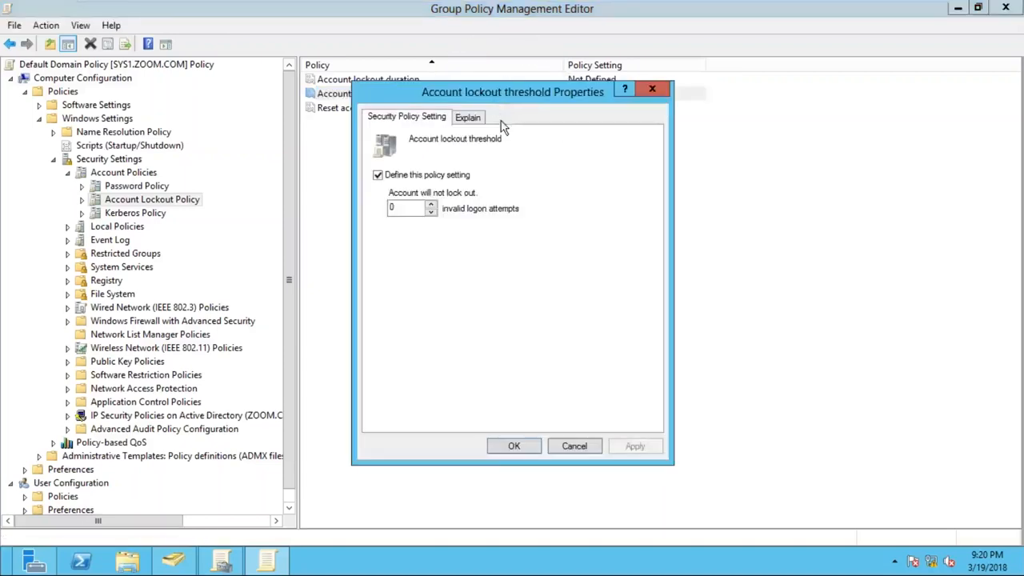
click(413, 208)
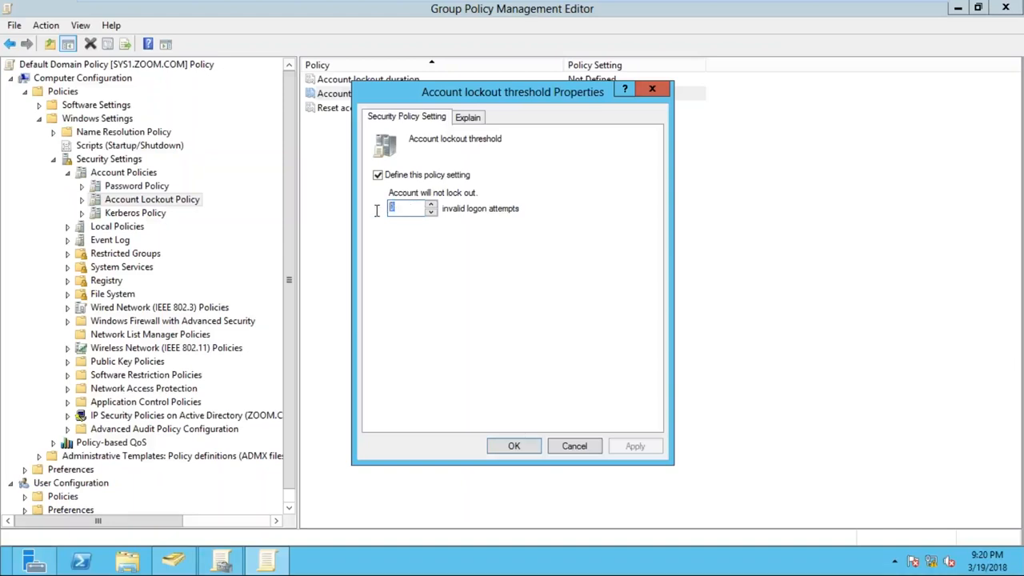
key(BackSpace)
text(3)
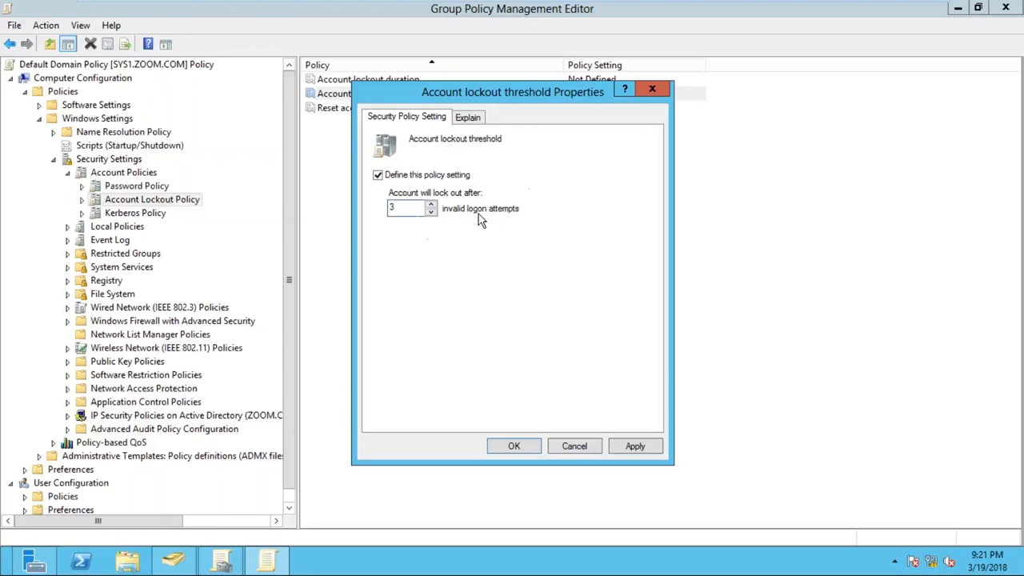
click(648, 449)
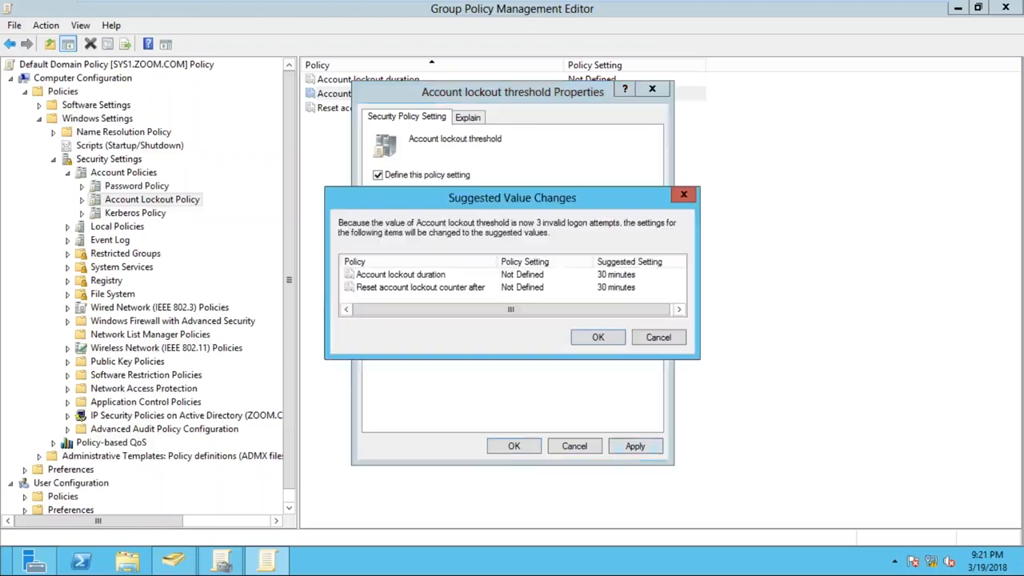
click(598, 338)
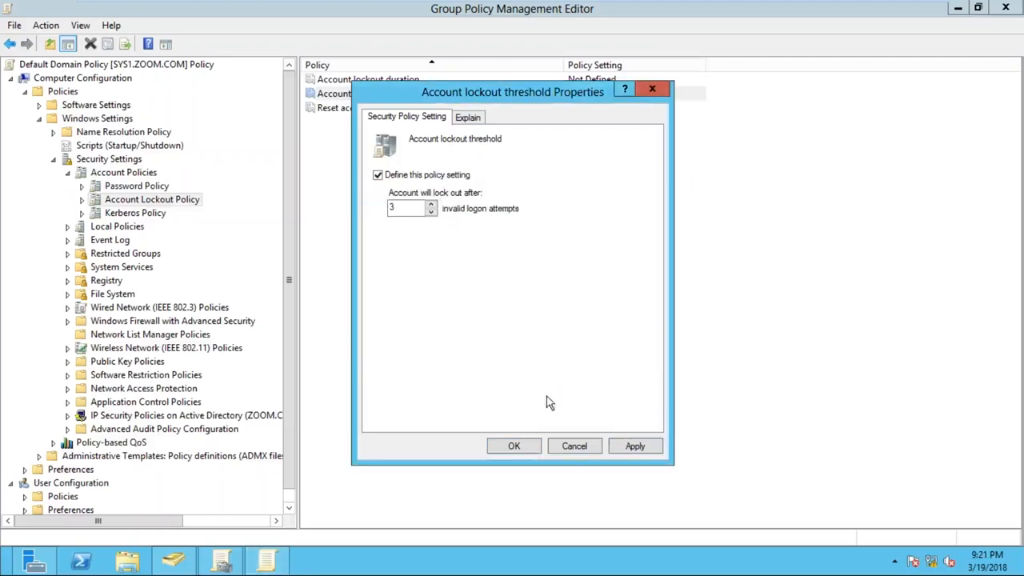
click(515, 452)
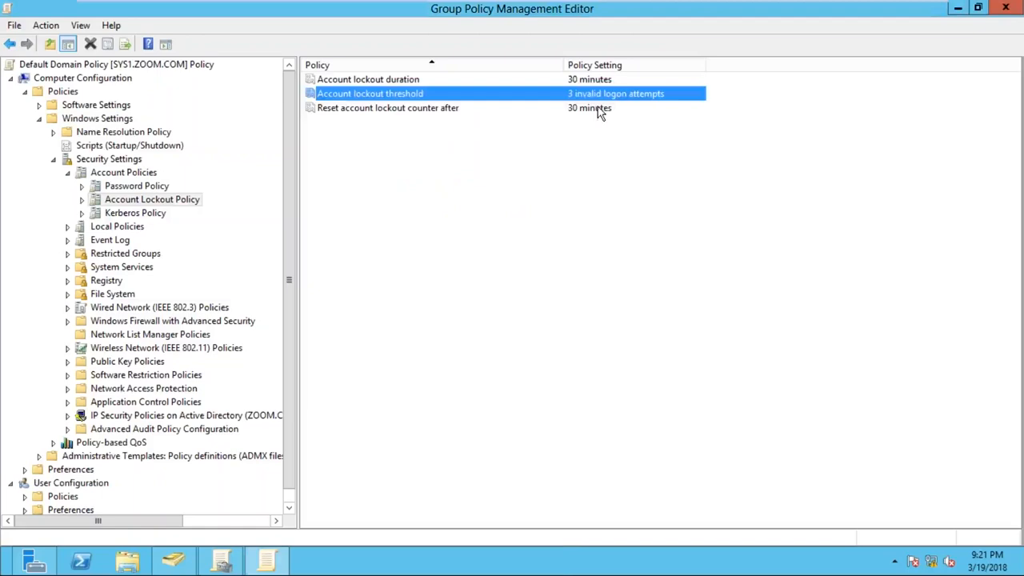
click(404, 136)
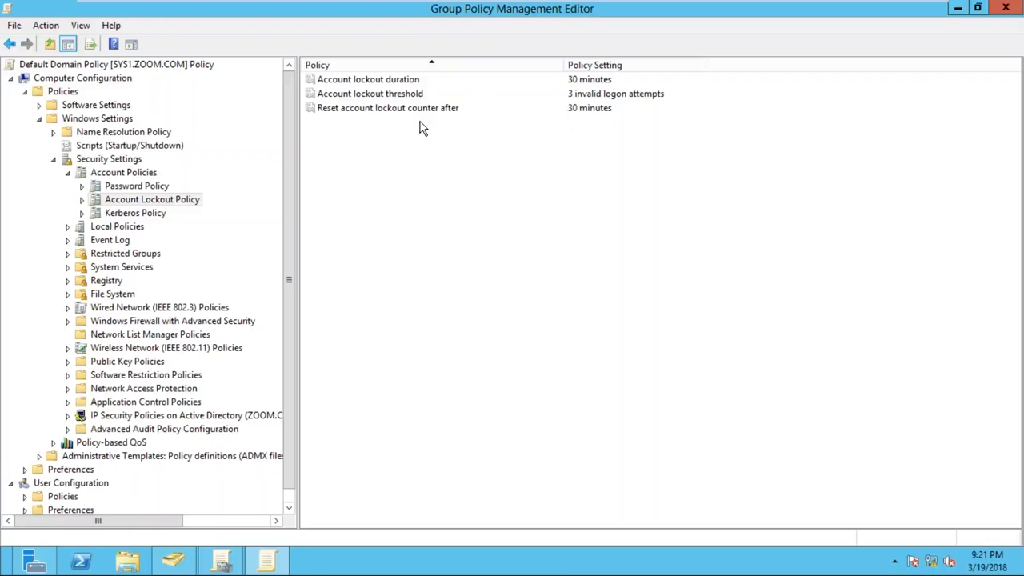
click(998, 9)
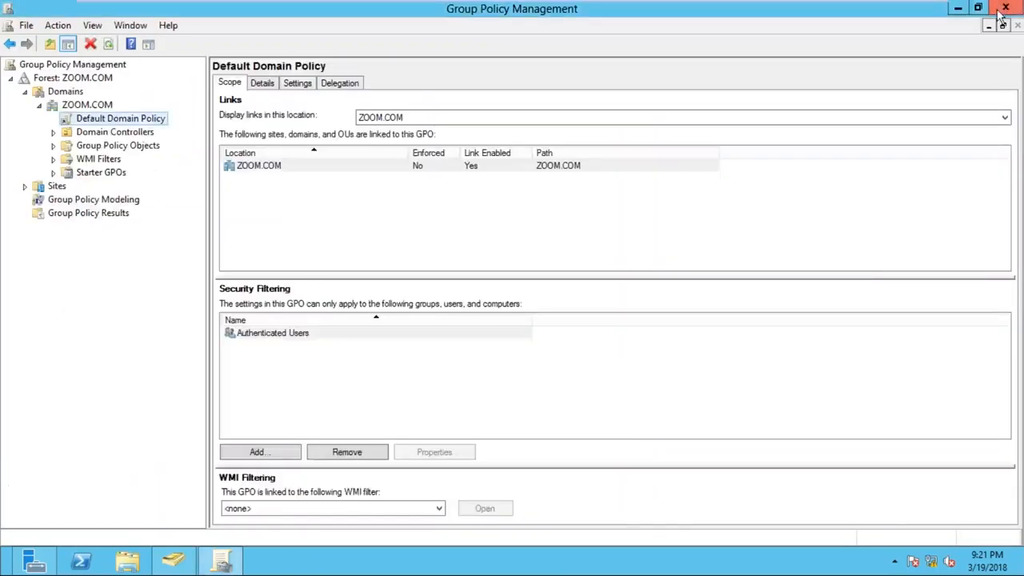
- Close the Group Policy Management console and return to the SYS1 desktop after viewing the handwritten lockout notes
click(1003, 9)
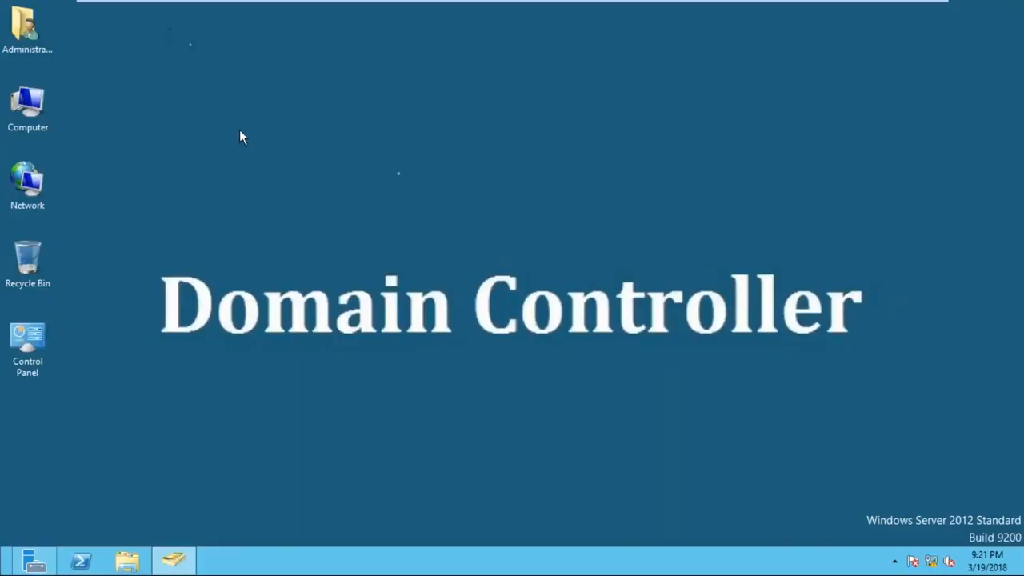
mouse_move(871, 2)
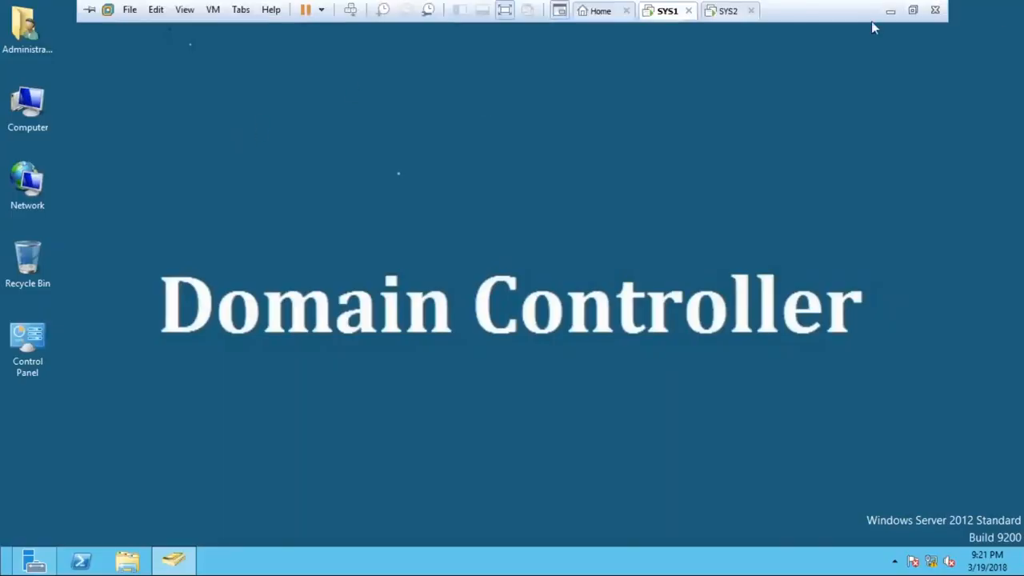
click(889, 13)
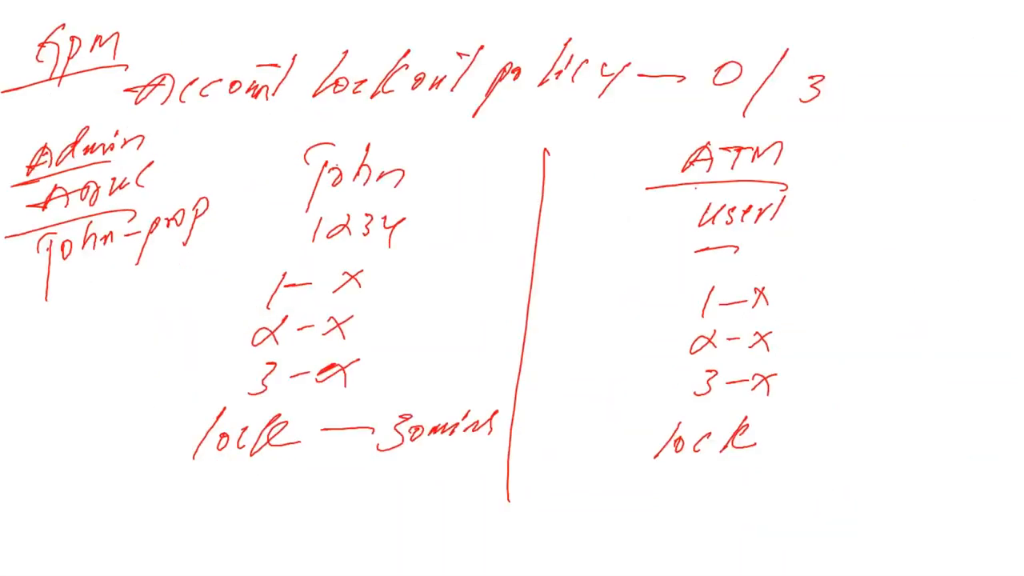
key(alt+Tab)
key(super+r)
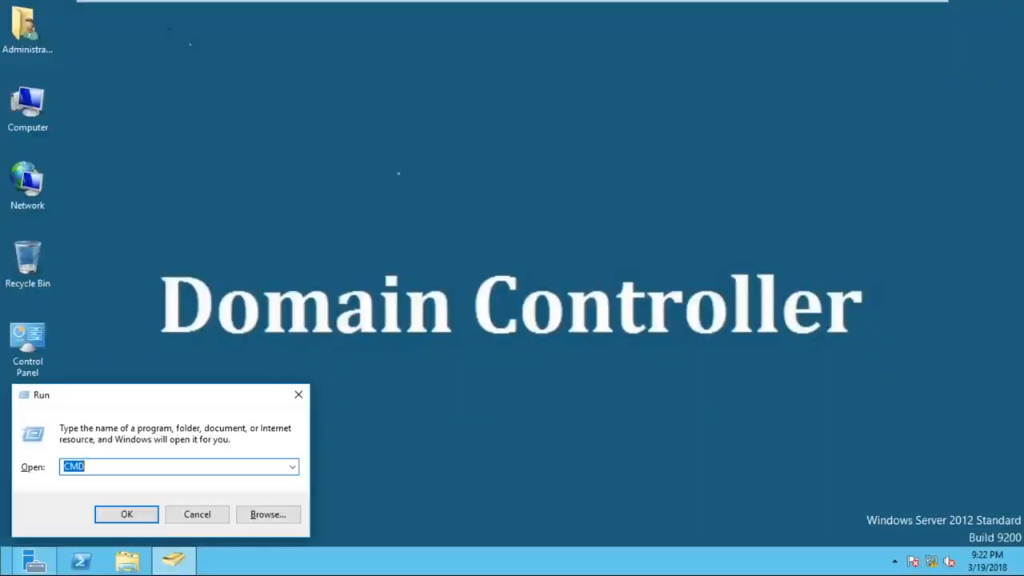
drag(148, 398, 394, 198)
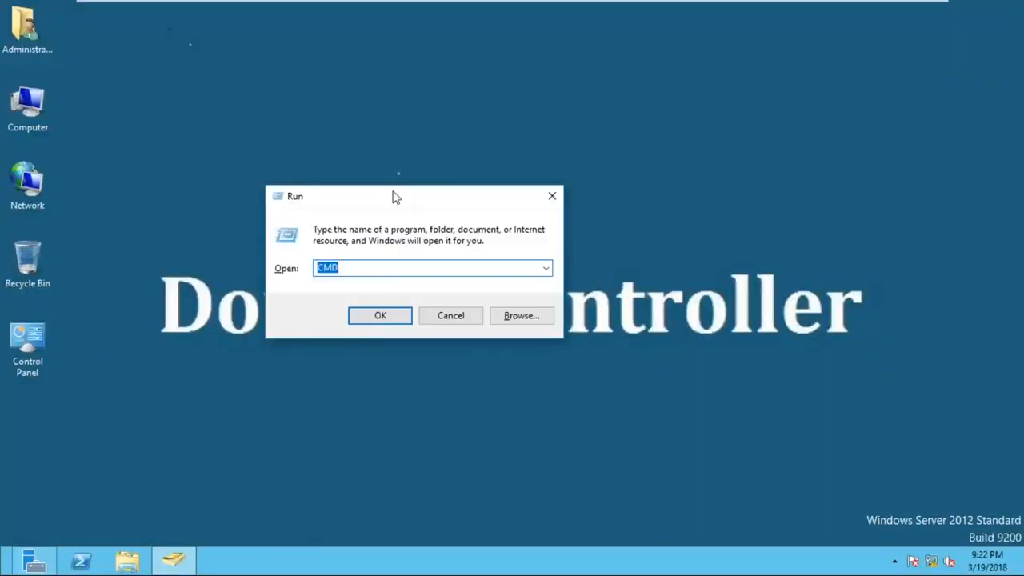
text(gp)
key(BackSpace)
key(BackSpace)
text(gp)
click(552, 196)
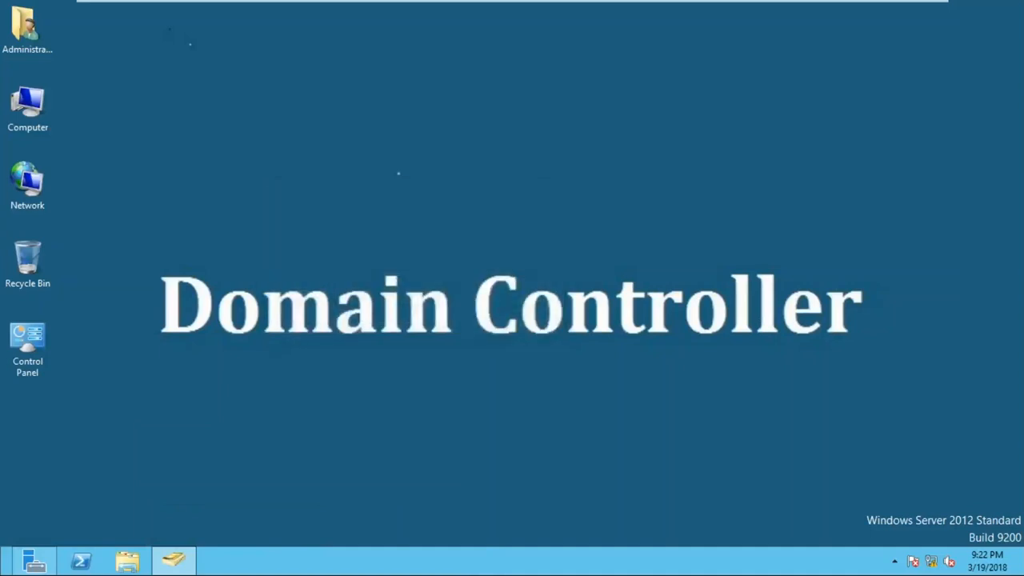
- Run GPUPDATE on the SYS1 domain controller to refresh group policy, and minimize the virtual machine window to show the handwritten notes
key(super+r)
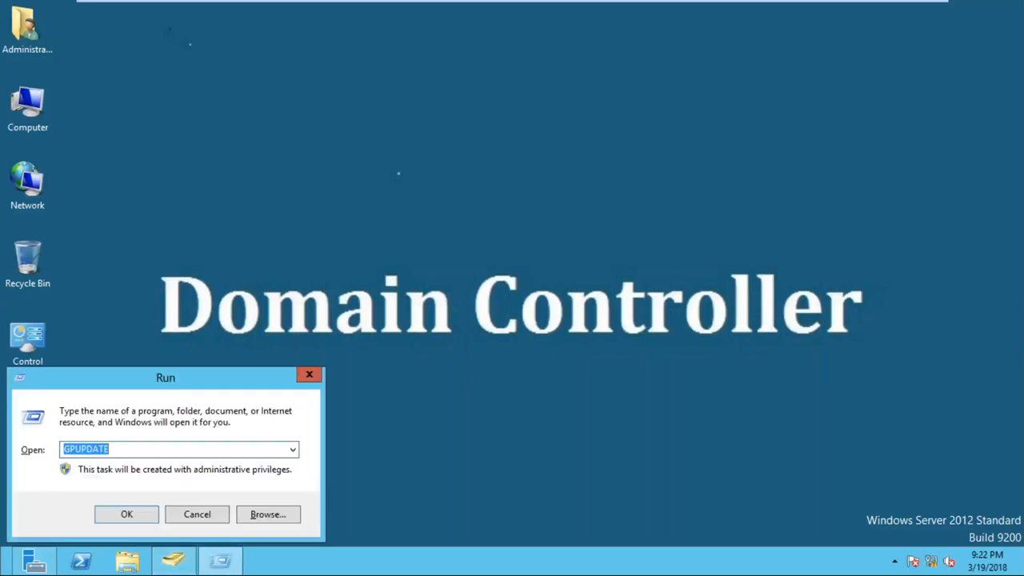
key(Return)
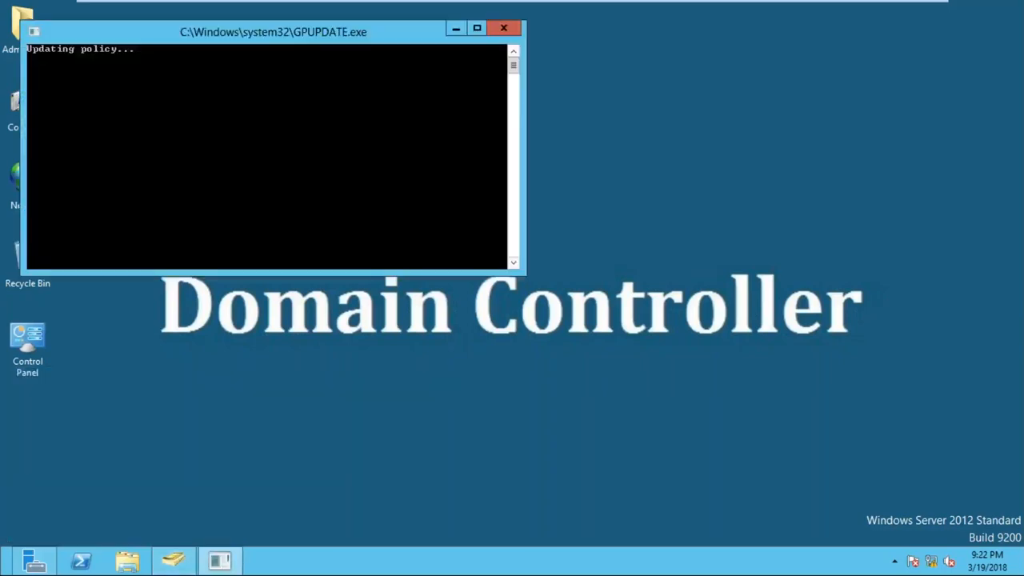
drag(365, 38, 408, 55)
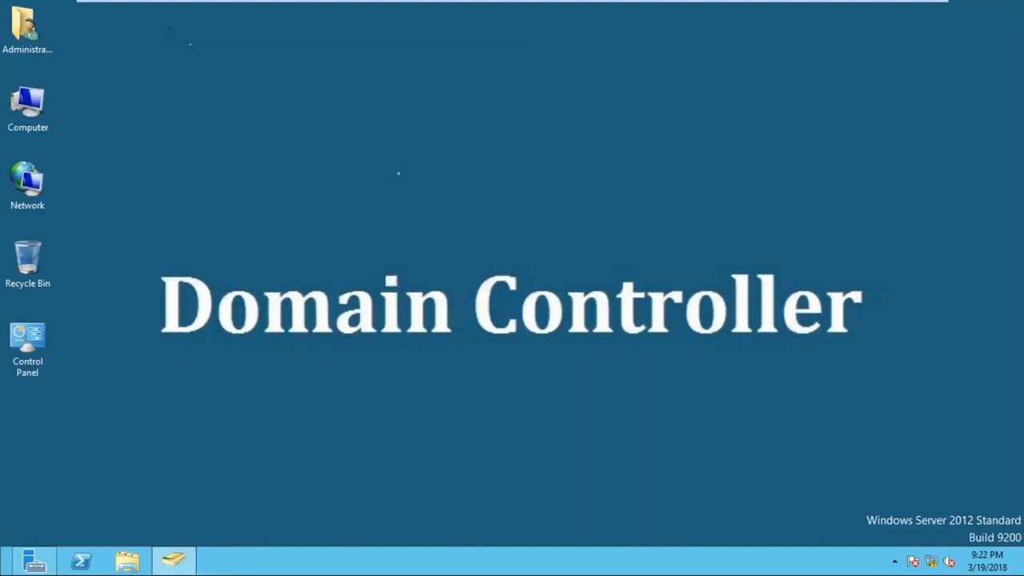
mouse_move(845, 11)
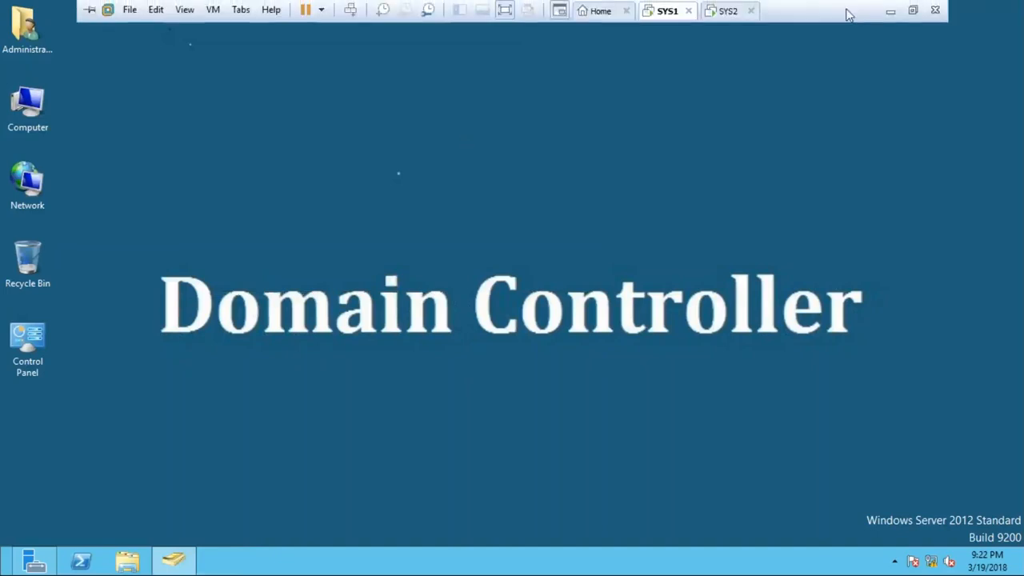
click(891, 11)
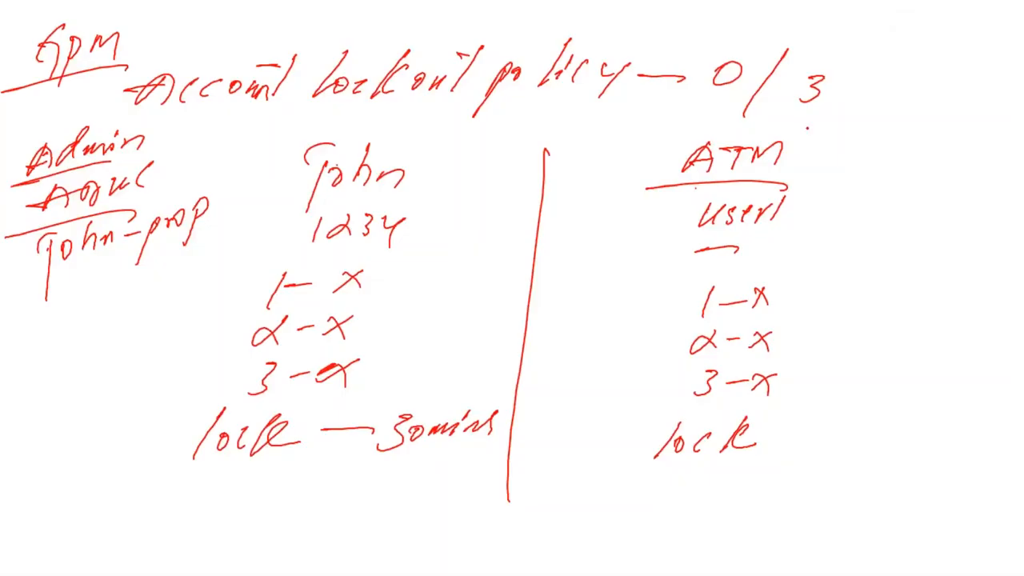
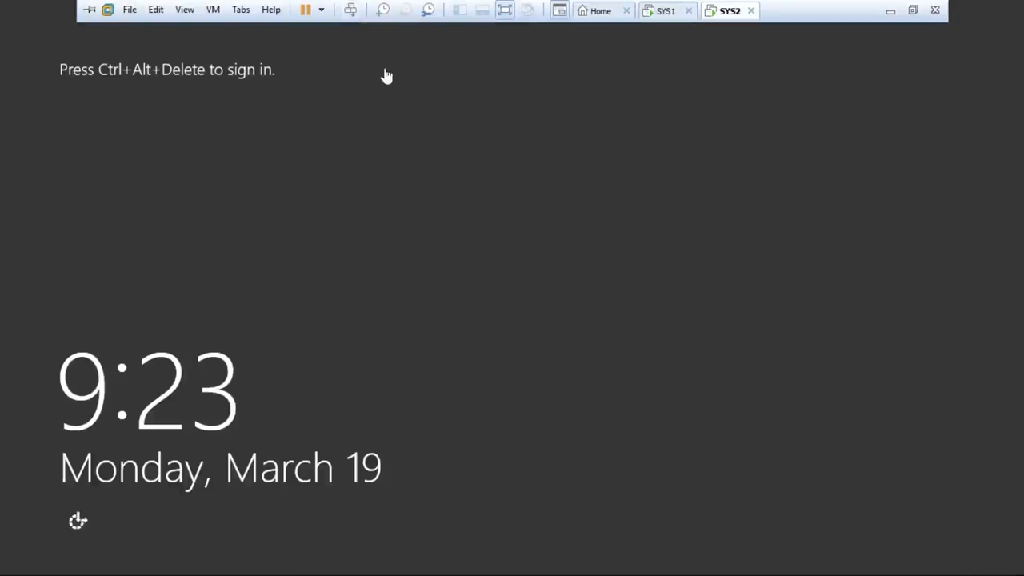
- On SYS2, try signing in as the listed ZOOM domain user with an incorrect account password, and return to the password prompt
click(350, 10)
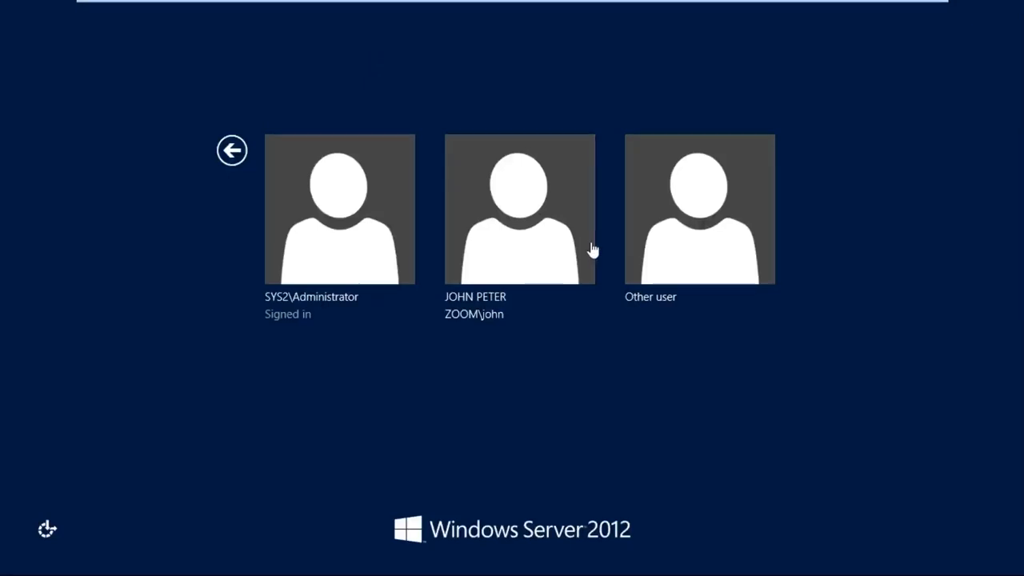
click(533, 216)
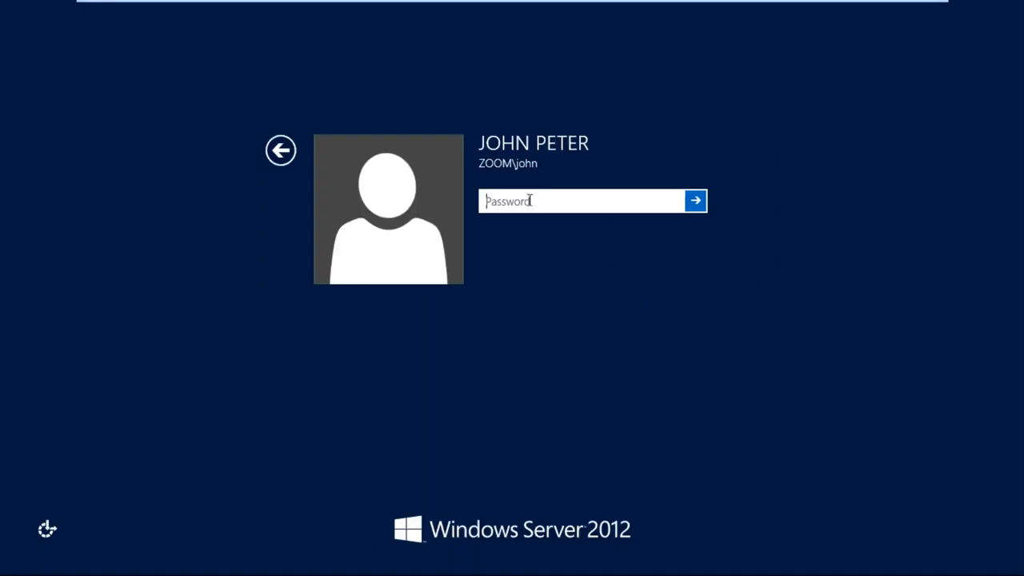
key(ctrl+v)
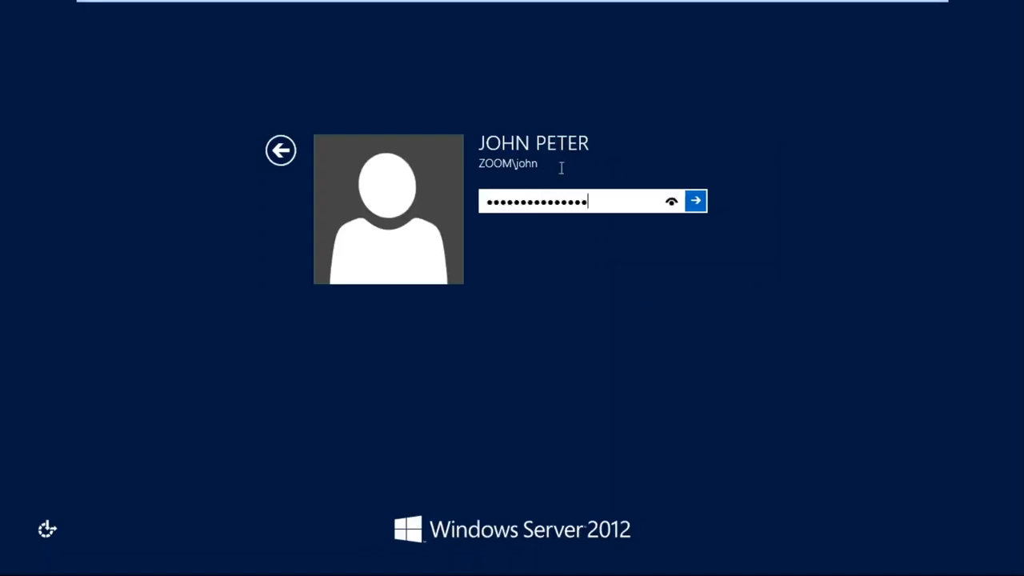
click(696, 202)
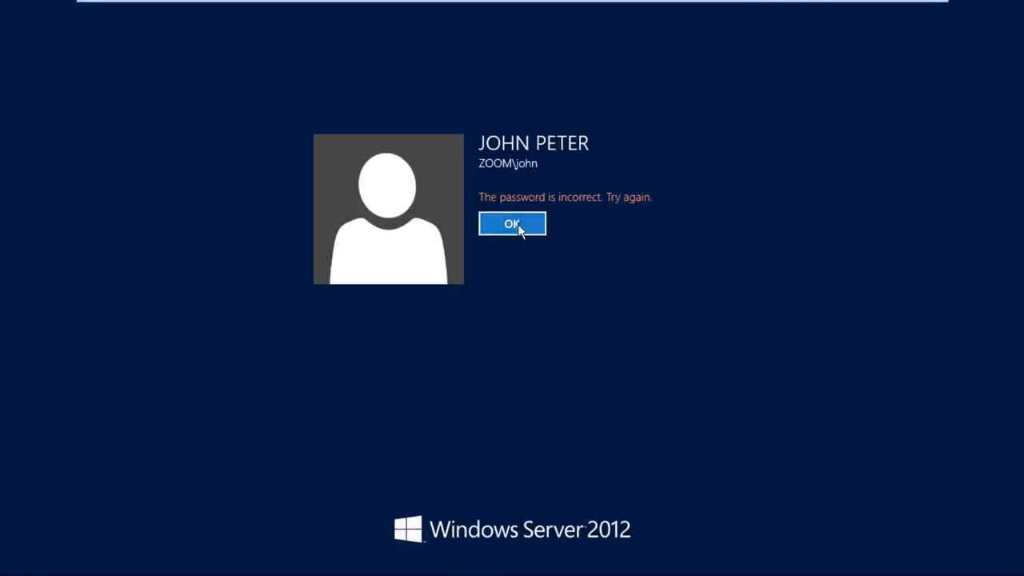
click(521, 228)
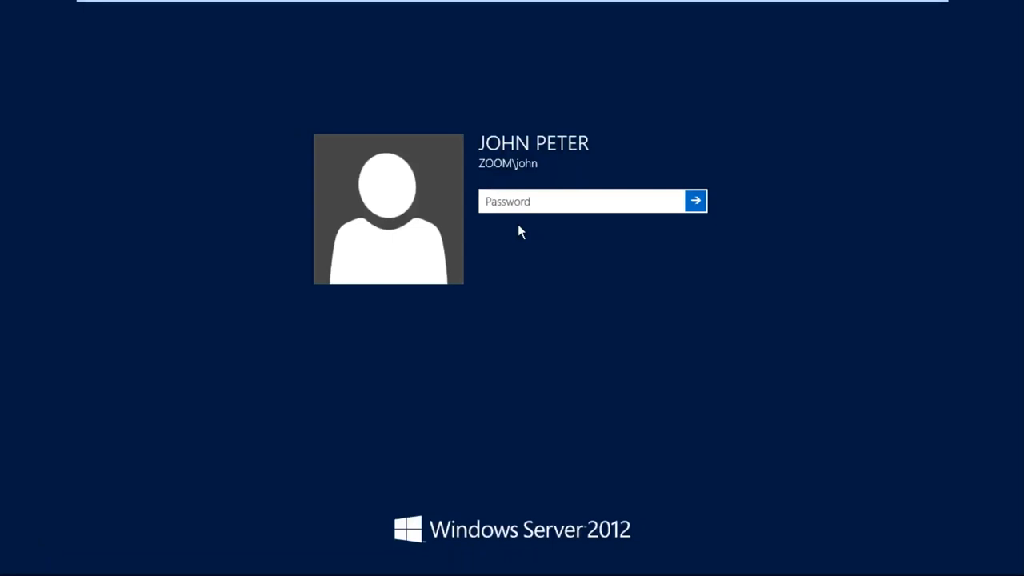
- Submit two more incorrect account passwords for the same domain user, returning to the password prompt after each attempt
text(****)
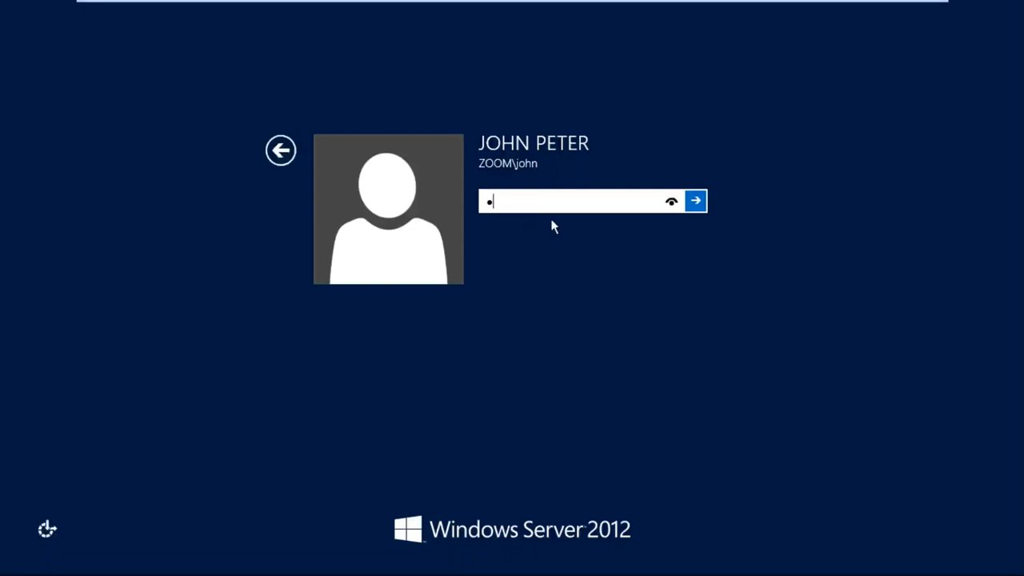
click(698, 206)
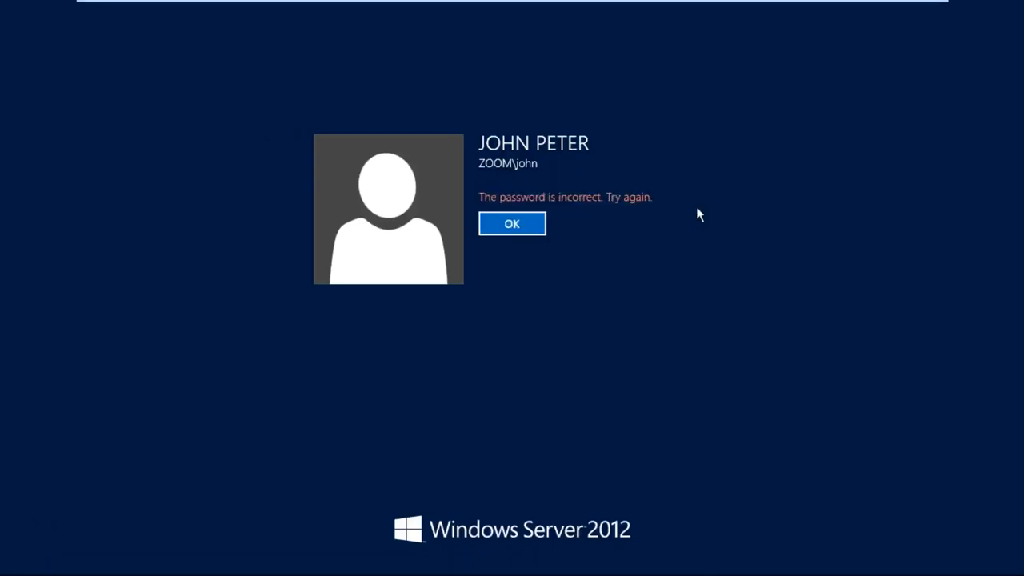
click(534, 228)
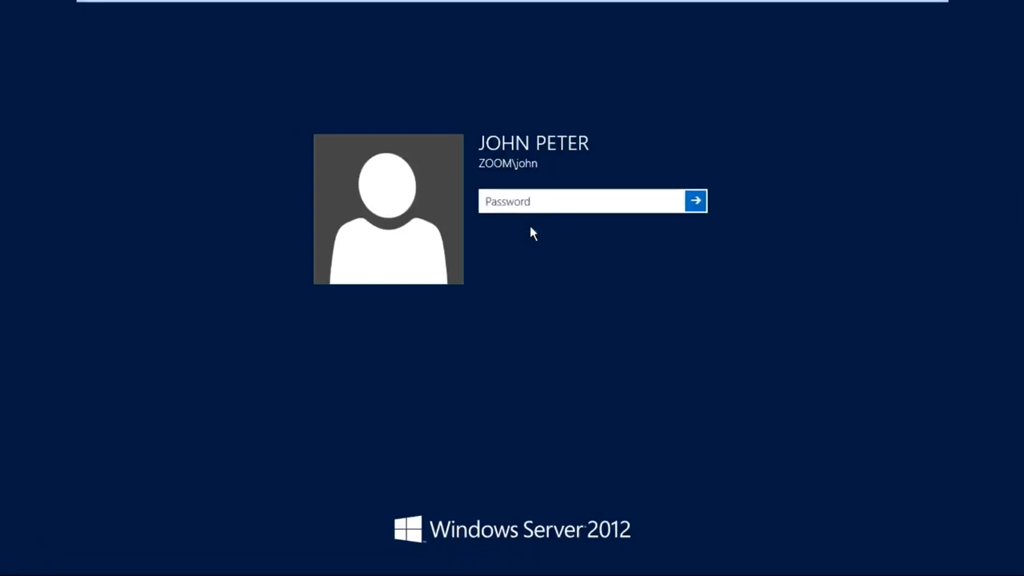
text(p)
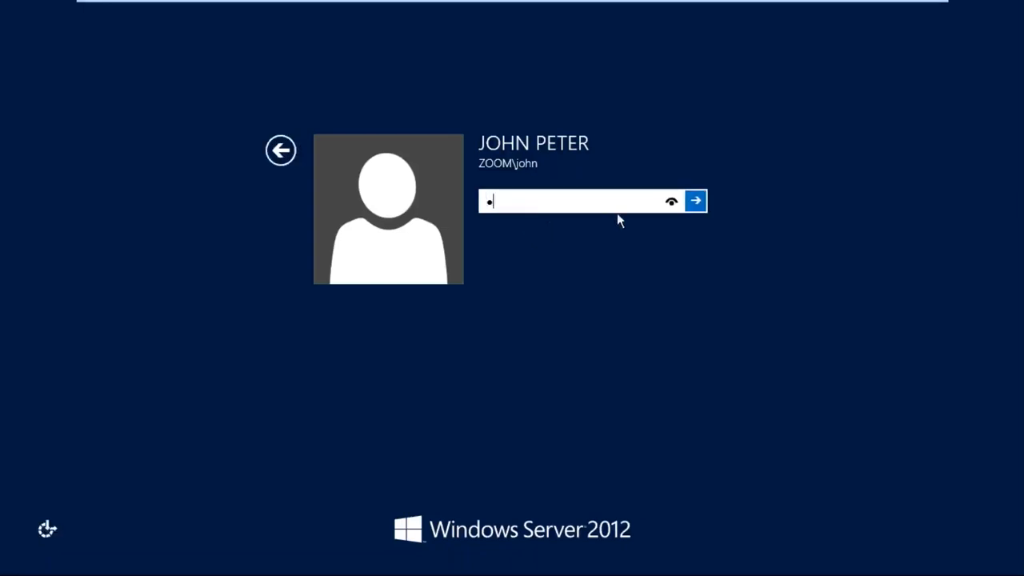
text(asswo)
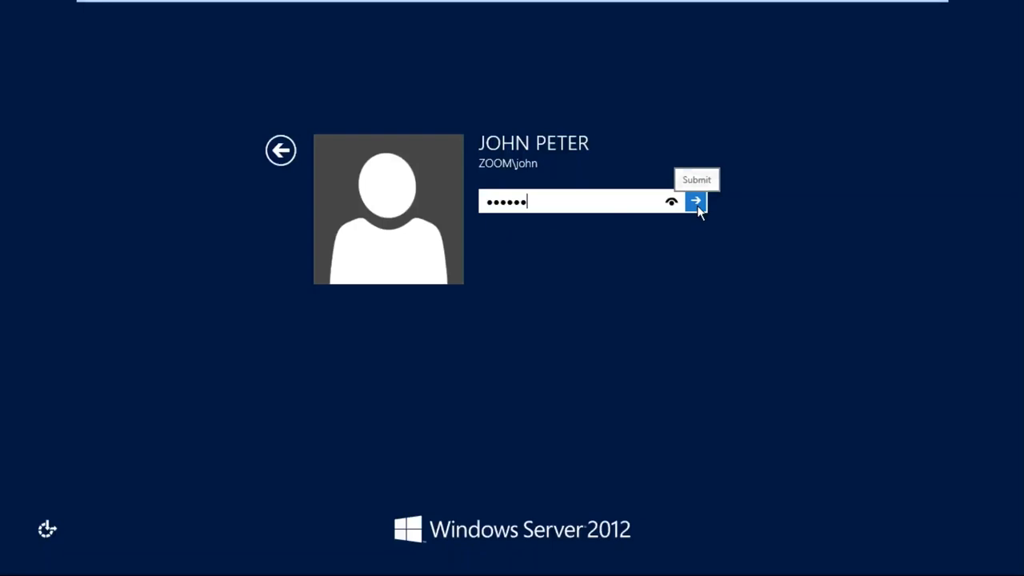
click(696, 204)
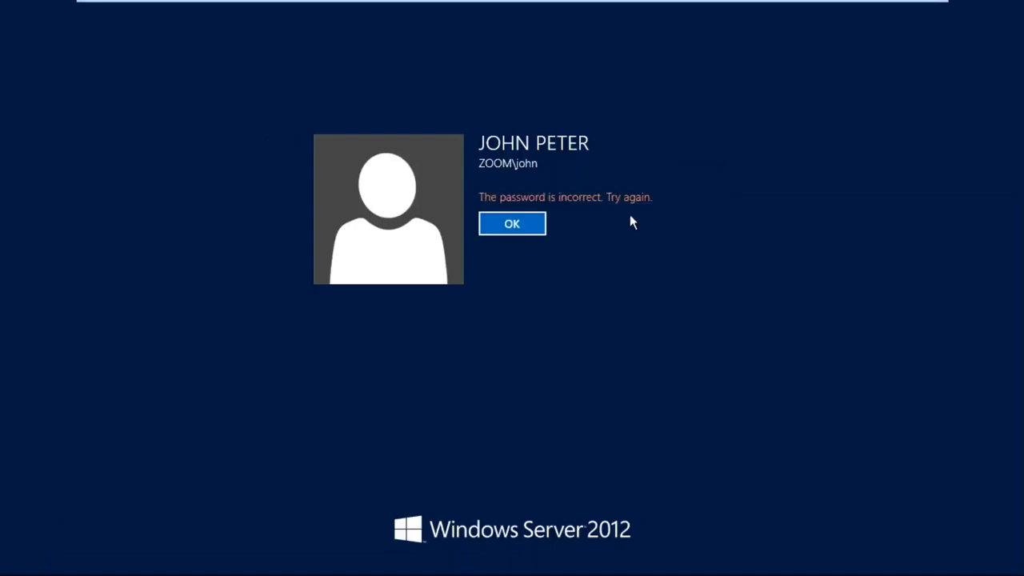
click(533, 232)
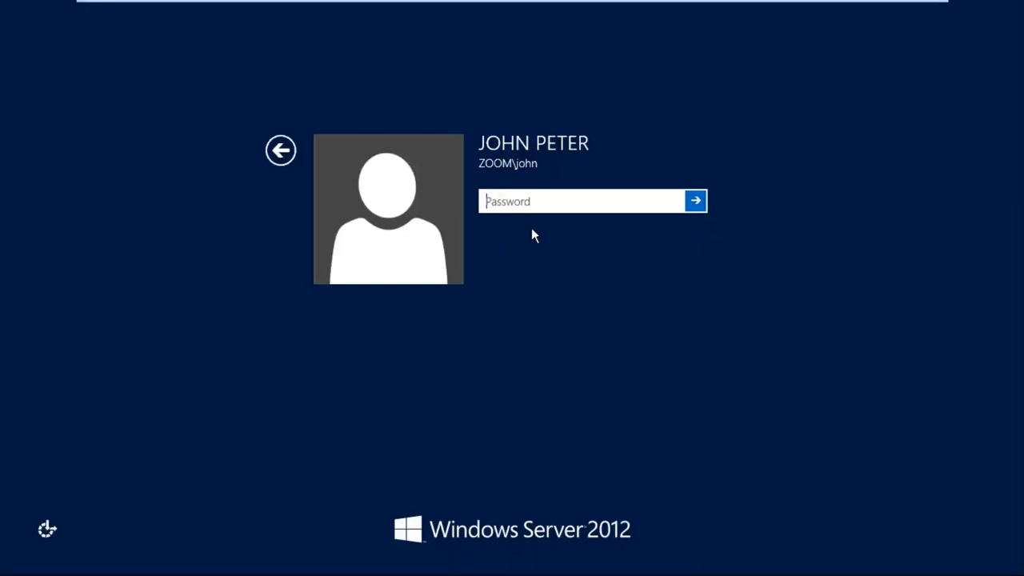
- Enter the domain user's account password for a fourth sign-in attempt to test the account lockout
text(****)
click(672, 203)
drag(672, 203, 692, 208)
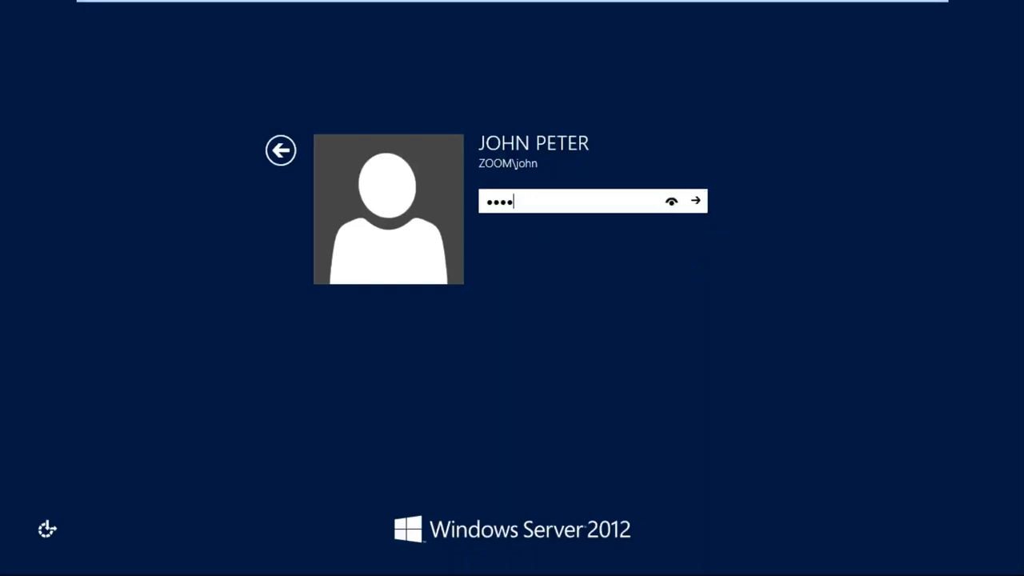
key(Return)
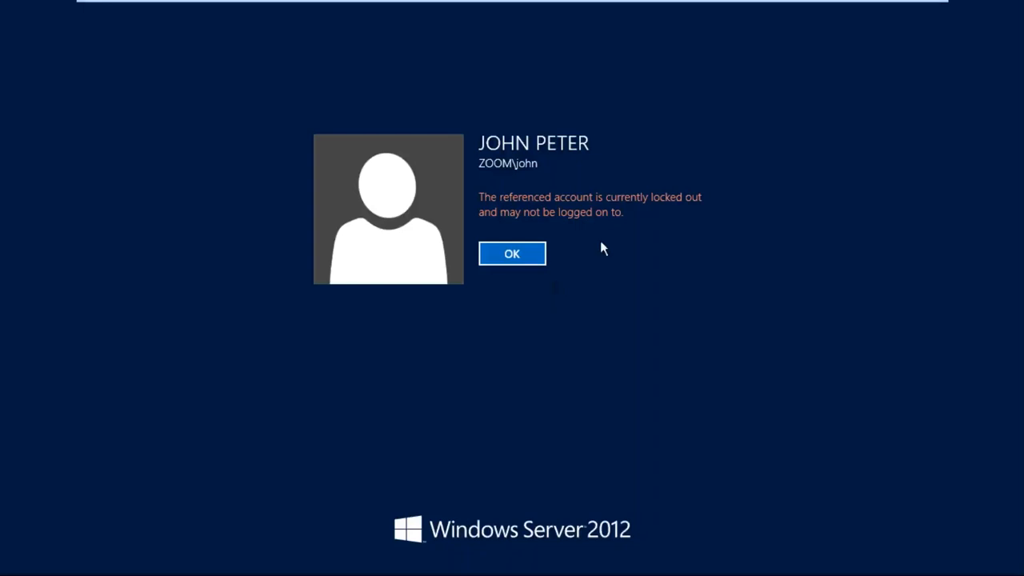
- Switch to SYS1, minimize the virtual machine window to view the handwritten lockout notes, and return to VMware Workstation
mouse_move(912, 4)
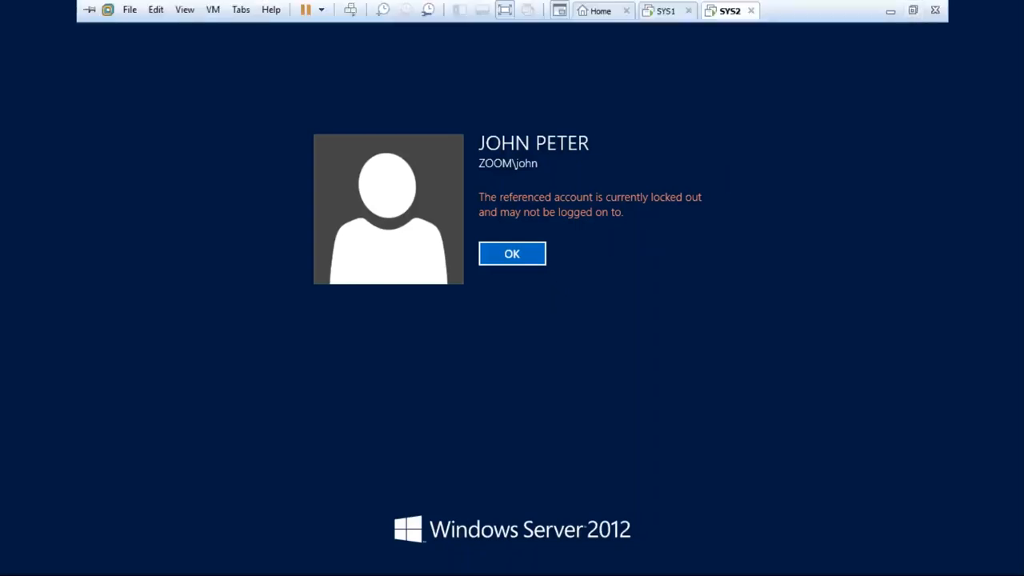
click(664, 11)
click(890, 10)
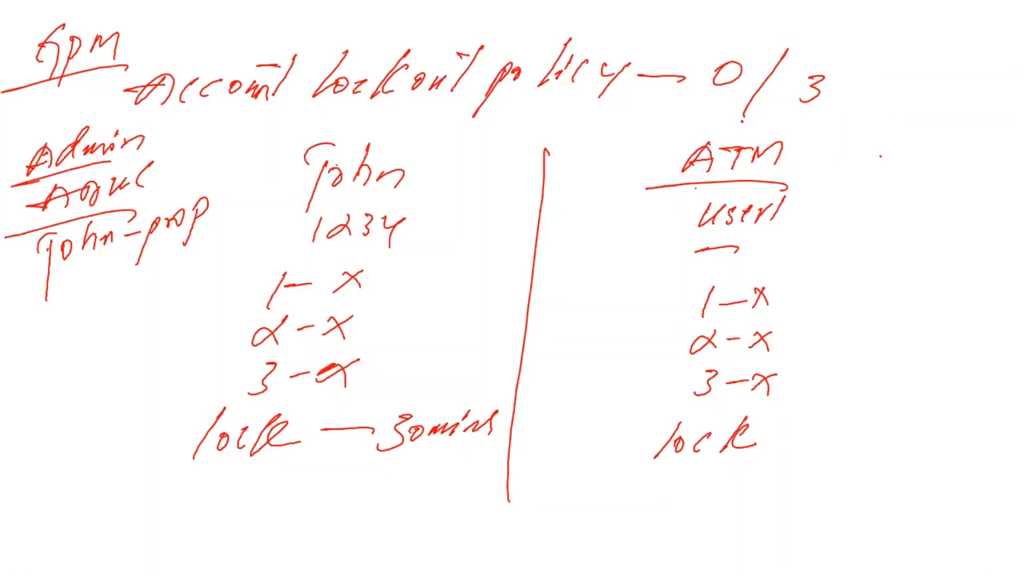
key(alt+Tab)
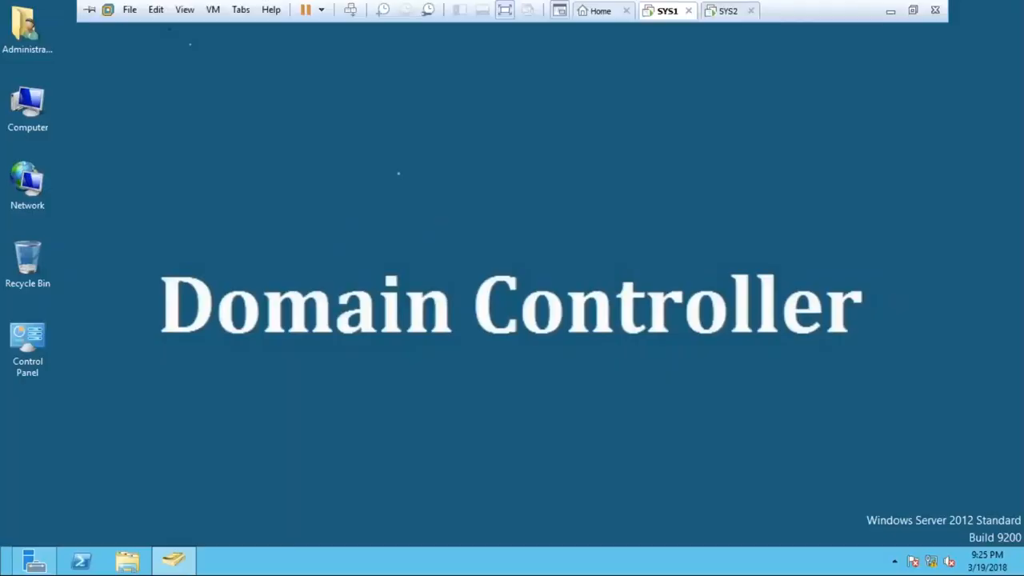
- Return to the SYS2 virtual machine and restart its guest system, confirming the restart
click(727, 13)
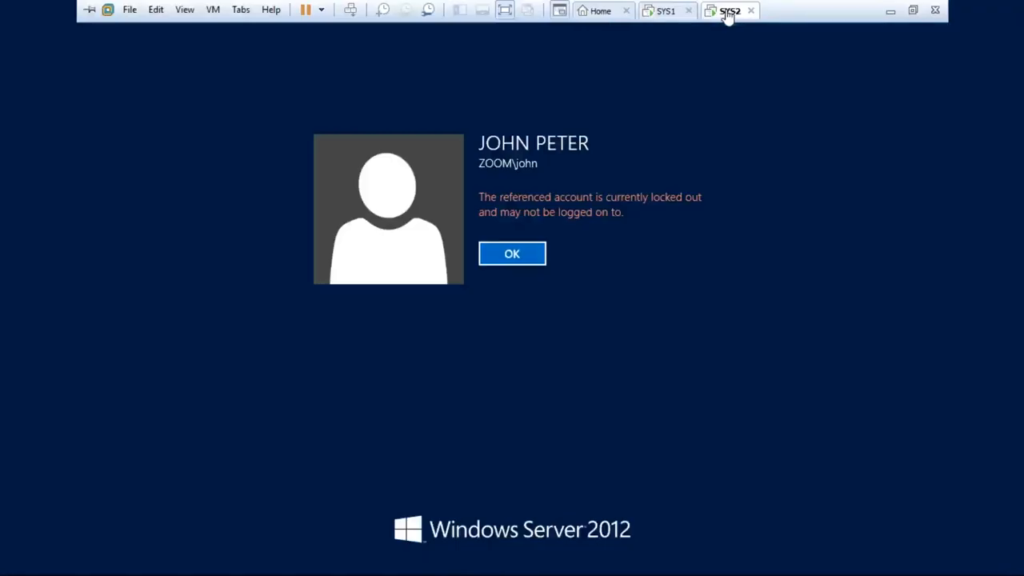
click(320, 10)
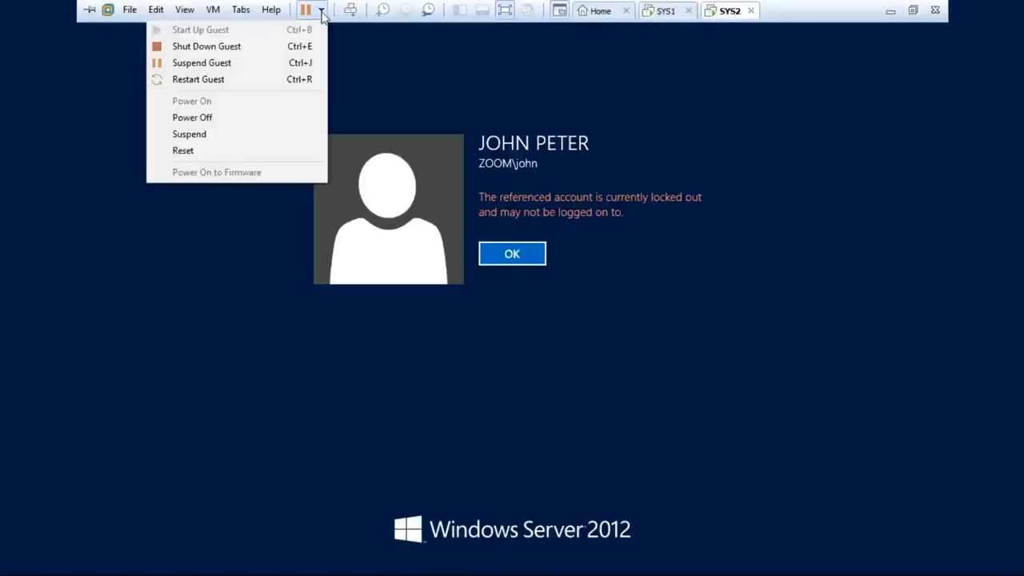
click(229, 80)
click(534, 321)
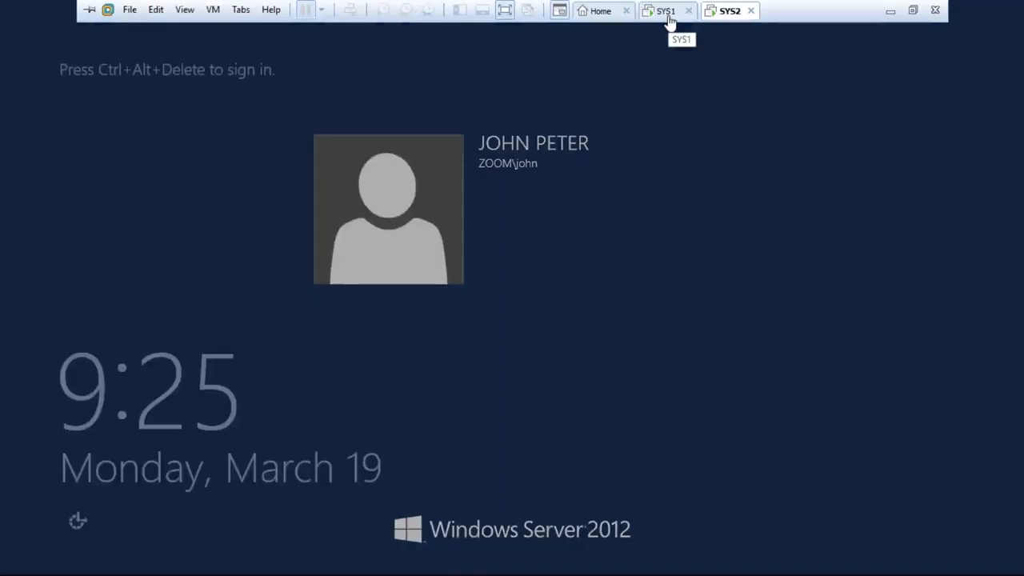
- Switch to the SYS1 domain controller and bring up Active Directory Users and Computers with the ZOOM.COM Users container
click(668, 18)
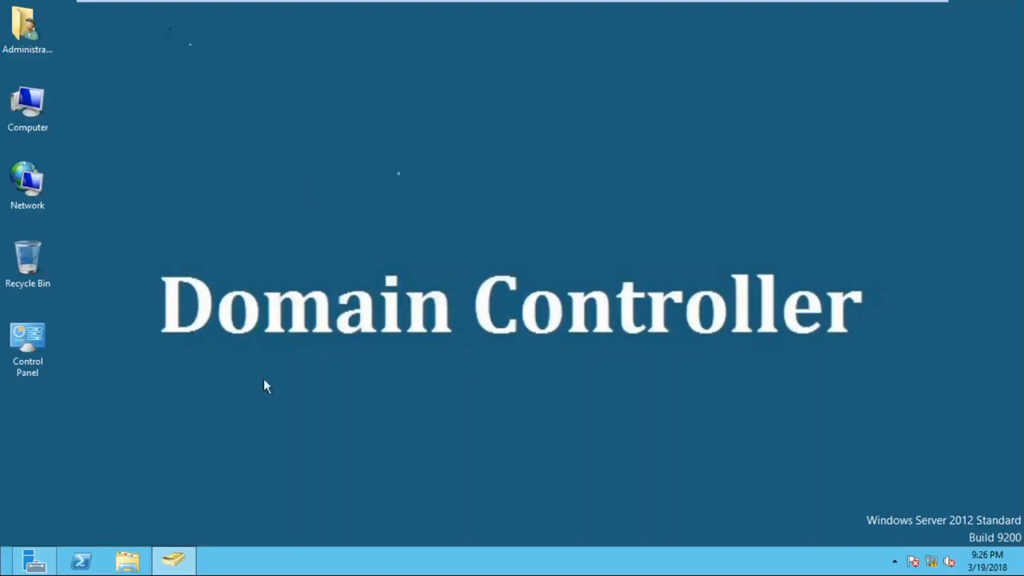
click(177, 559)
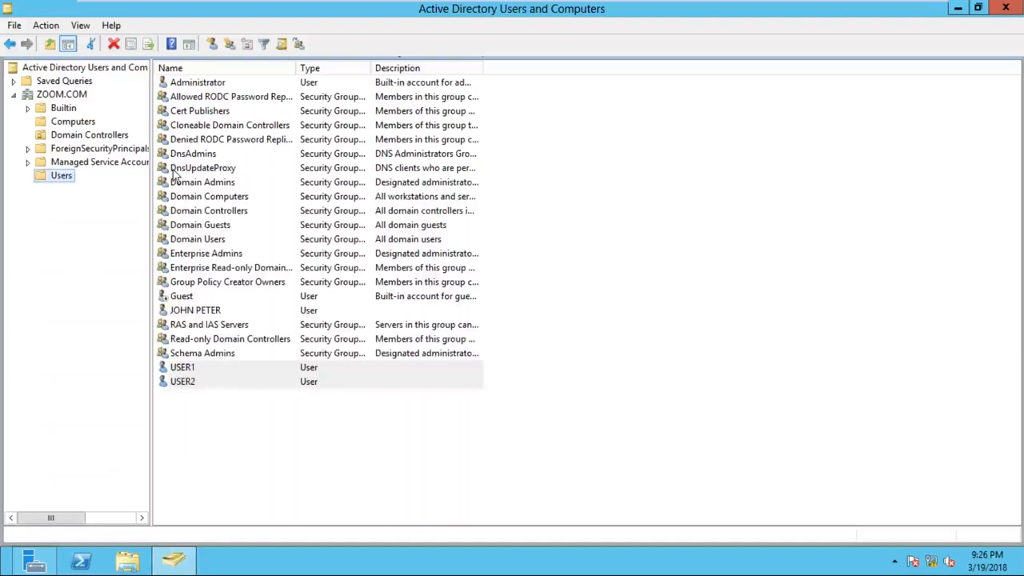
click(232, 450)
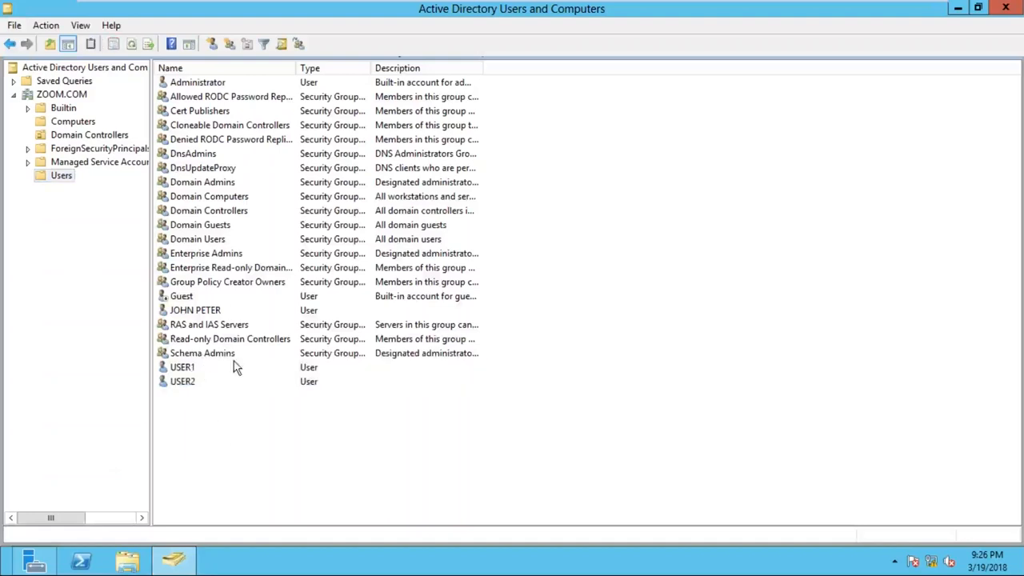
- Examine the unlock option in the account properties of the user listed directly below Guest, and close the properties without changes
click(216, 311)
right_click(235, 310)
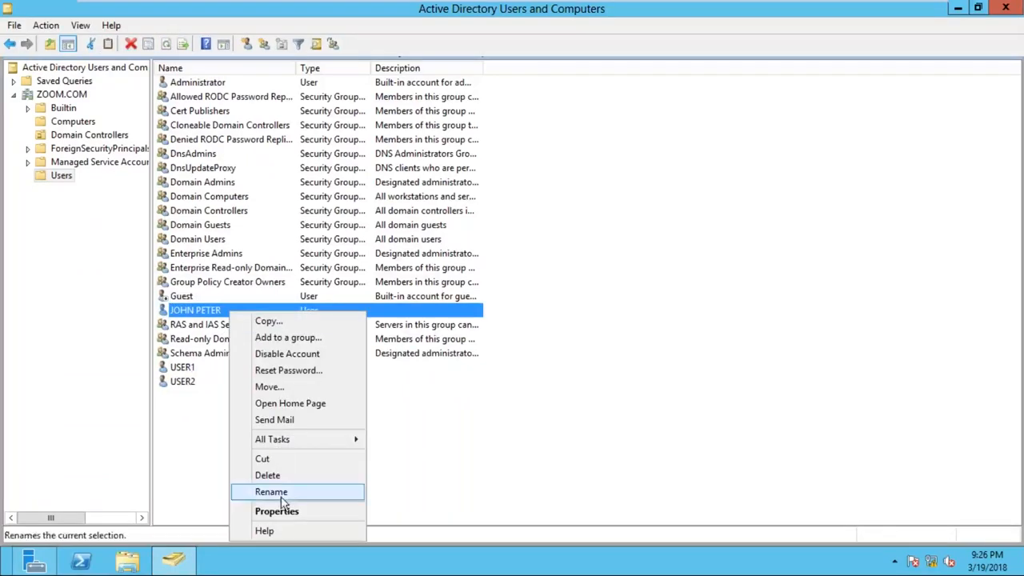
click(450, 439)
right_click(307, 311)
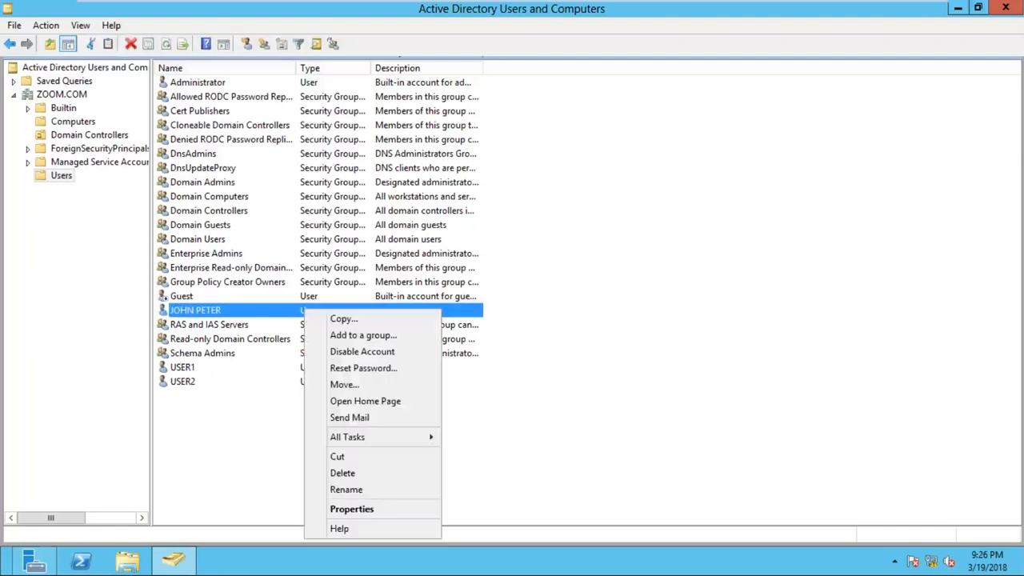
click(351, 512)
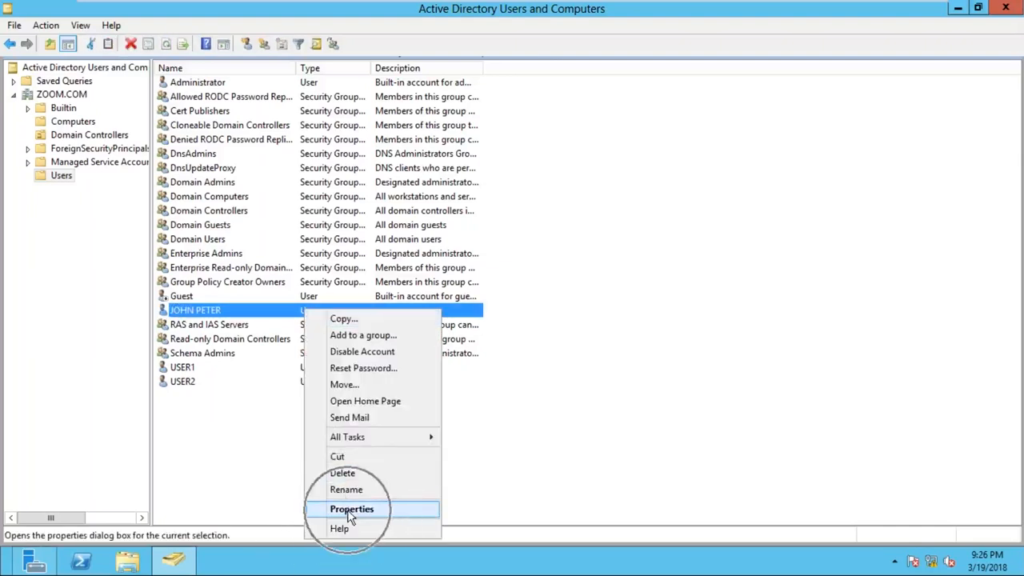
click(351, 514)
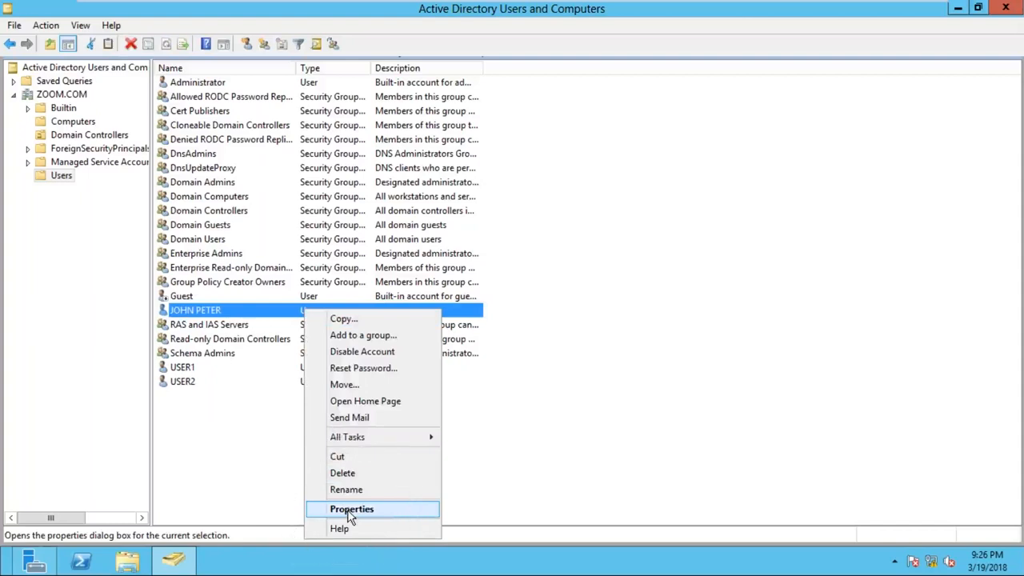
right_click(245, 314)
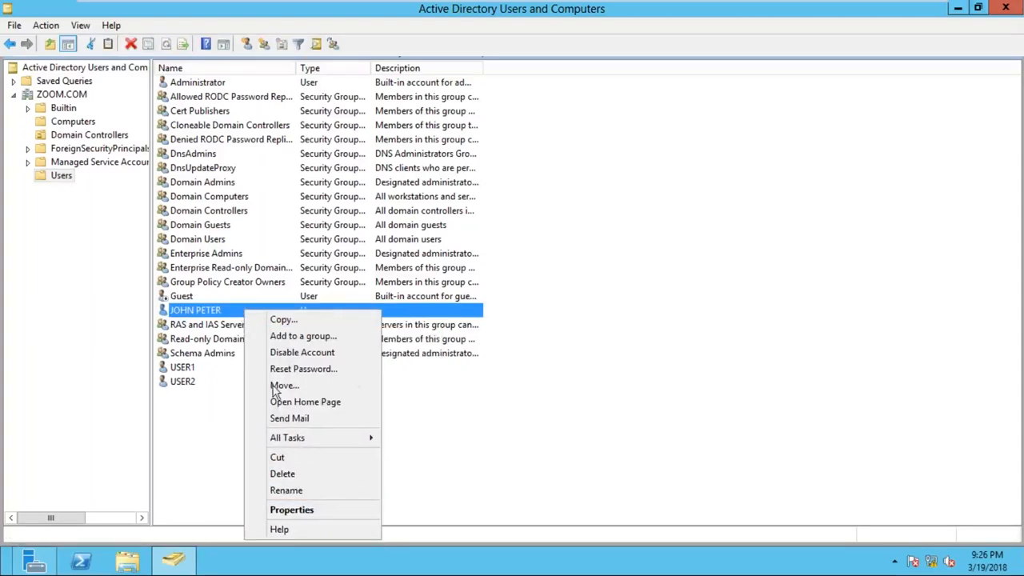
click(292, 510)
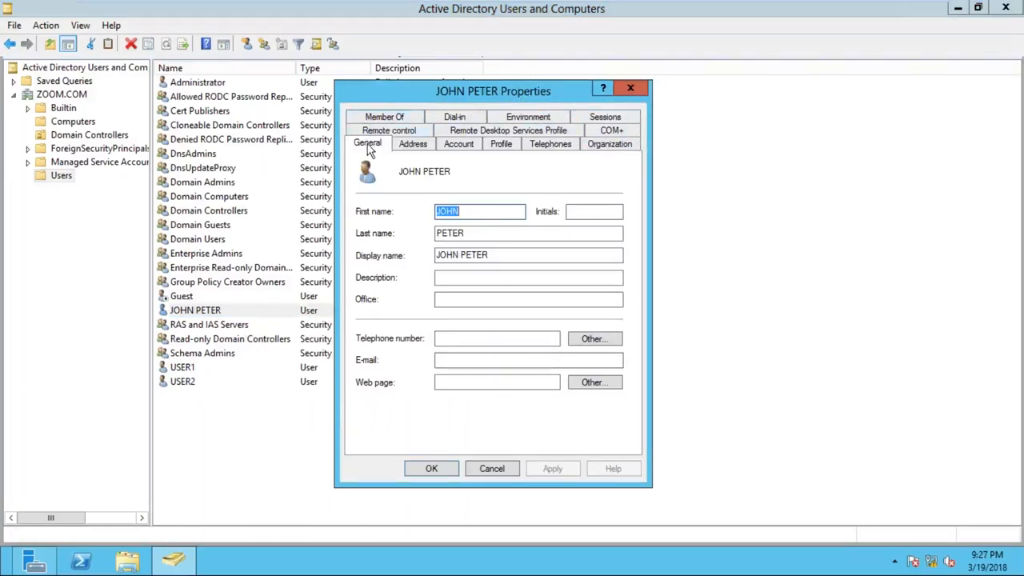
click(462, 146)
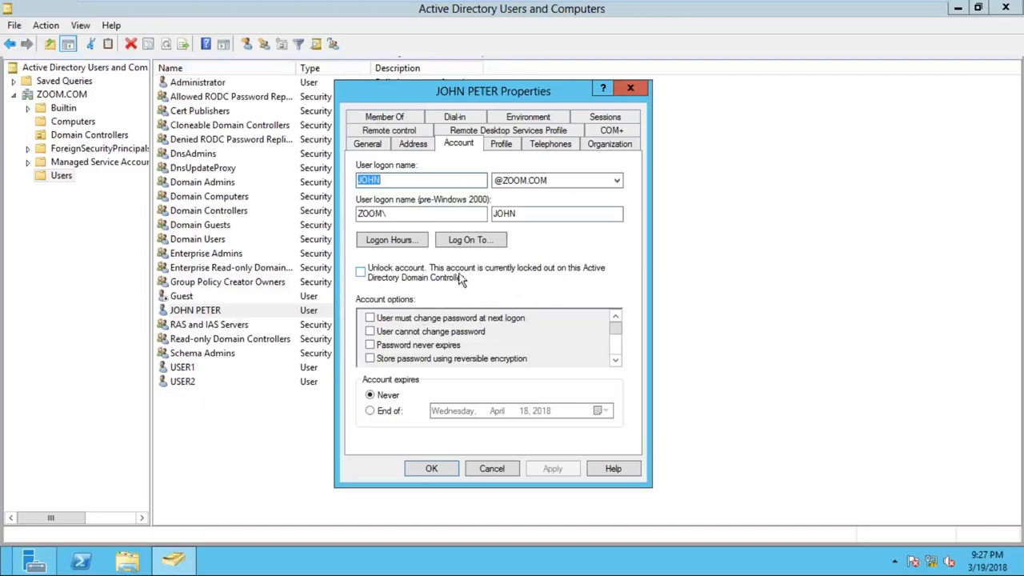
click(631, 88)
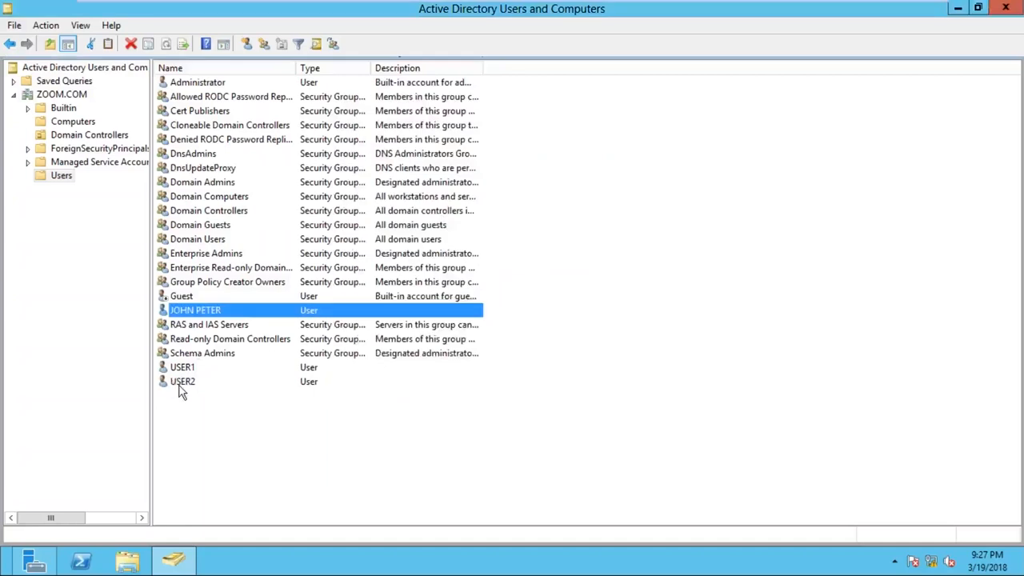
- Examine the unlock option in USER2's account properties for comparison, and close the properties without changes
click(182, 383)
right_click(182, 390)
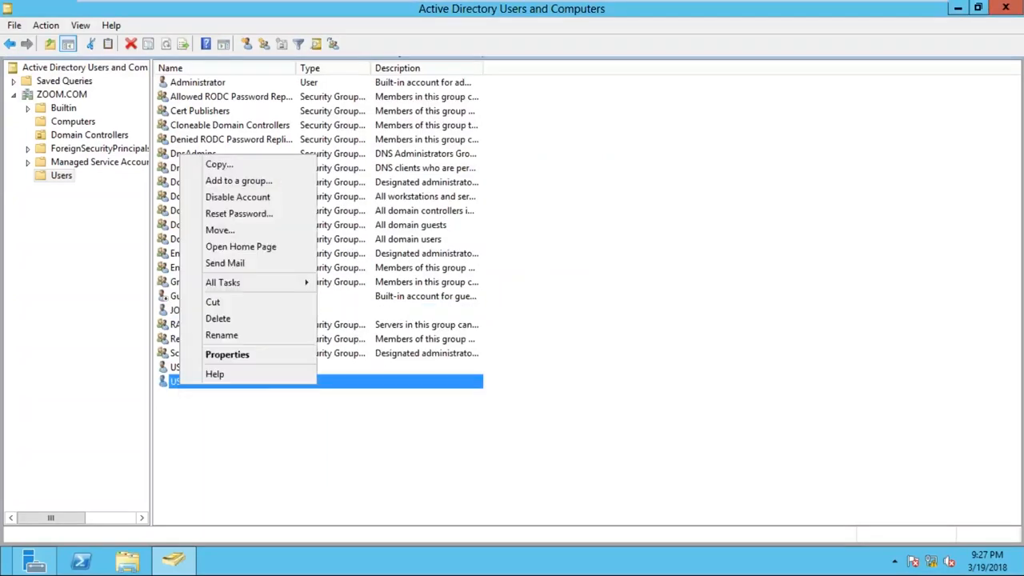
click(216, 355)
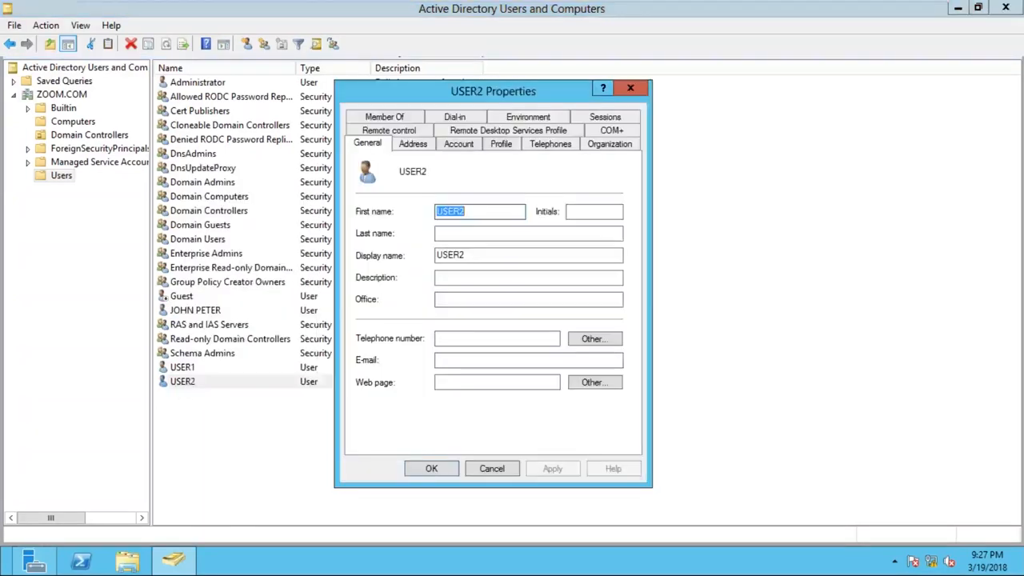
click(462, 146)
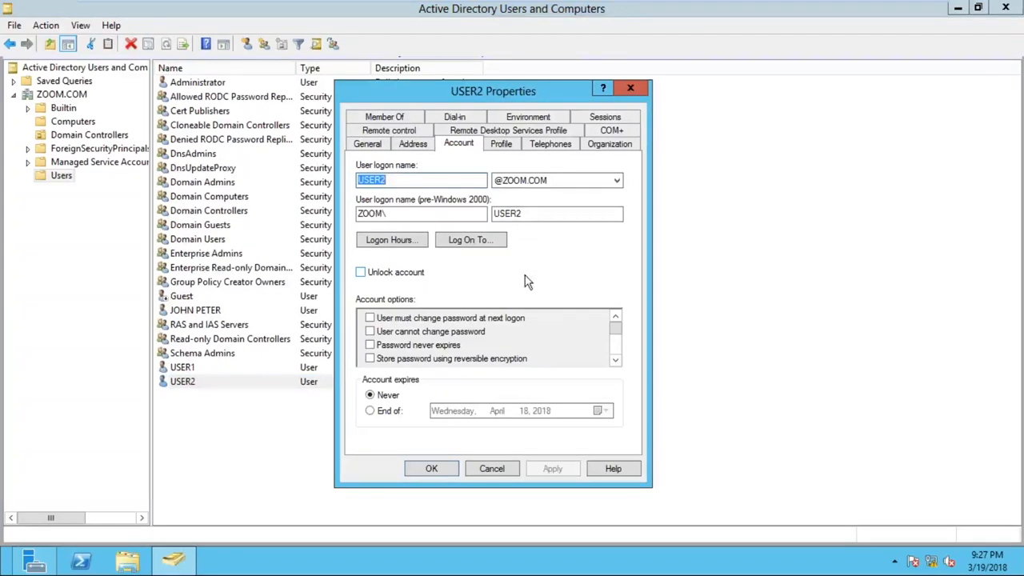
click(632, 87)
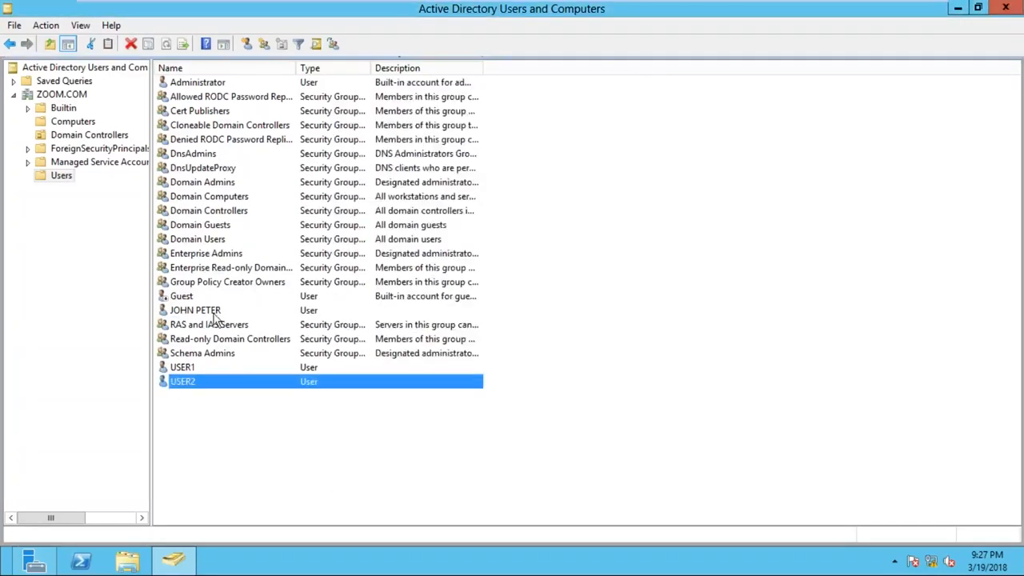
- Unlock the domain user account listed directly below Guest, apply the change, and close its properties
right_click(213, 315)
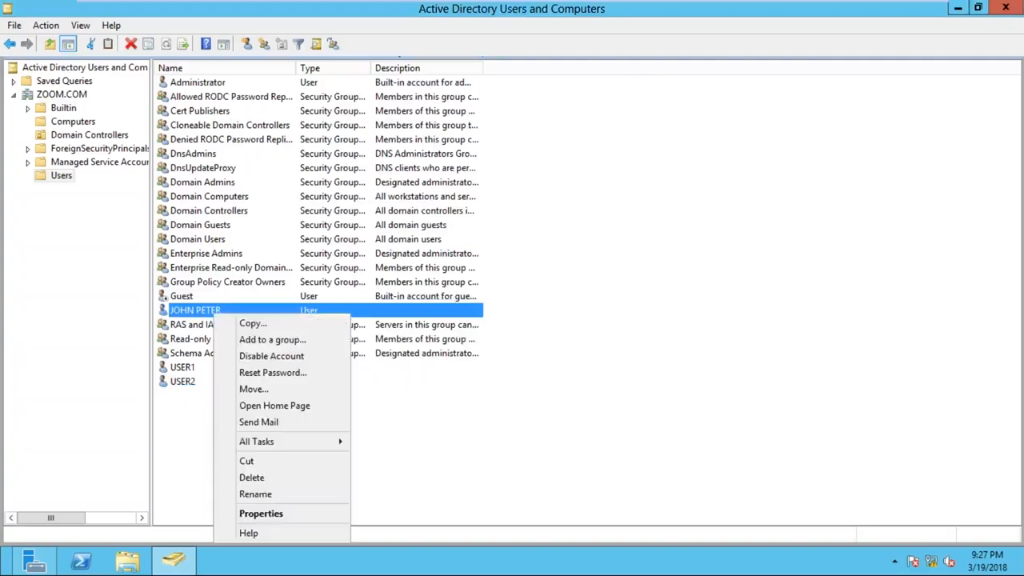
click(262, 516)
click(460, 146)
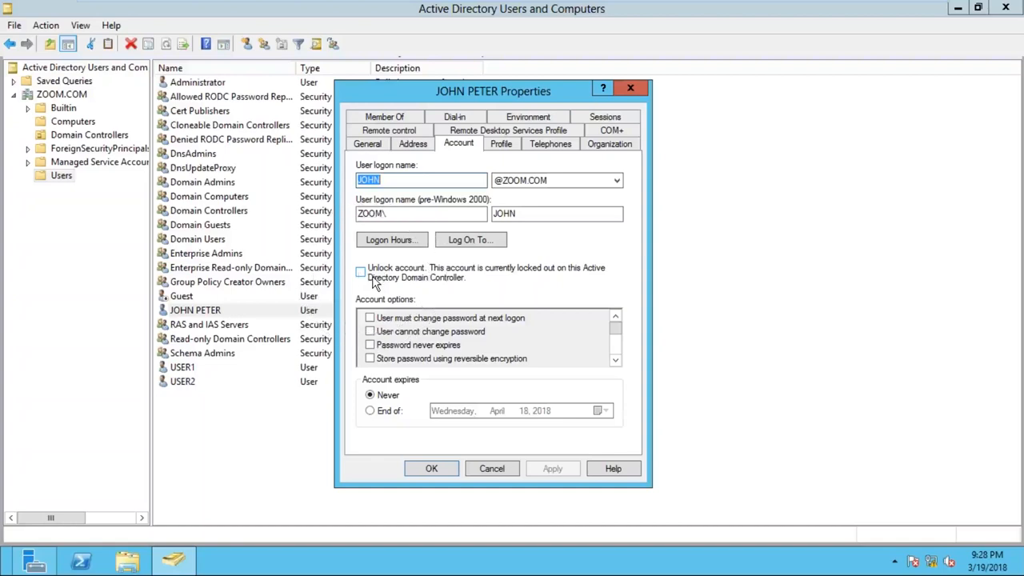
click(372, 280)
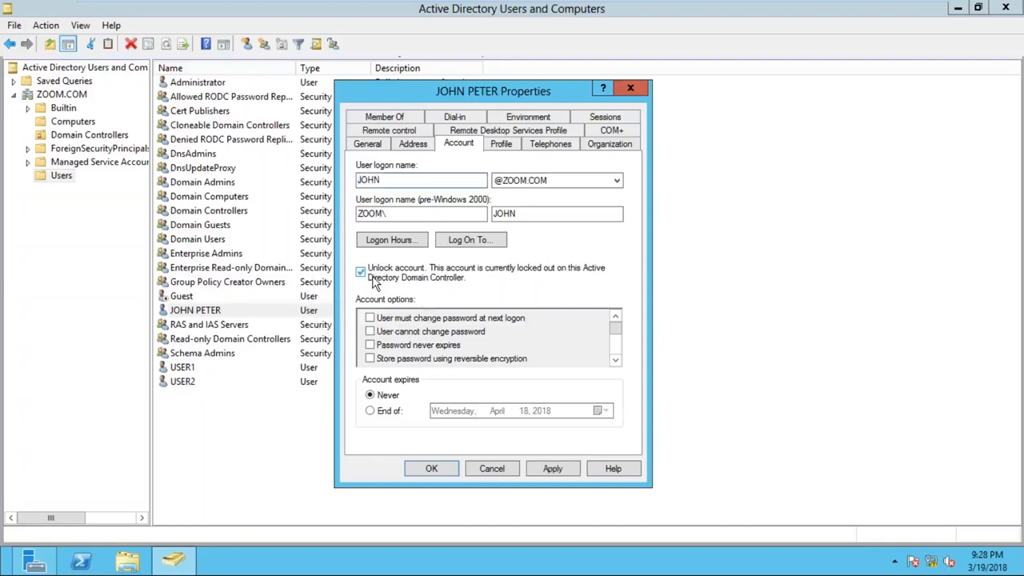
click(560, 471)
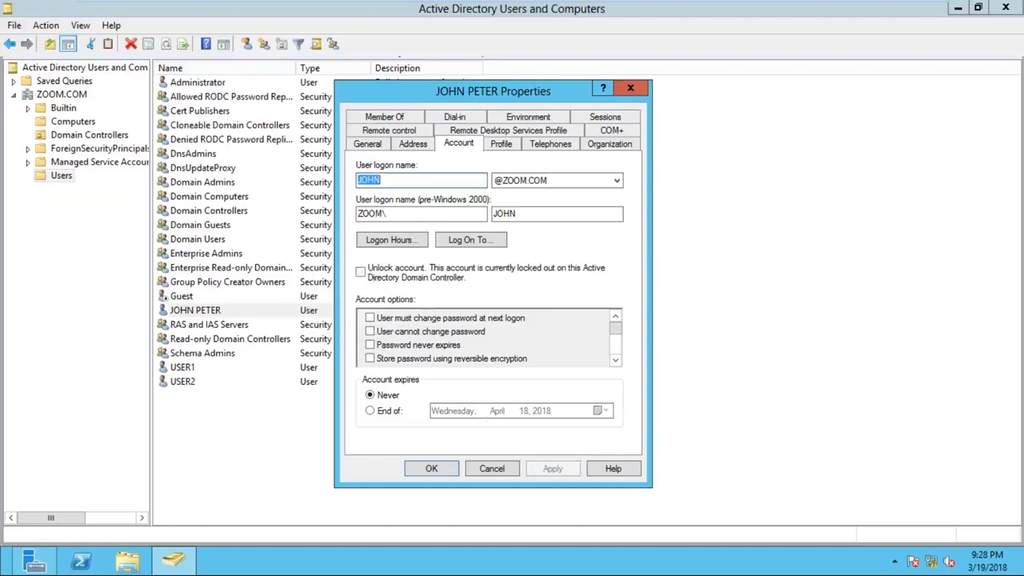
click(433, 469)
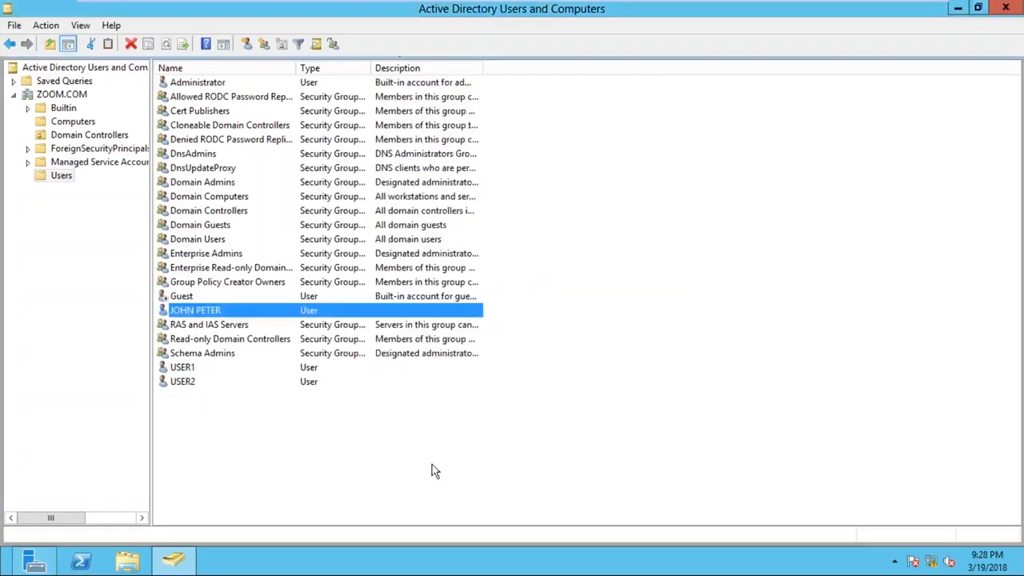
click(629, 94)
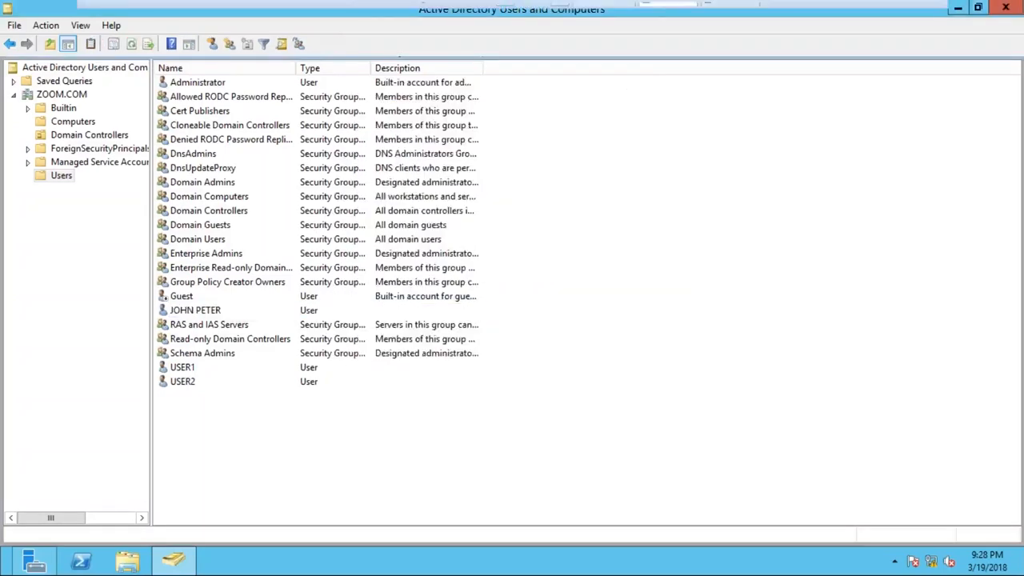
- Check the SYS2 virtual machine's restart, and review the handwritten account lockout notes before returning to SYS1
click(728, 12)
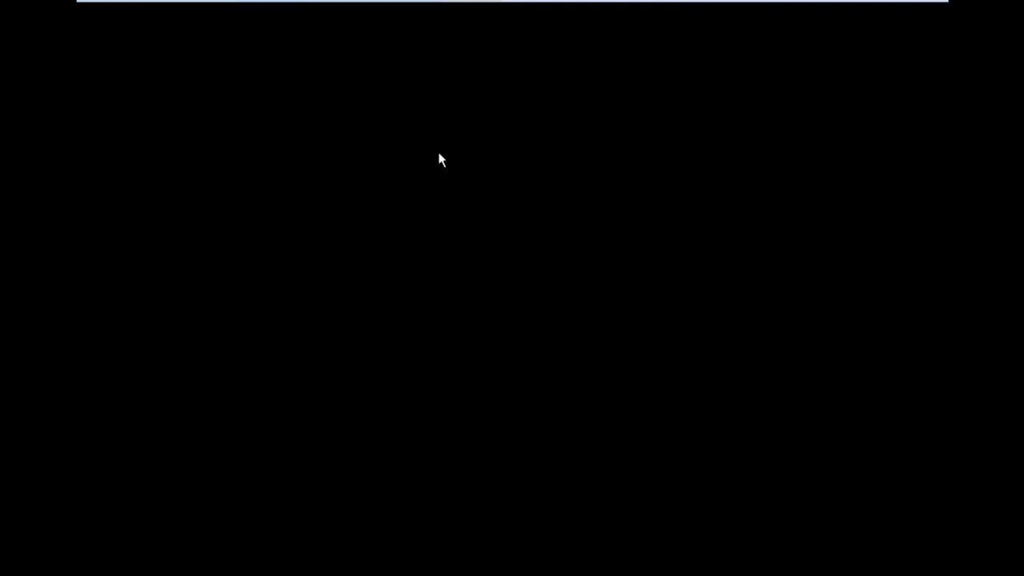
mouse_move(429, 1)
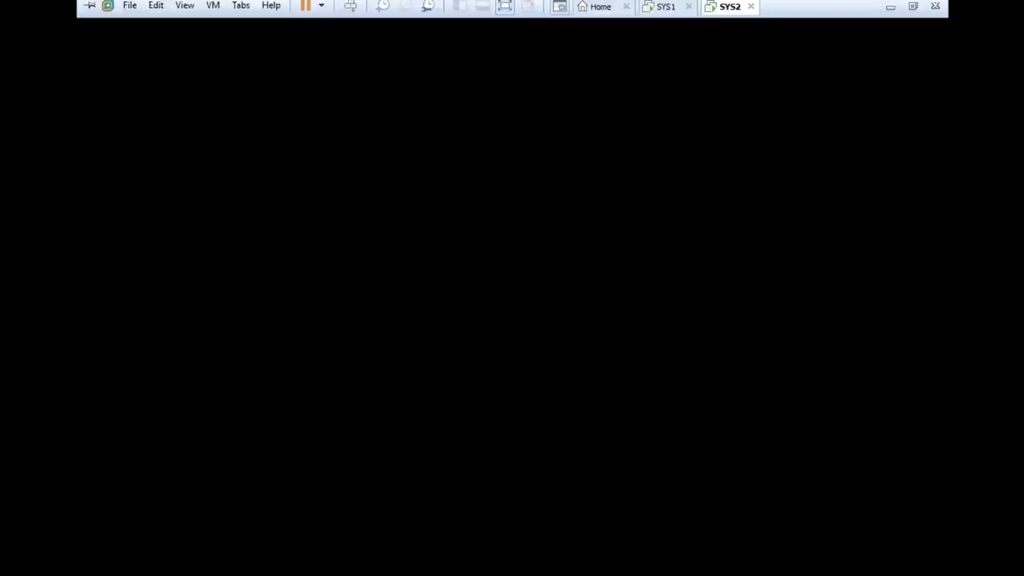
click(673, 16)
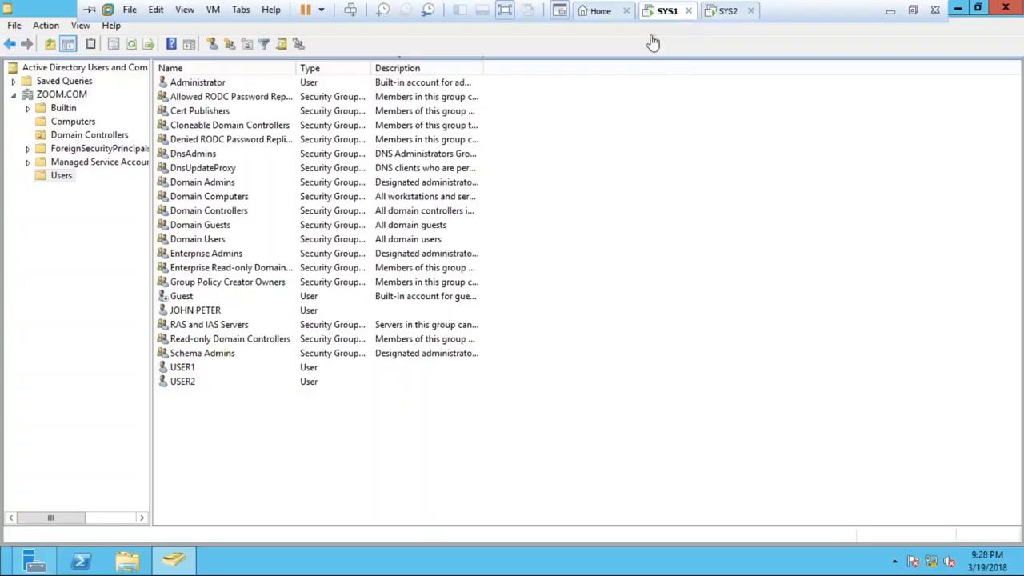
click(890, 12)
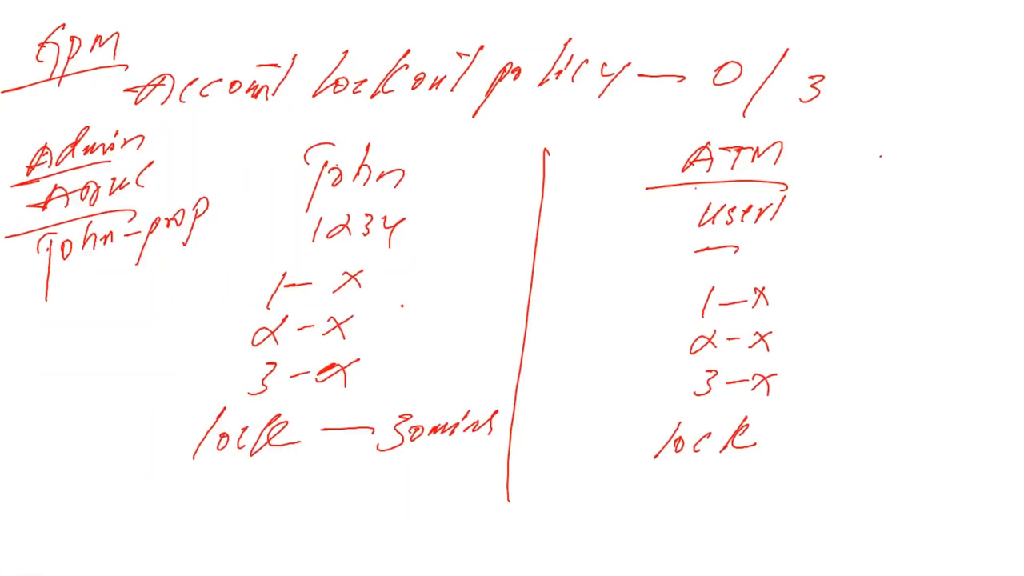
key(alt+Tab)
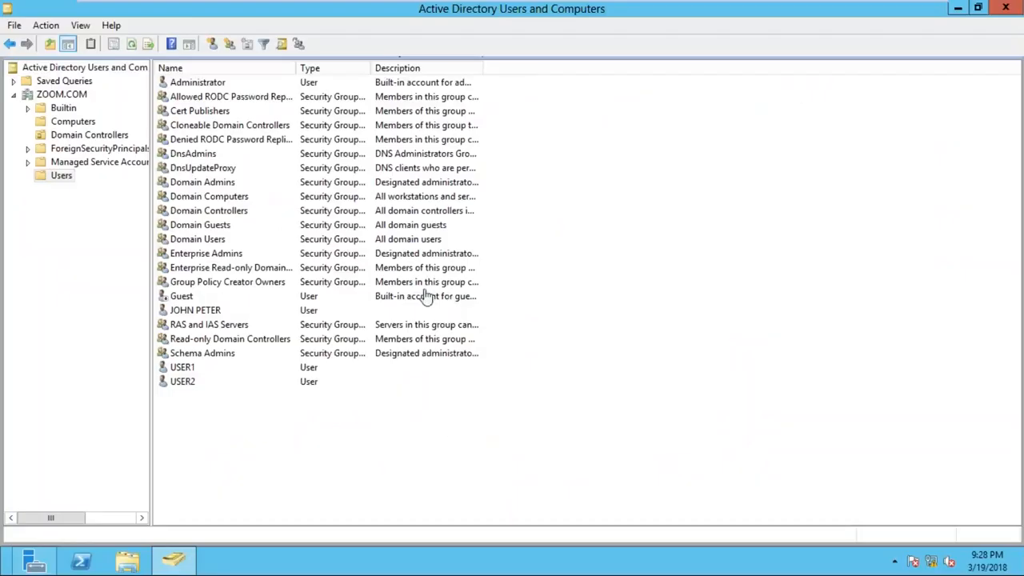
- Switch to SYS2, bring up its sign-in screen, and try to sign in as the unlocked domain user with the account password
mouse_move(507, 6)
click(728, 11)
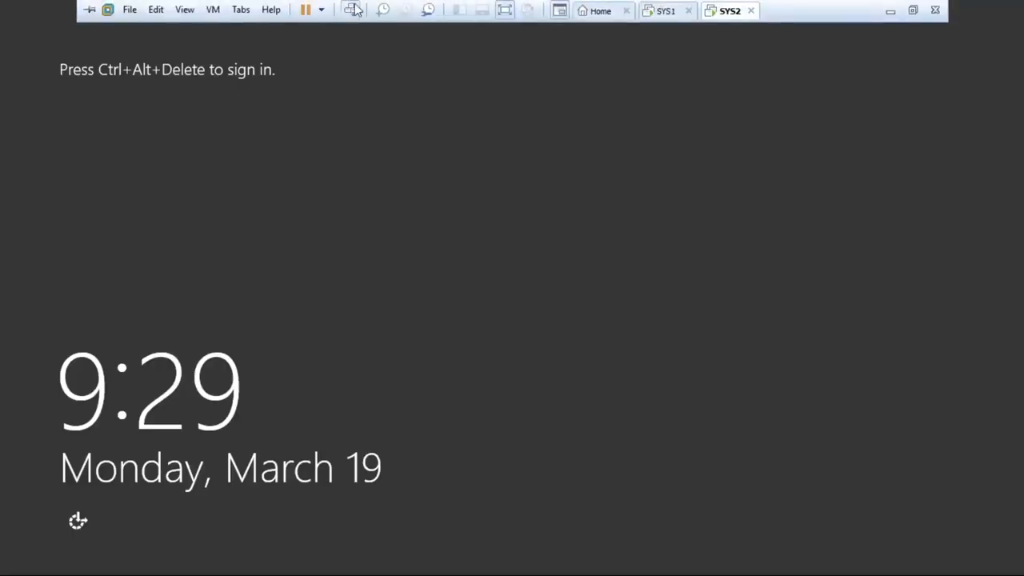
click(355, 12)
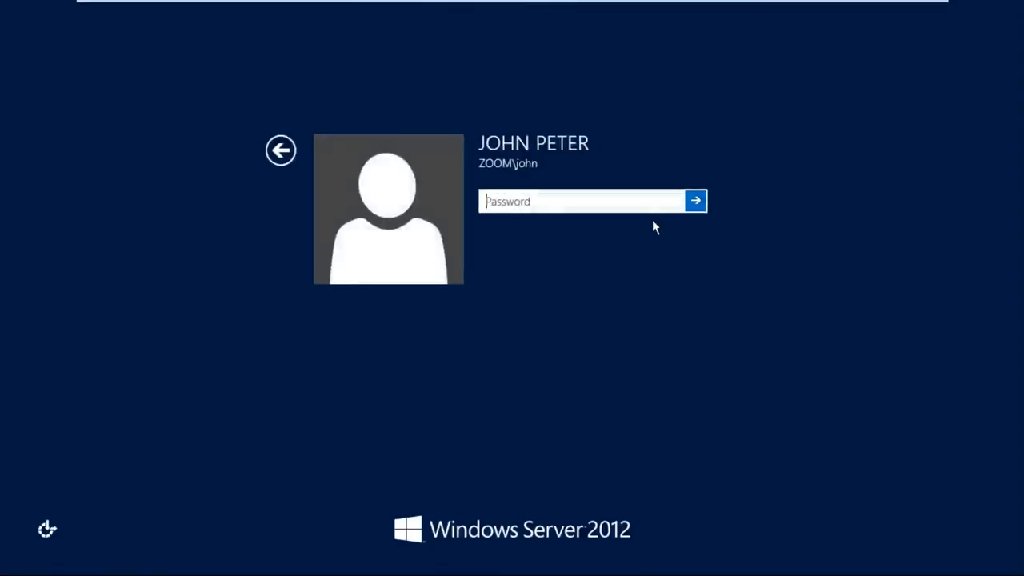
text(Password@123)
key(Return)
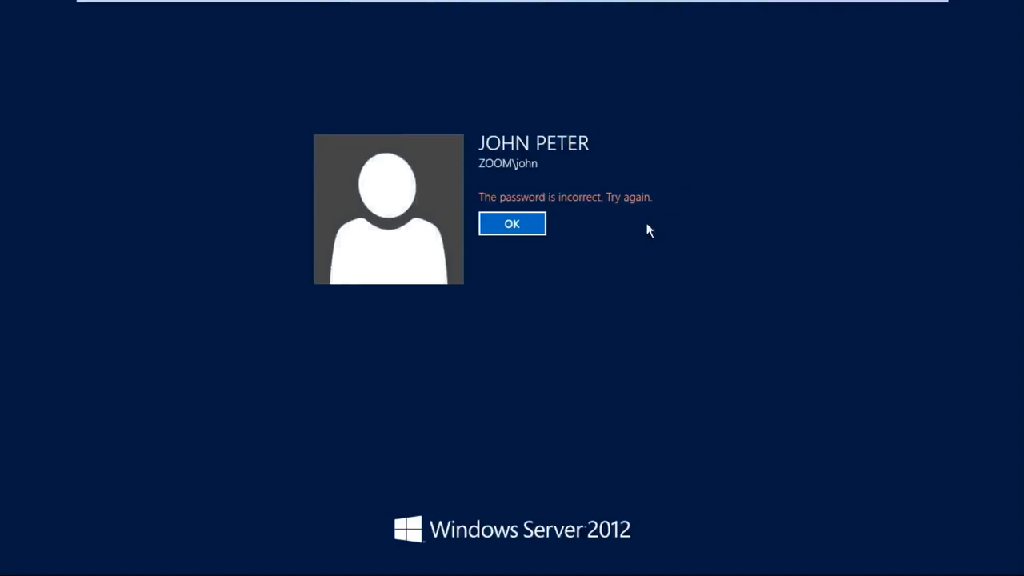
- Retry signing in to SYS2 as the same domain user, re-entering the account password
click(524, 225)
text(••••••••••••)
click(692, 205)
click(541, 226)
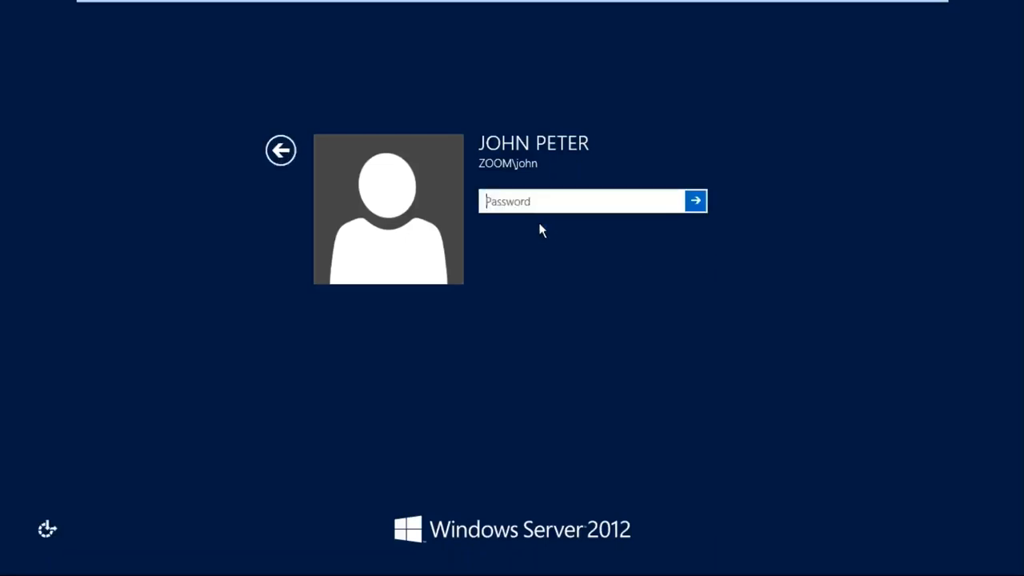
text(••••)
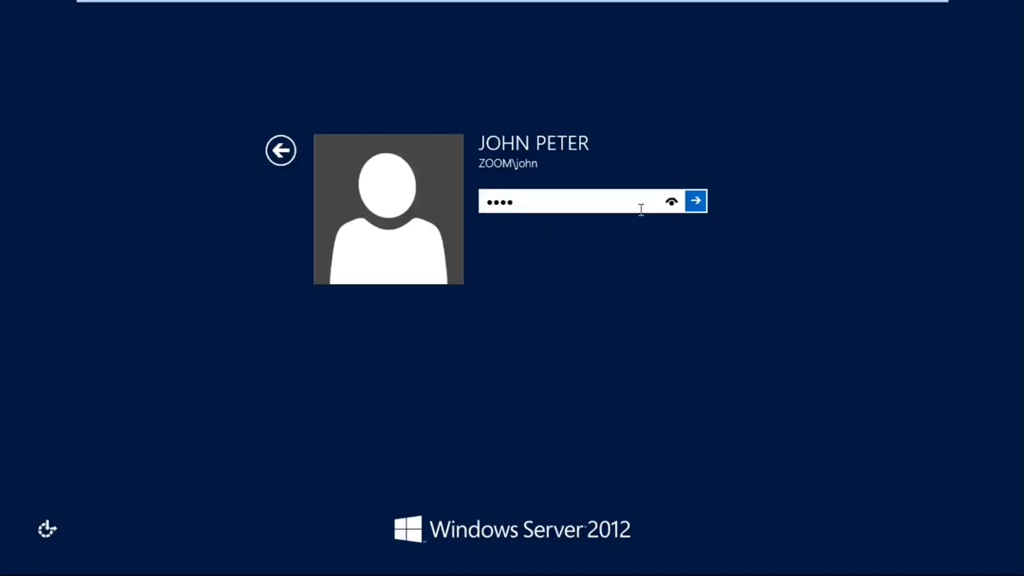
click(674, 202)
click(695, 201)
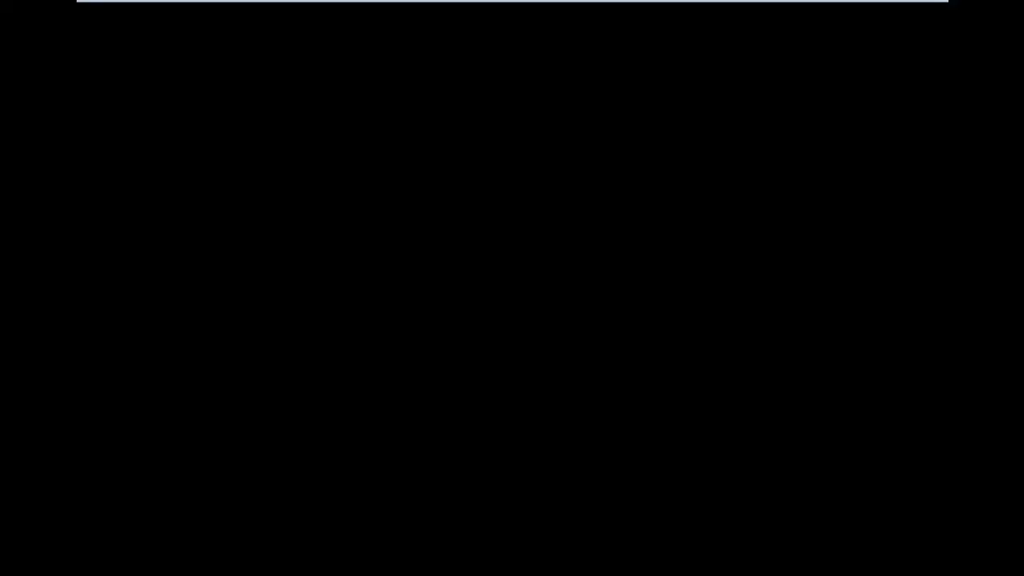
mouse_move(696, 16)
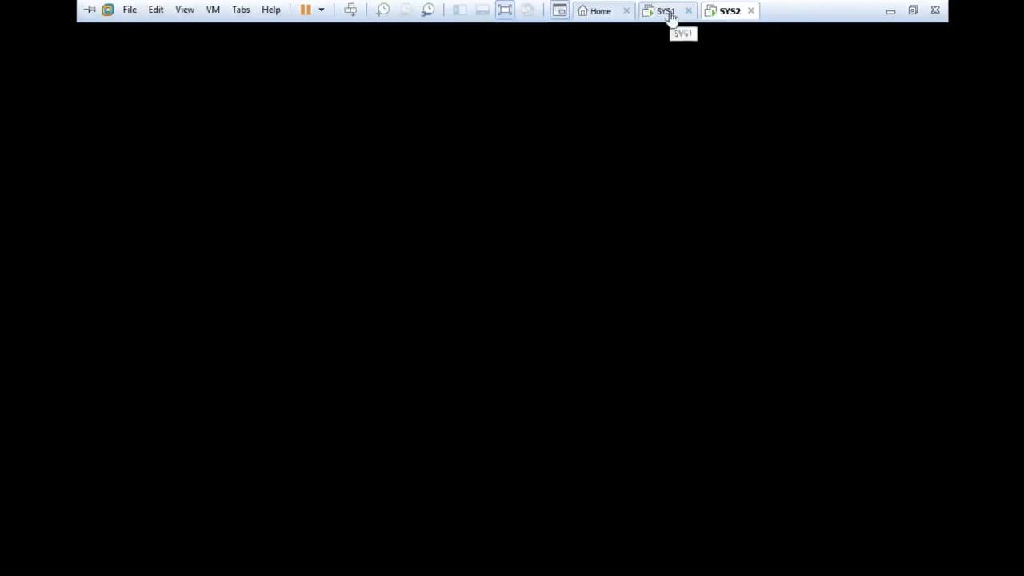
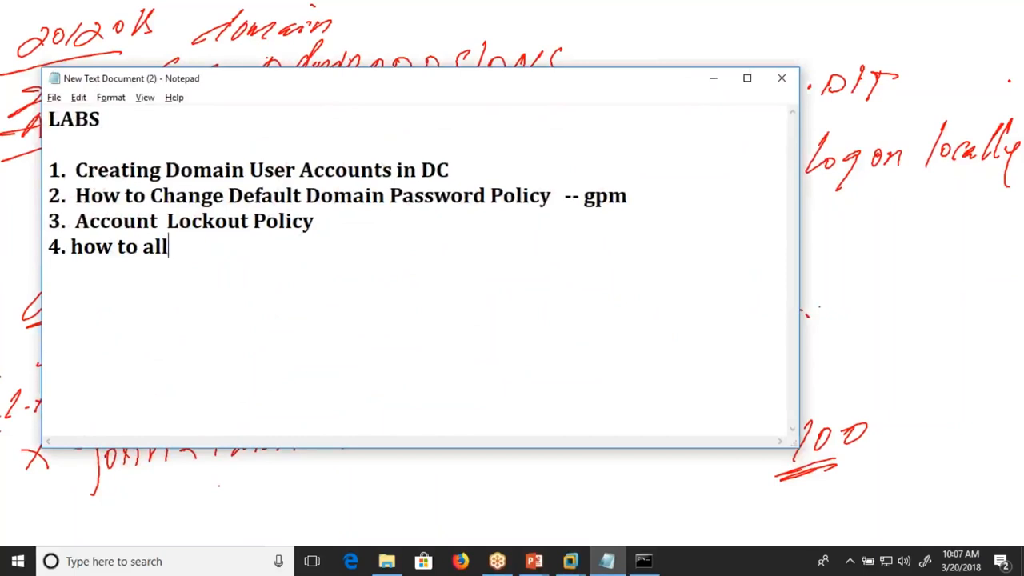
- Complete item 4 of the LABS notes as "how to allow a user logon in dc ---- allow logon locally policy" and minimize the notes
text(user lo)
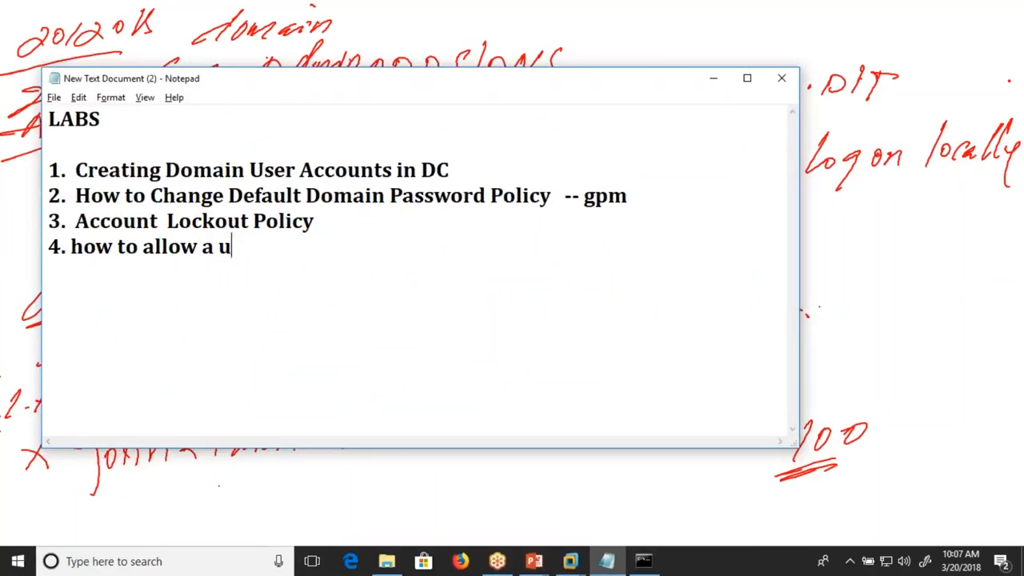
text(go)
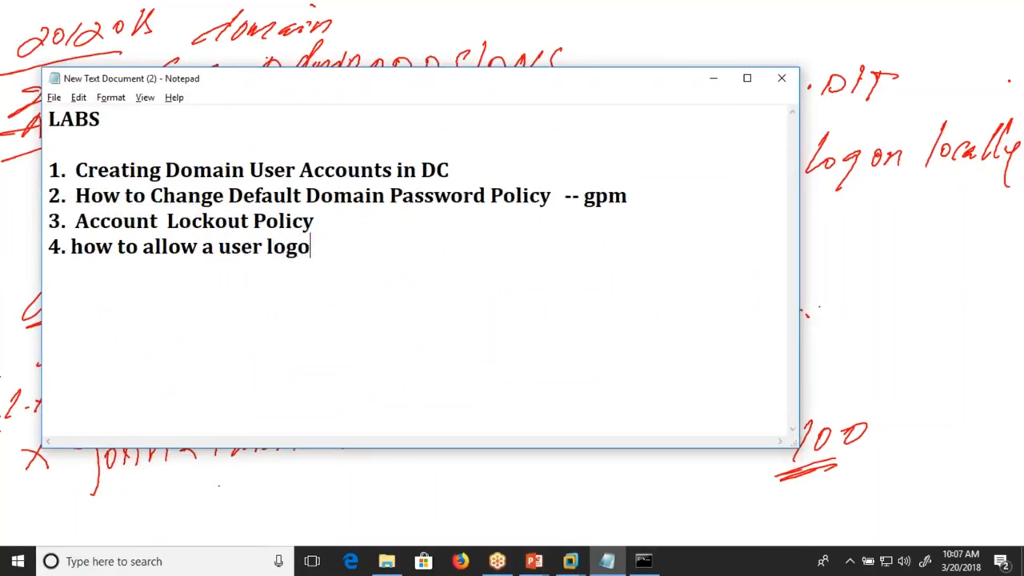
text(n in dc  -)
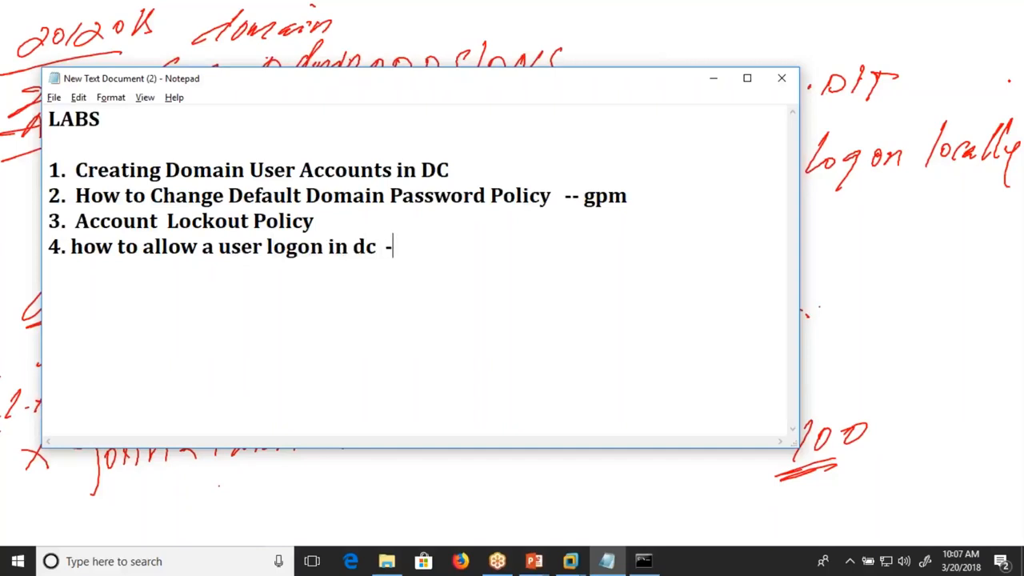
text(--- allow logon l)
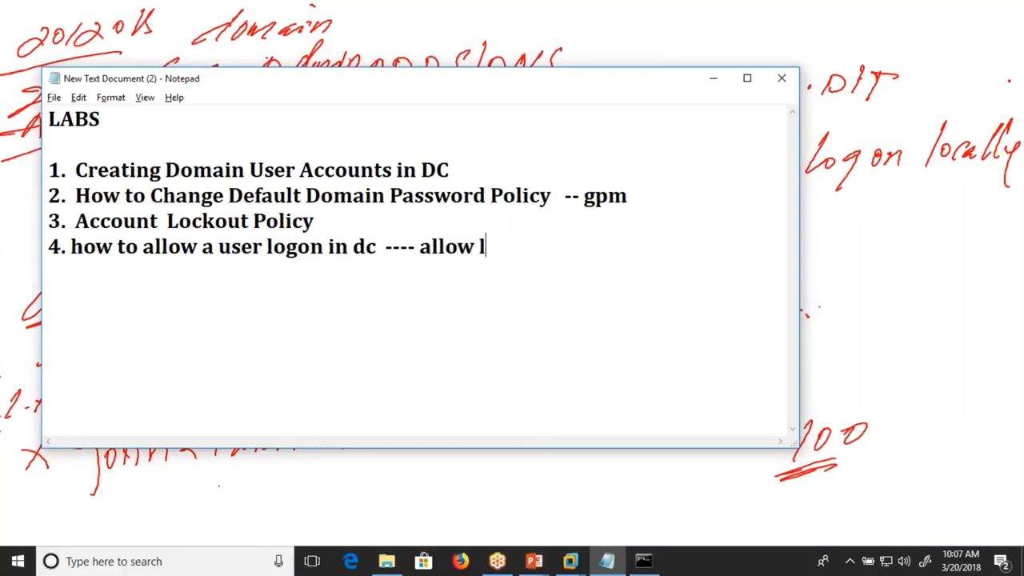
text(o)
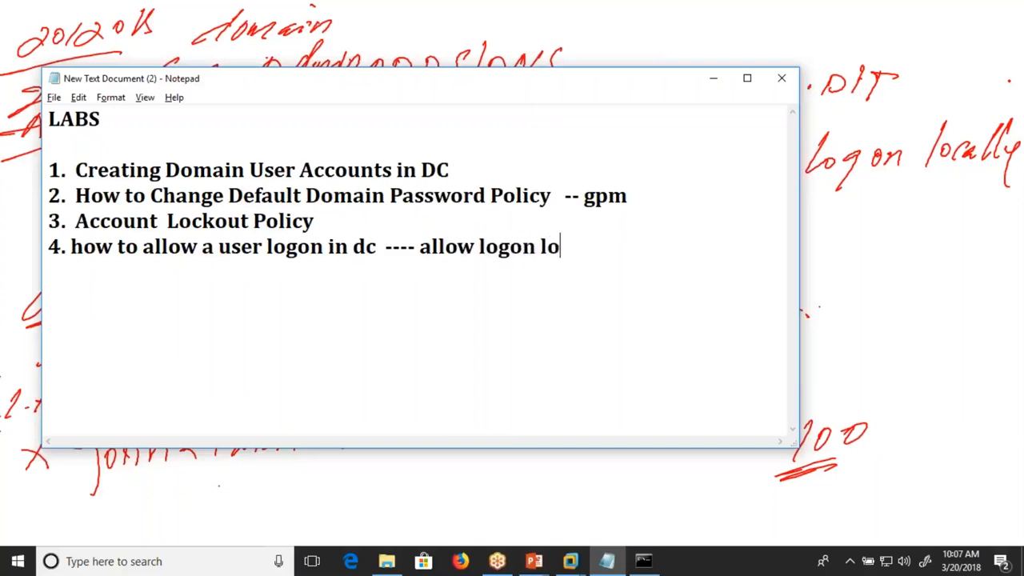
text(cally policy)
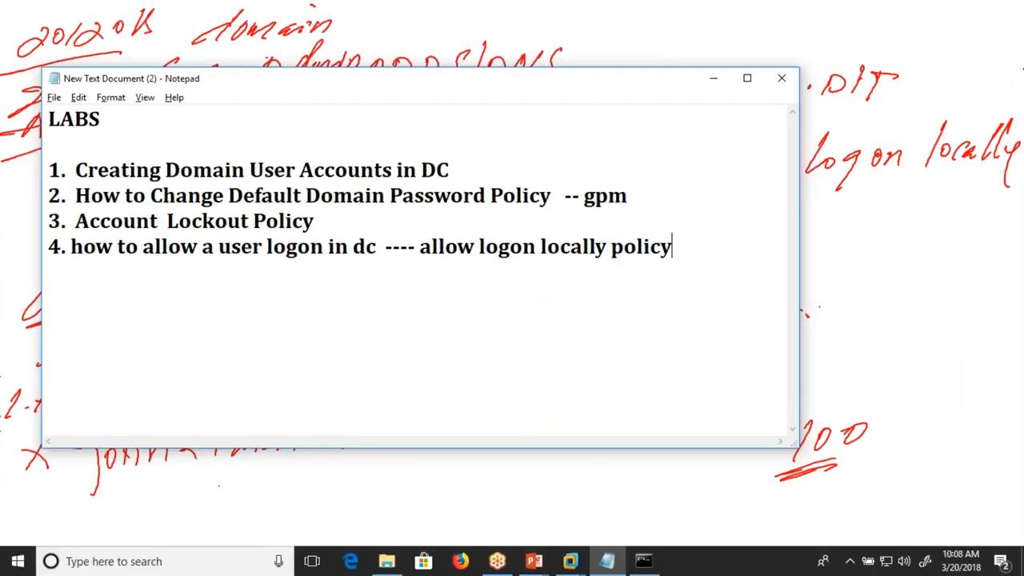
click(714, 80)
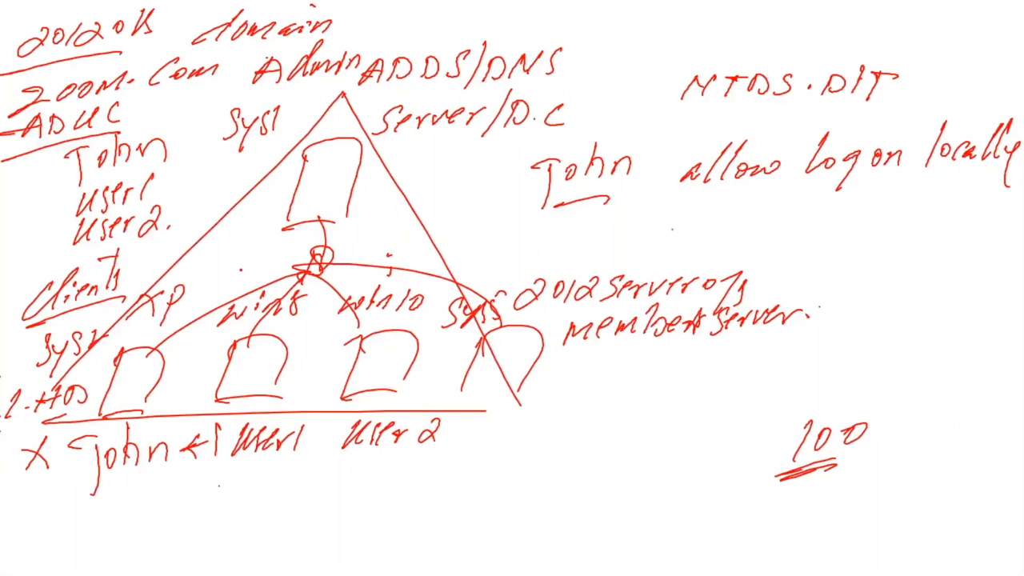
- Switch to SYS1's desktop, open Group Policy Management from Server Manager, and minimize Server Manager
key(alt+Tab)
key(alt+Tab)
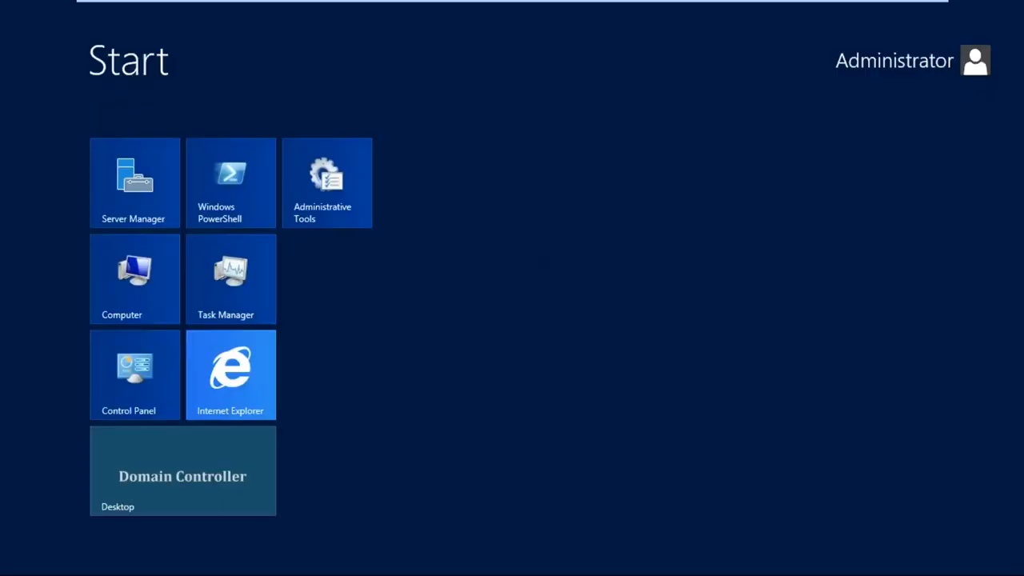
click(239, 469)
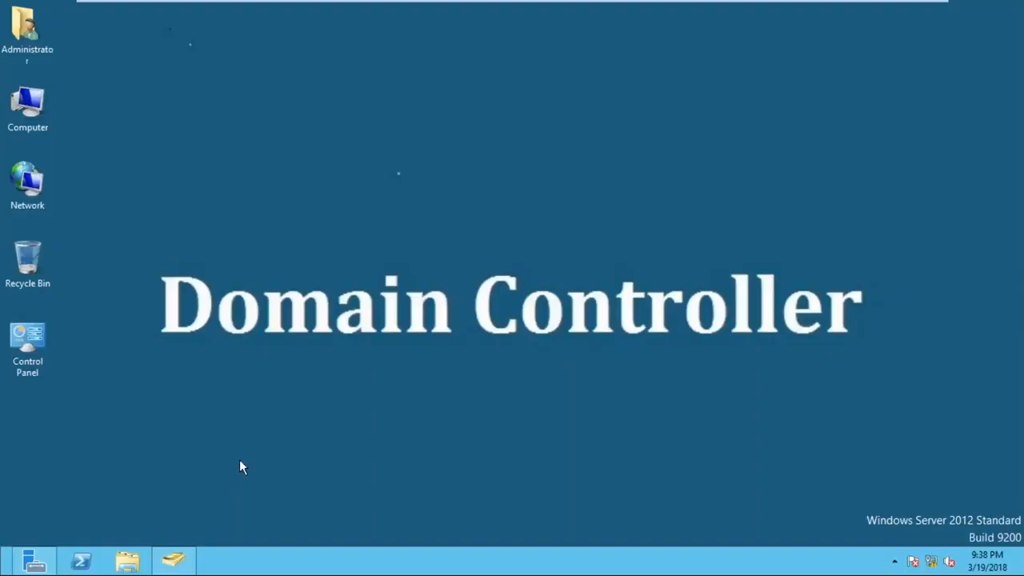
click(34, 561)
click(830, 63)
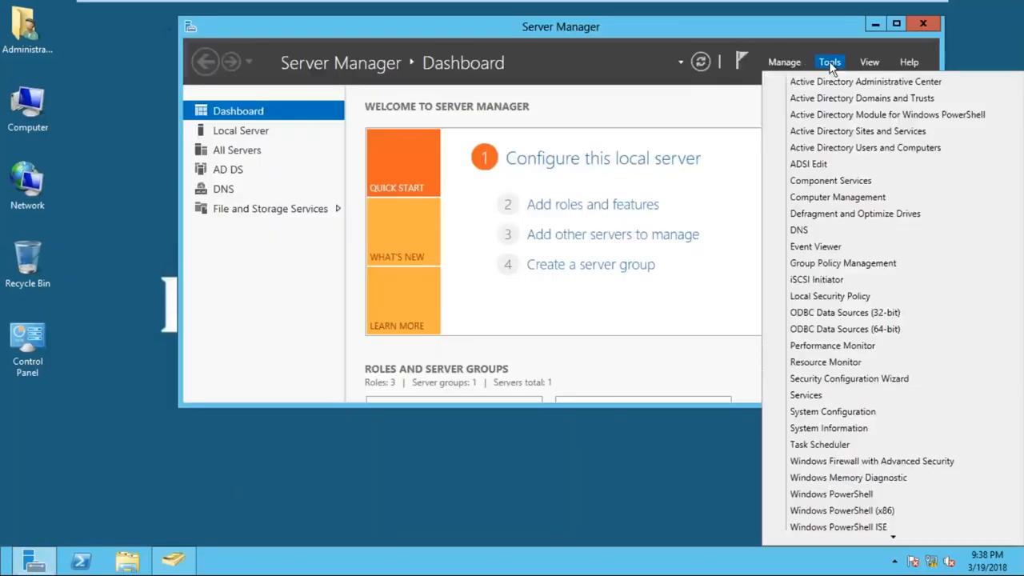
click(849, 263)
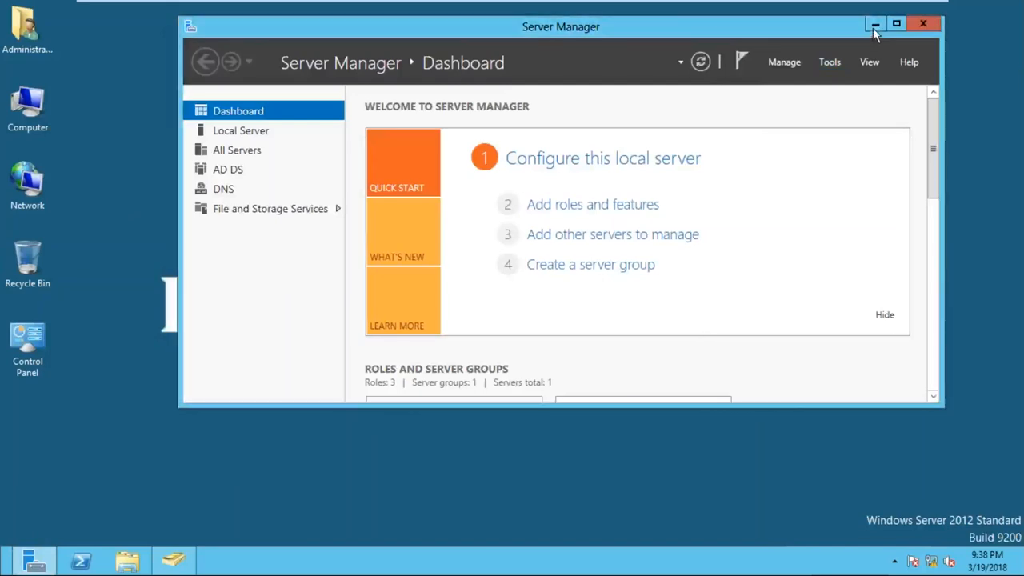
click(874, 28)
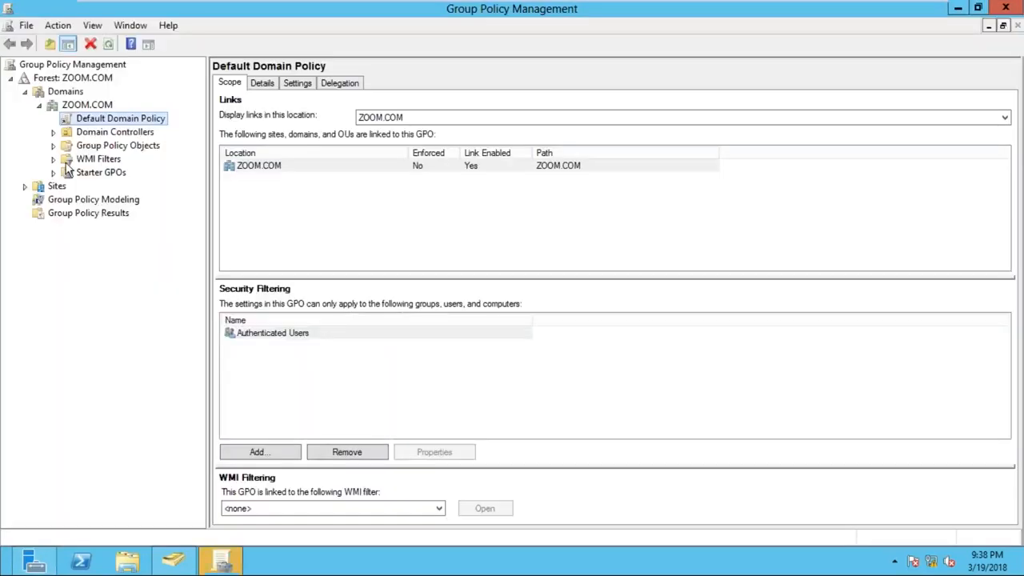
- Collapse and re-expand the ZOOM.COM forest down to the policies and containers under the ZOOM.COM domain
click(12, 79)
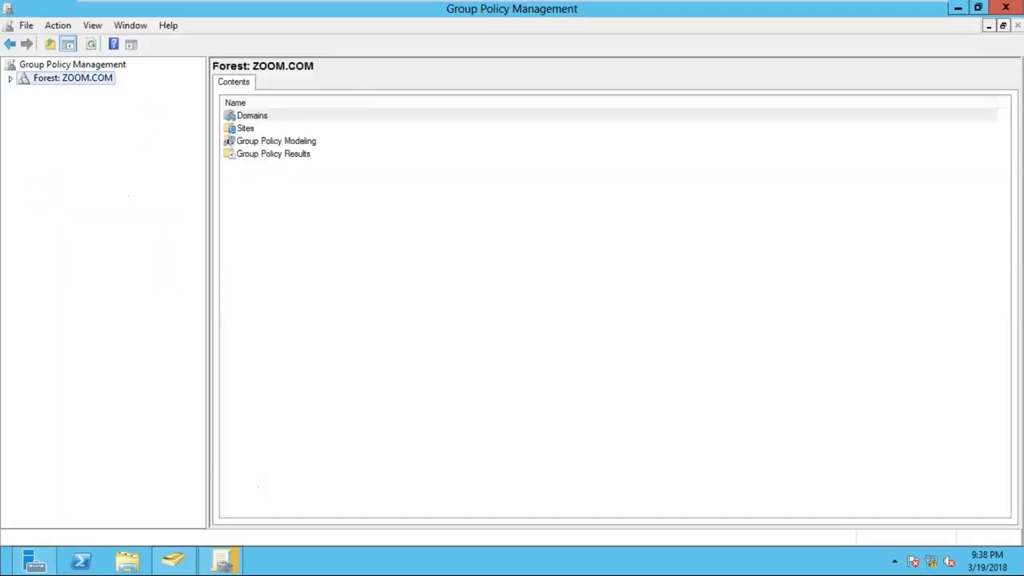
click(11, 80)
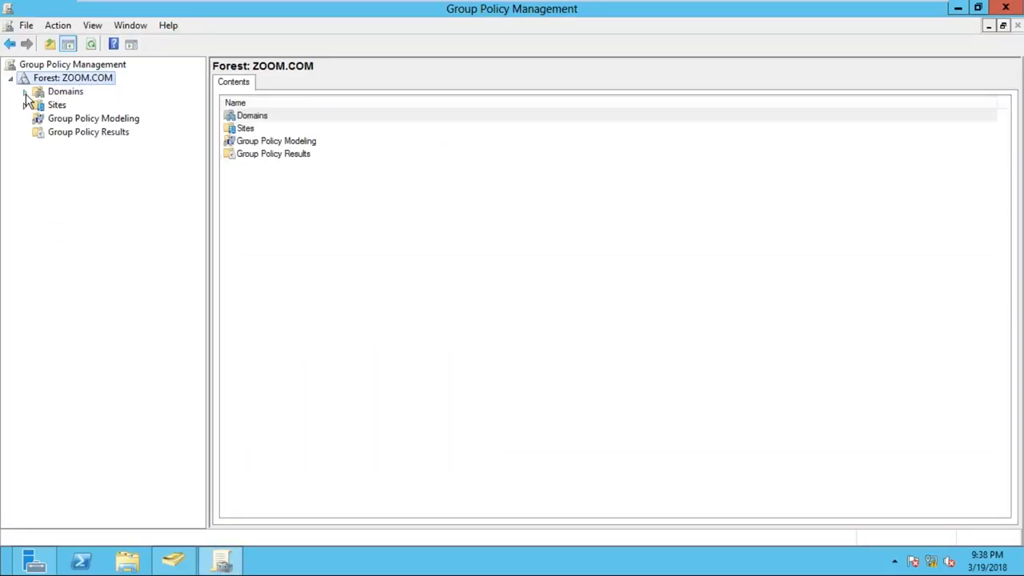
click(25, 92)
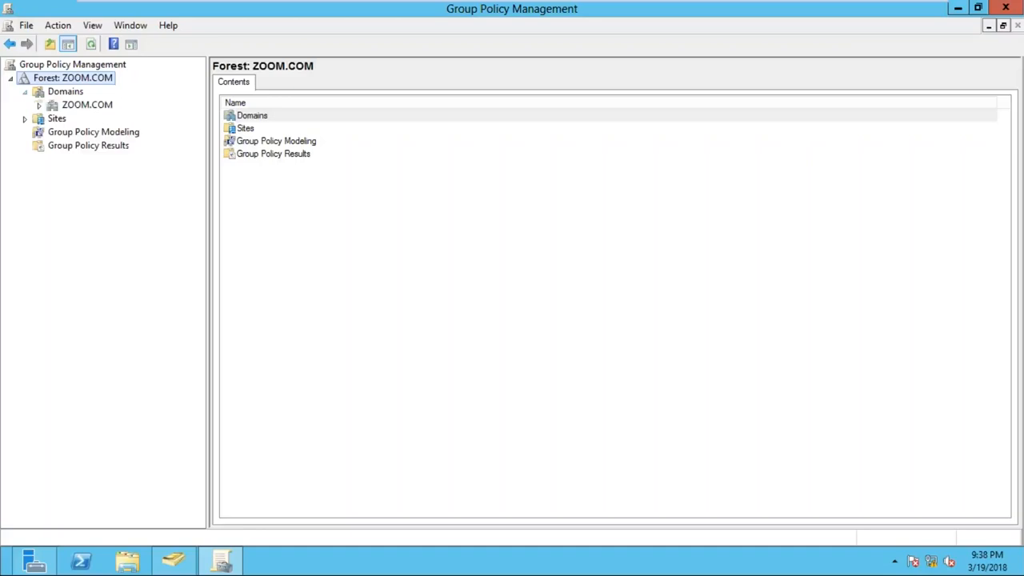
click(87, 108)
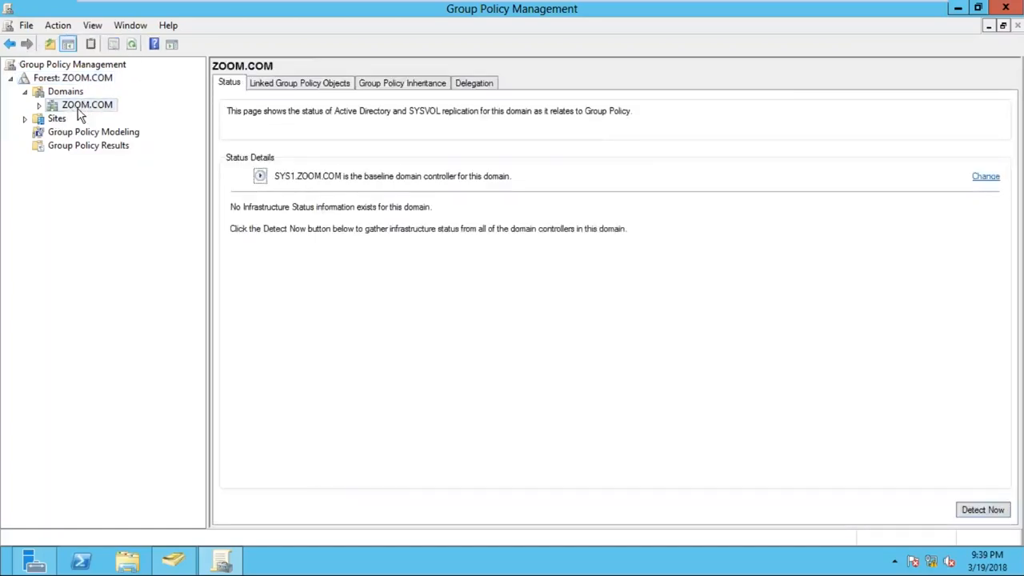
click(38, 105)
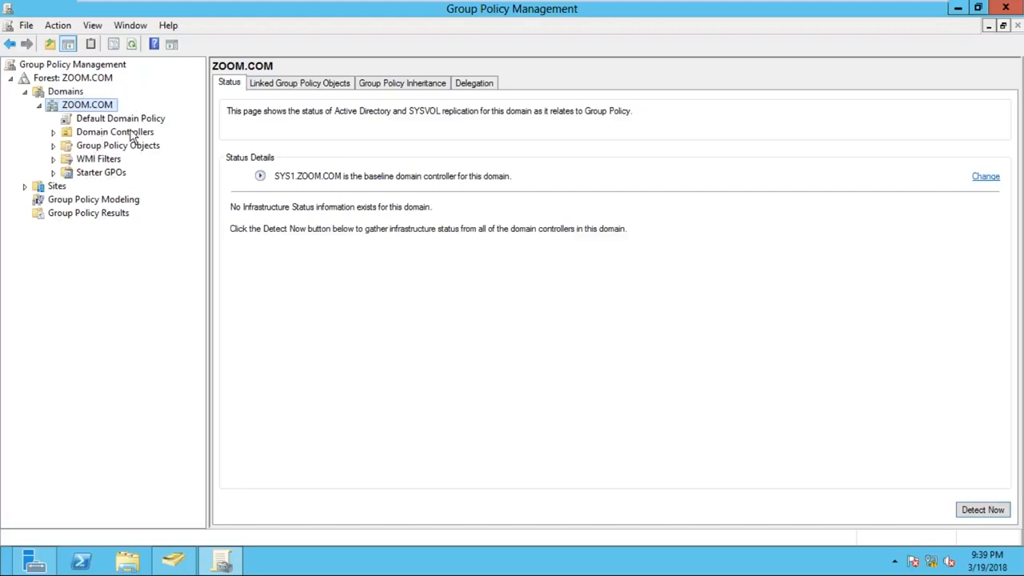
- Review the handwritten domain diagram outside the virtual machine, and return to Group Policy Management on SYS1
mouse_move(572, 4)
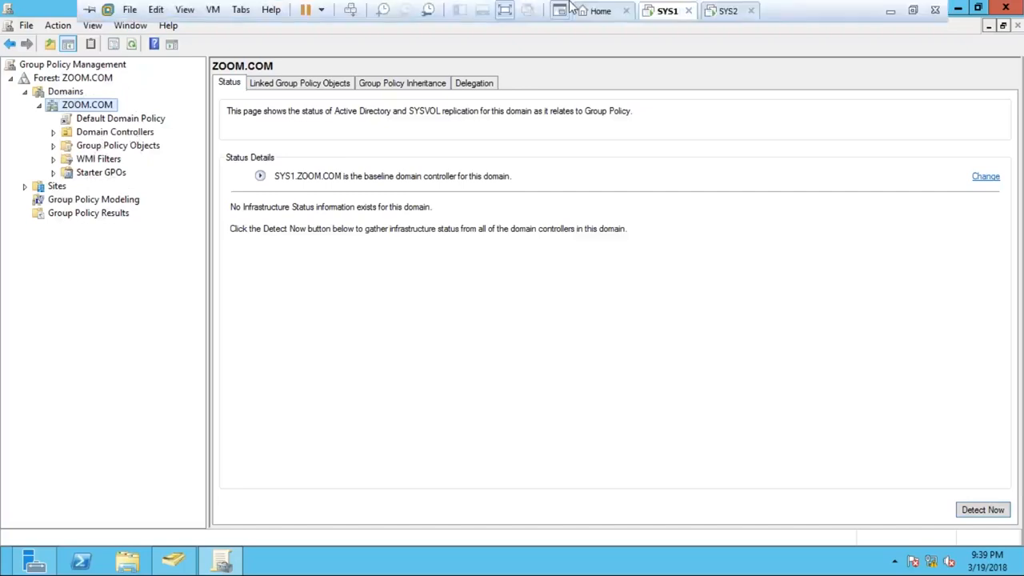
click(891, 10)
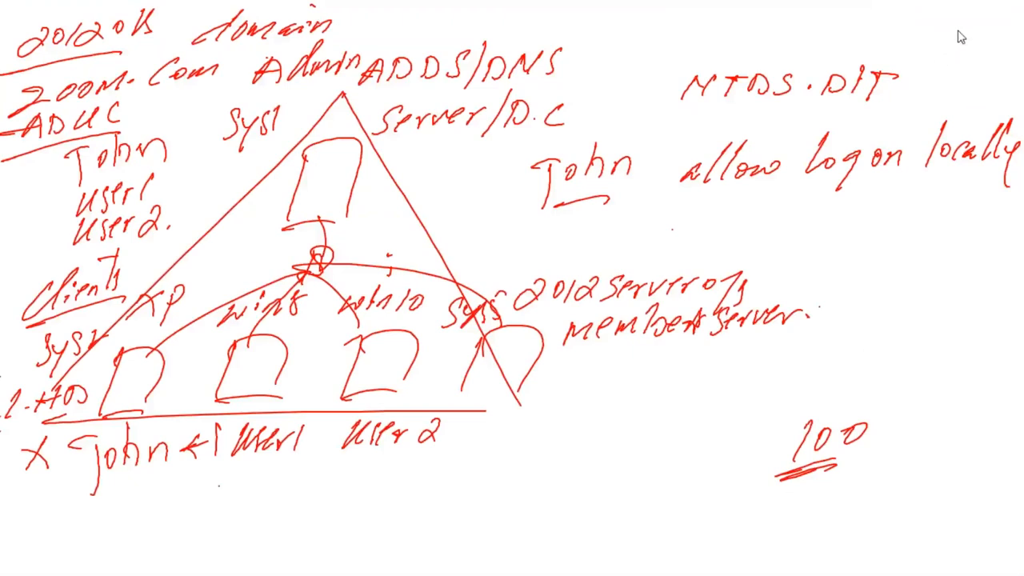
key(alt+Tab)
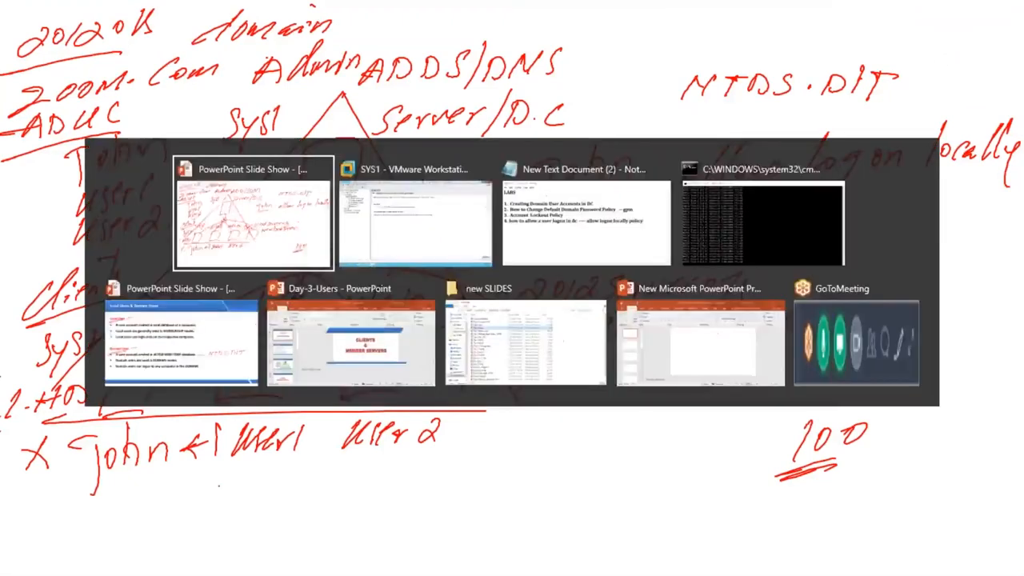
key(alt+Tab)
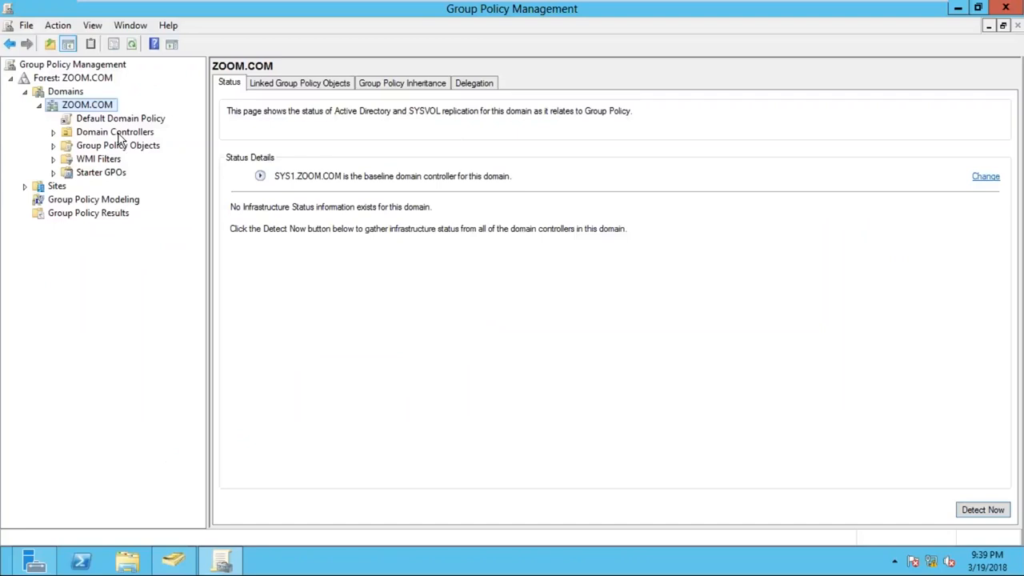
- Expand Domain Controllers, widen the console tree, and compare the scopes of the Default Domain Policy and Default Domain Controllers Policy
click(119, 134)
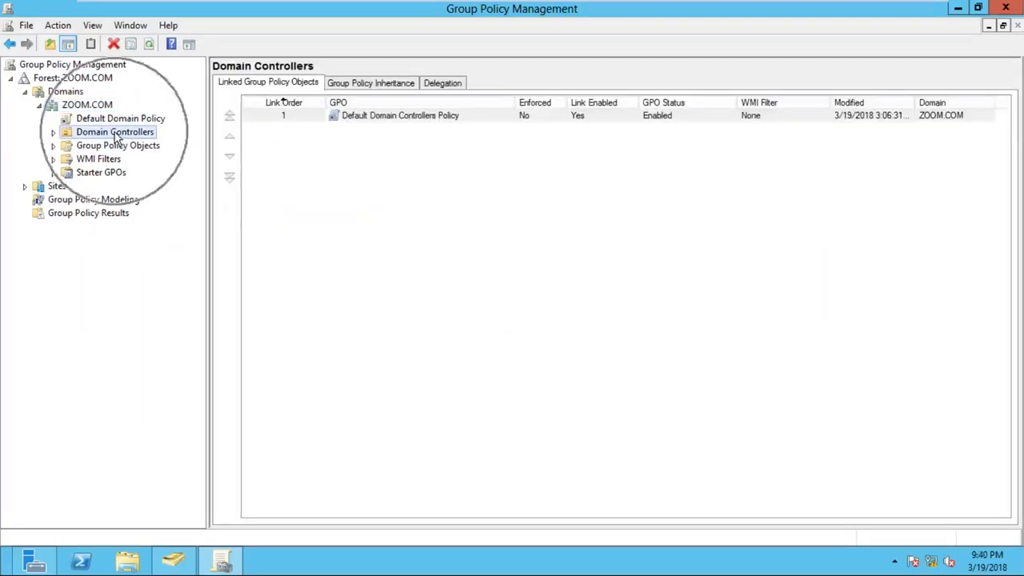
click(54, 133)
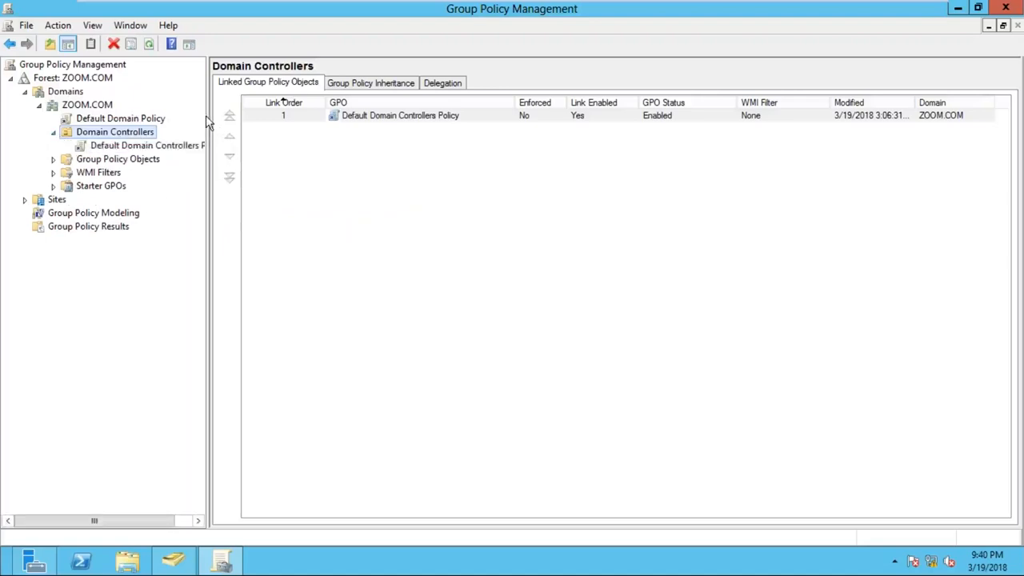
drag(212, 133, 264, 128)
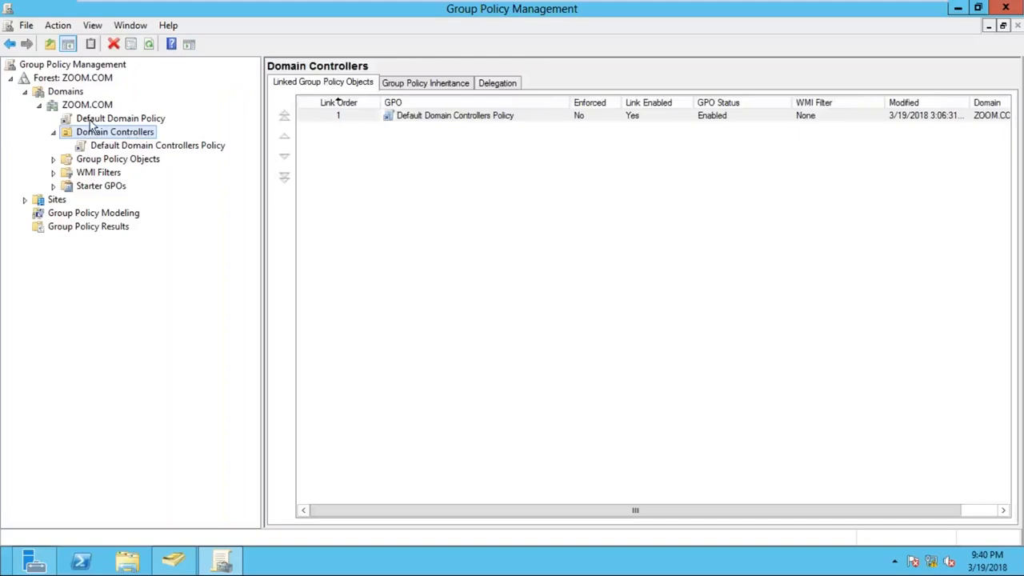
click(128, 119)
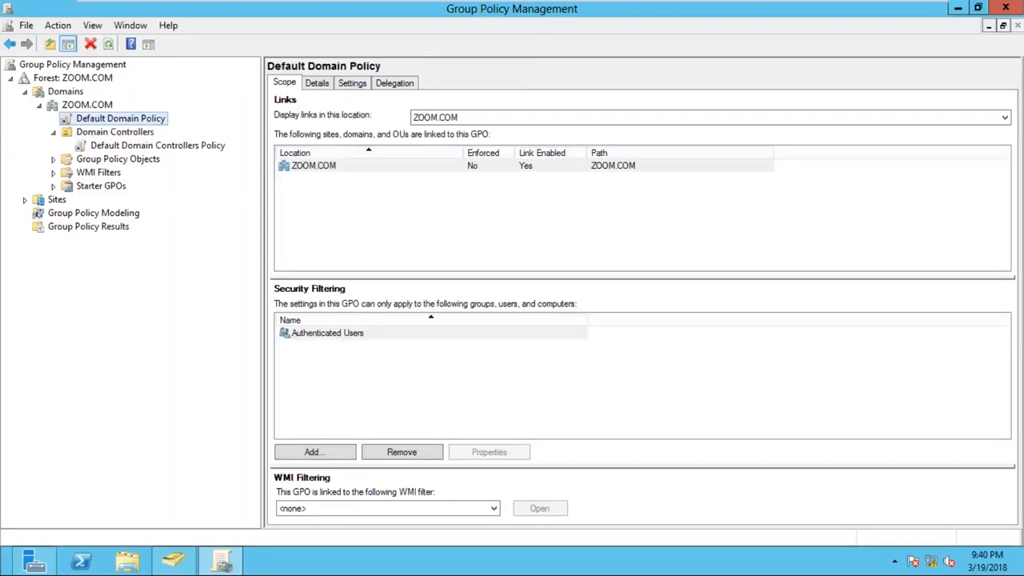
click(142, 146)
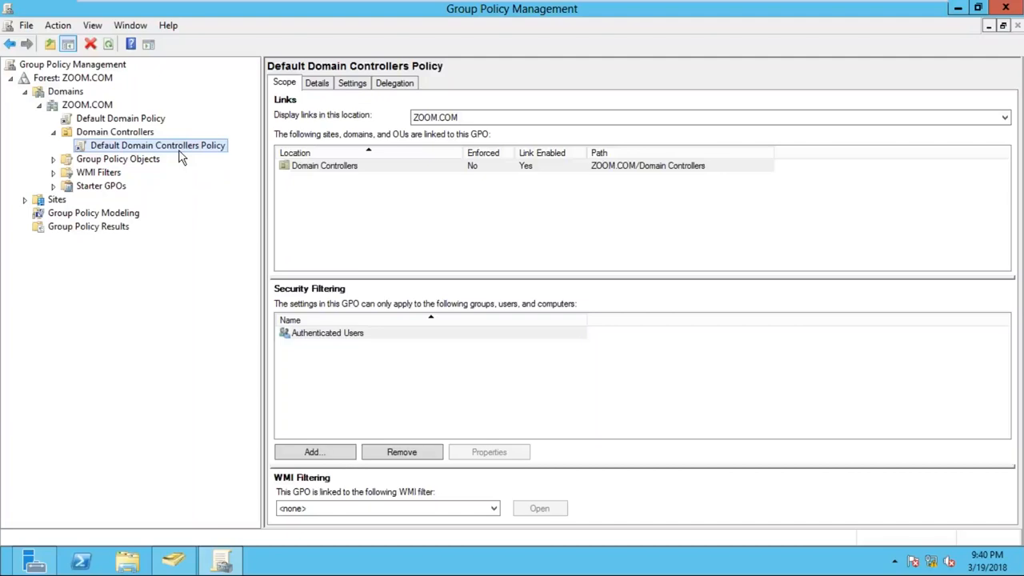
click(179, 152)
key(ctrl)
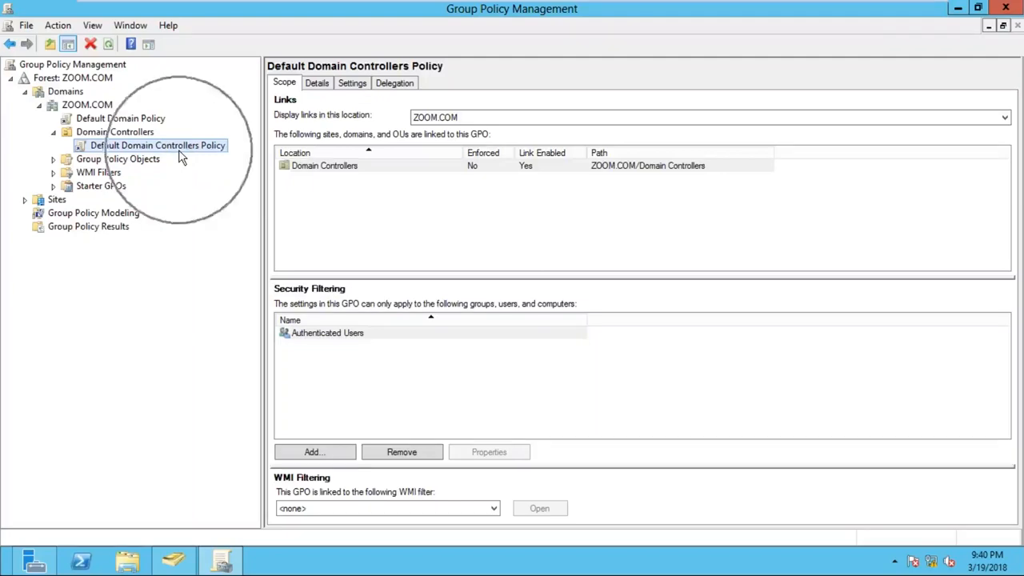
key(ctrl)
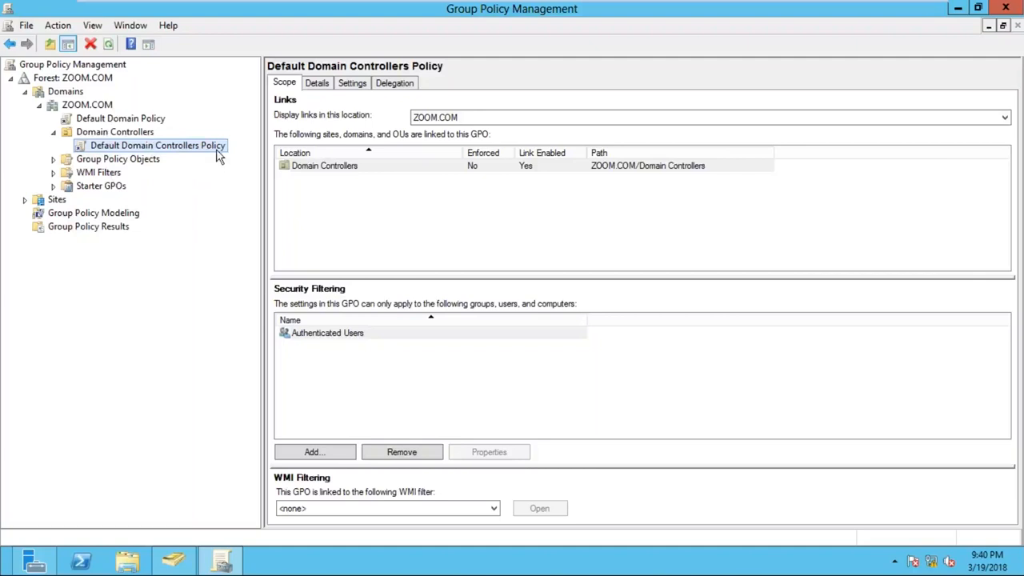
- Open the Default Domain Controllers Policy for editing and maximize the editor window
right_click(219, 156)
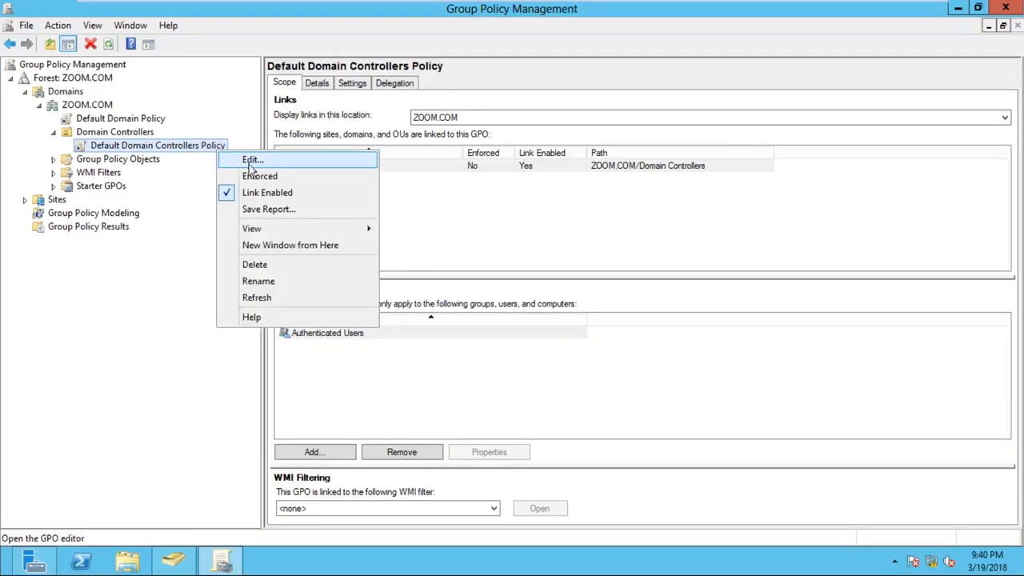
click(254, 170)
click(256, 170)
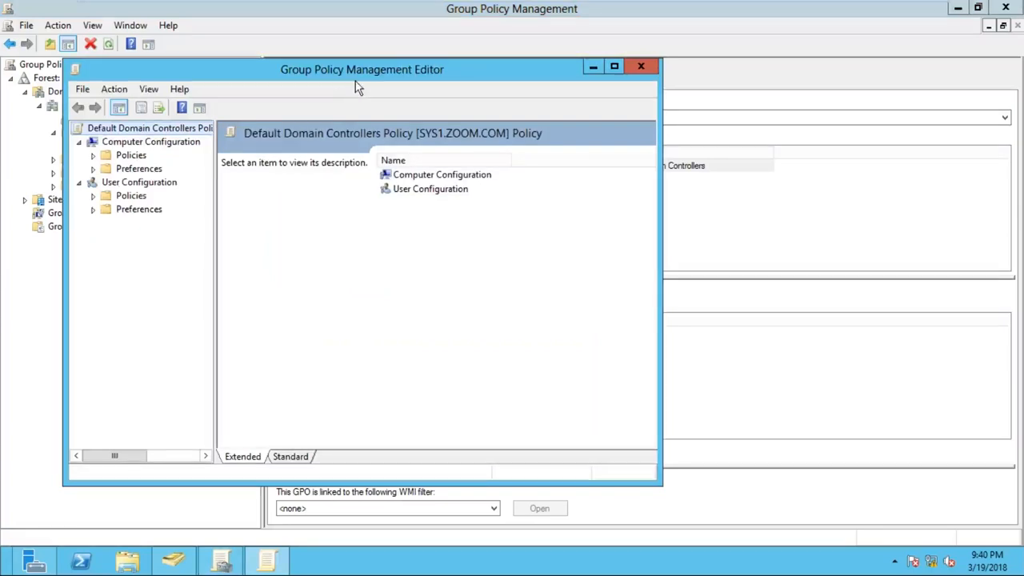
double_click(356, 80)
key(ctrl)
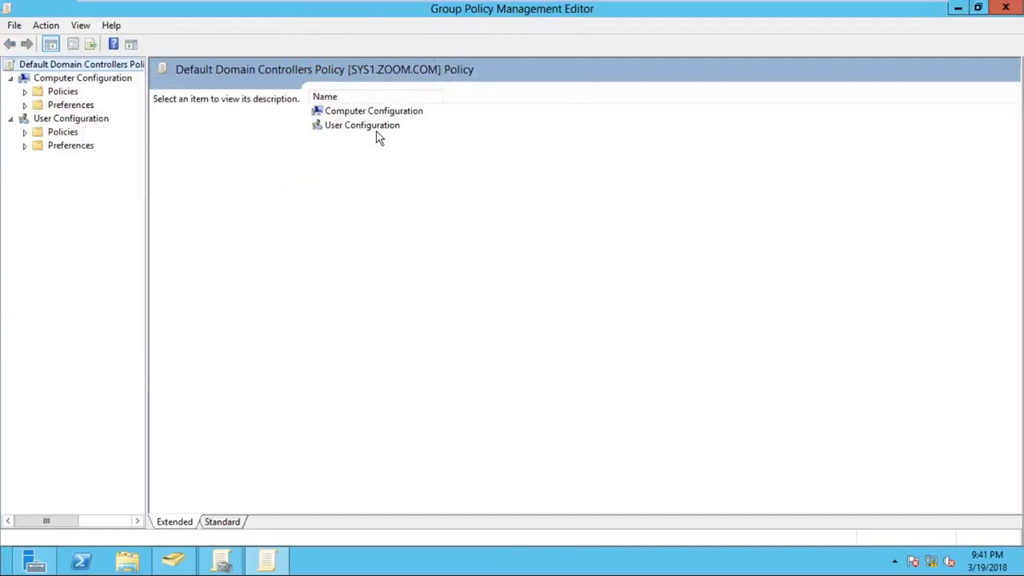
key(ctrl)
- Expand the Computer Configuration policies down to Windows Settings and widen the console tree
click(114, 83)
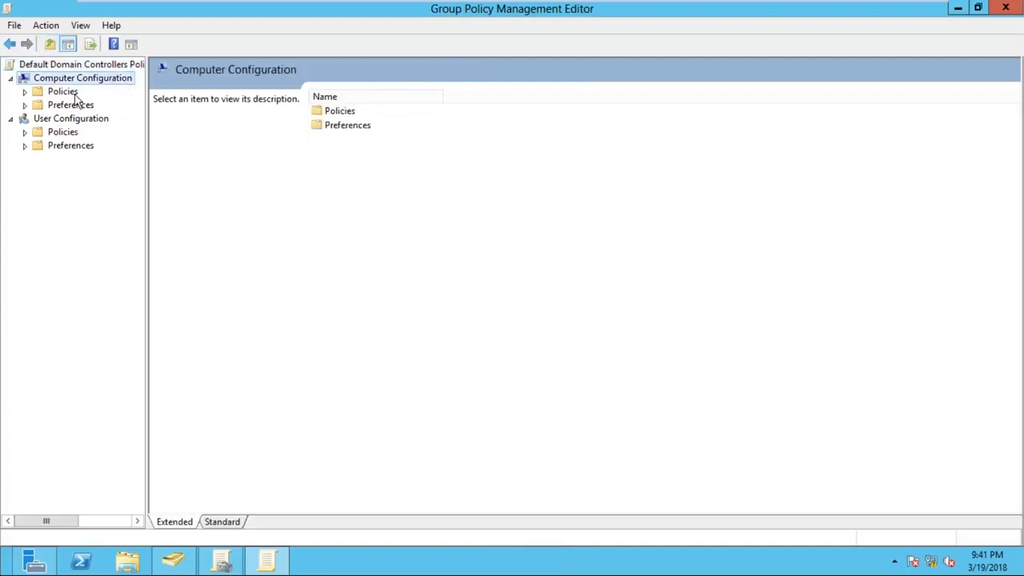
key(ctrl)
click(26, 92)
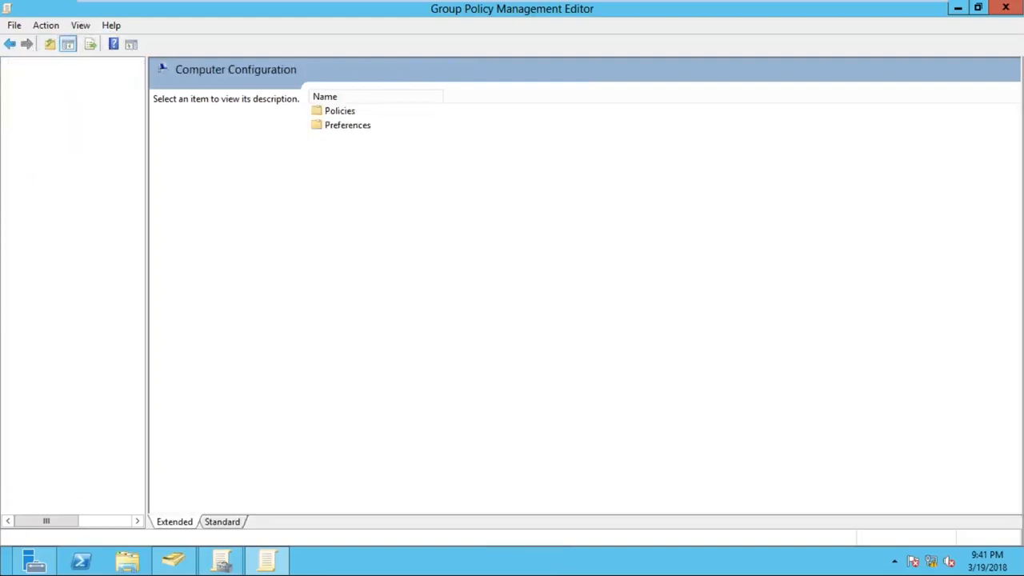
drag(147, 121, 228, 132)
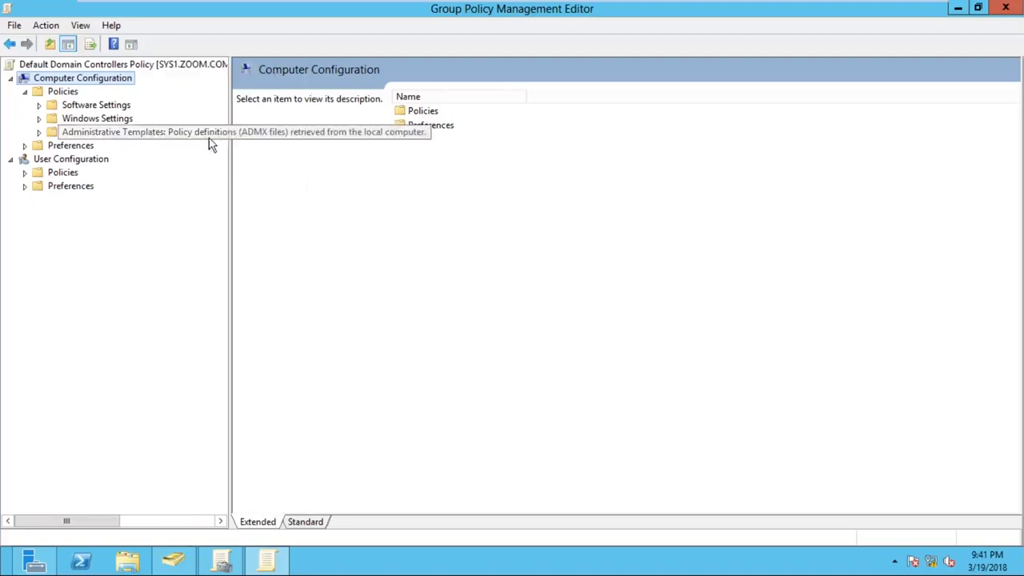
click(64, 92)
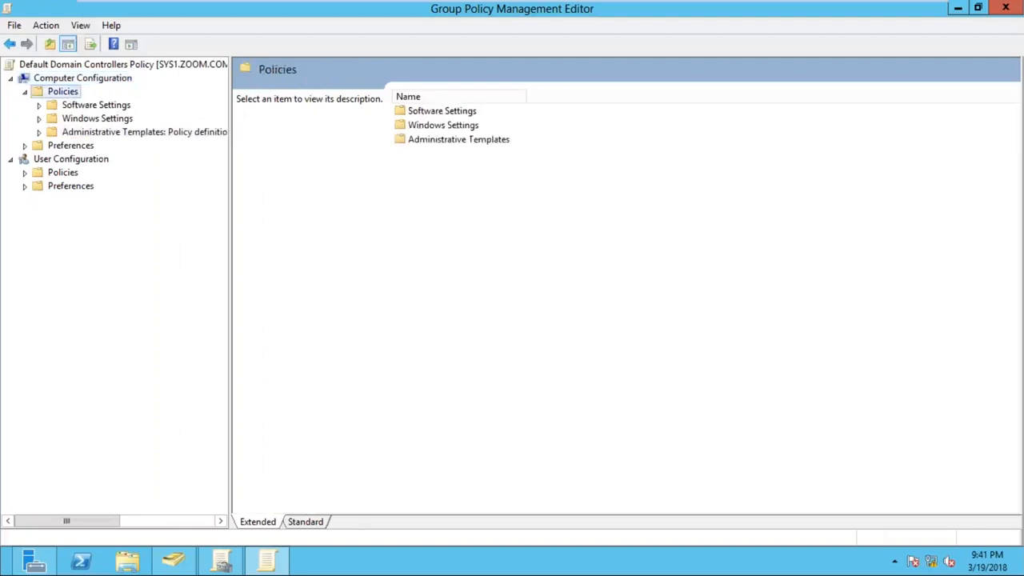
click(92, 122)
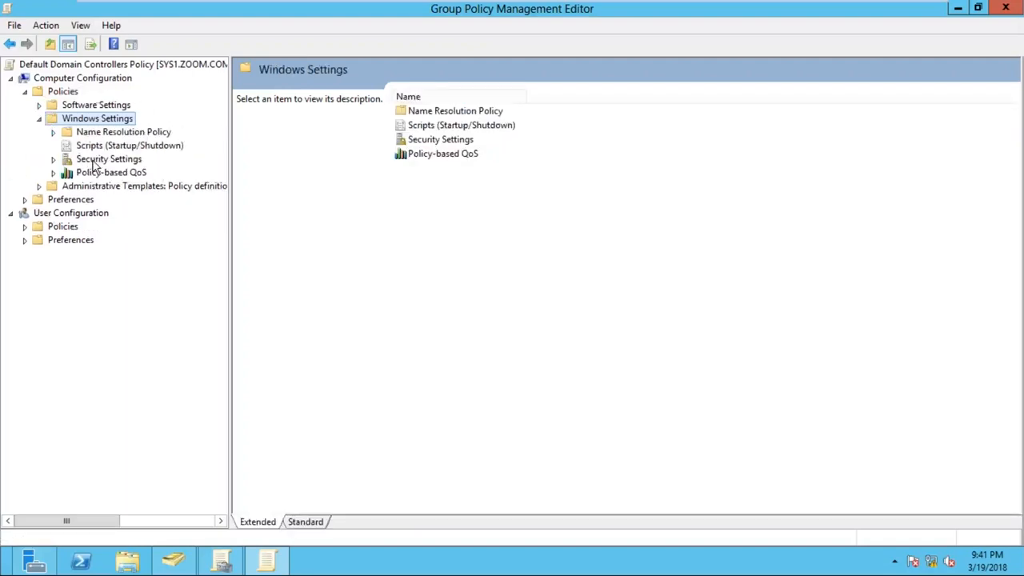
- Go through Security Settings and Local Policies under Windows Settings to display the User Rights Assignment policies
click(93, 161)
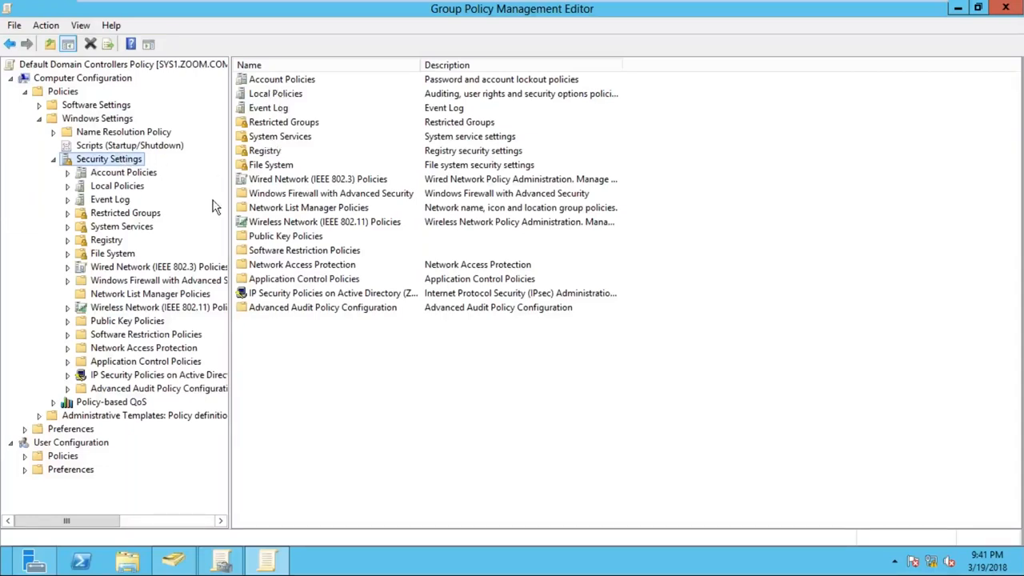
click(118, 186)
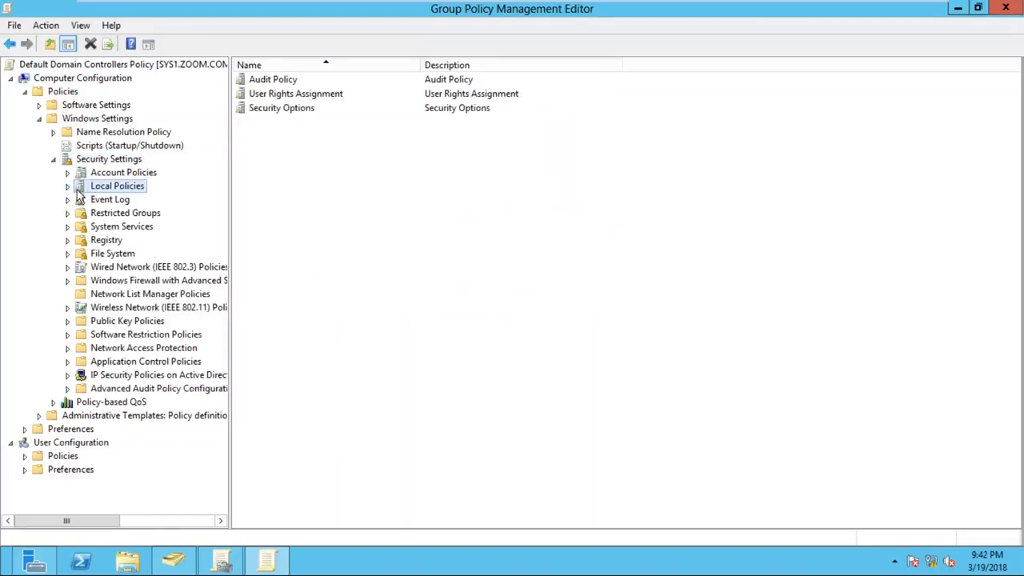
click(72, 189)
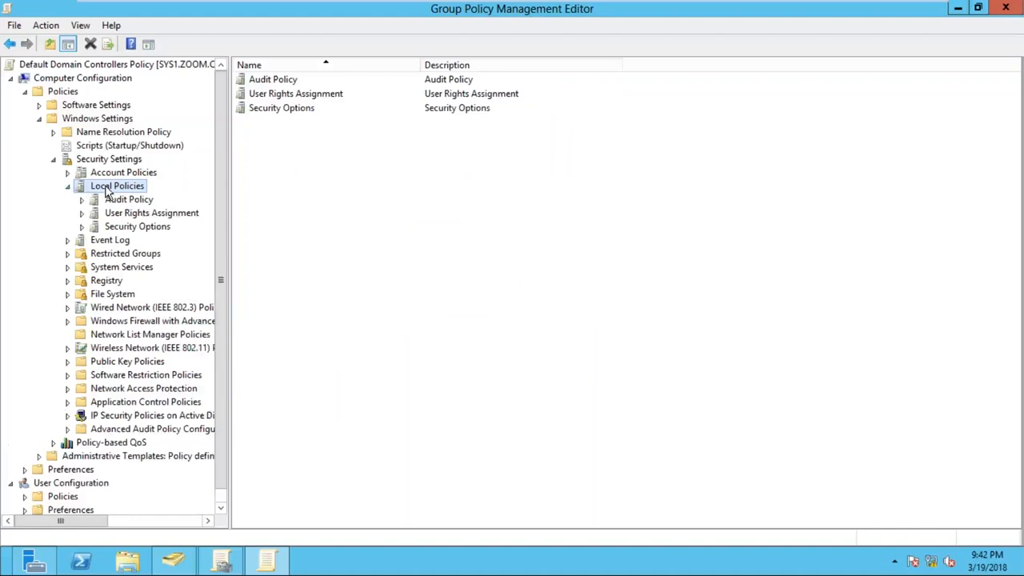
click(153, 214)
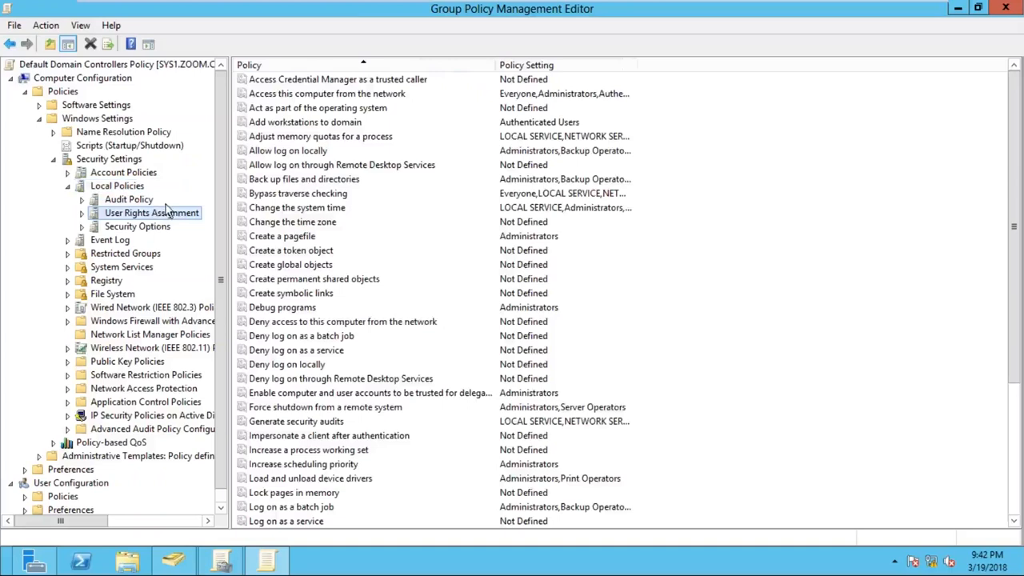
- Review the accounts and groups listed in the properties of the Allow log on locally policy, and close them
click(304, 155)
click(306, 159)
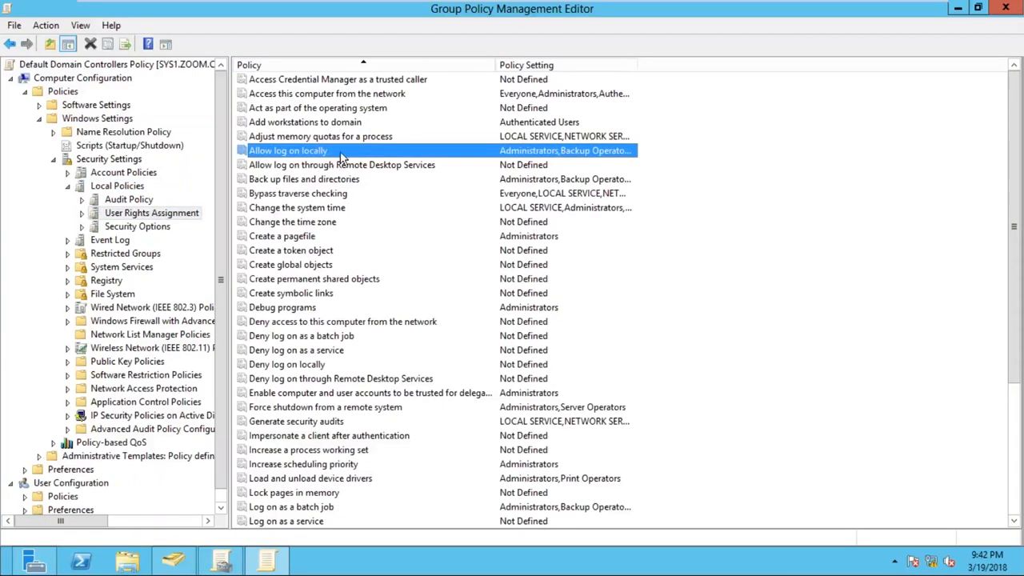
right_click(345, 155)
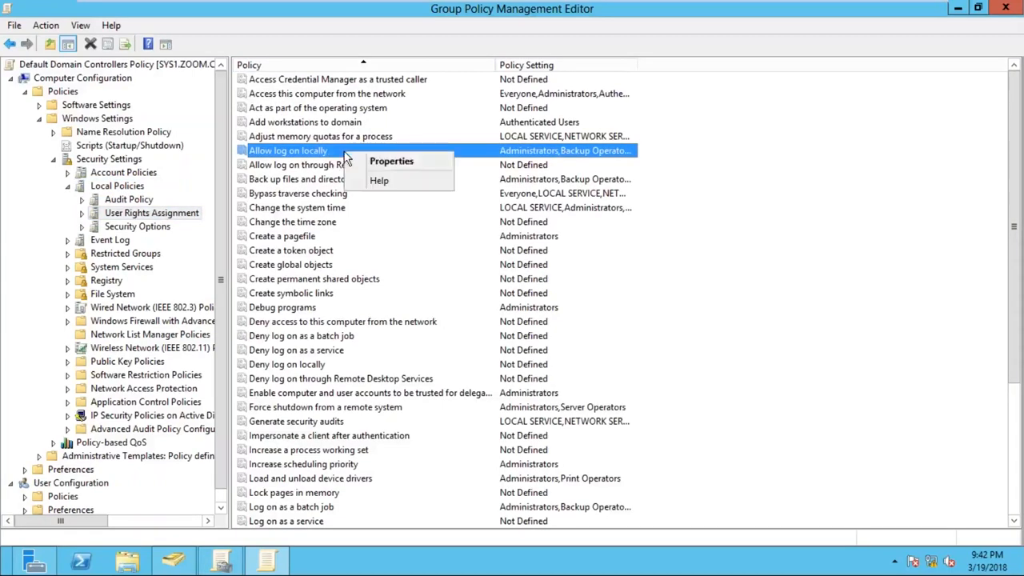
click(416, 164)
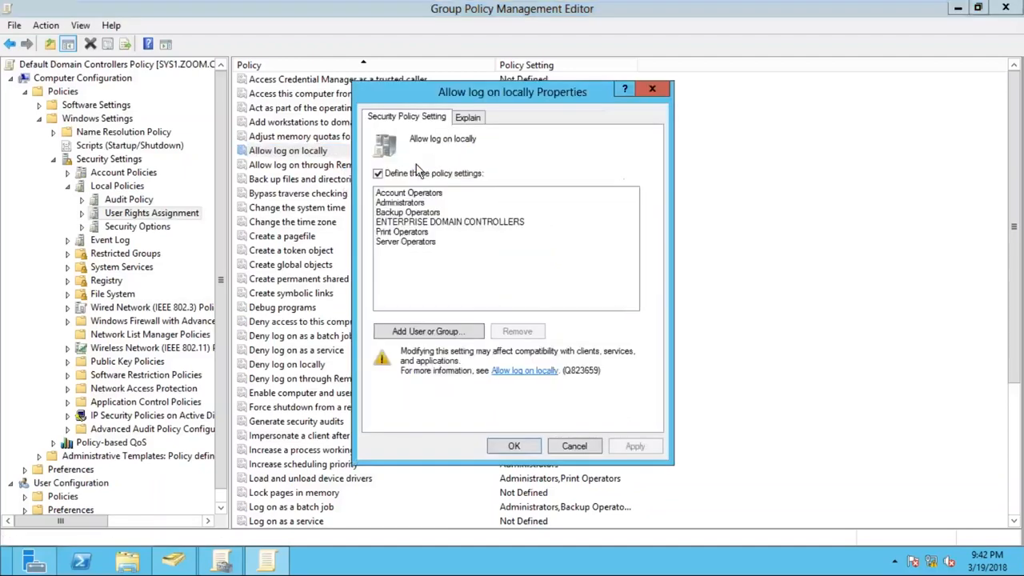
click(652, 89)
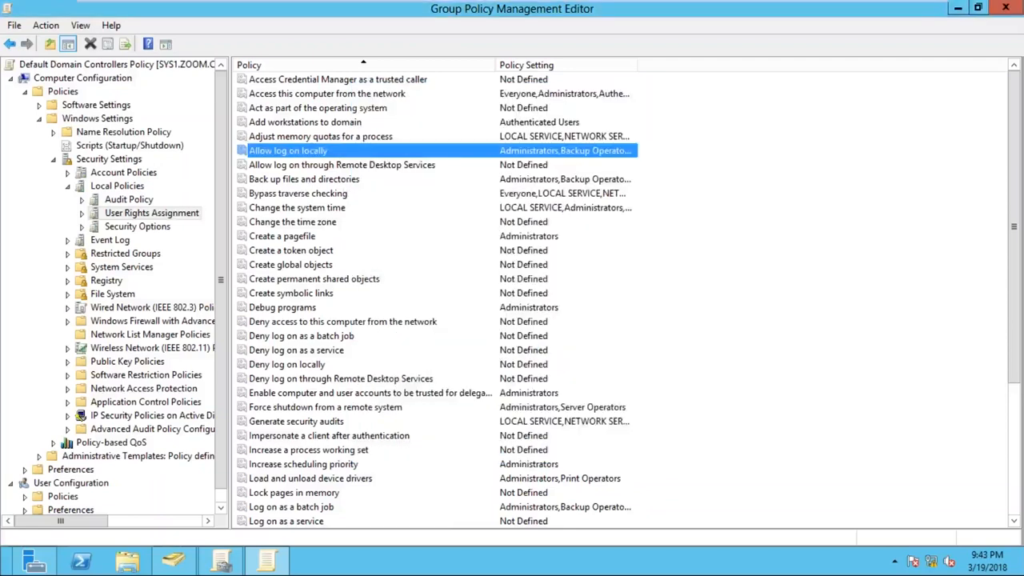
- Add the domain user's account from ZOOM.COM to the Allow log on locally policy, checking the entered name against the directory
right_click(357, 154)
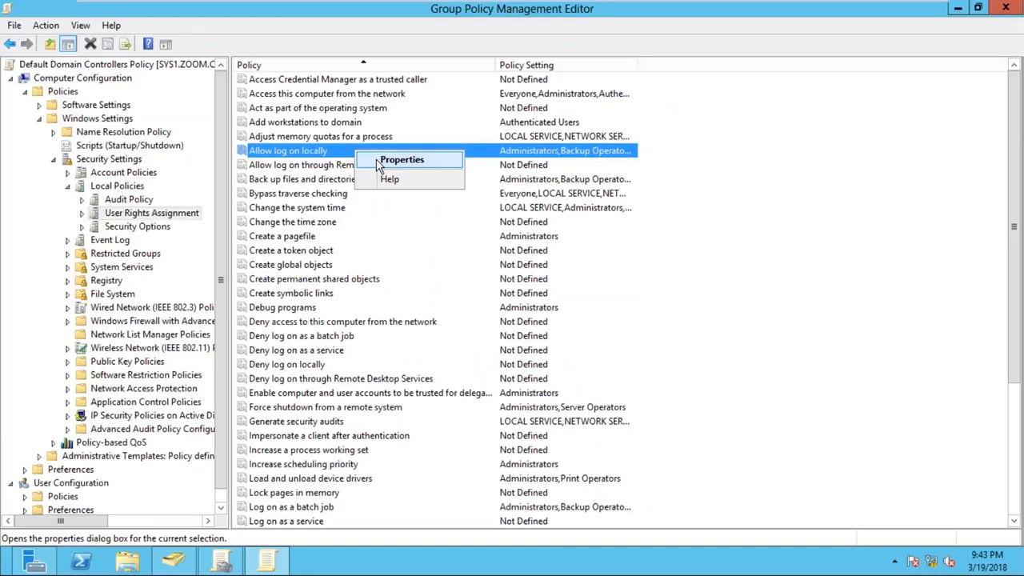
click(381, 162)
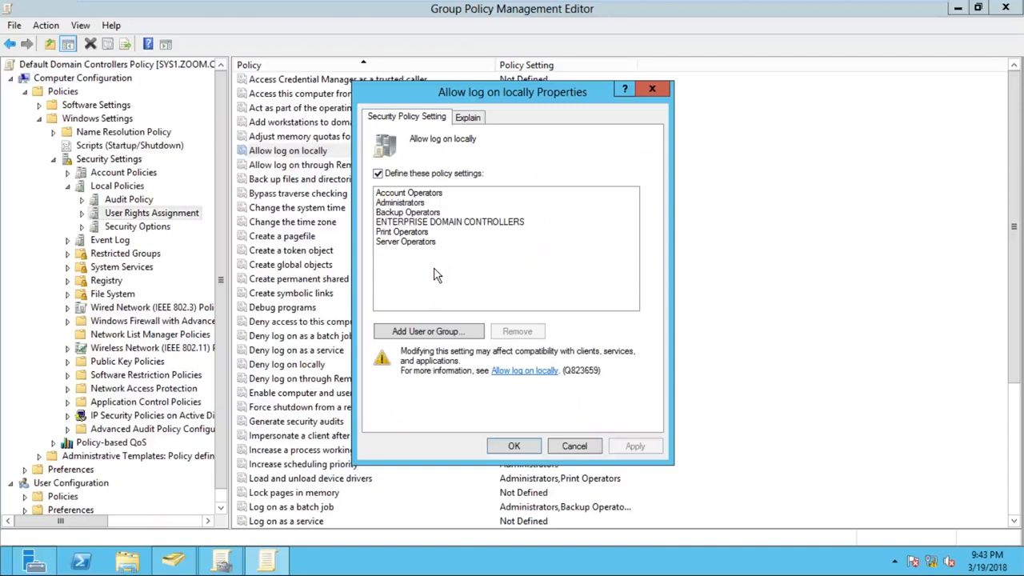
click(462, 338)
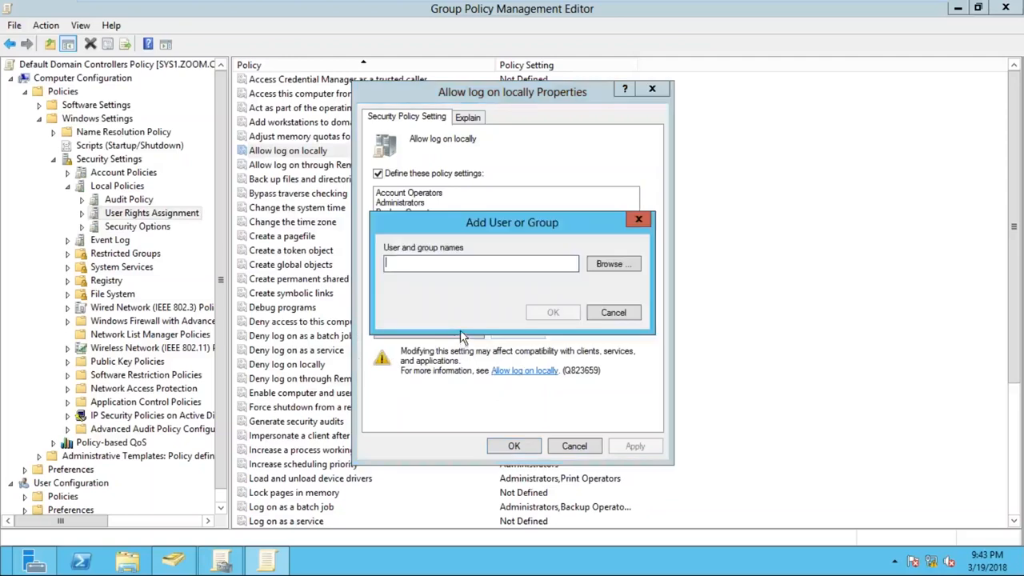
click(439, 273)
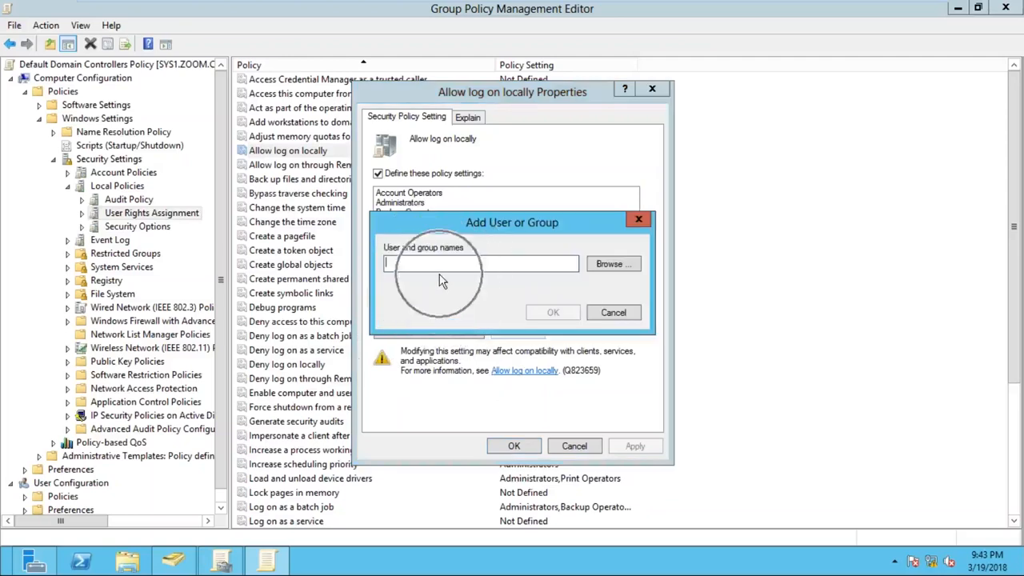
click(606, 271)
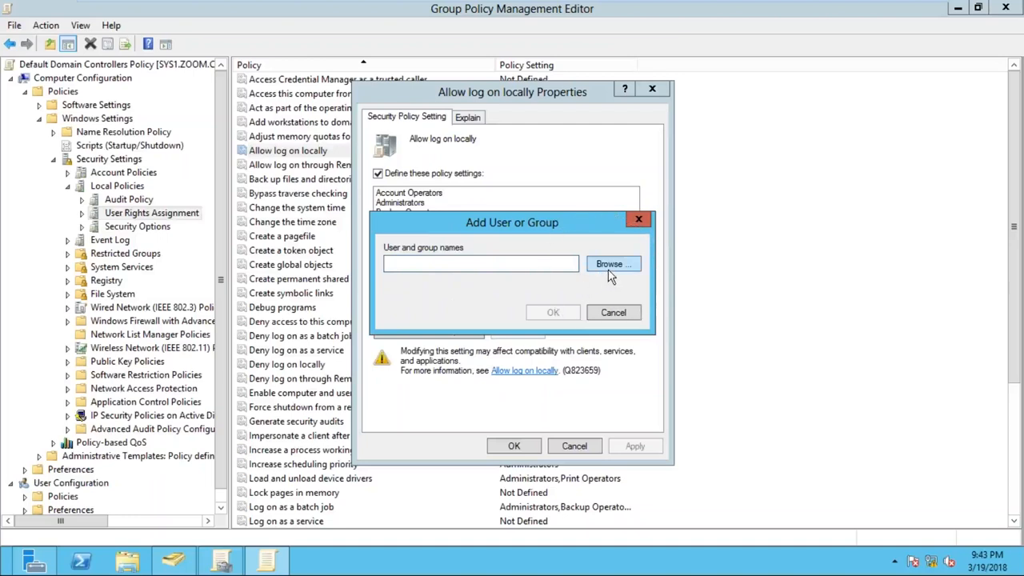
click(610, 274)
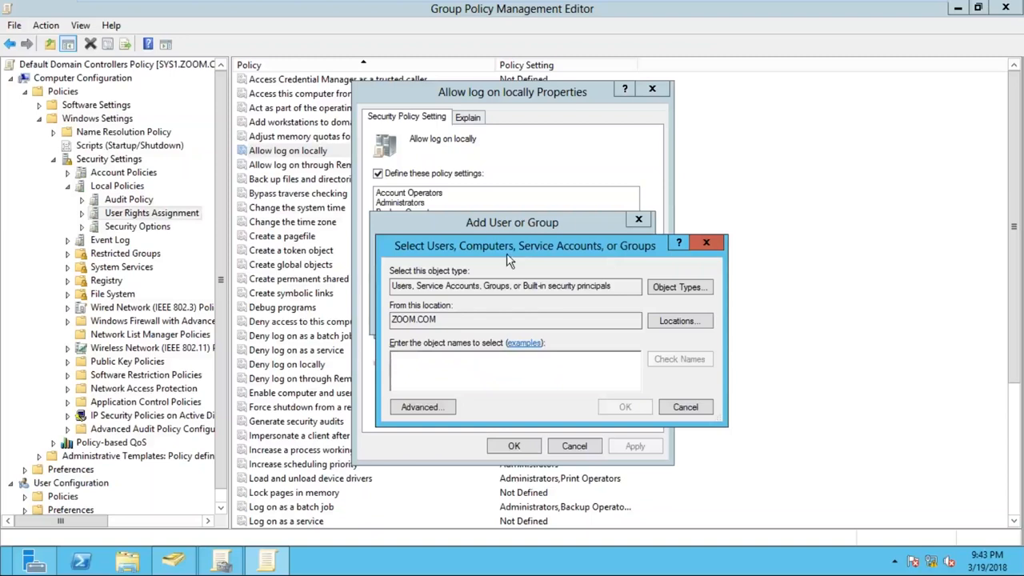
drag(505, 245, 501, 158)
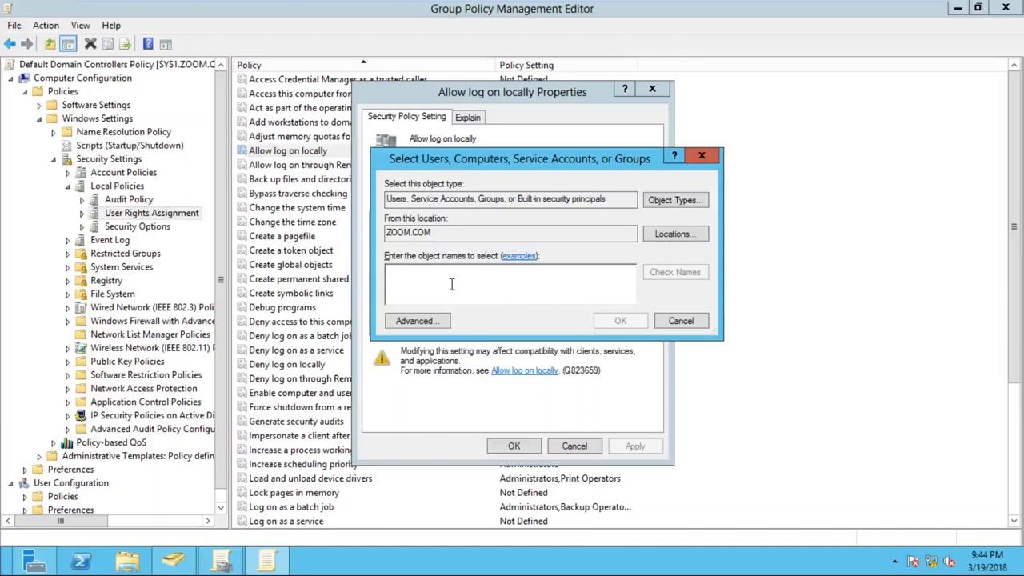
text(JOHN)
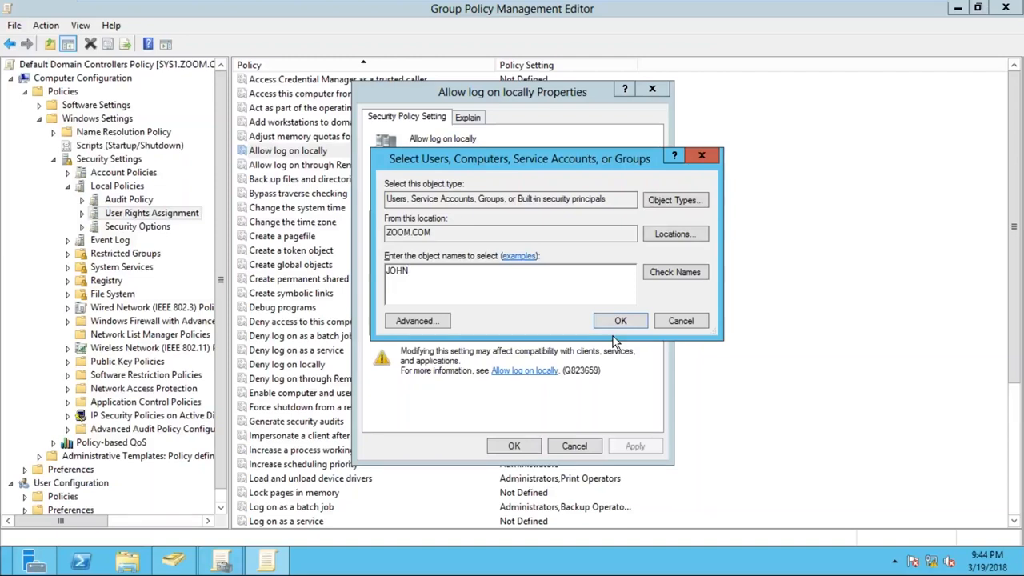
click(677, 286)
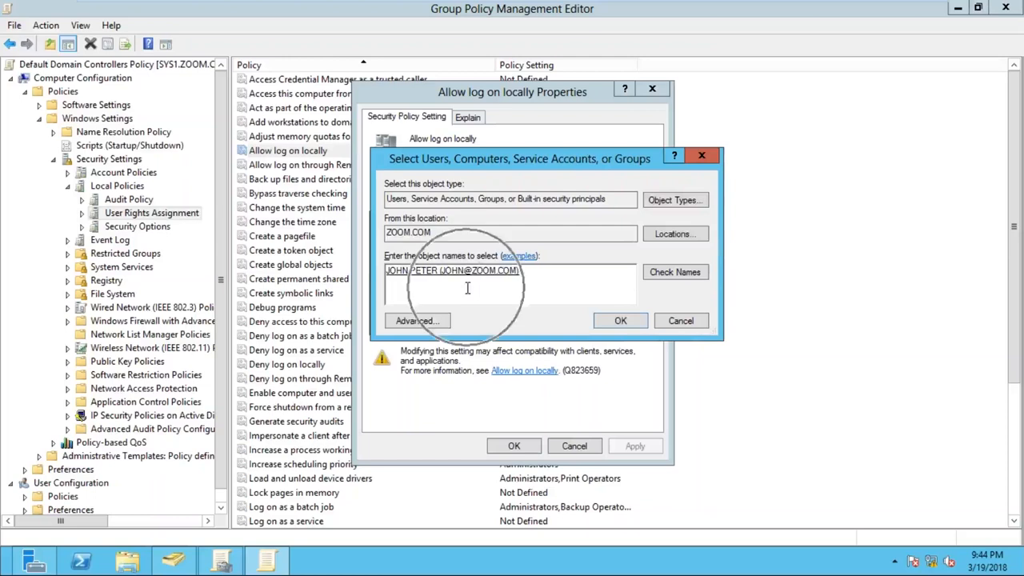
click(620, 320)
click(615, 317)
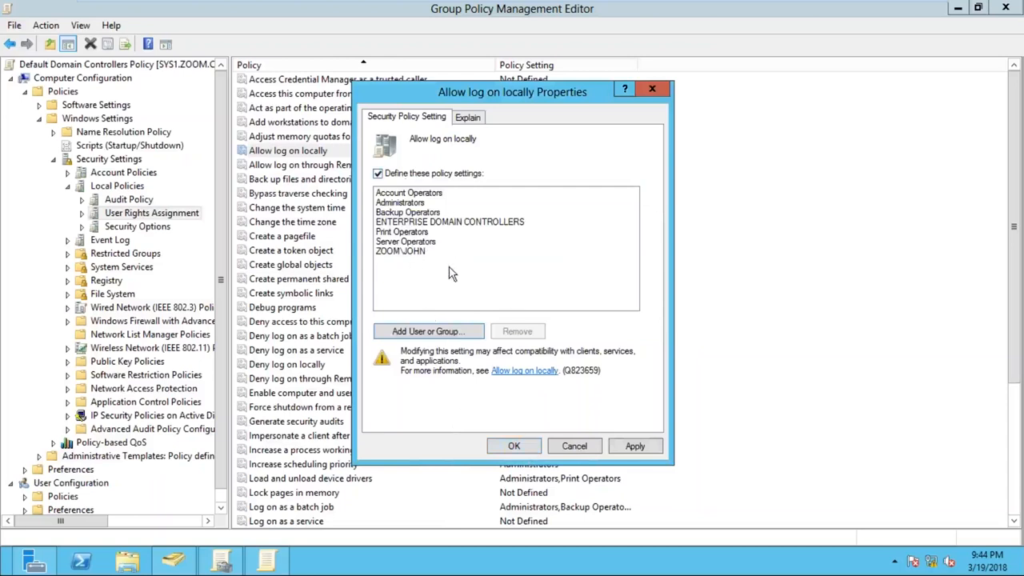
- Add the Everyone group to the Allow log on locally policy and remove it from the list again
click(436, 332)
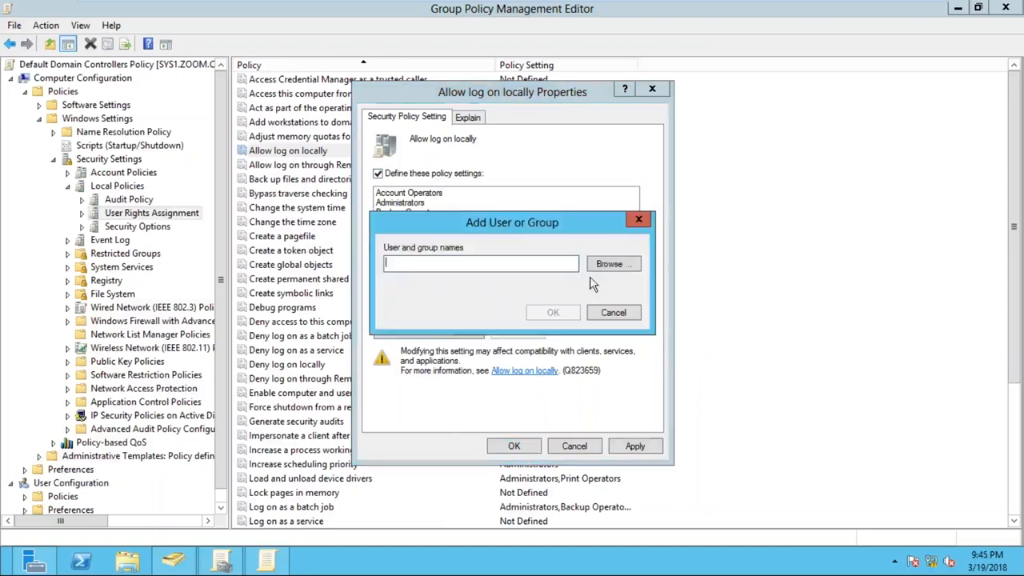
click(600, 264)
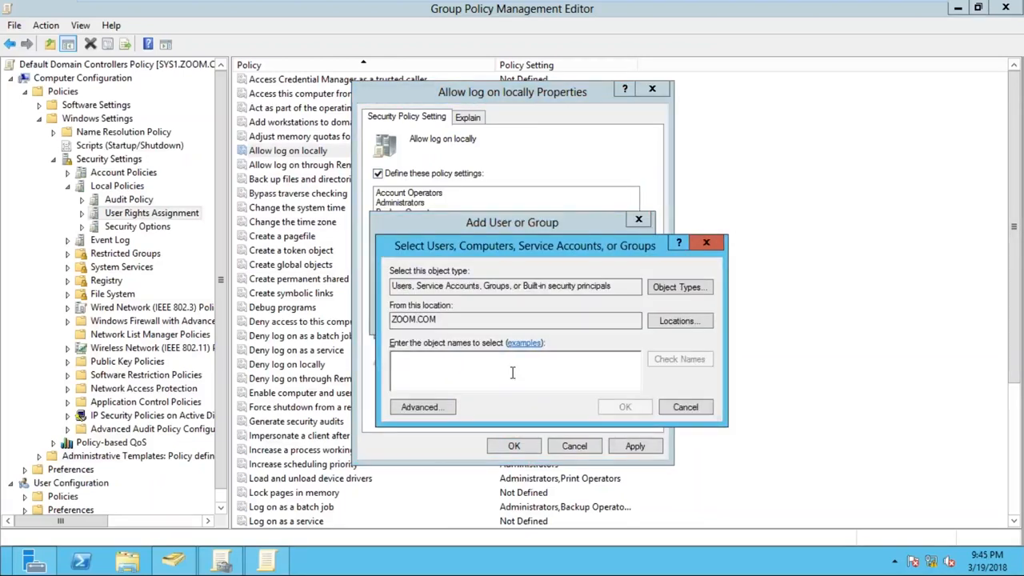
text(USER1)
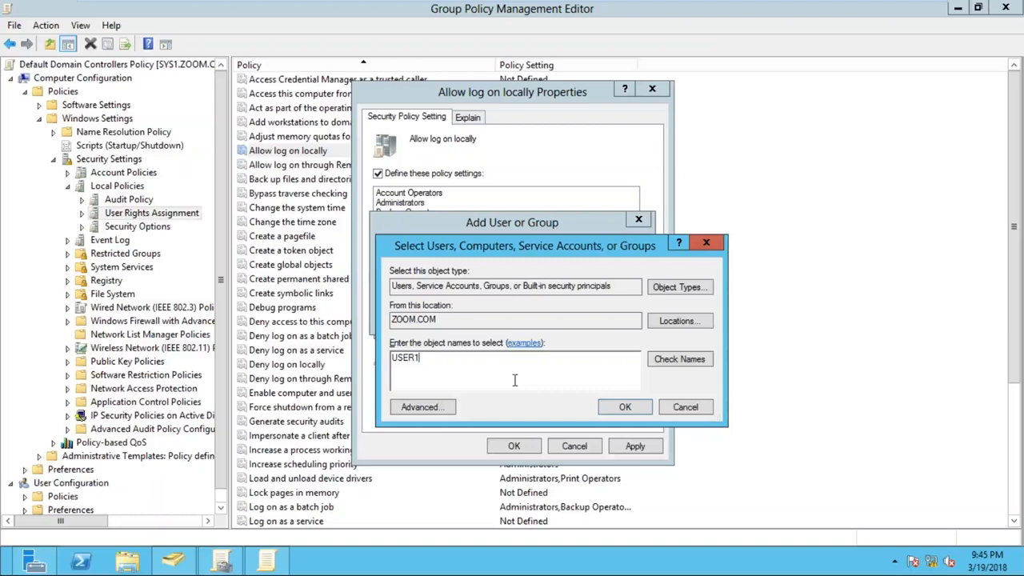
key(ctrl+a)
text(EVERYONE)
click(679, 359)
click(632, 411)
click(557, 317)
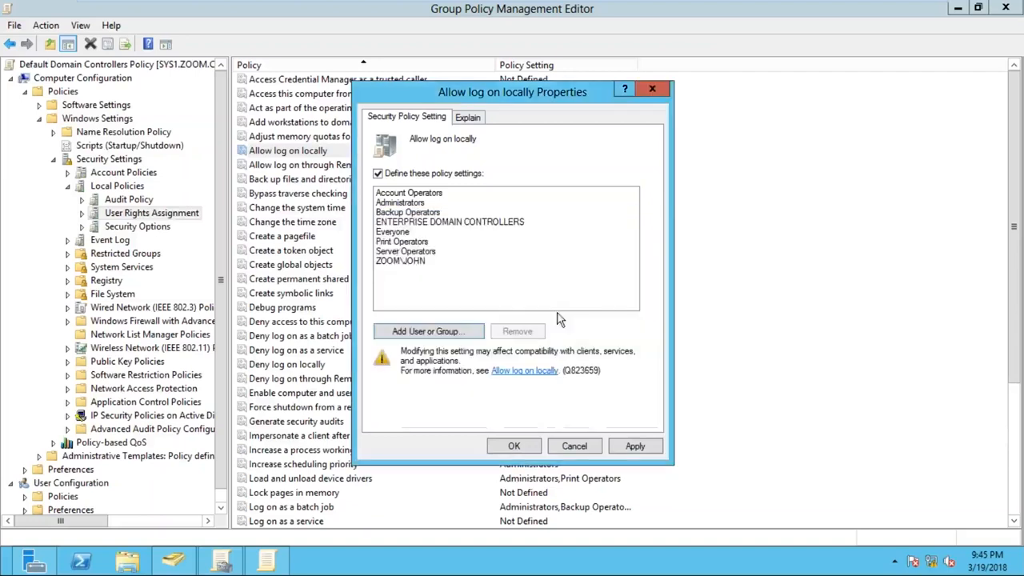
click(408, 232)
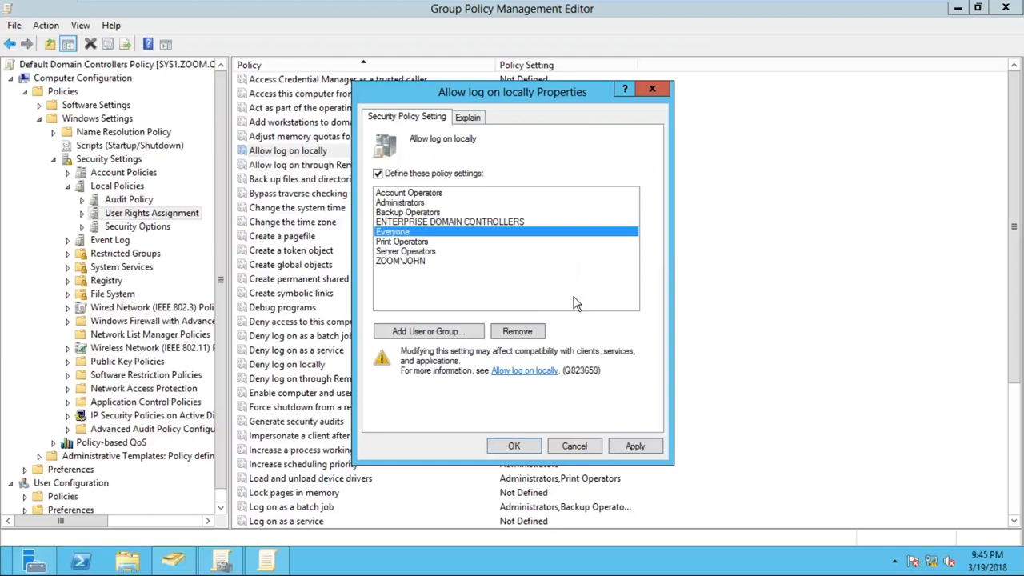
click(541, 333)
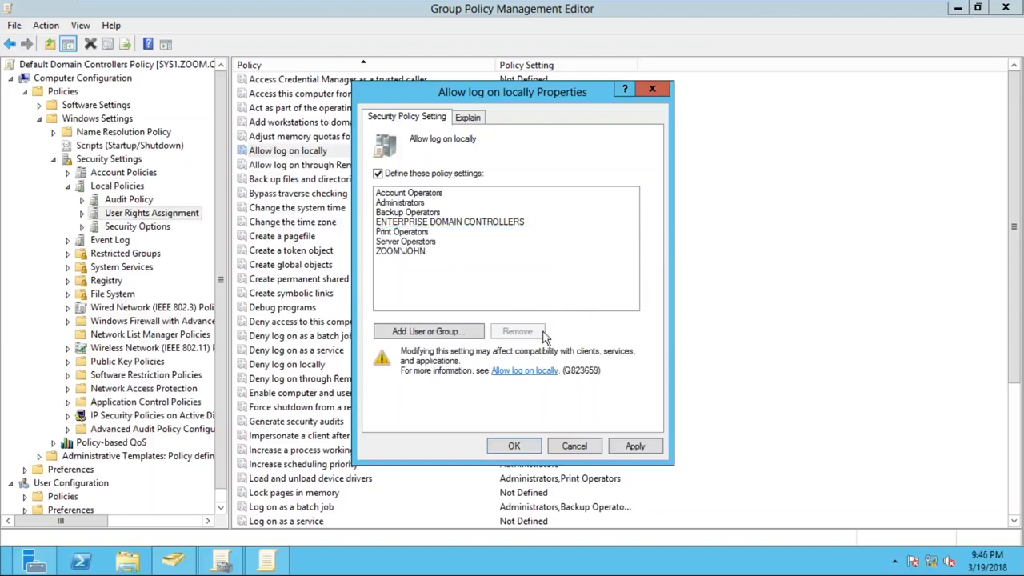
- Apply and confirm the Allow log on locally setting, and close the policy editor and the Group Policy Management console
click(646, 451)
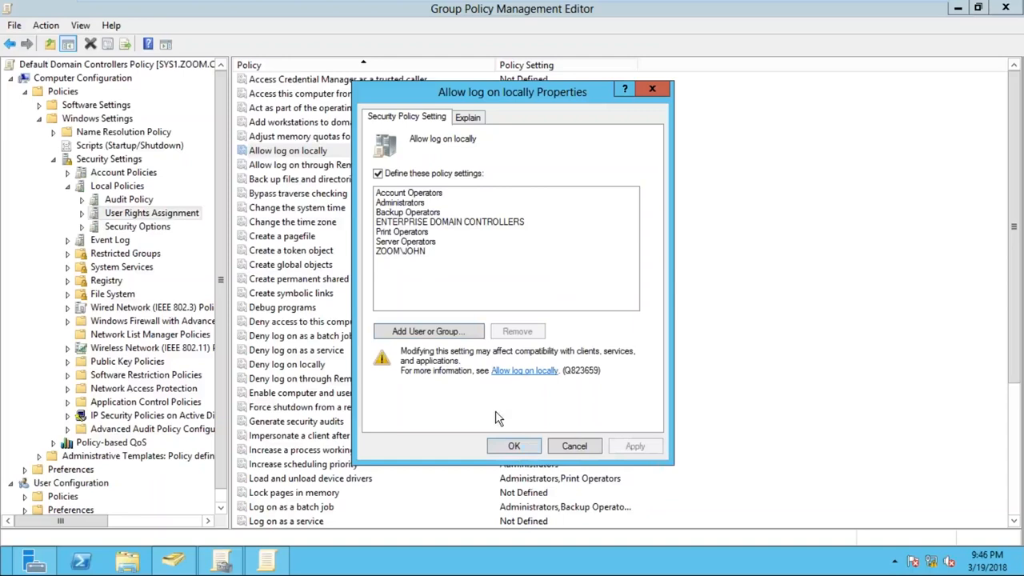
click(405, 253)
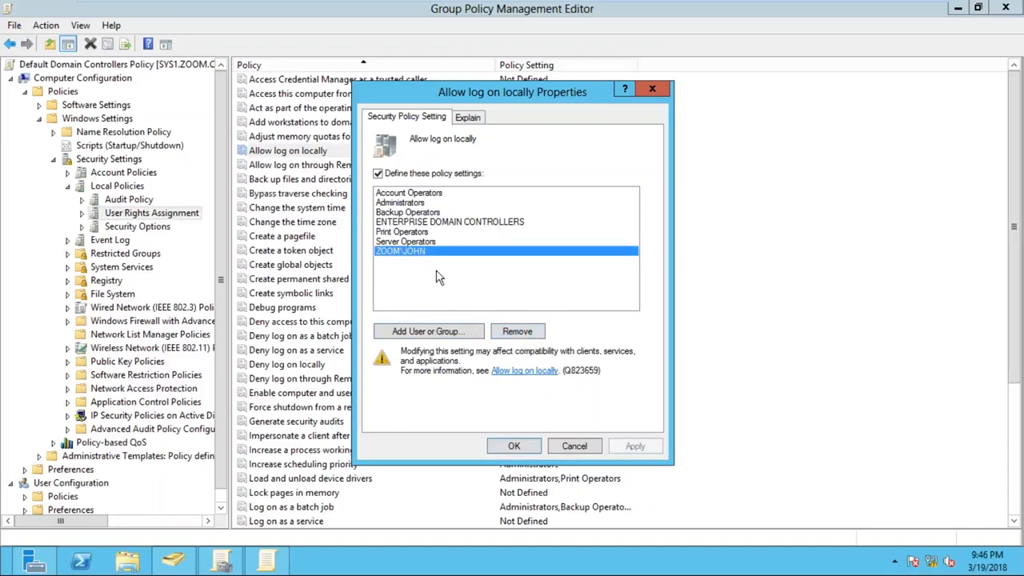
click(513, 445)
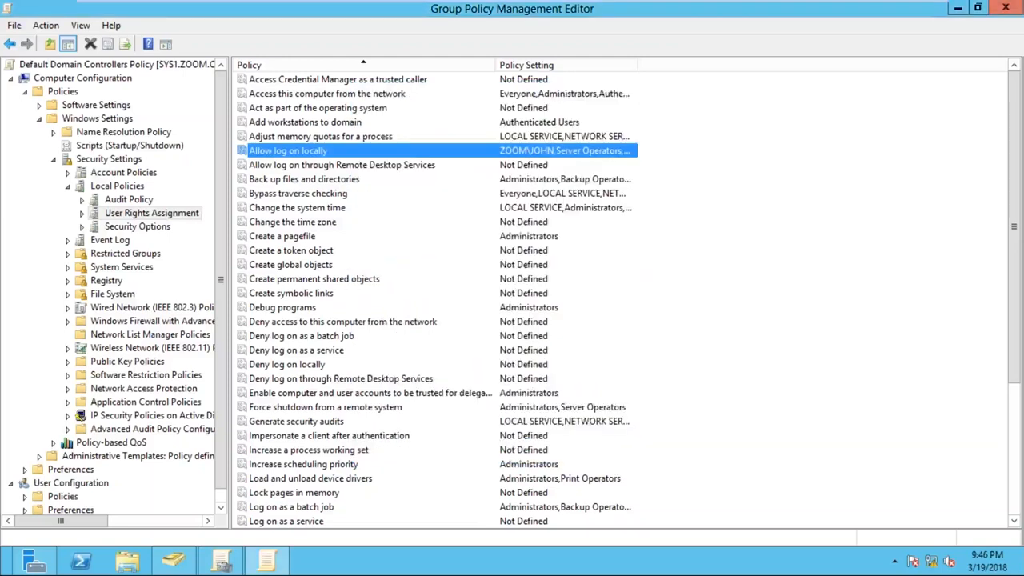
click(1016, 8)
click(1018, 7)
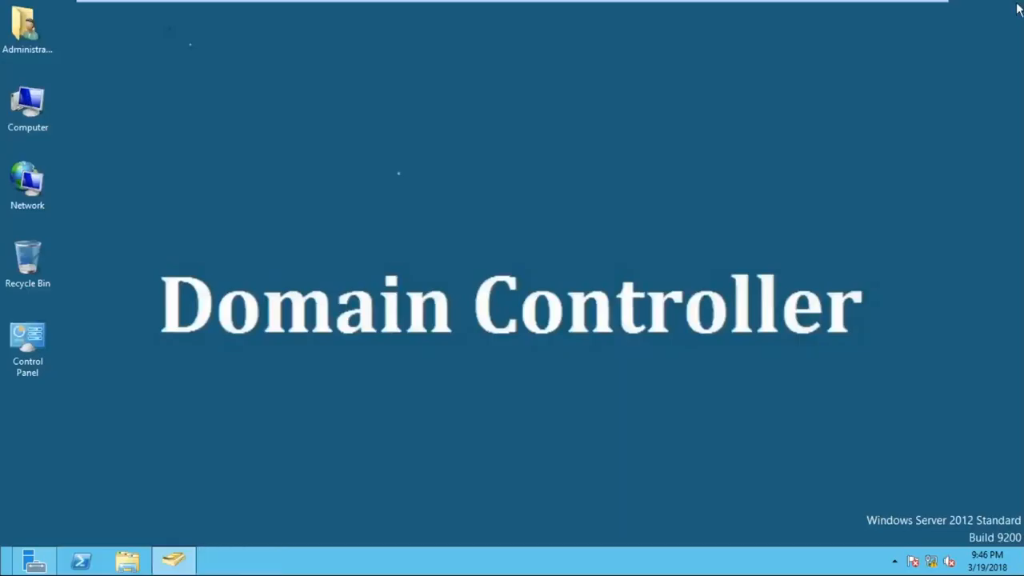
- Run GPUPDATE from the Run dialog to refresh Group Policy on the domain controller
key(super+r)
drag(236, 370, 430, 123)
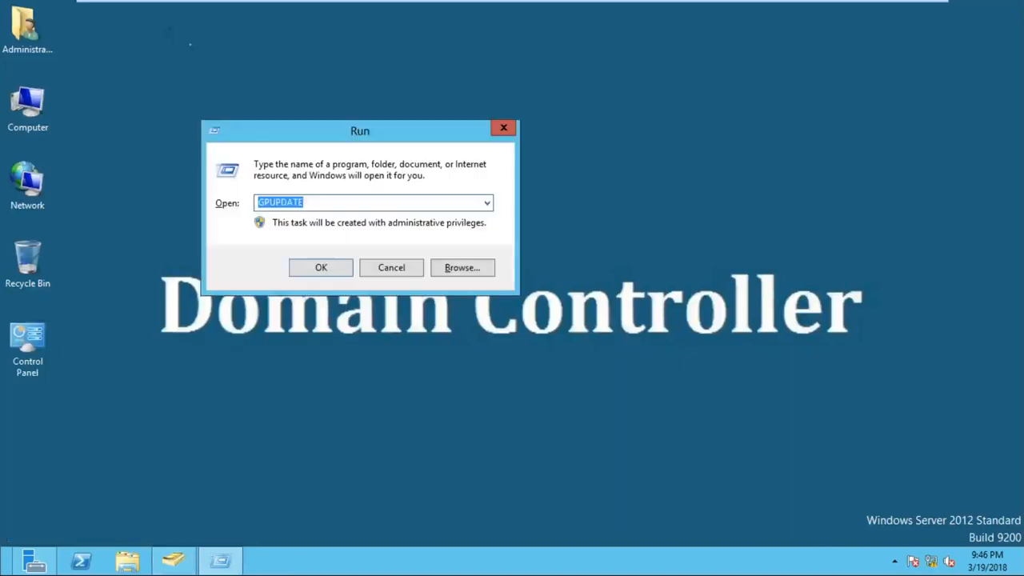
text(GP)
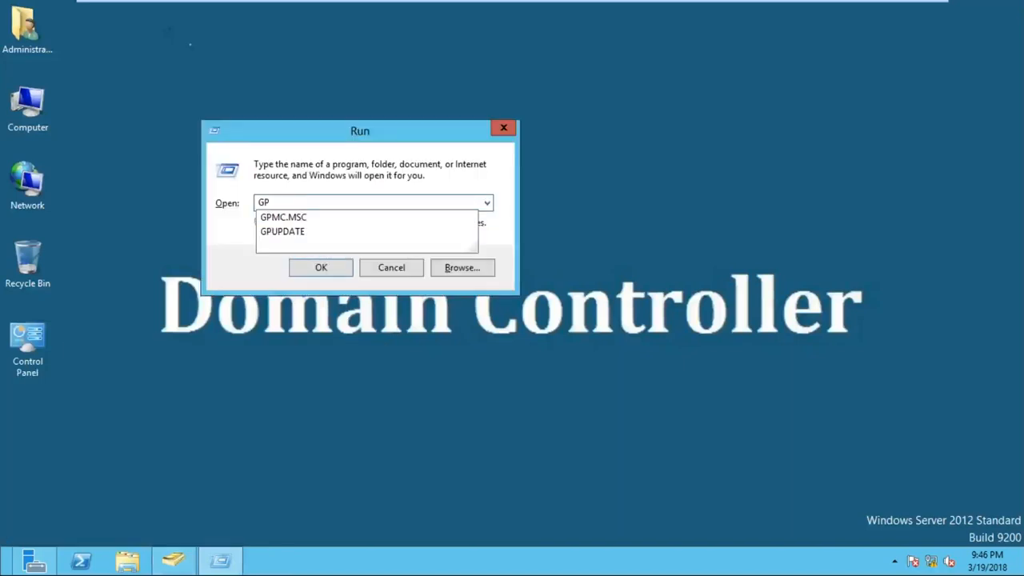
key(Down)
key(Return)
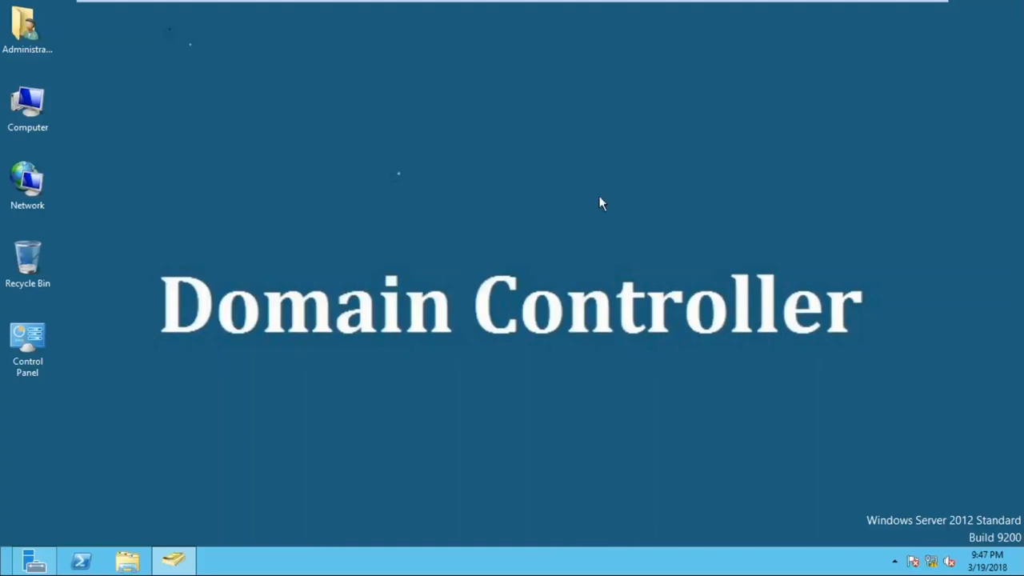
- Switch user on the domain controller and bring up the sign-in form for another user
mouse_move(496, 2)
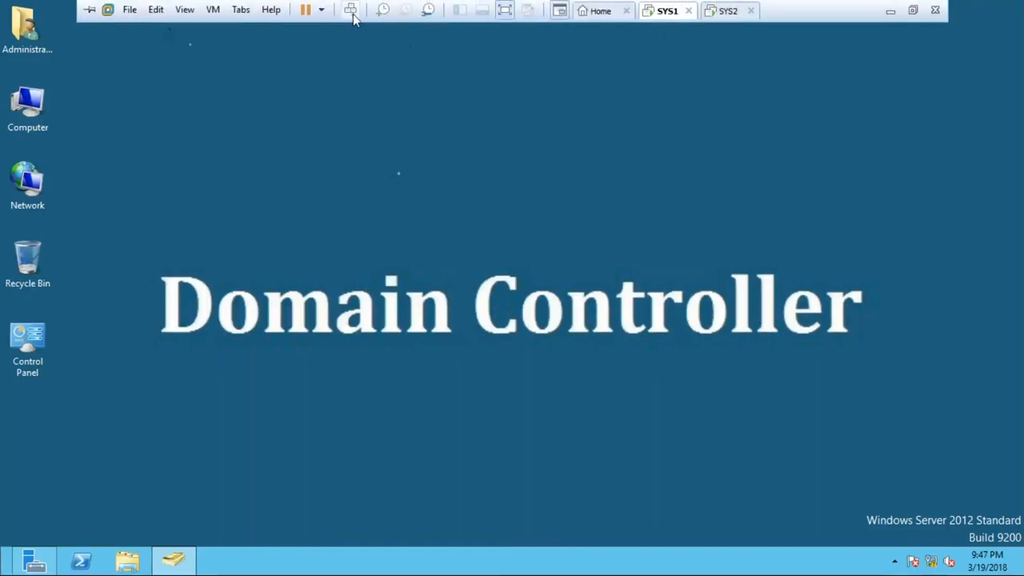
click(351, 12)
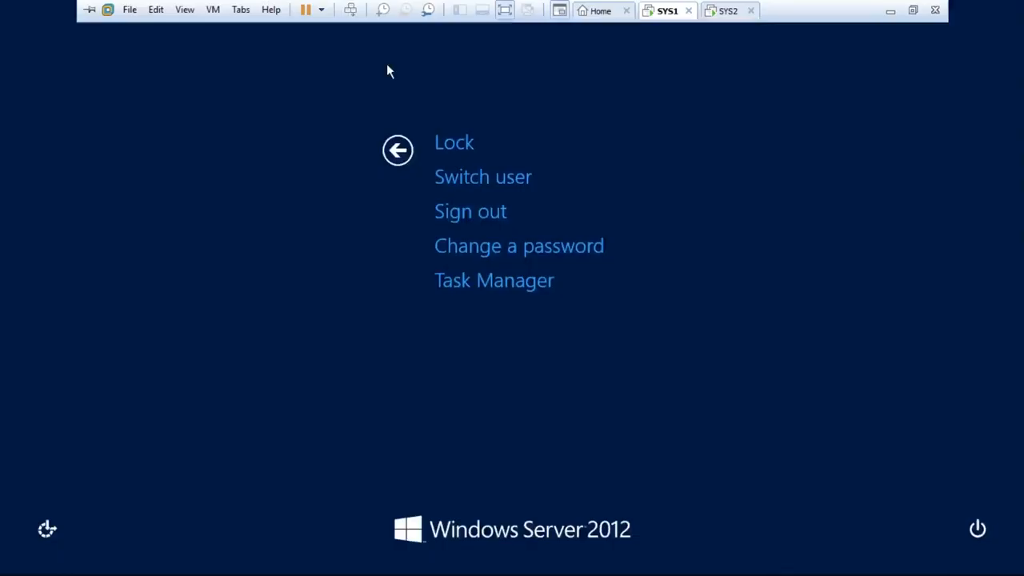
click(474, 187)
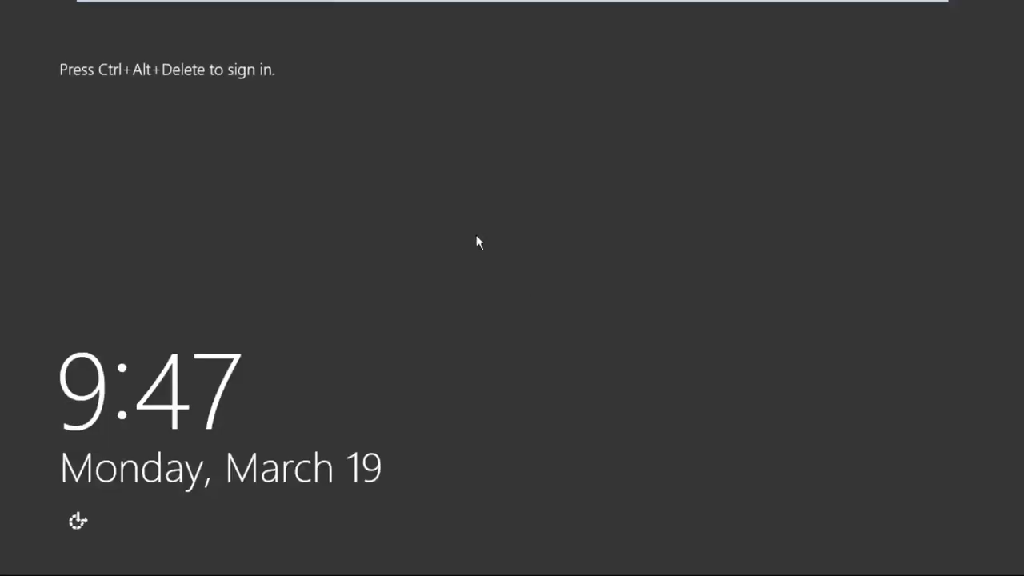
click(350, 9)
click(650, 209)
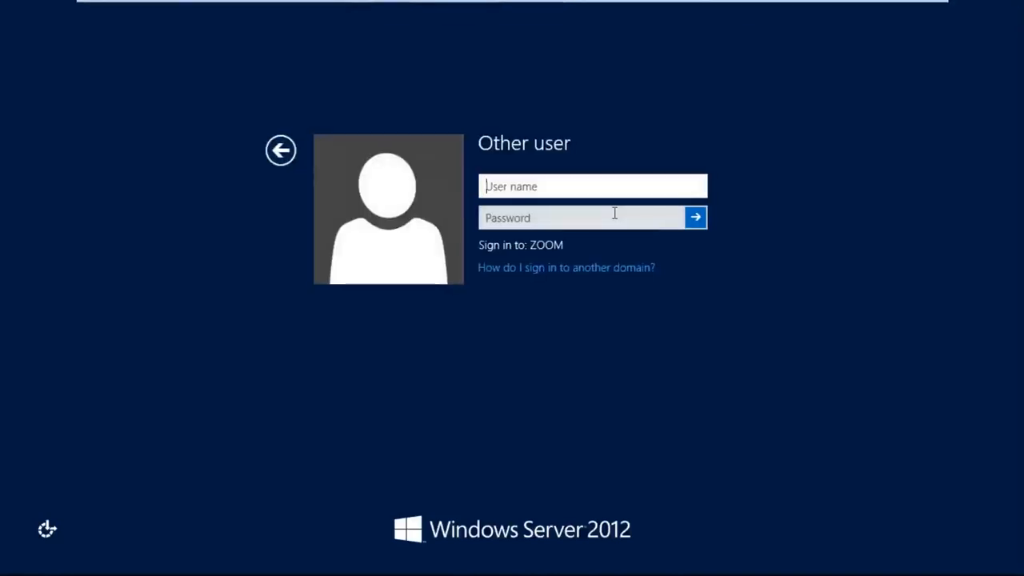
- Try to sign in to the ZOOM domain as USER2 and dismiss the message
text(USER2)
key(Tab)
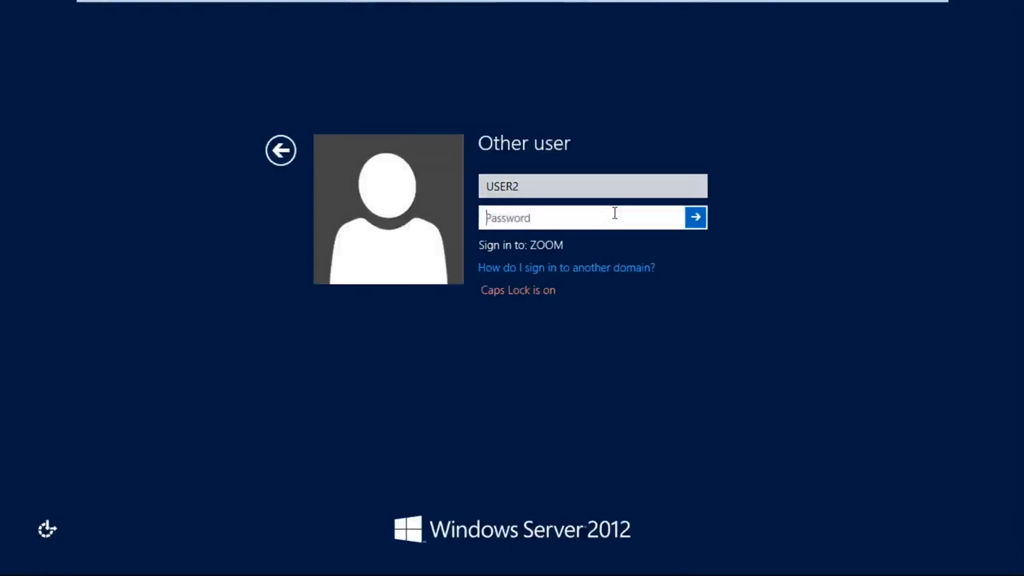
key(Return)
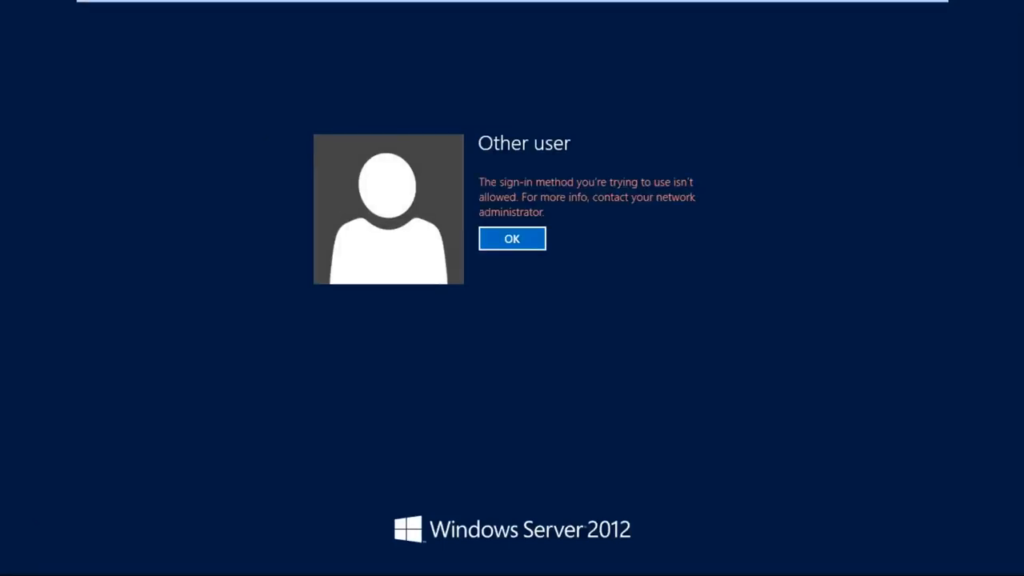
click(540, 245)
- Sign in to the ZOOM domain with the permitted domain user's name and account password, revealing the password to check it
drag(550, 188, 343, 187)
text(JOHN)
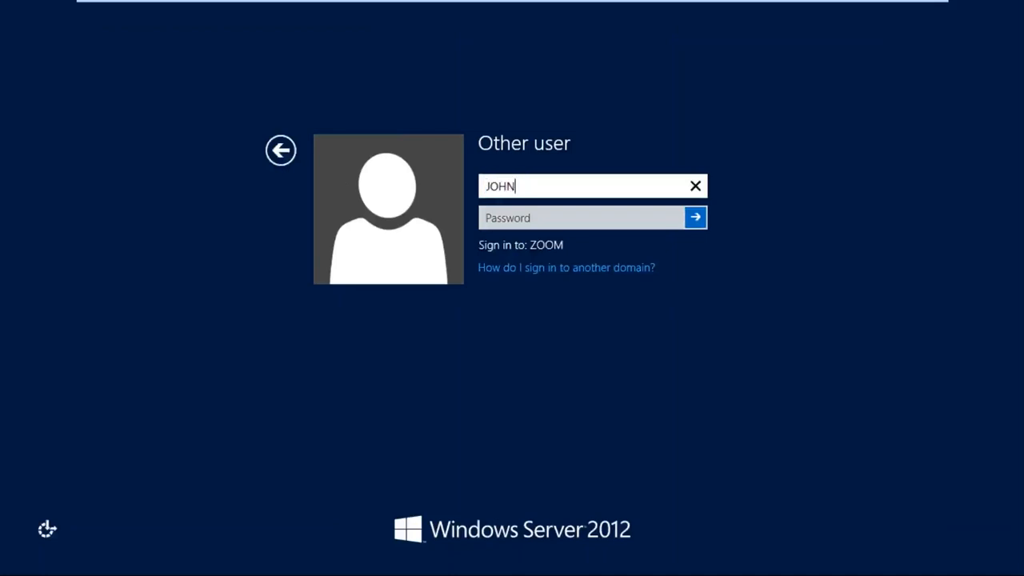
key(Tab)
text(••••)
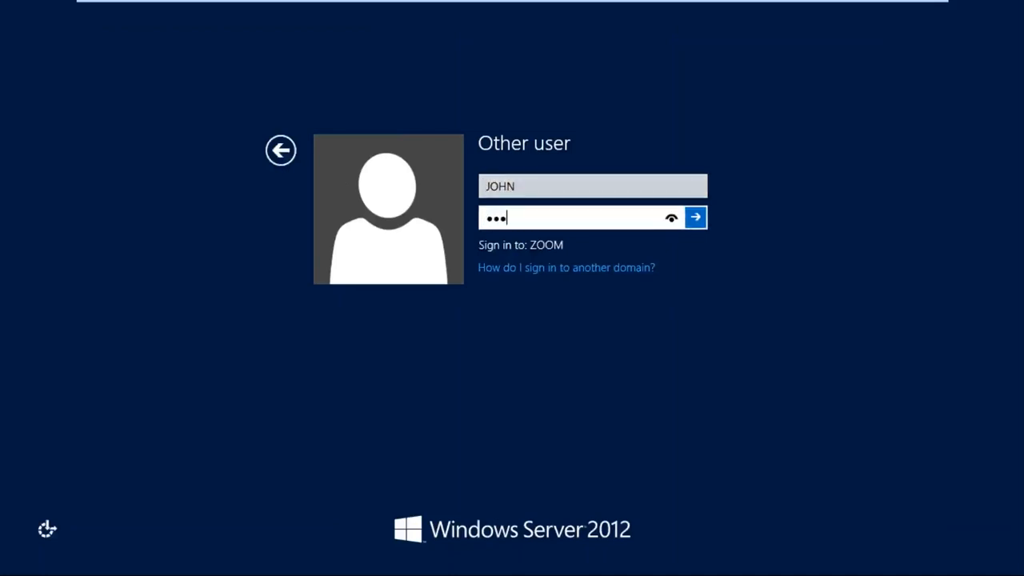
click(670, 217)
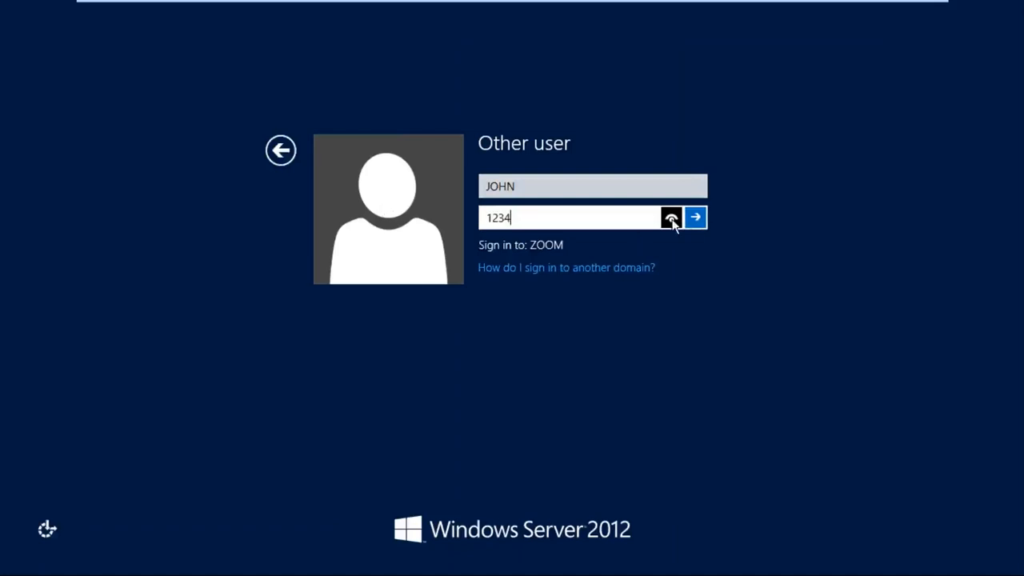
click(696, 218)
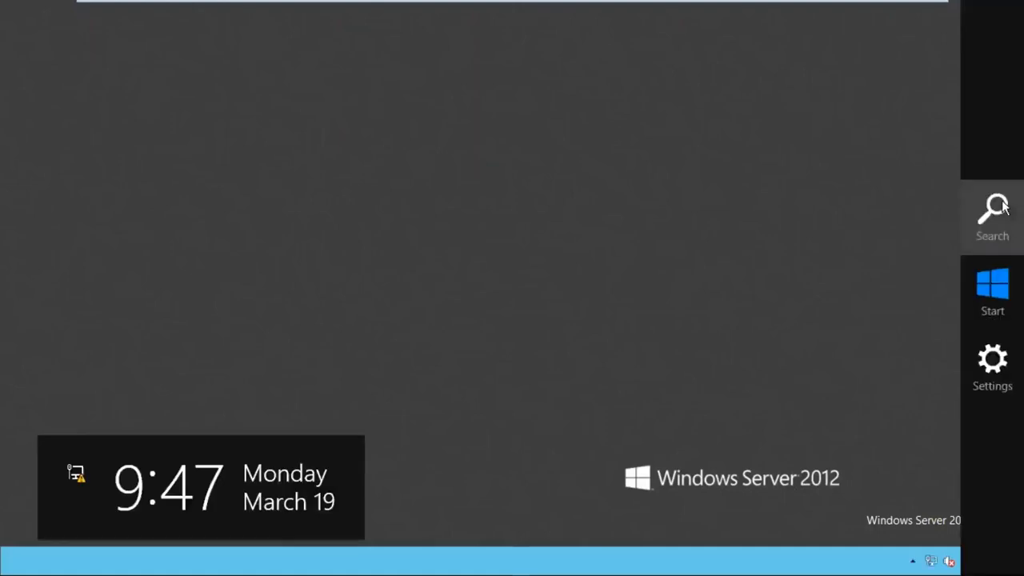
- Search the settings for "icon" and open the option to show or hide common icons on the desktop
click(992, 214)
click(916, 196)
text(io)
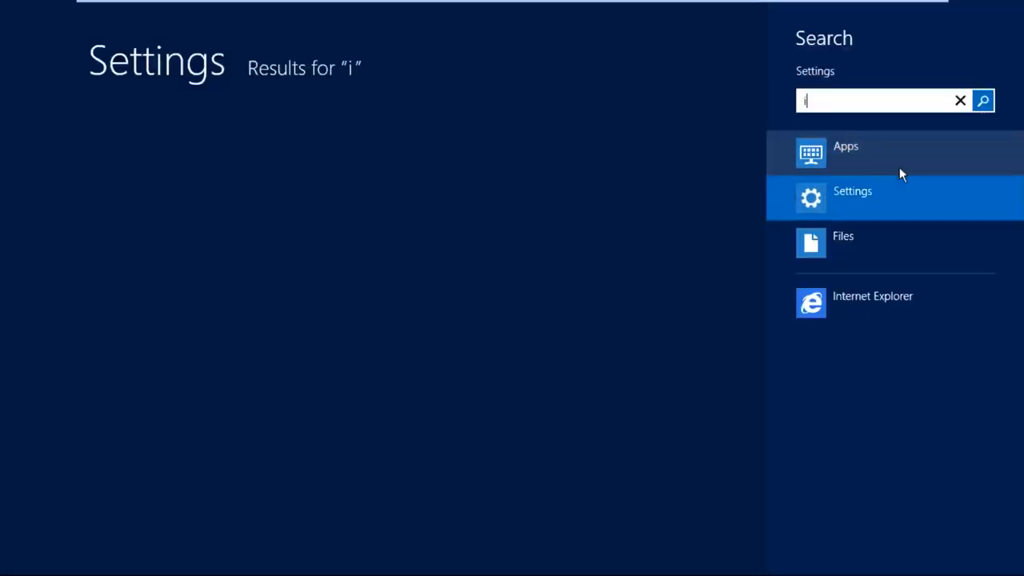
key(BackSpace)
text(con)
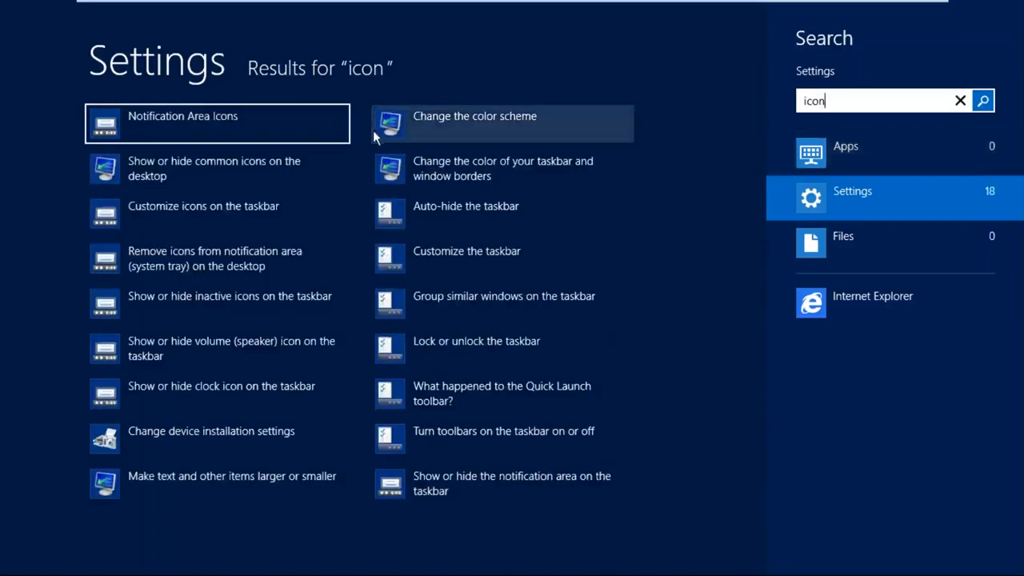
click(279, 156)
- Enable the Computer, User's Files, Network and Control Panel desktop icons and confirm the settings
click(138, 150)
click(140, 166)
click(132, 183)
click(250, 169)
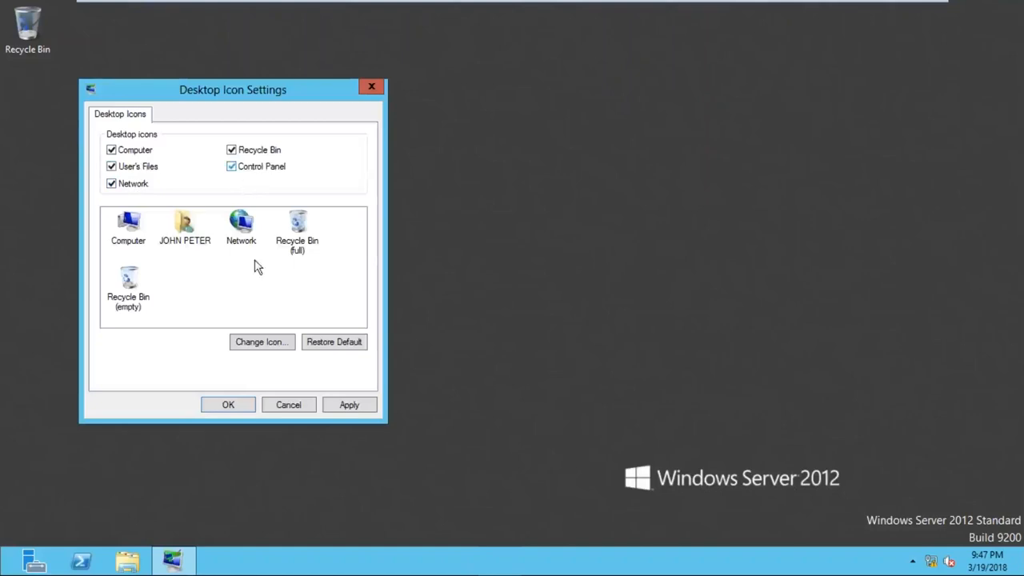
click(228, 405)
- Open Internet Explorer from the Start screen and view its Enhanced Security Configuration page
key(super)
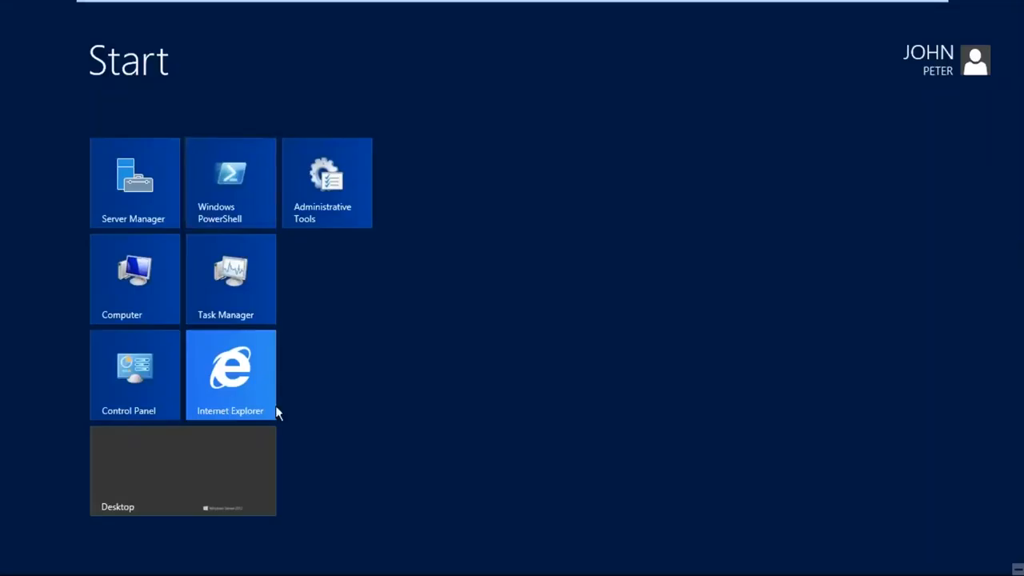
click(272, 410)
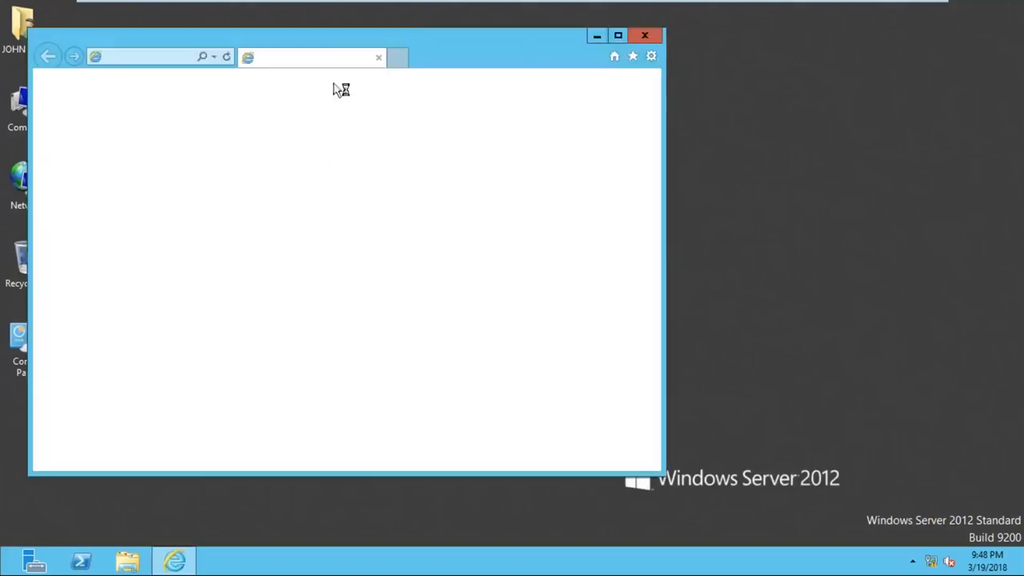
drag(326, 48, 387, 48)
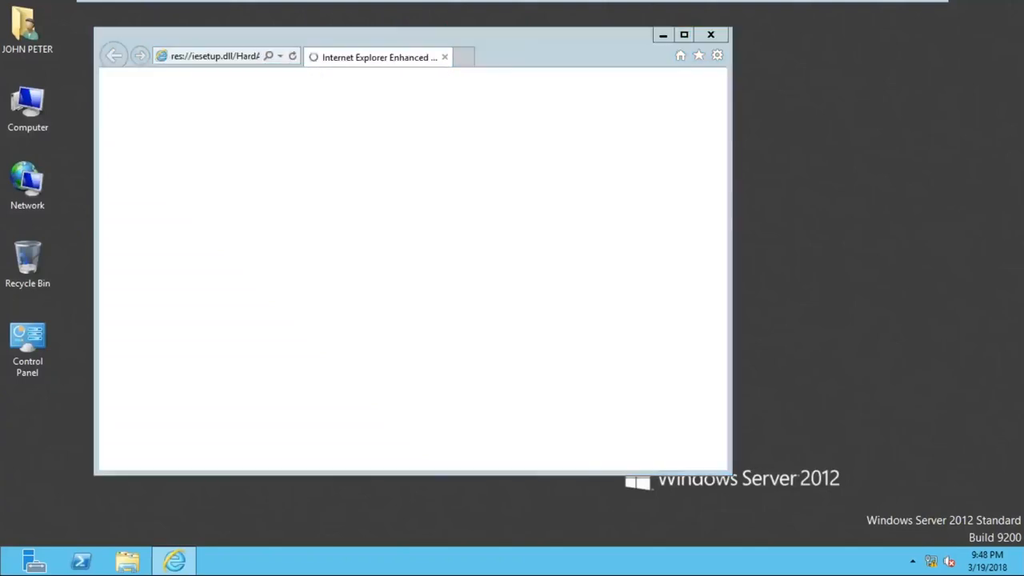
click(599, 357)
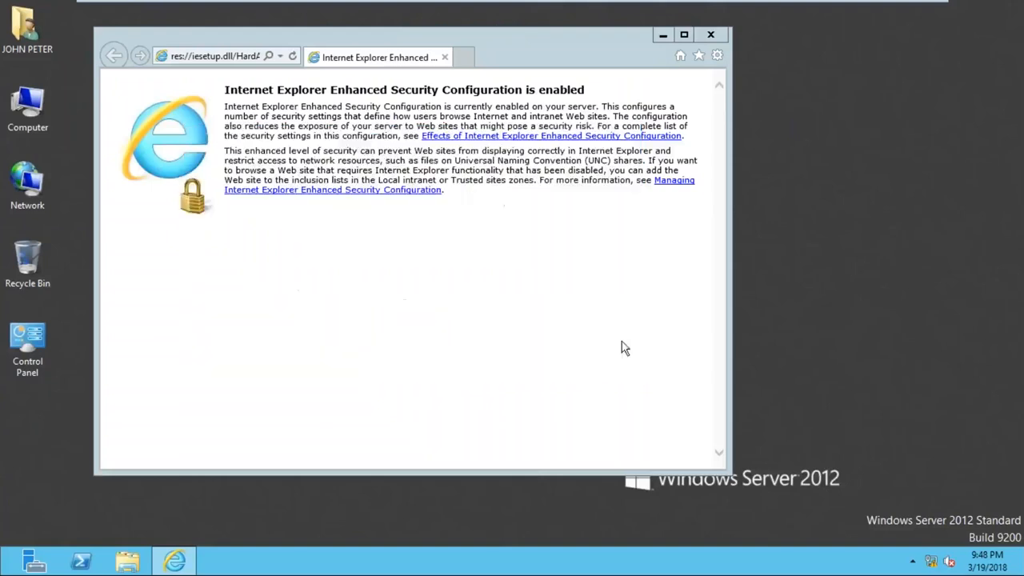
- View the list of installed apps, return to the desktop and close Internet Explorer
mouse_move(1022, 2)
click(987, 207)
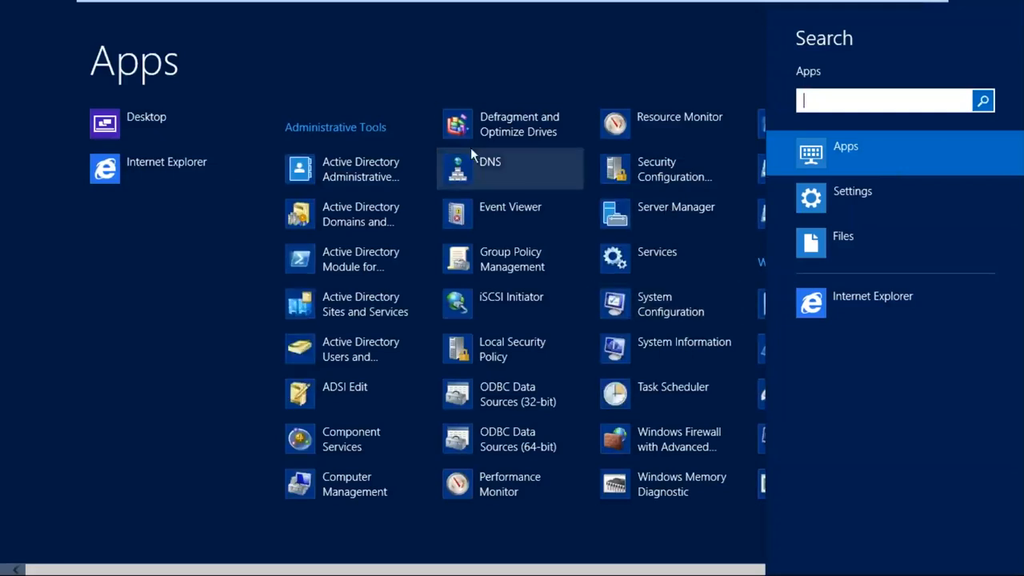
click(149, 123)
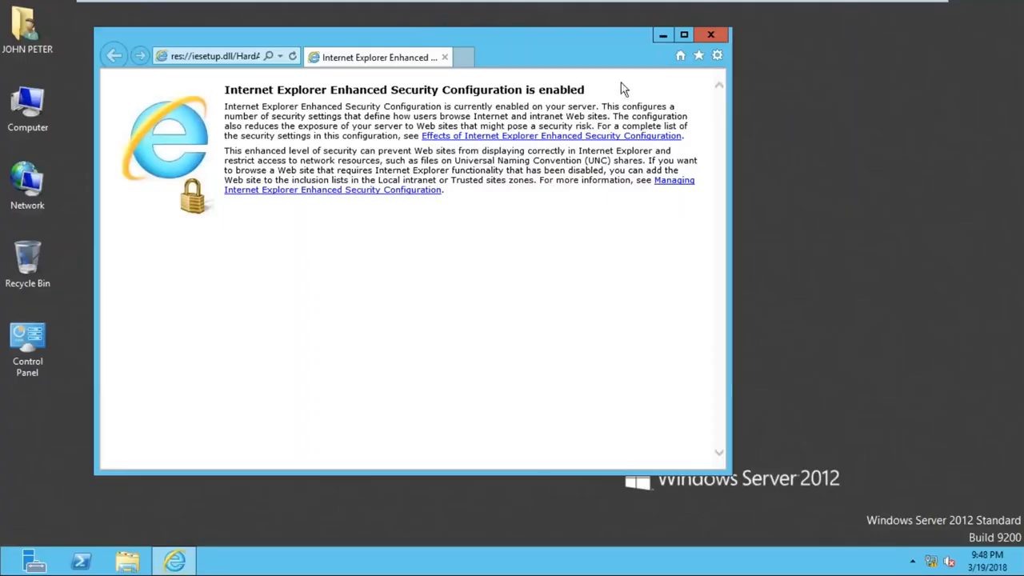
click(717, 36)
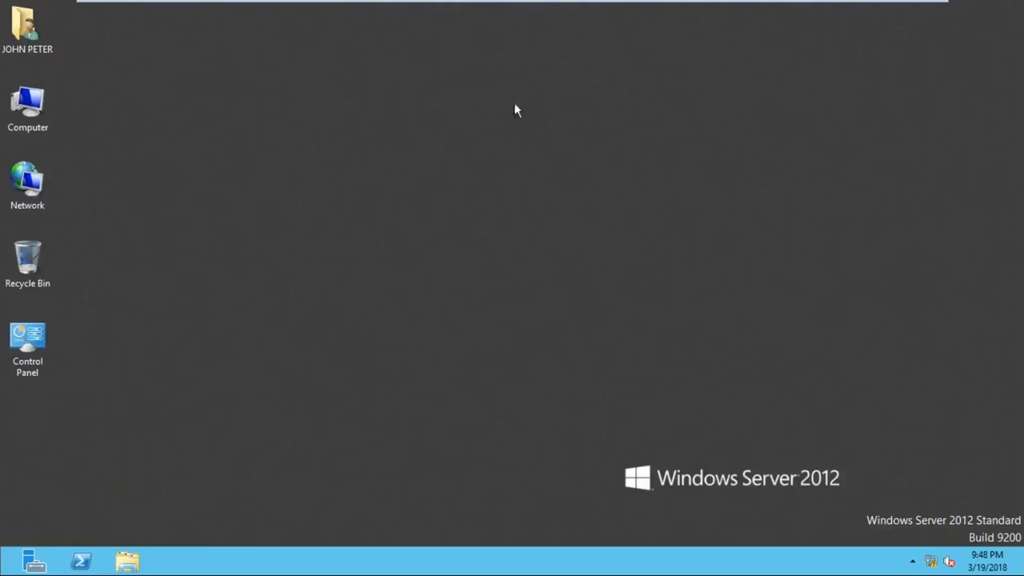
- Browse the AIO folder on drive C: and the contents of drive E:, and close the Computer window
double_click(32, 108)
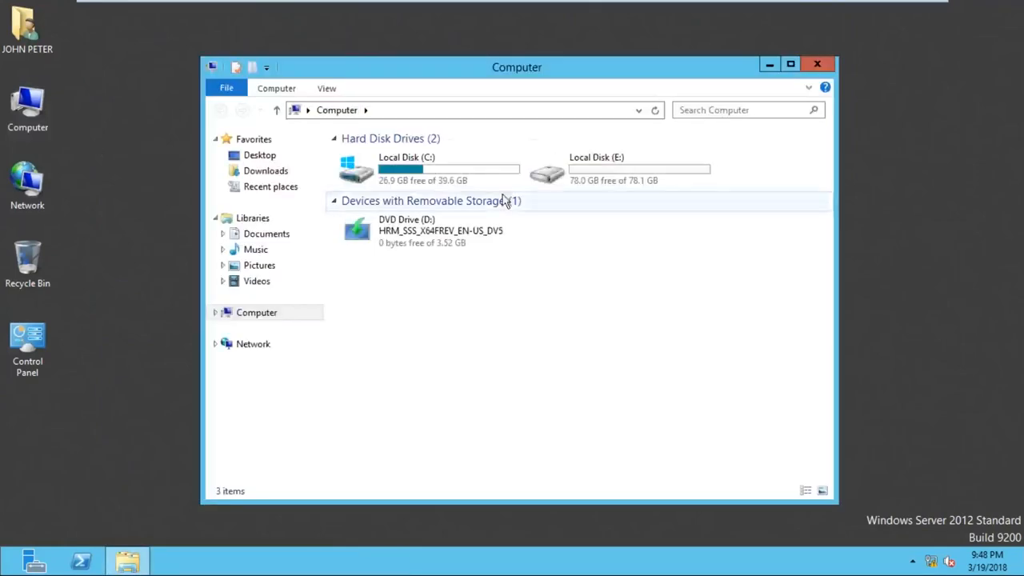
double_click(480, 168)
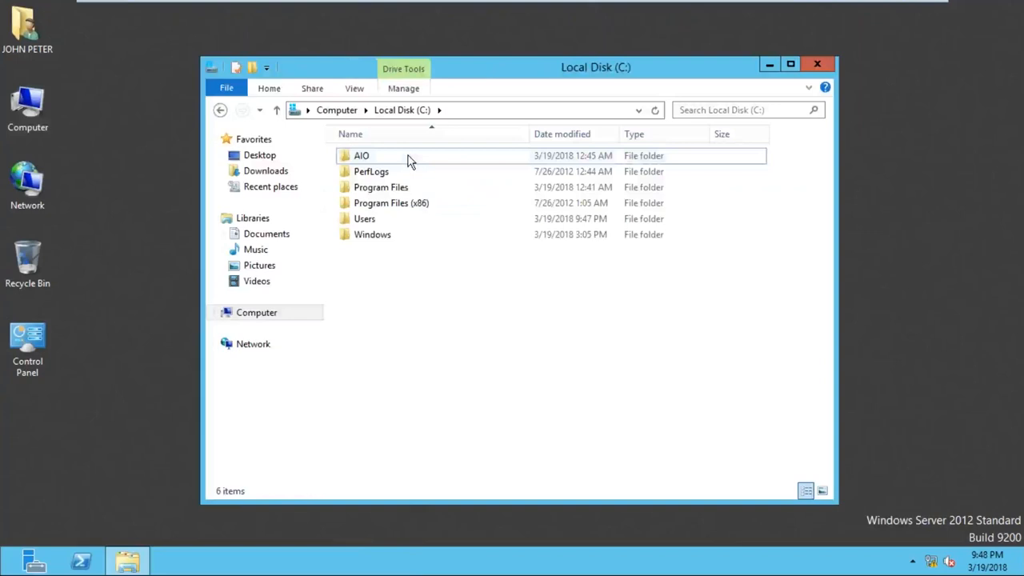
double_click(409, 160)
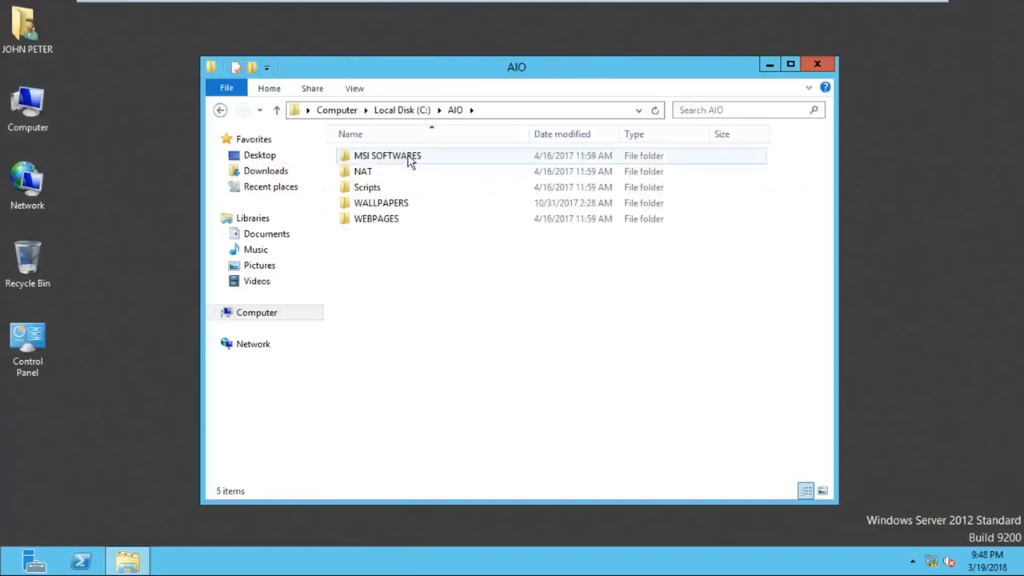
key(BackSpace)
key(BackSpace)
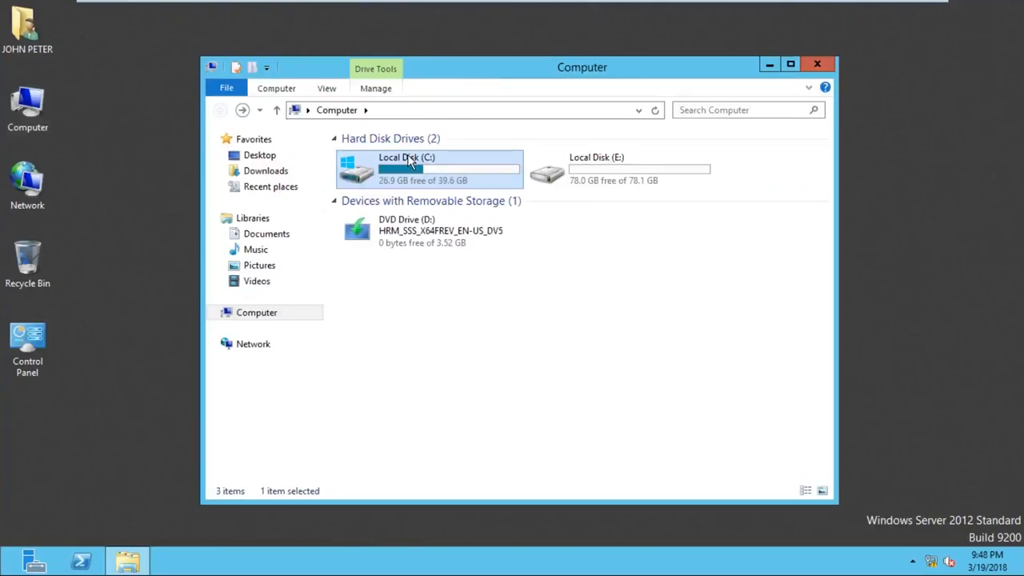
double_click(576, 181)
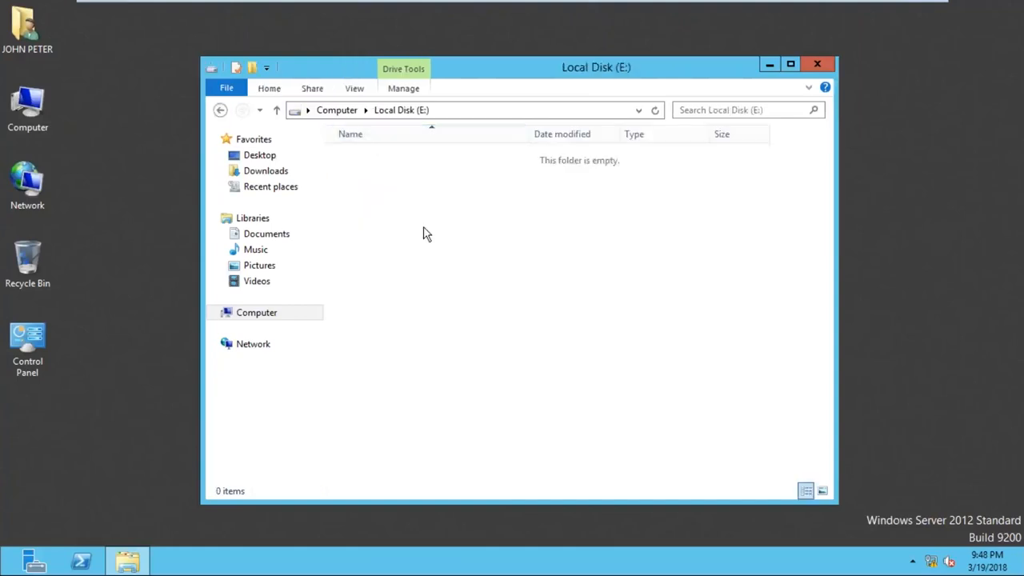
click(220, 110)
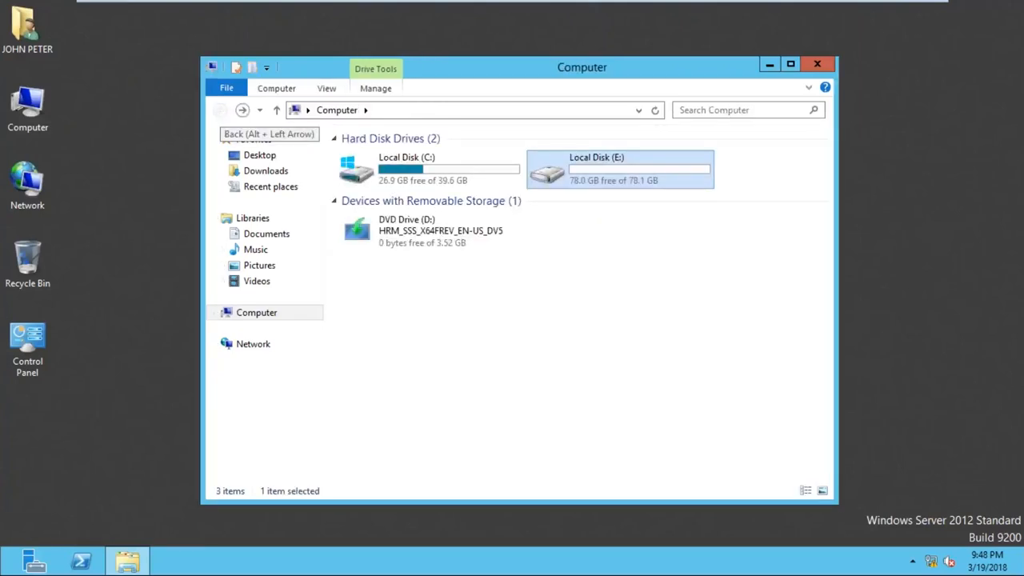
click(817, 64)
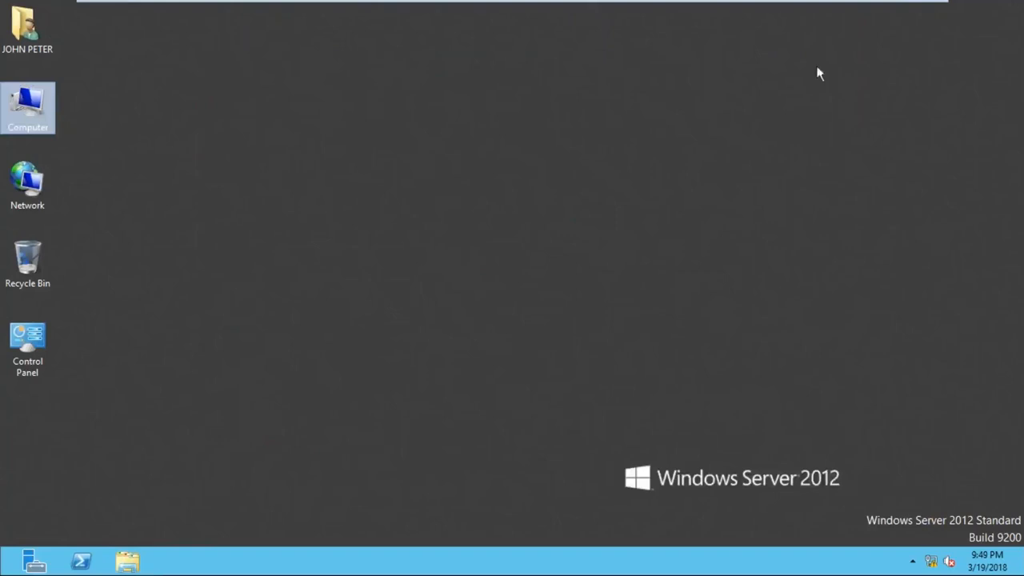
click(419, 120)
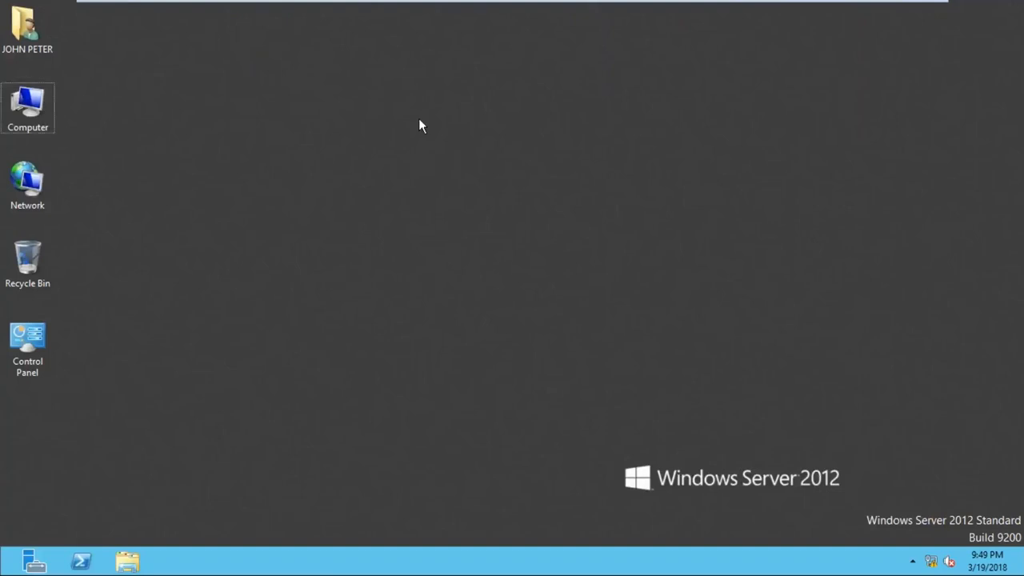
- Launch DSA.MSC from the Run dialog
key(super+r)
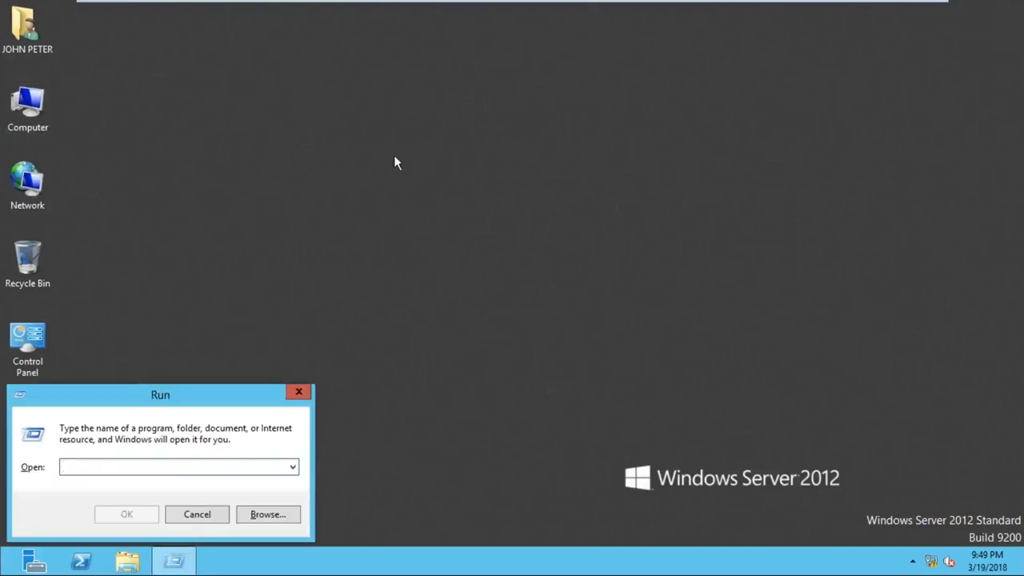
click(300, 395)
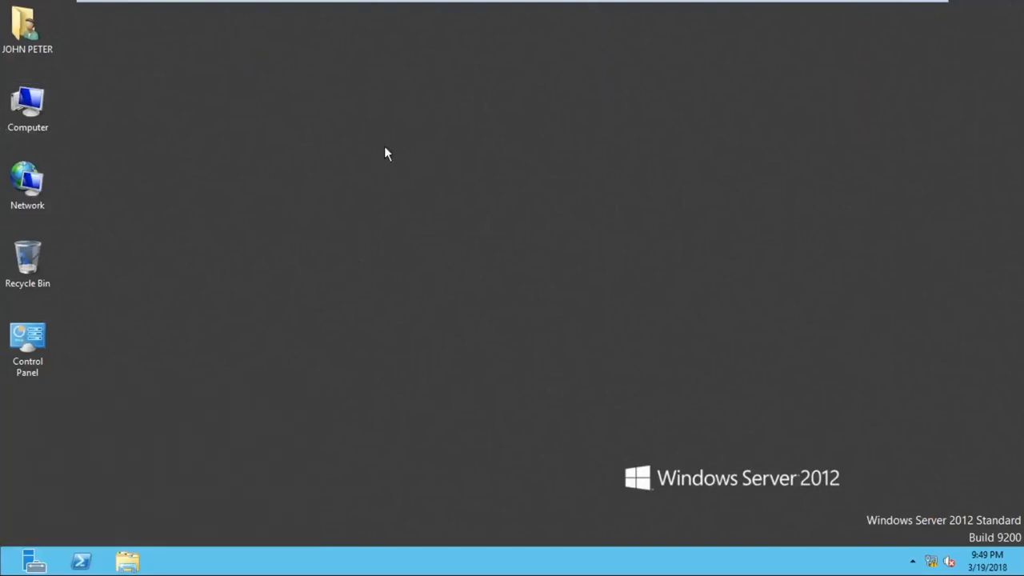
key(super+r)
drag(143, 393, 380, 157)
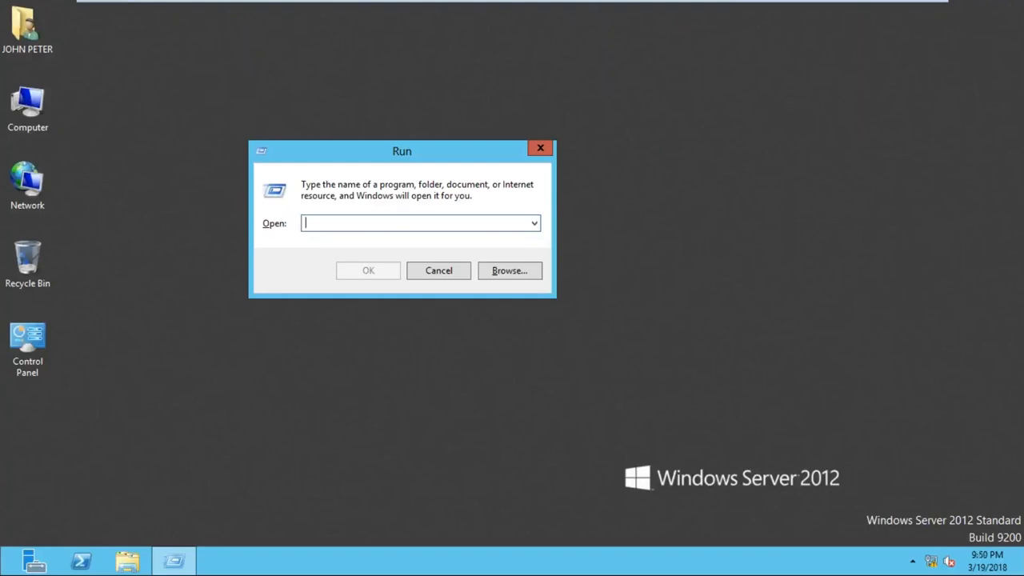
text(DSA.MSC)
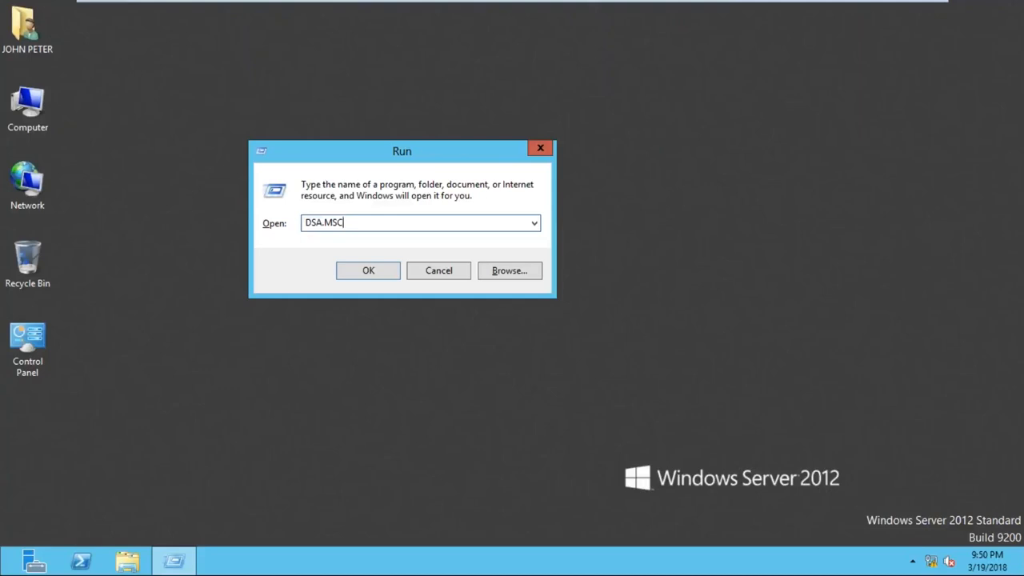
key(Return)
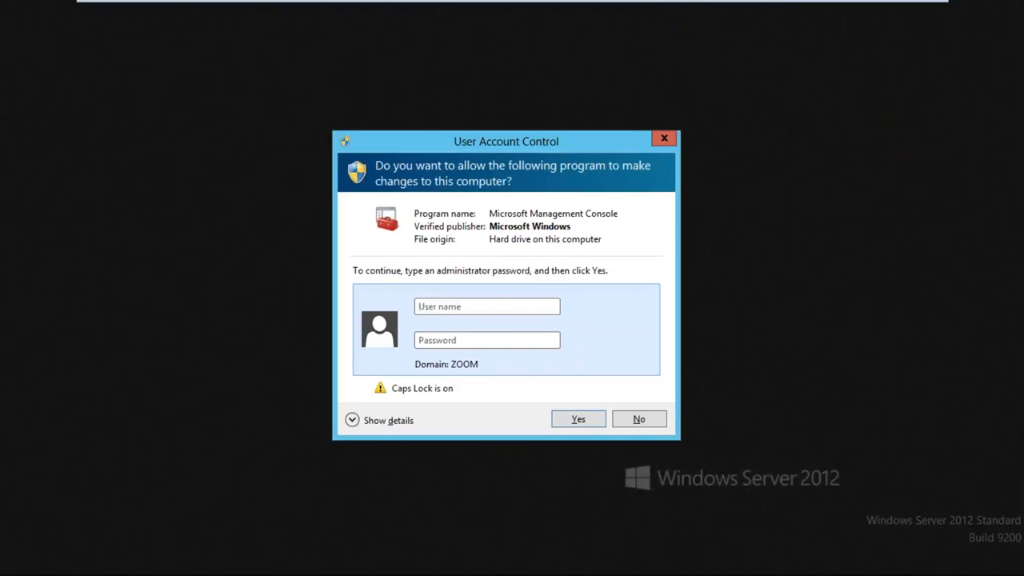
- Authorize Microsoft Management Console in User Account Control with the domain user's name and account password
text(JOHN)
key(Caps_Lock)
key(Tab)
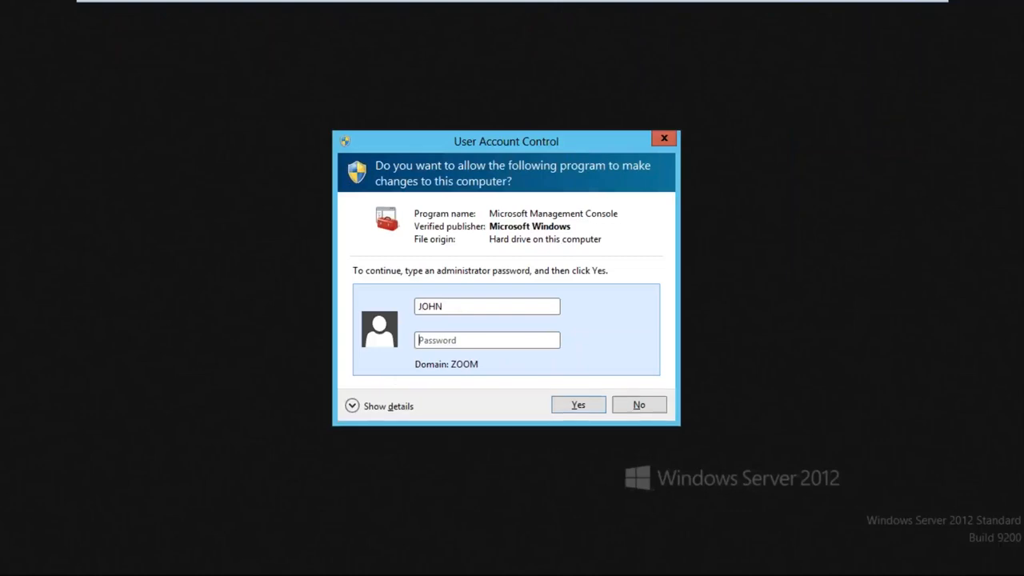
text(****)
click(578, 406)
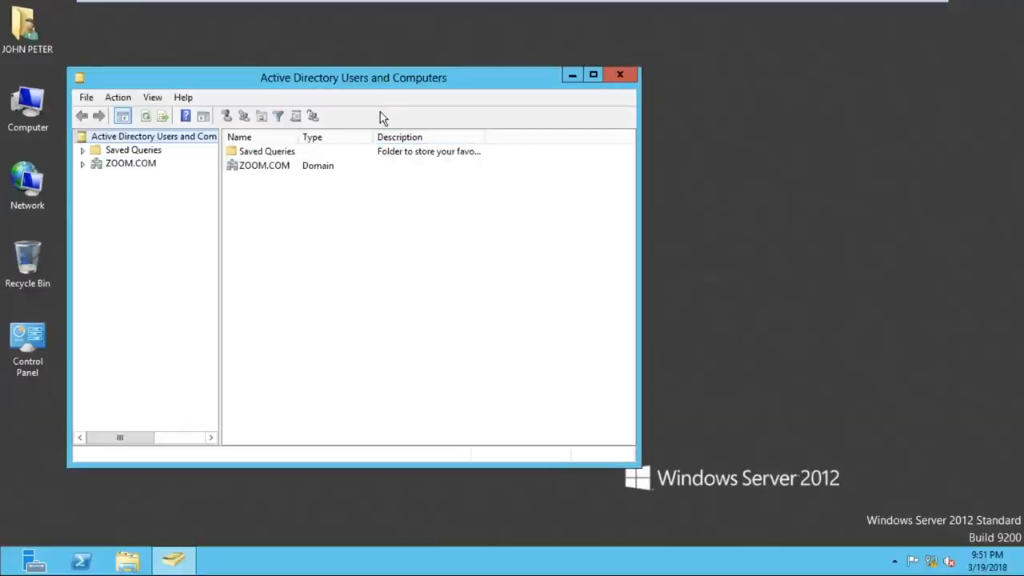
- Show the contents of the Users container under ZOOM.COM and enlarge the window to fit the whole list
drag(332, 84, 432, 56)
click(182, 136)
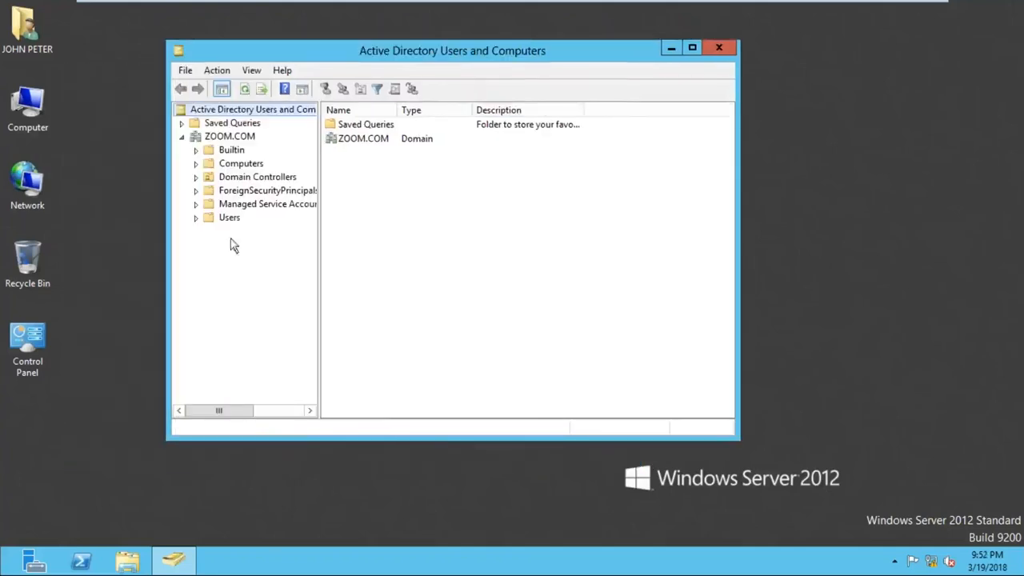
click(229, 217)
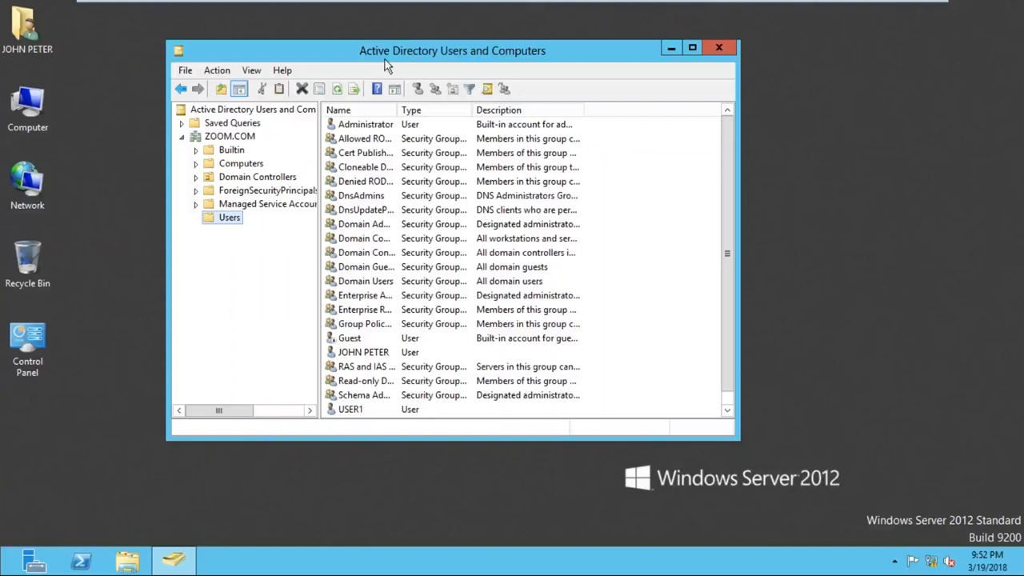
drag(407, 38, 416, 6)
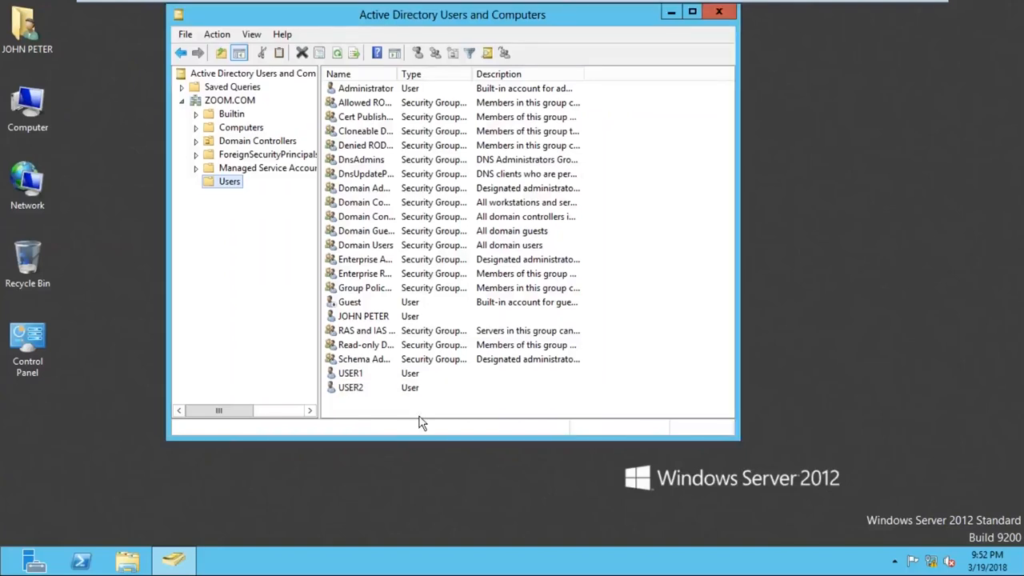
drag(422, 438, 410, 508)
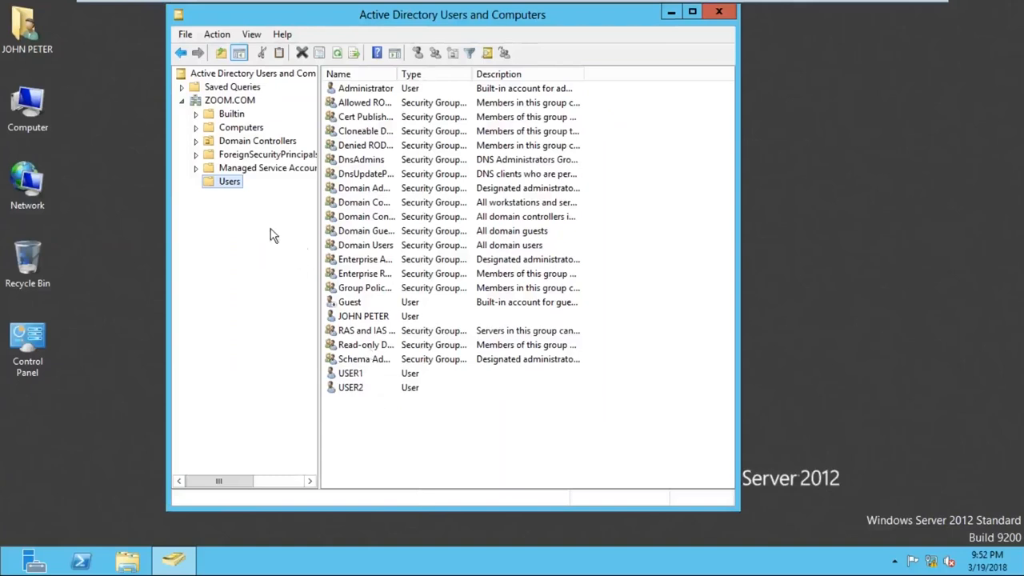
- Try to delete the USER2 account from the Users container
right_click(229, 184)
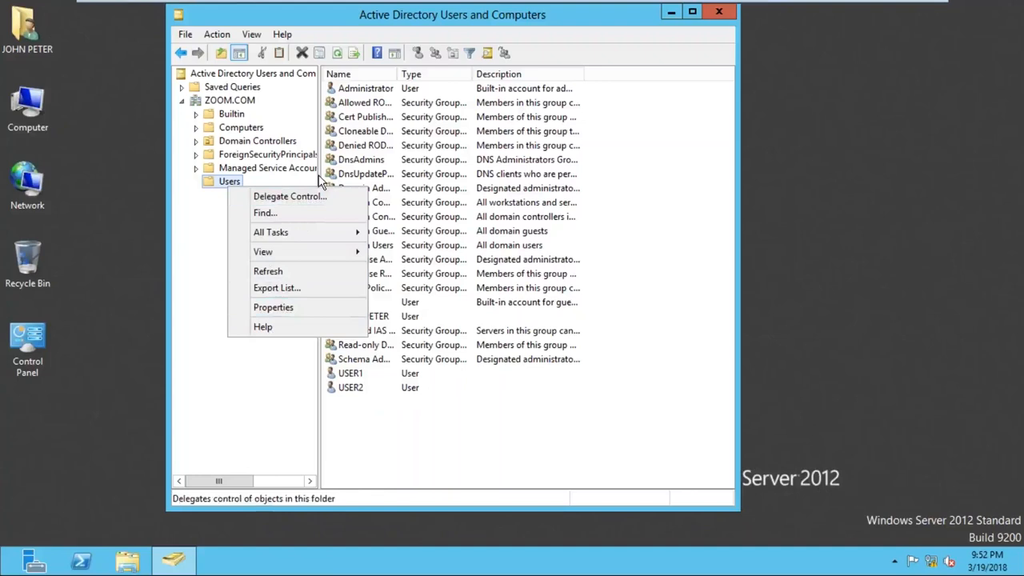
click(462, 445)
right_click(366, 387)
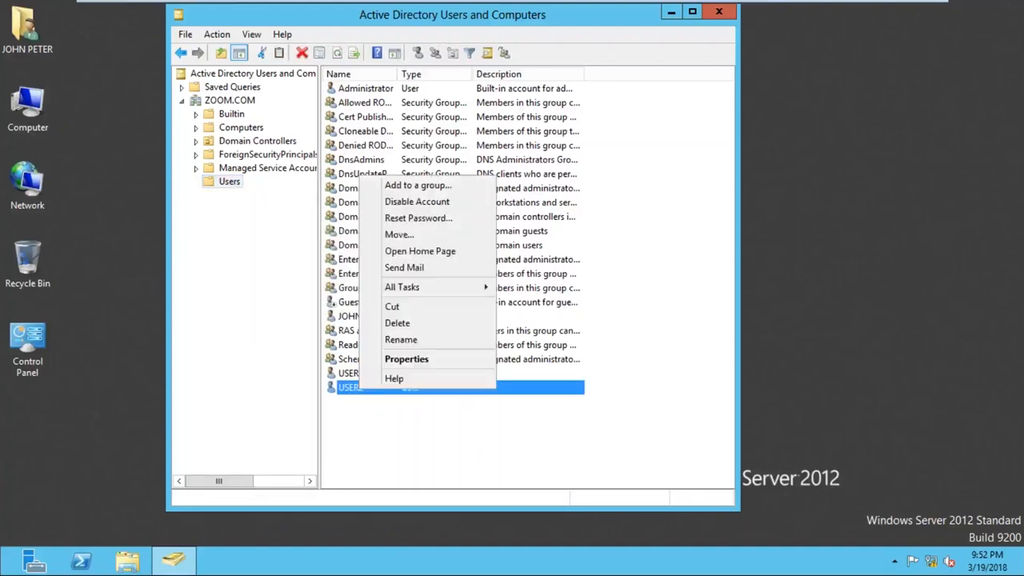
click(406, 323)
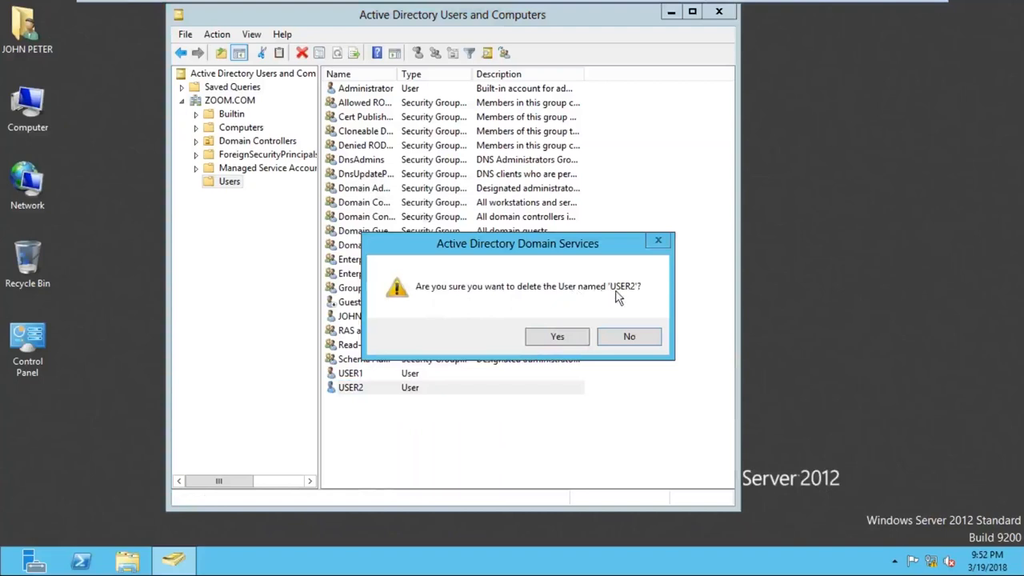
click(570, 336)
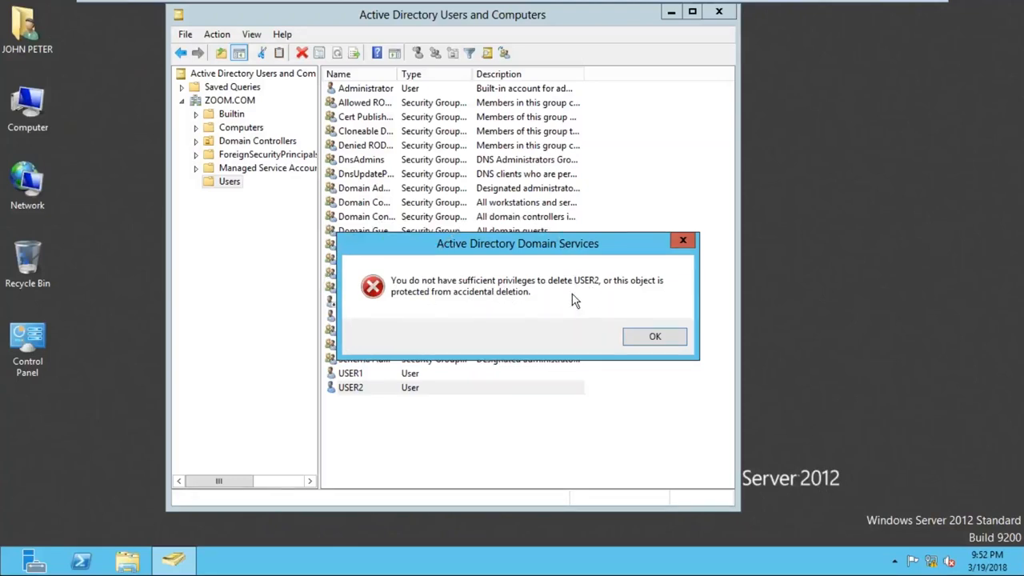
click(649, 343)
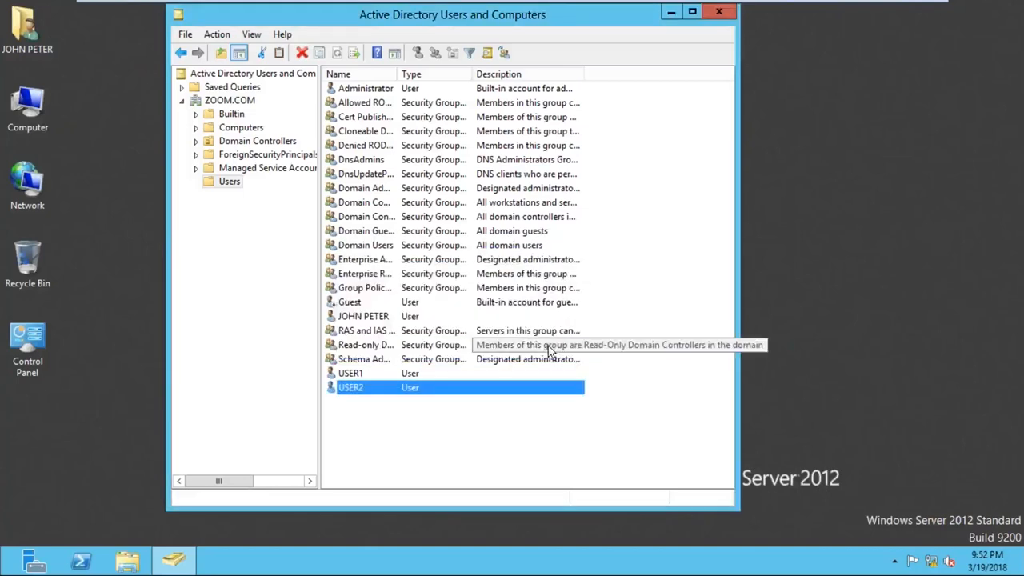
- Close Active Directory Users and Computers and sign the domain user out of the server
click(721, 13)
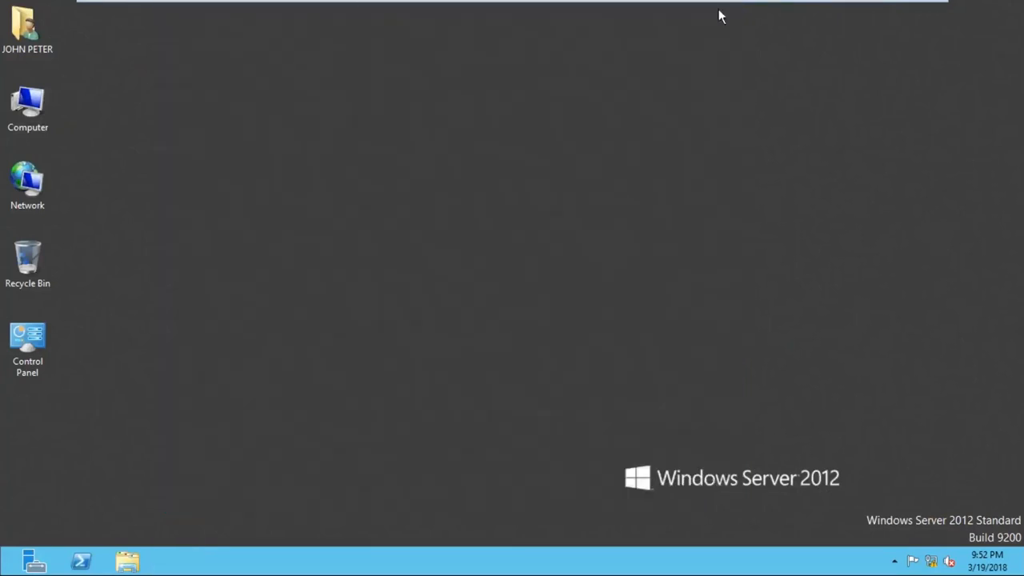
mouse_move(366, 4)
key(super)
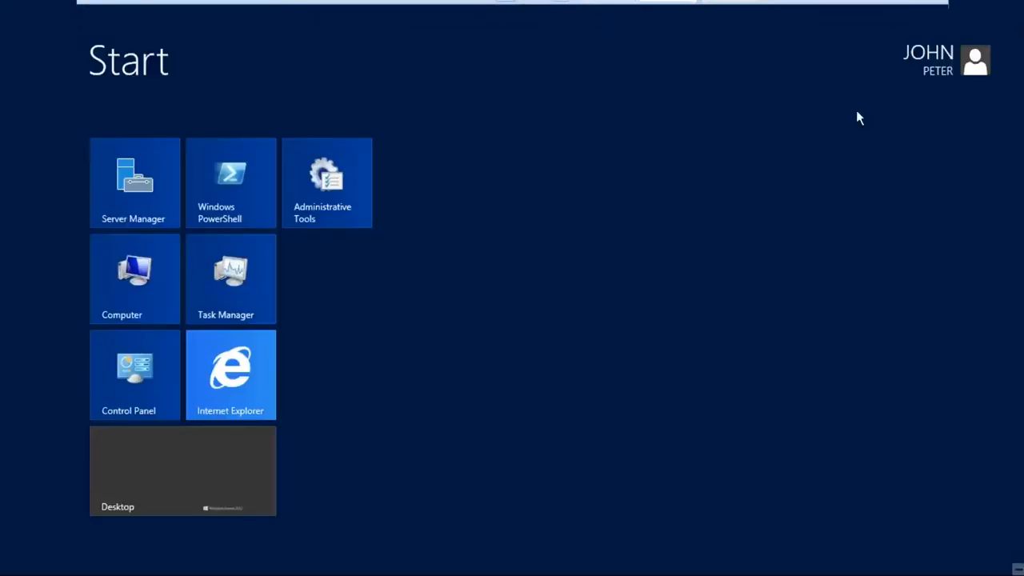
click(926, 77)
click(820, 133)
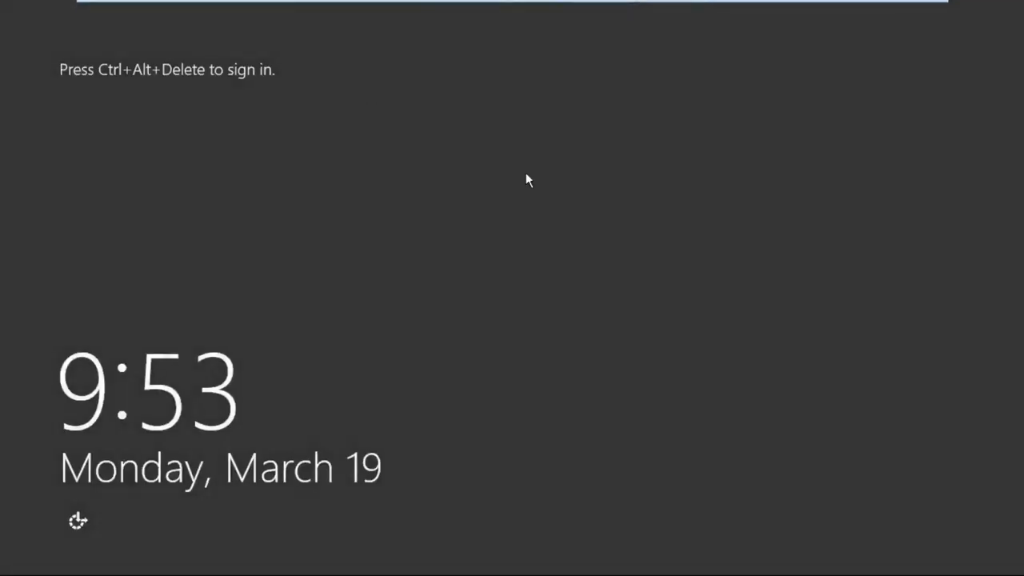
- Sign in to the ZOOM domain as administrator through Other user, entering the account password
click(352, 19)
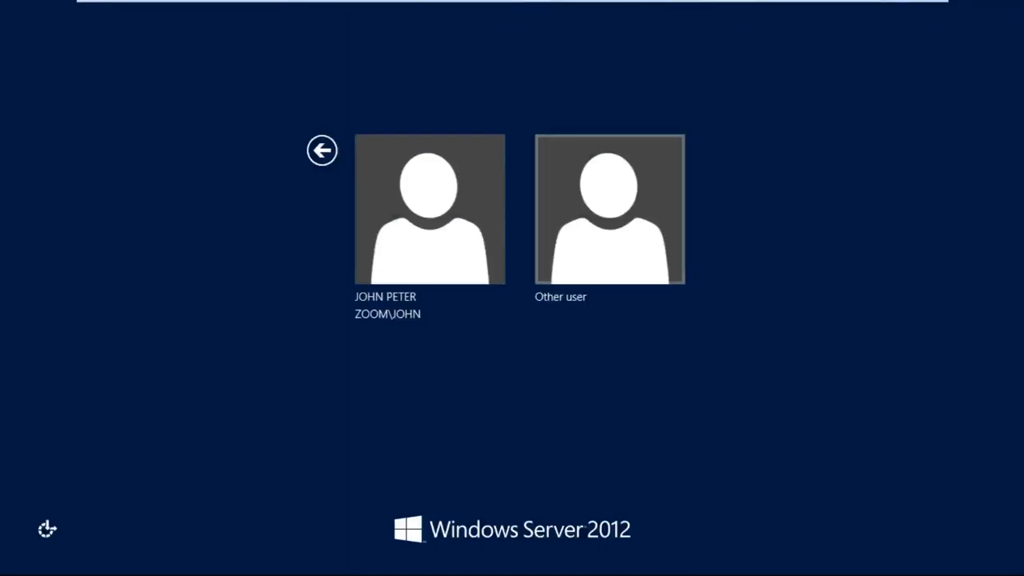
click(609, 210)
text(ad)
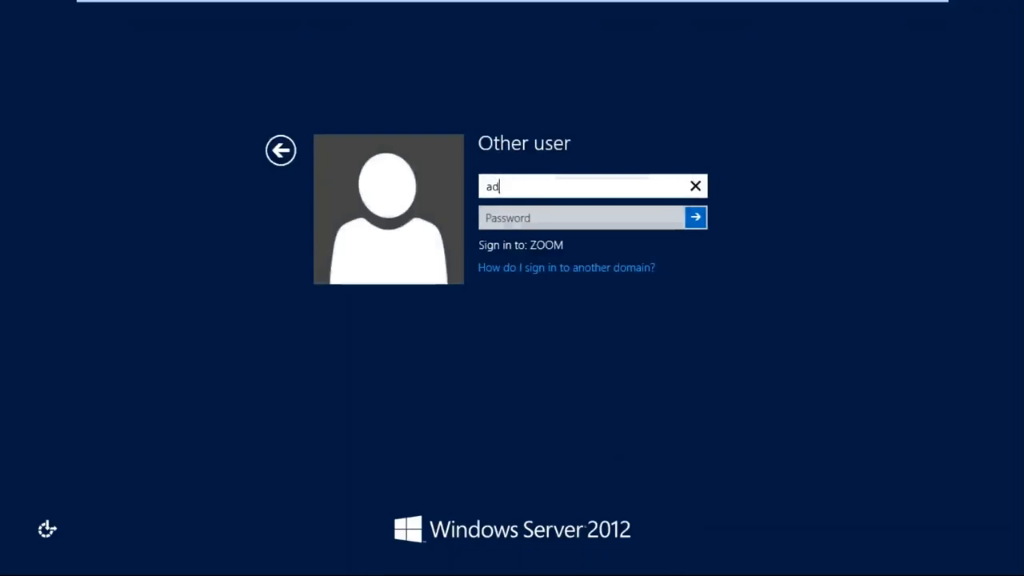
text(ministrator)
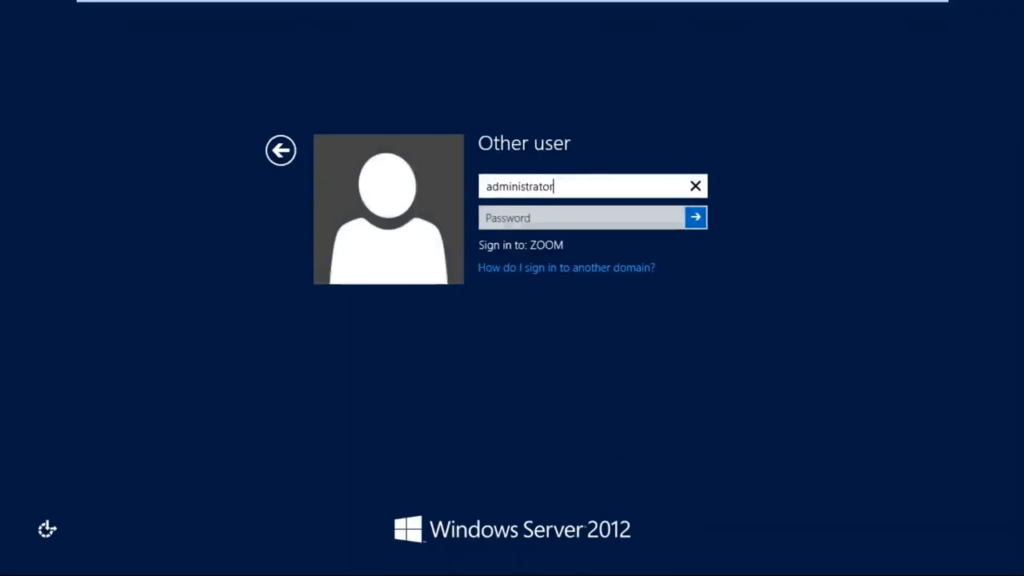
key(Tab)
text(Pa$$w0rd)
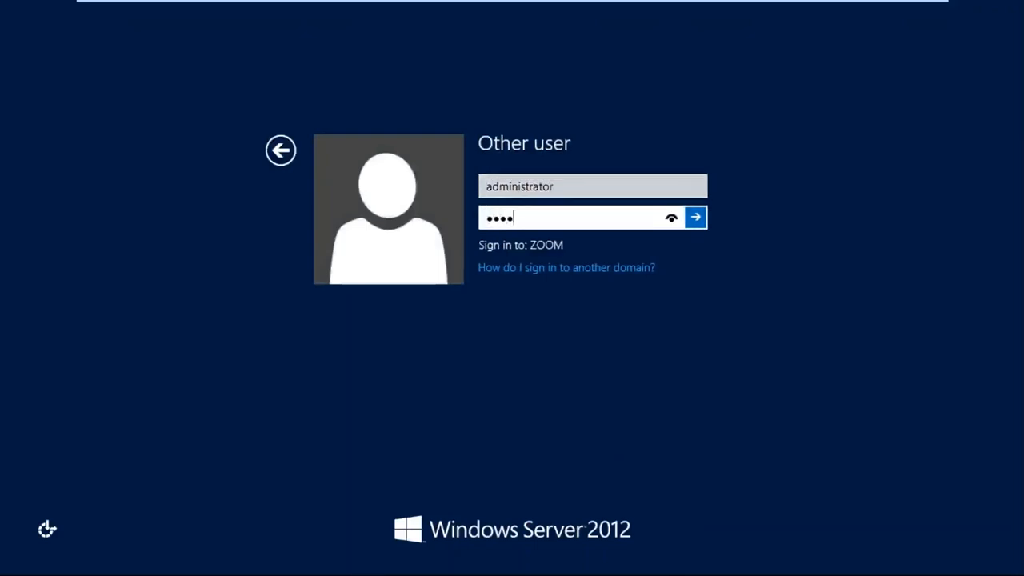
key(Return)
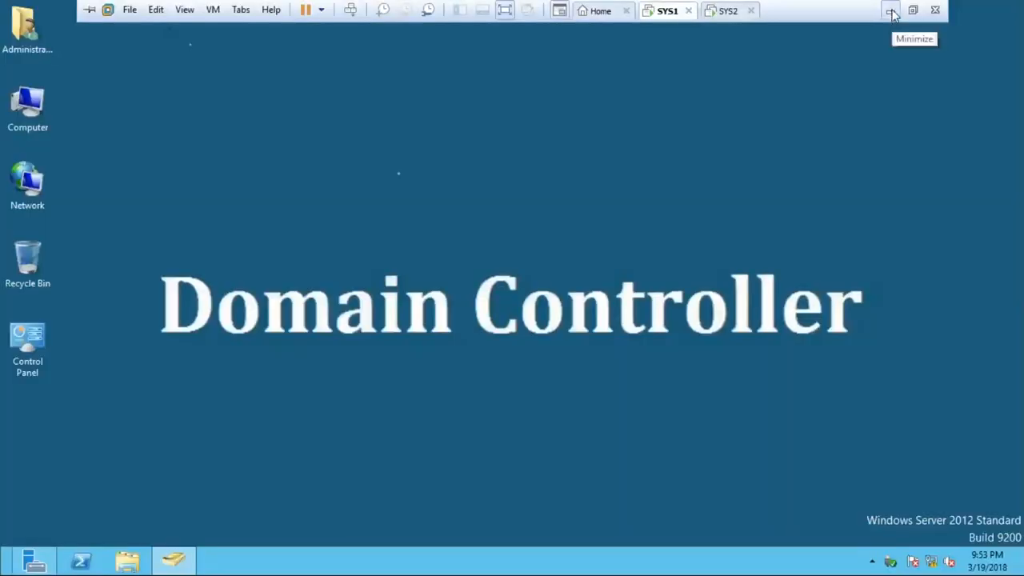
- Switch to the Notepad lab list on the host computer and add the line "5. logon To" at the end
click(889, 12)
key(alt+Tab)
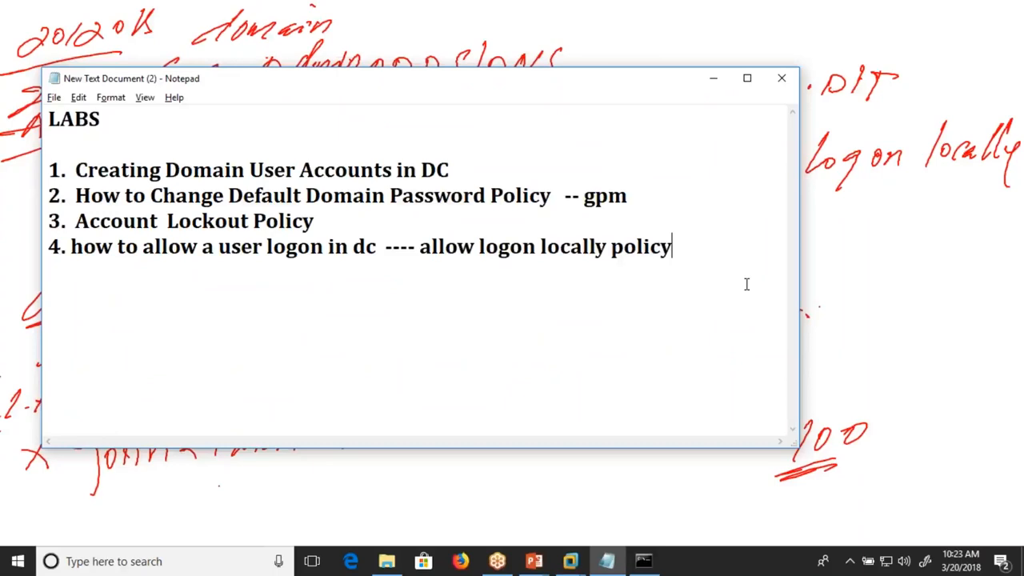
key(Return)
text(5. logon )
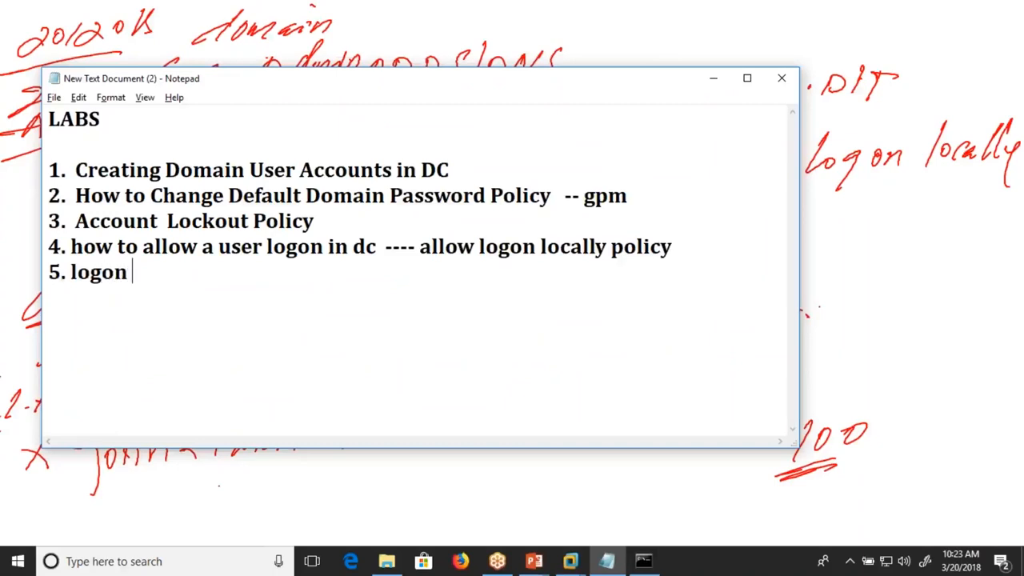
text(t)
key(BackSpace)
text(To)
- Add the line "6. logon Hours" below item 5 in the lab list
key(Return)
text(6. )
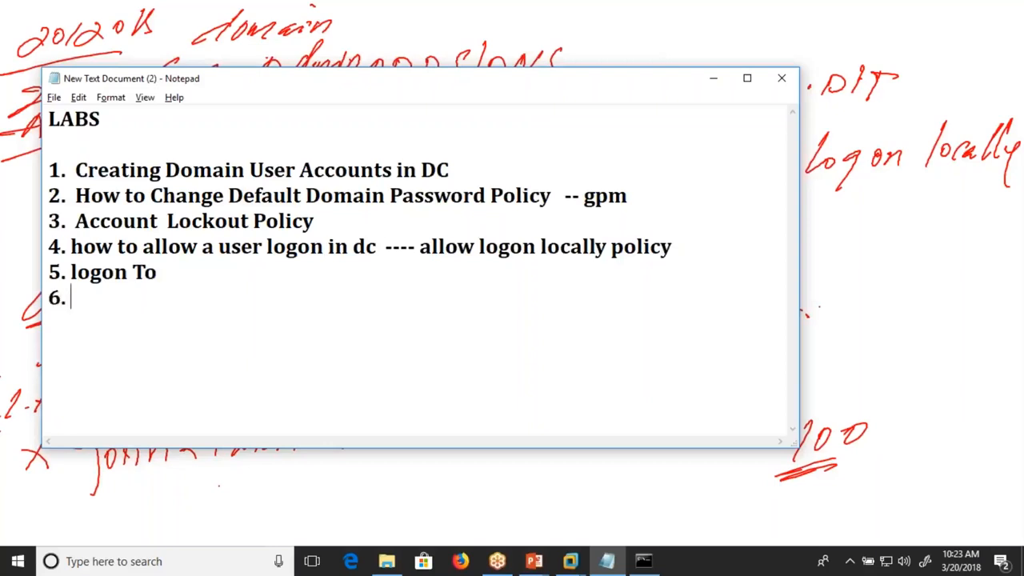
text(logon )
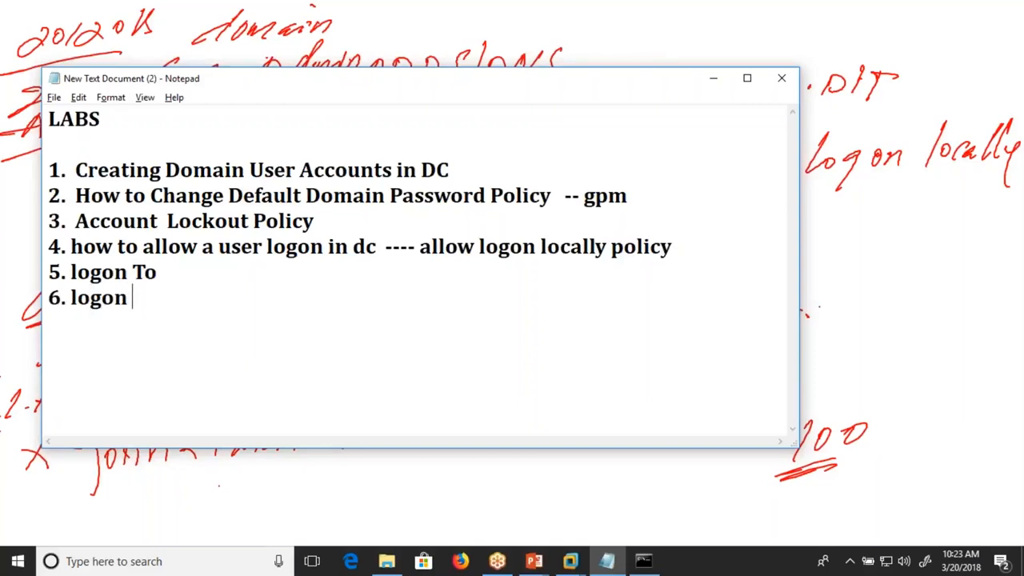
text(Hours)
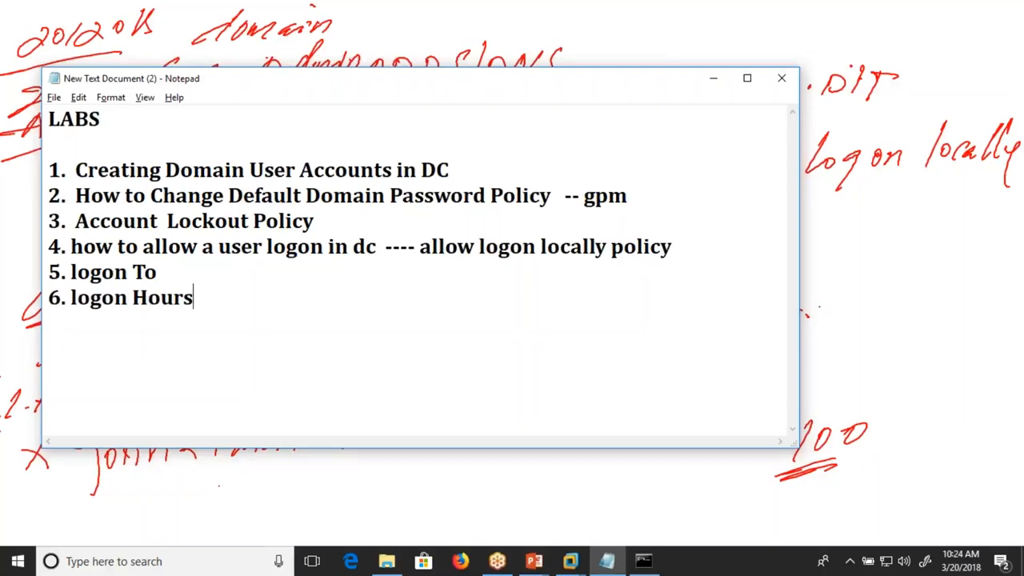
- Erase the handwritten "allow logon locally" note and the underlined 100 from the PowerPoint slide, and switch back to the pen
click(713, 78)
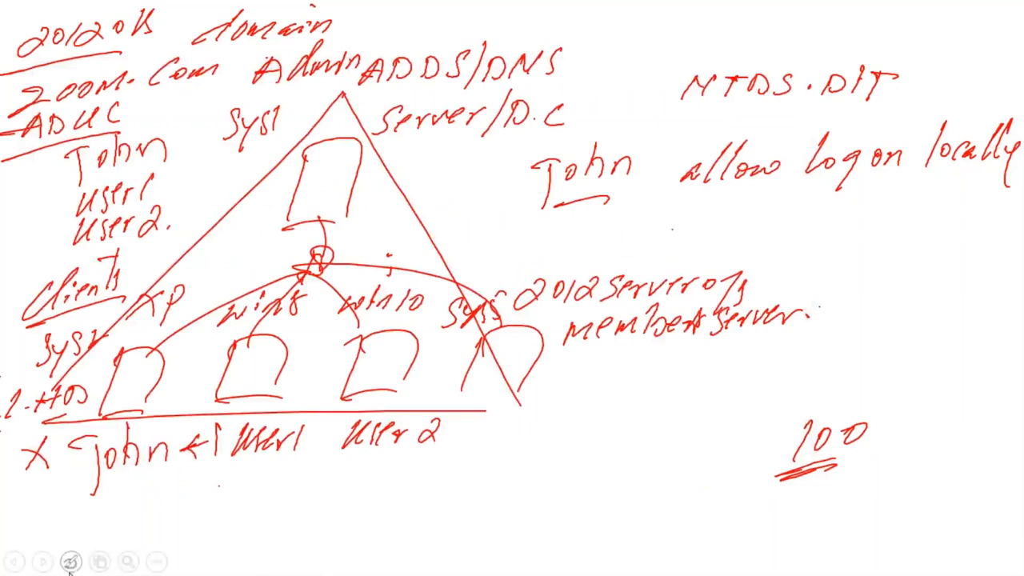
click(70, 563)
click(89, 485)
mouse_move(584, 164)
mouse_down()
mouse_move(542, 202)
mouse_move(552, 173)
mouse_move(664, 187)
mouse_move(632, 190)
mouse_move(688, 182)
mouse_up()
mouse_move(951, 148)
mouse_down()
mouse_move(1016, 140)
mouse_move(1013, 154)
mouse_up()
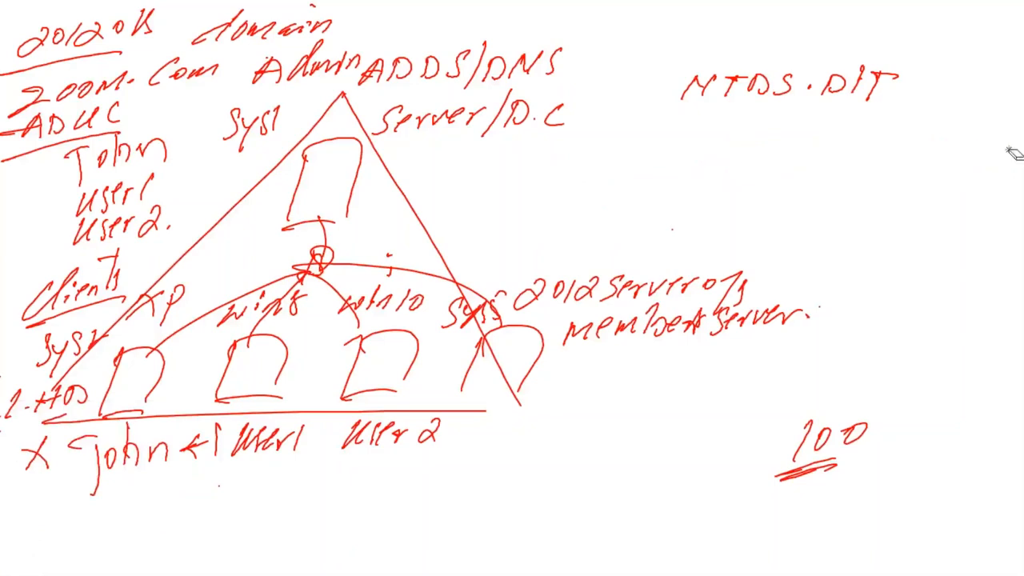
mouse_move(872, 435)
mouse_down()
mouse_move(804, 448)
mouse_move(824, 482)
mouse_up()
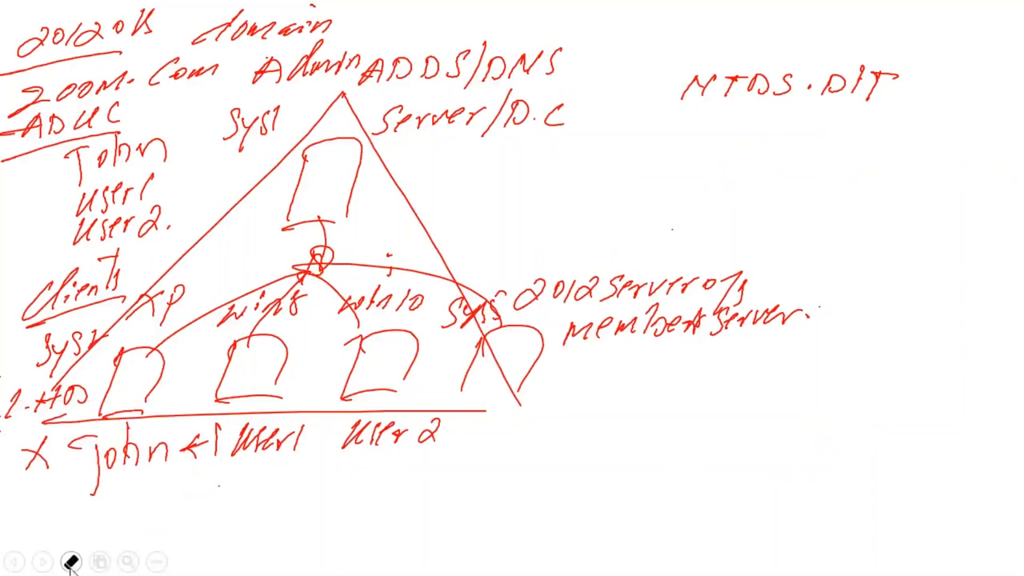
click(70, 562)
click(72, 442)
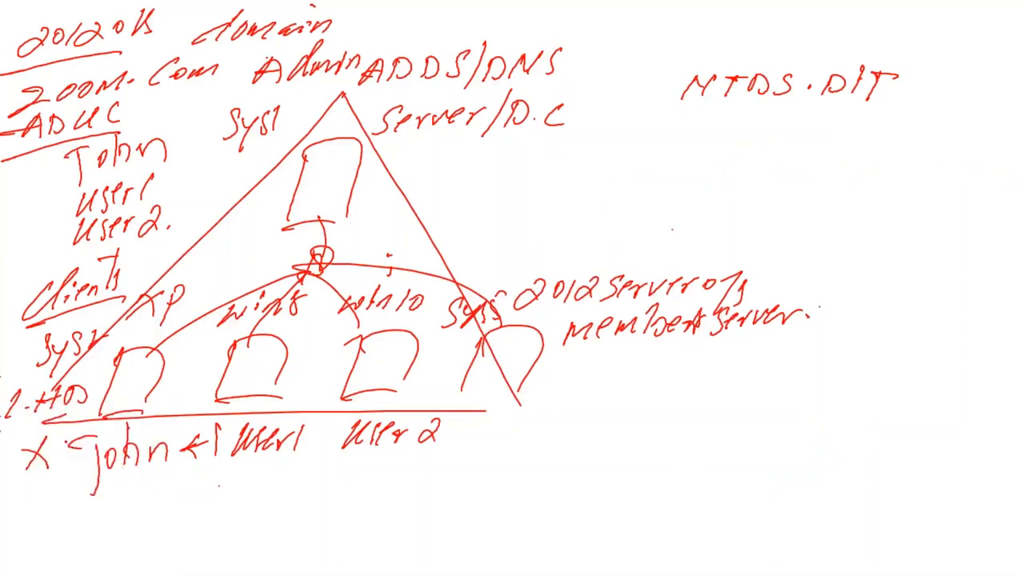
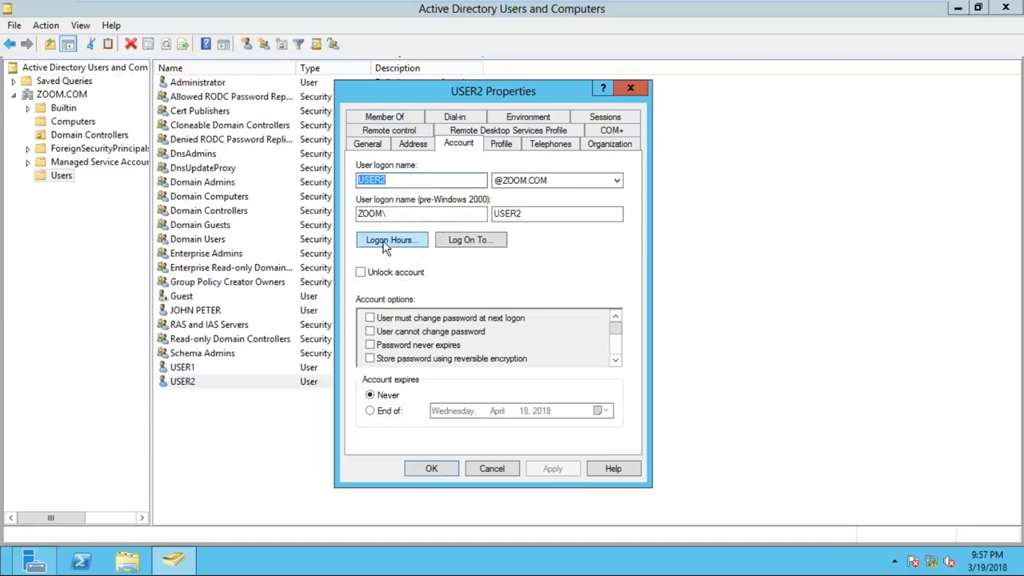
- Restrict USER2's logon hours to Monday through Friday from 2:00 PM to 6:00 PM, denying all other hours, and apply the account properties
click(387, 240)
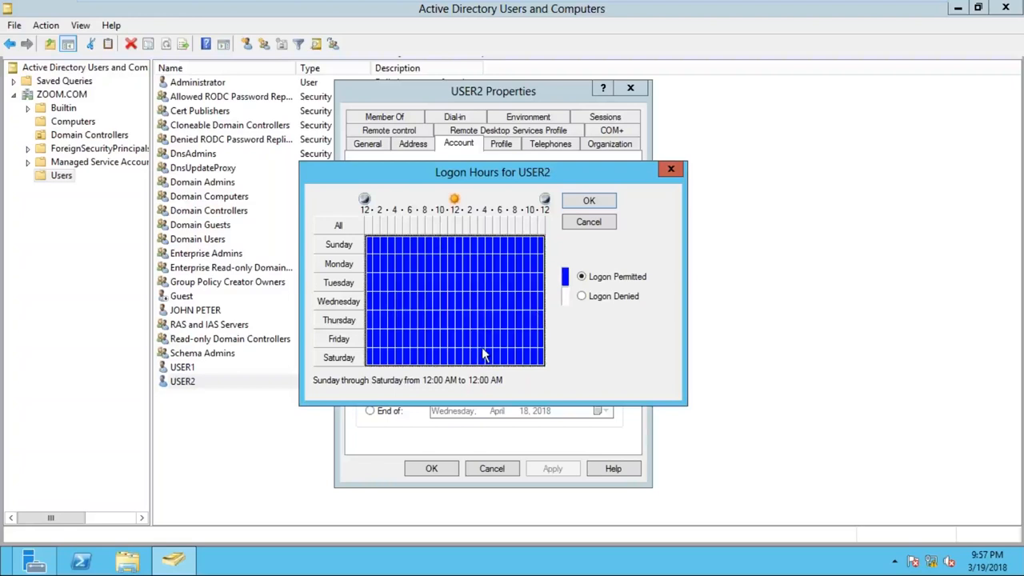
click(606, 304)
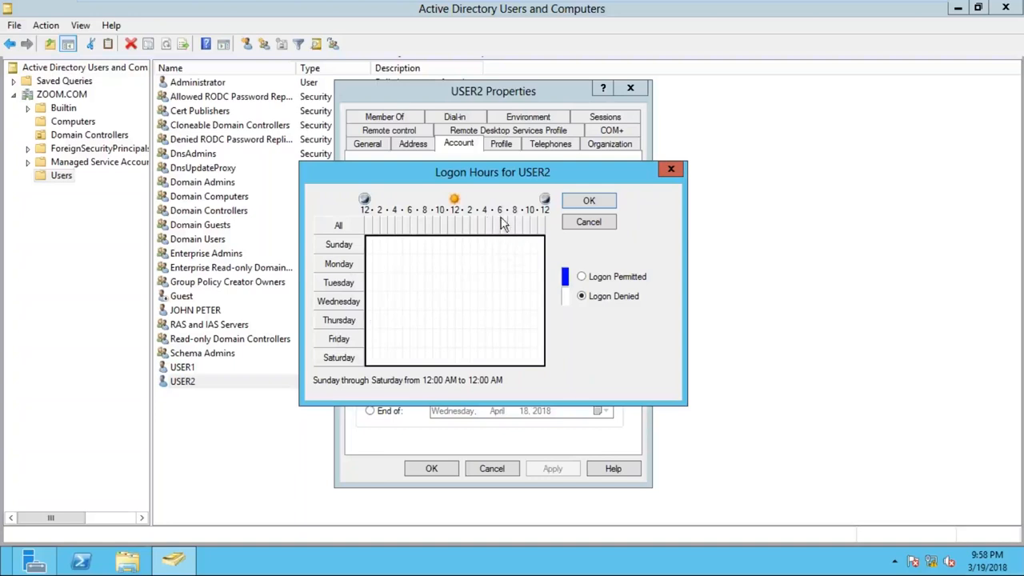
drag(469, 261, 496, 352)
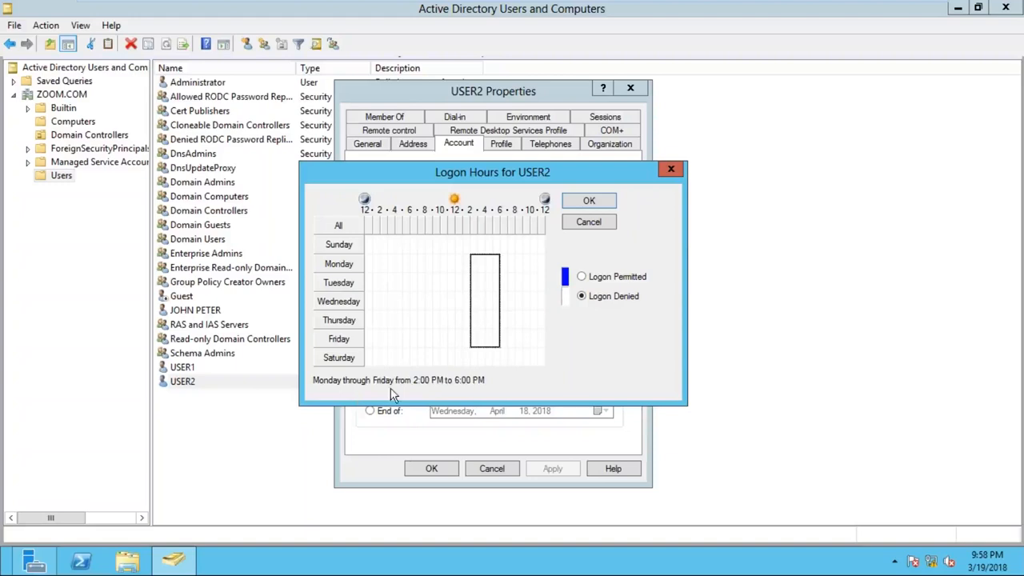
click(609, 277)
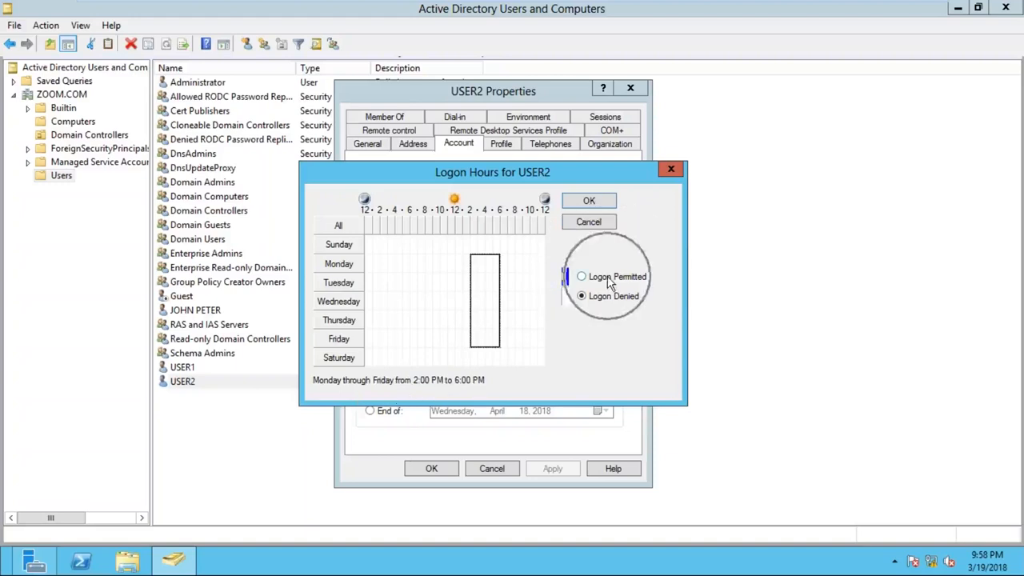
click(604, 203)
click(560, 470)
click(441, 474)
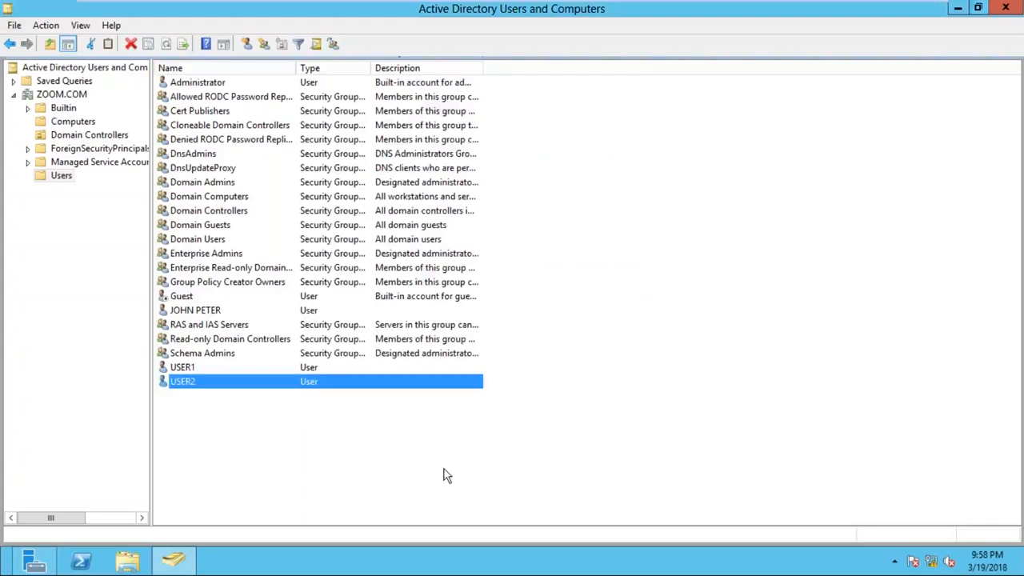
- Switch to the SYS2 virtual machine, postpone the VMware Tools log-off, and sign USER2 out
click(726, 12)
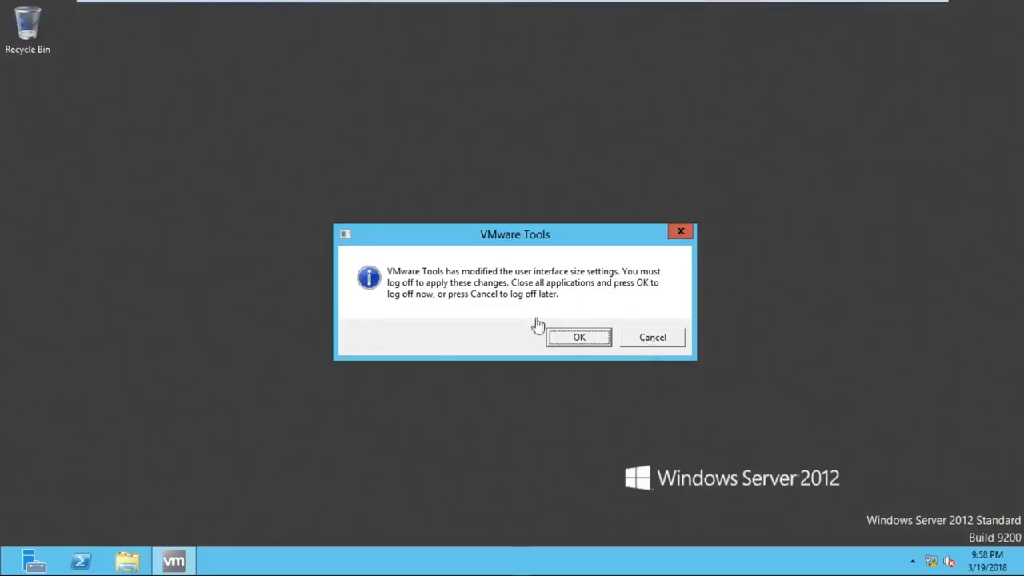
click(654, 338)
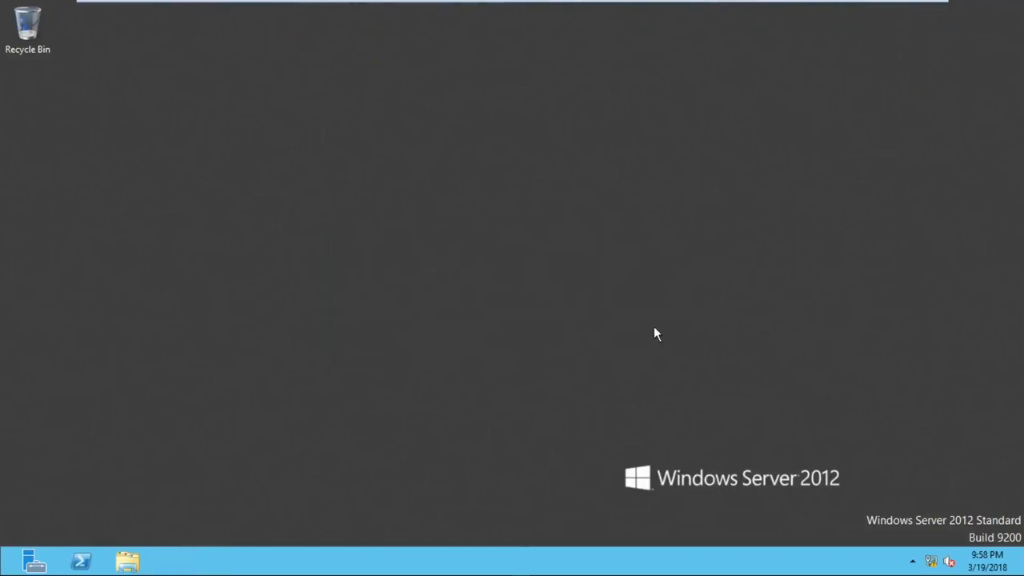
key(super+c)
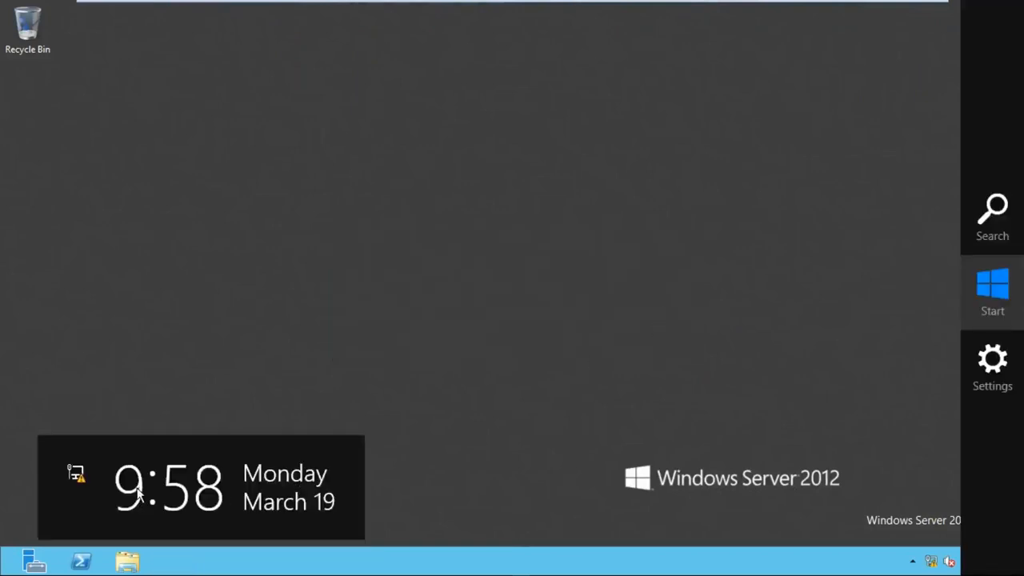
click(593, 178)
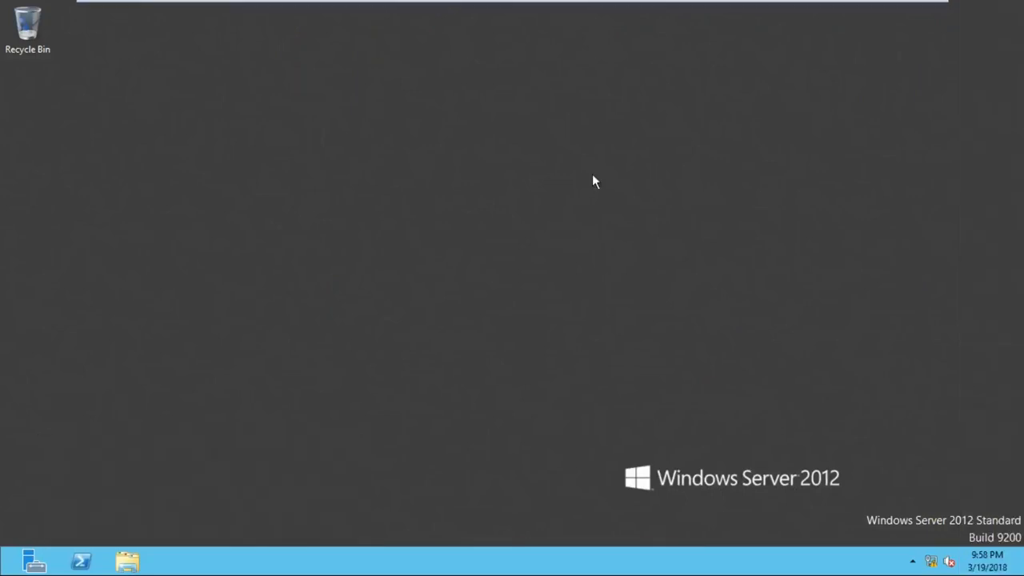
key(super)
click(937, 63)
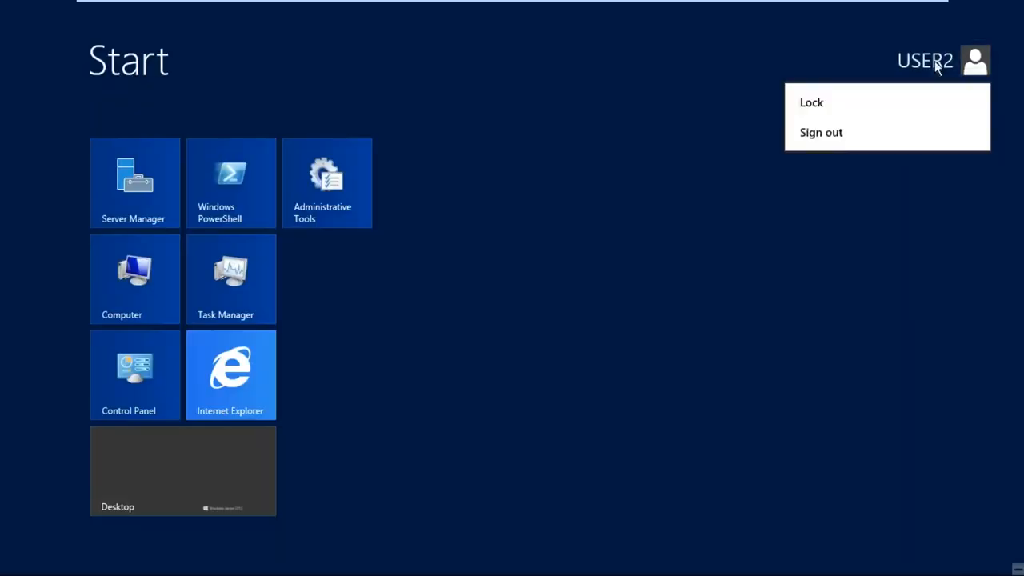
click(821, 133)
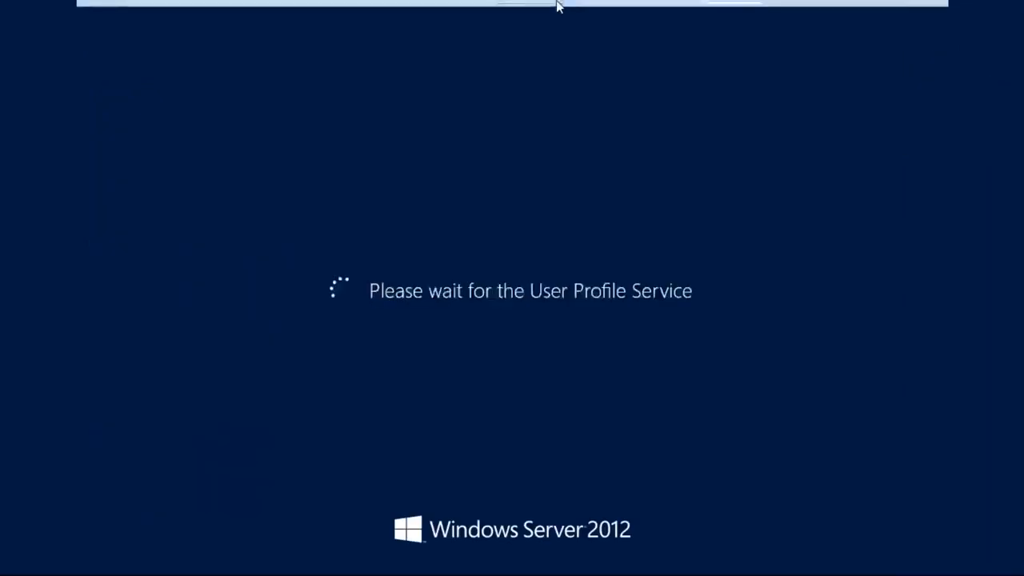
- Try to sign in to the ZOOM domain as USER2 on SYS2 to test the logon hours restriction
mouse_move(557, 3)
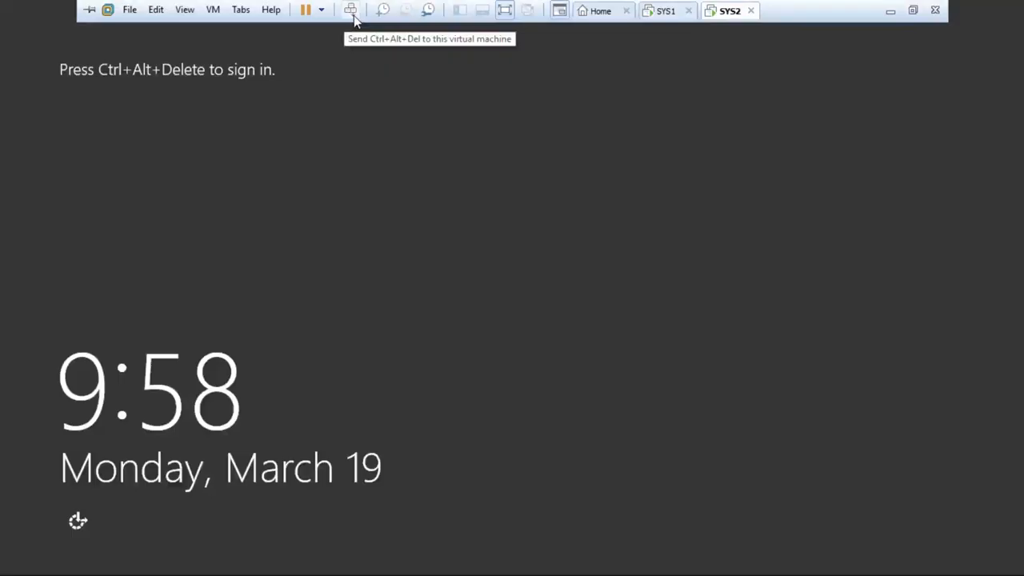
click(351, 10)
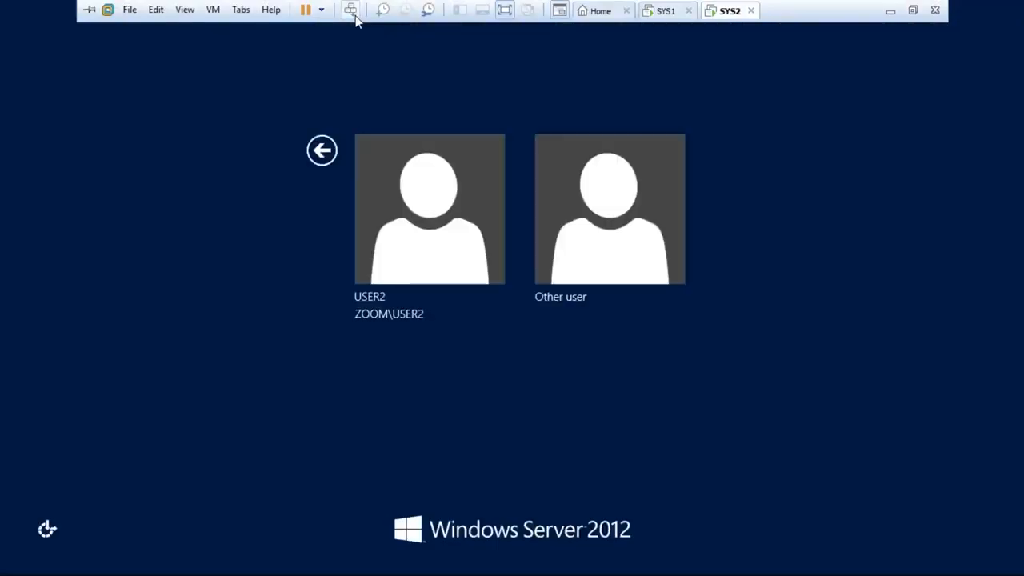
click(442, 214)
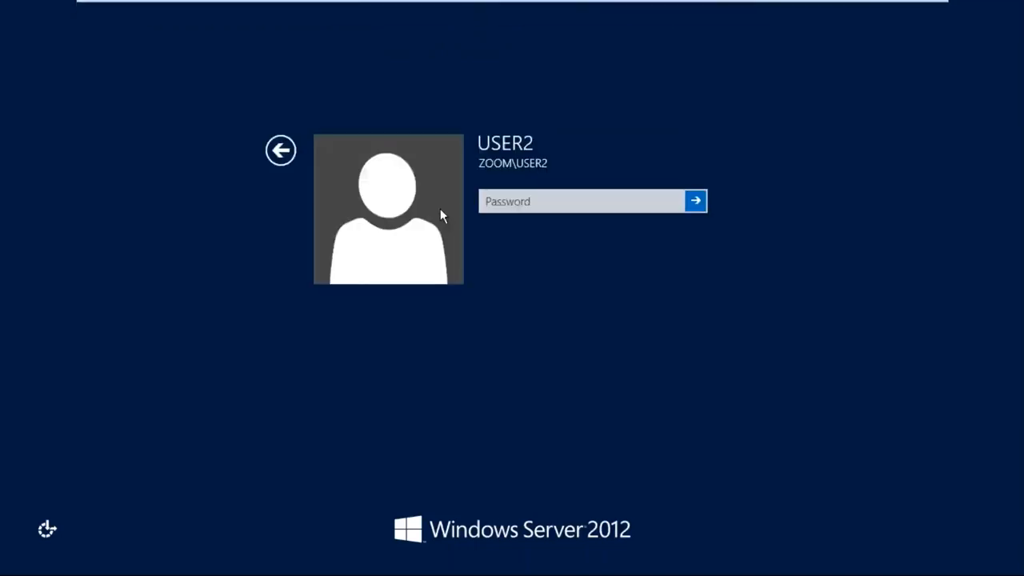
click(557, 206)
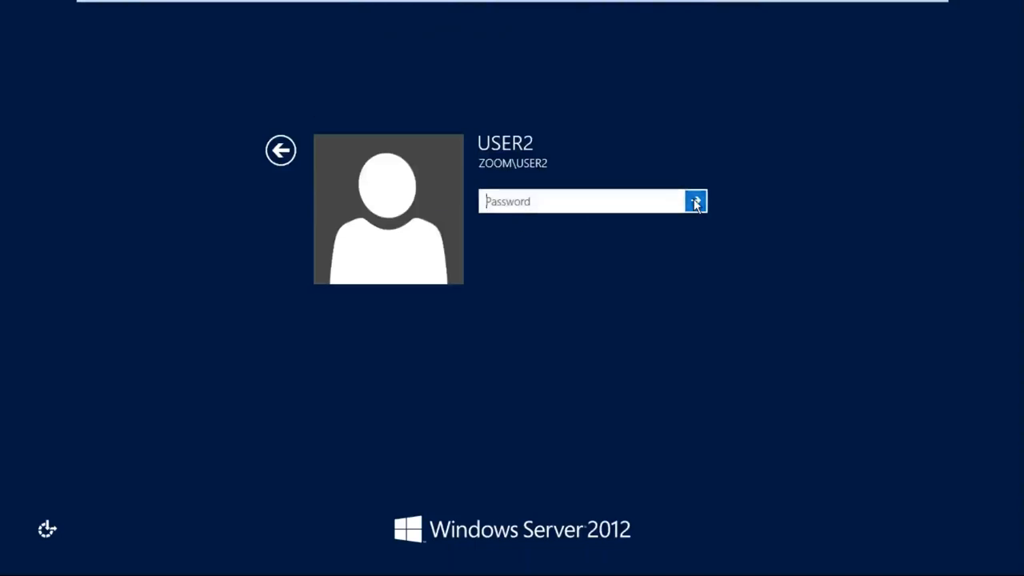
click(694, 201)
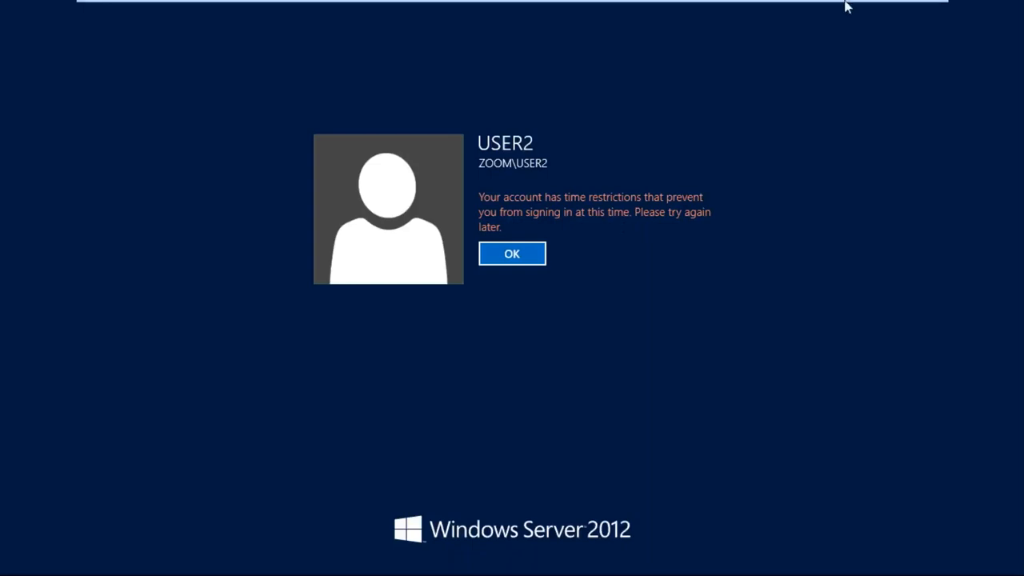
- Minimize the virtual machine window and switch to the Notepad lab list on the host computer
mouse_move(845, 1)
click(895, 13)
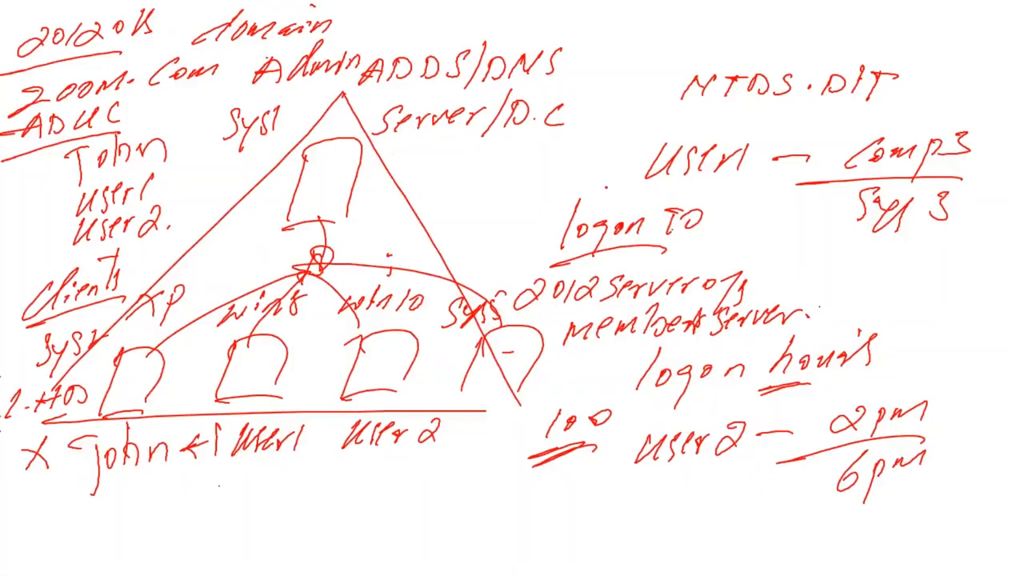
key(alt+Tab)
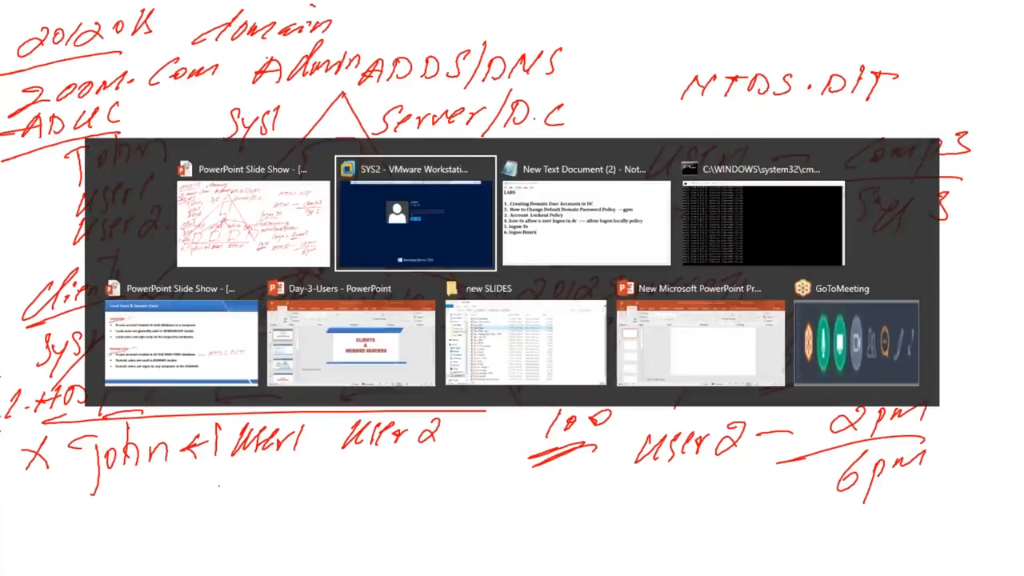
key(alt+Tab)
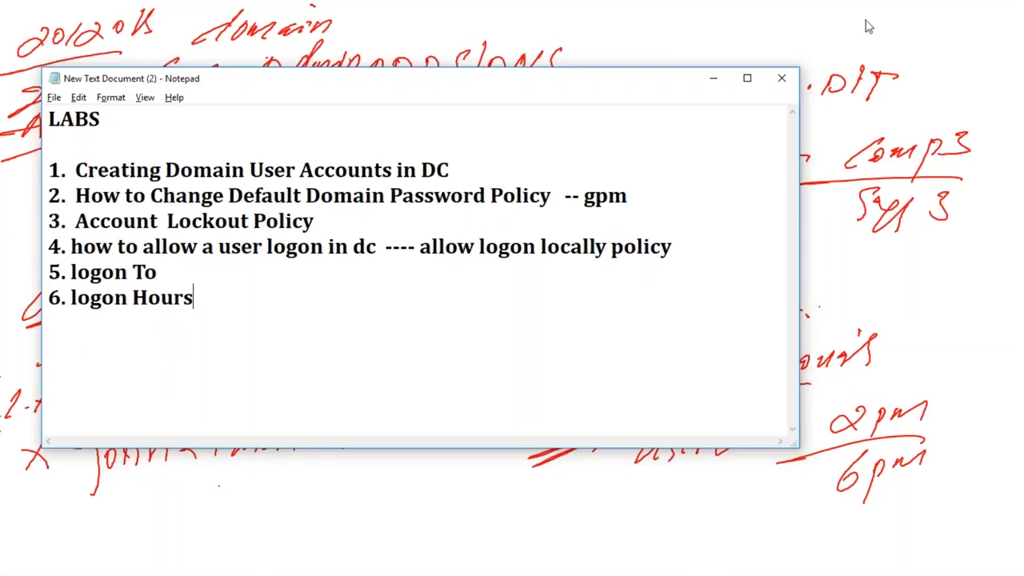
- Return from the Notepad lab list to the PowerPoint slide with the handwritten domain diagram
click(976, 23)
key(alt+Tab)
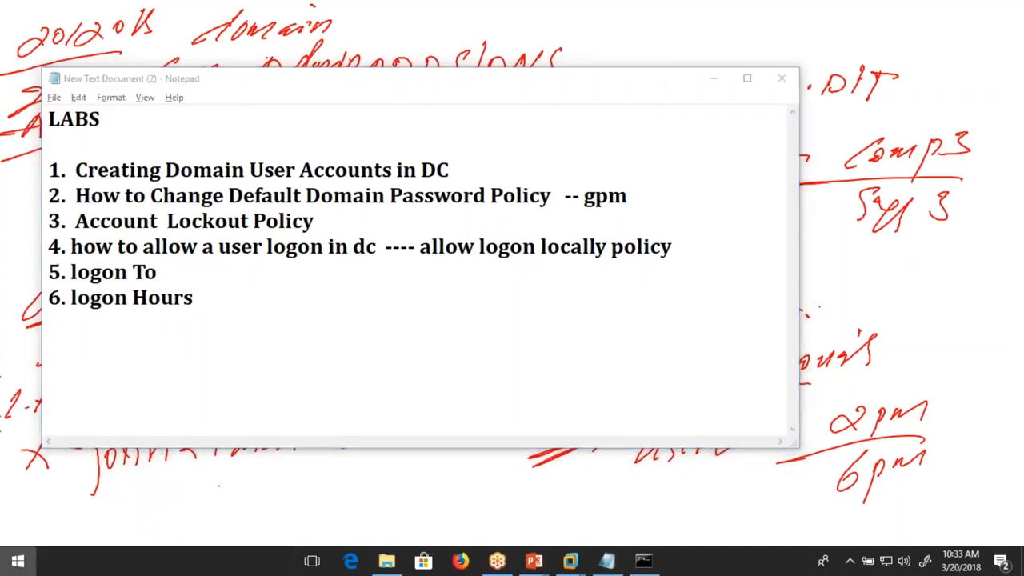
key(super)
click(618, 50)
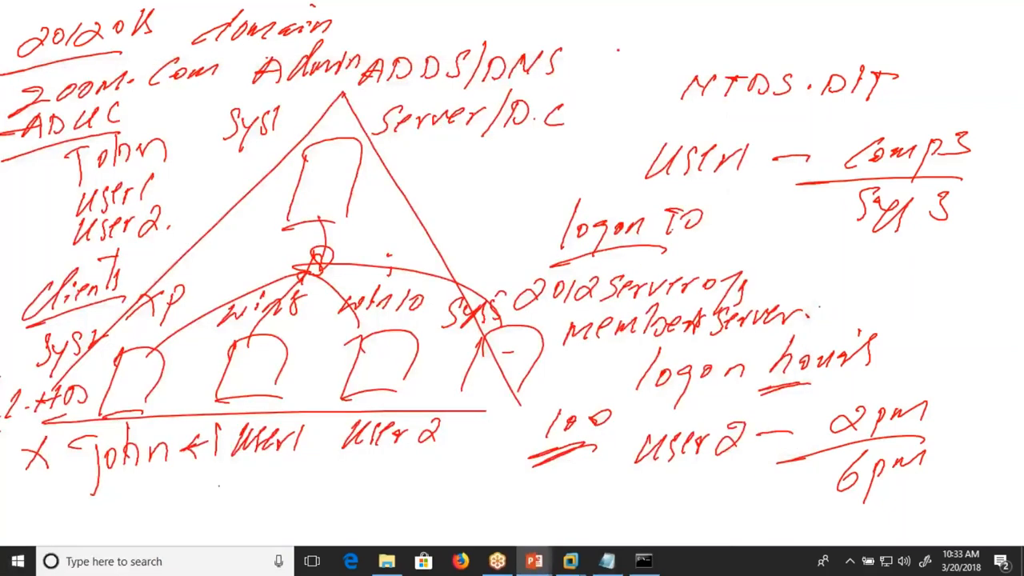